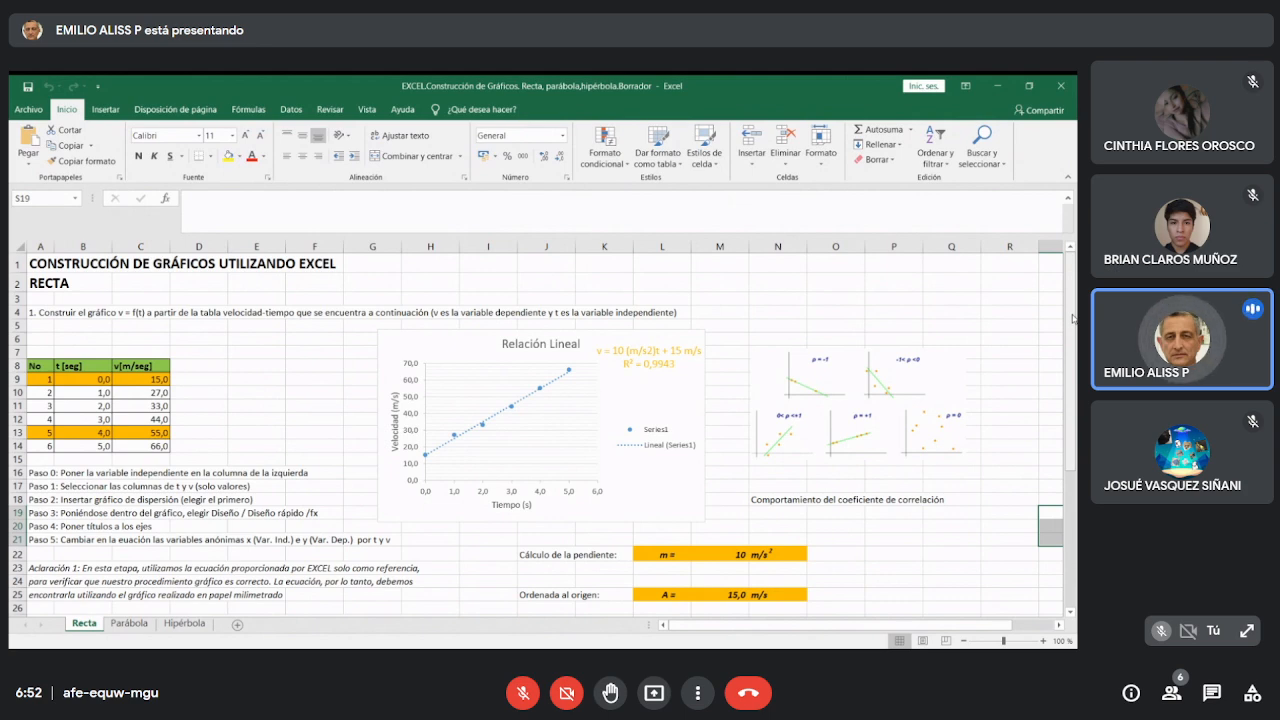
Delete the existing "Relación Lineal" chart from the Recta sheet.
{"action": "mouse_move", "coordinate": [1072, 318]}
{"action": "left_mouse_down"}
{"action": "mouse_move", "coordinate": [1070, 395]}
{"action": "mouse_move", "coordinate": [1071, 299]}
{"action": "left_mouse_up"}
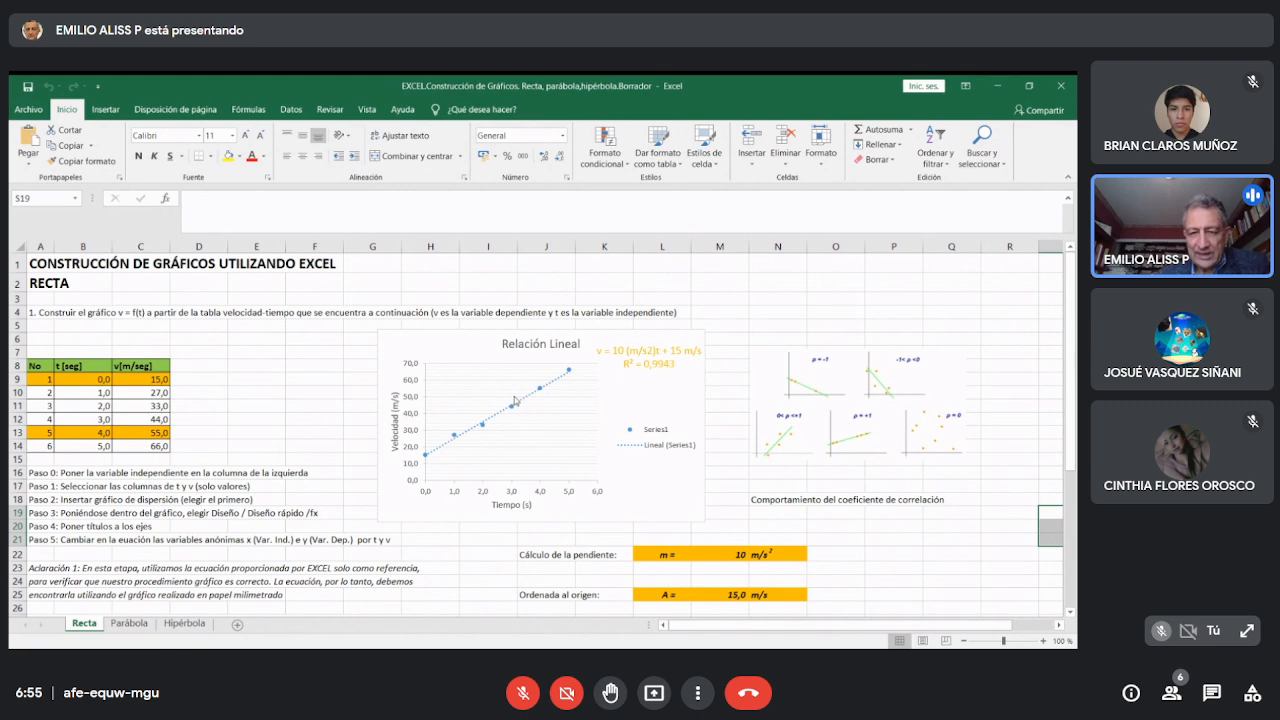
{"action": "left_click", "coordinate": [562, 422]}
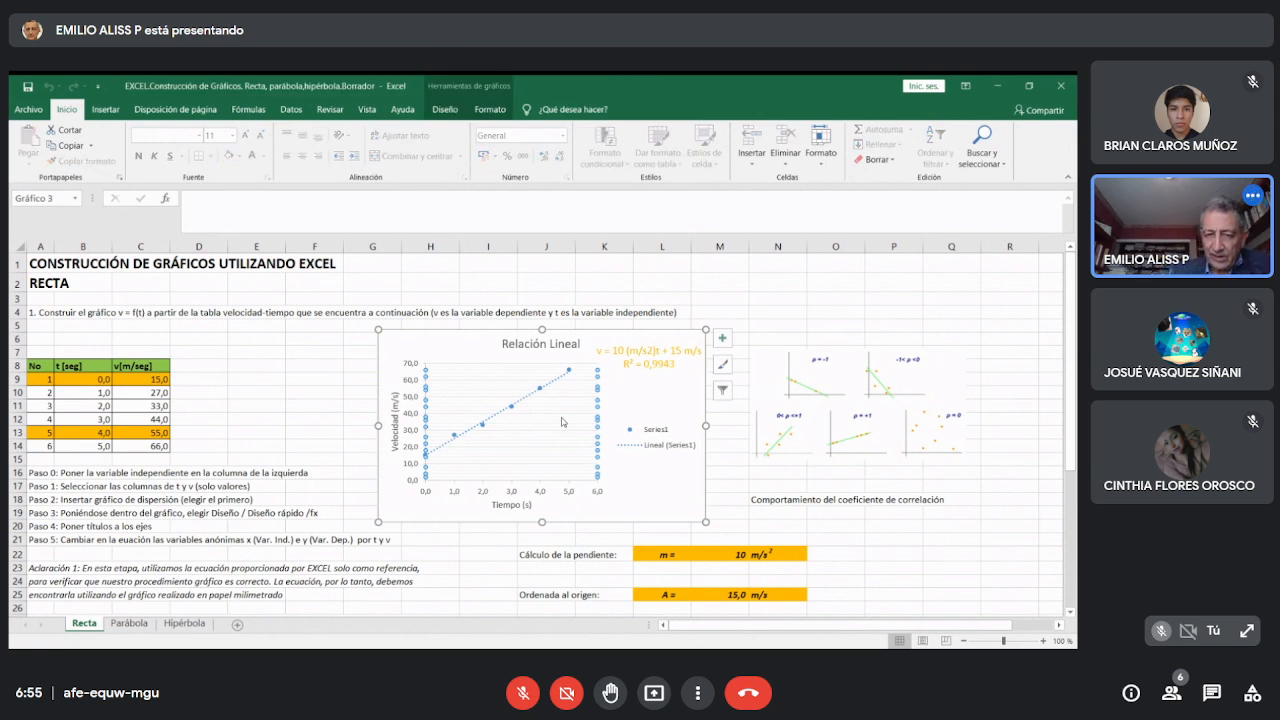
{"action": "left_click", "coordinate": [278, 390]}
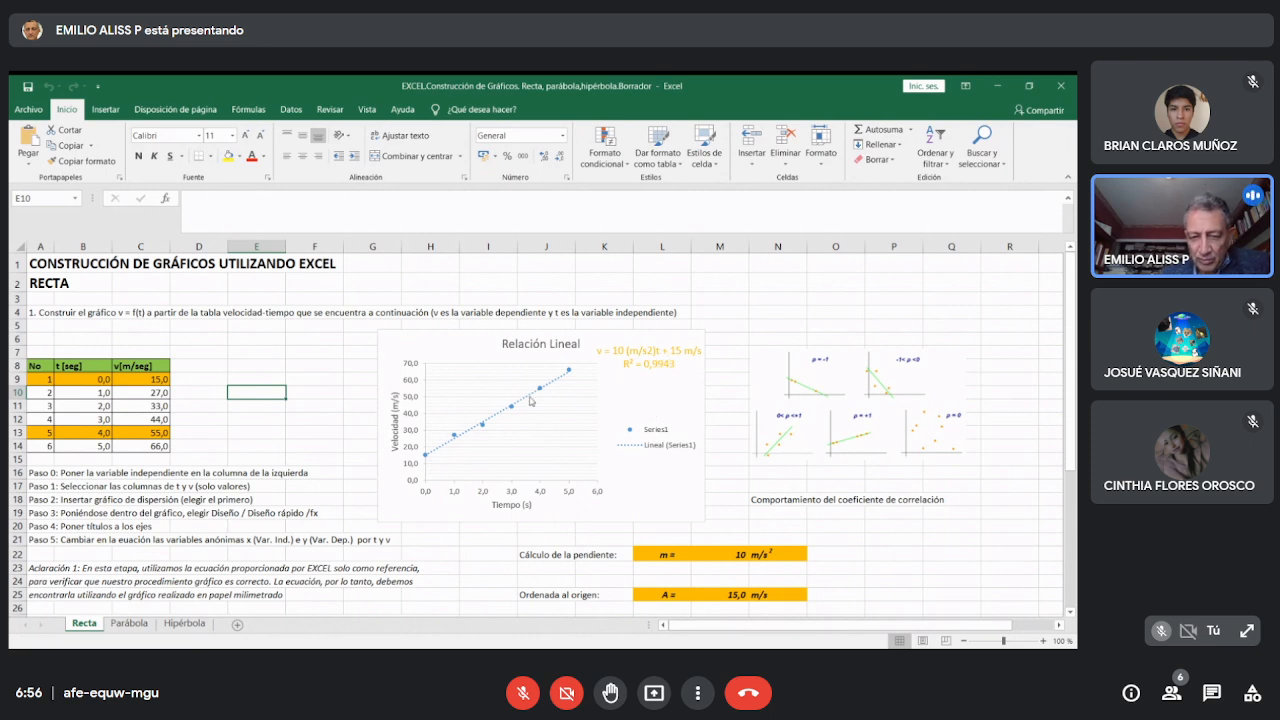
{"action": "left_click", "coordinate": [471, 346]}
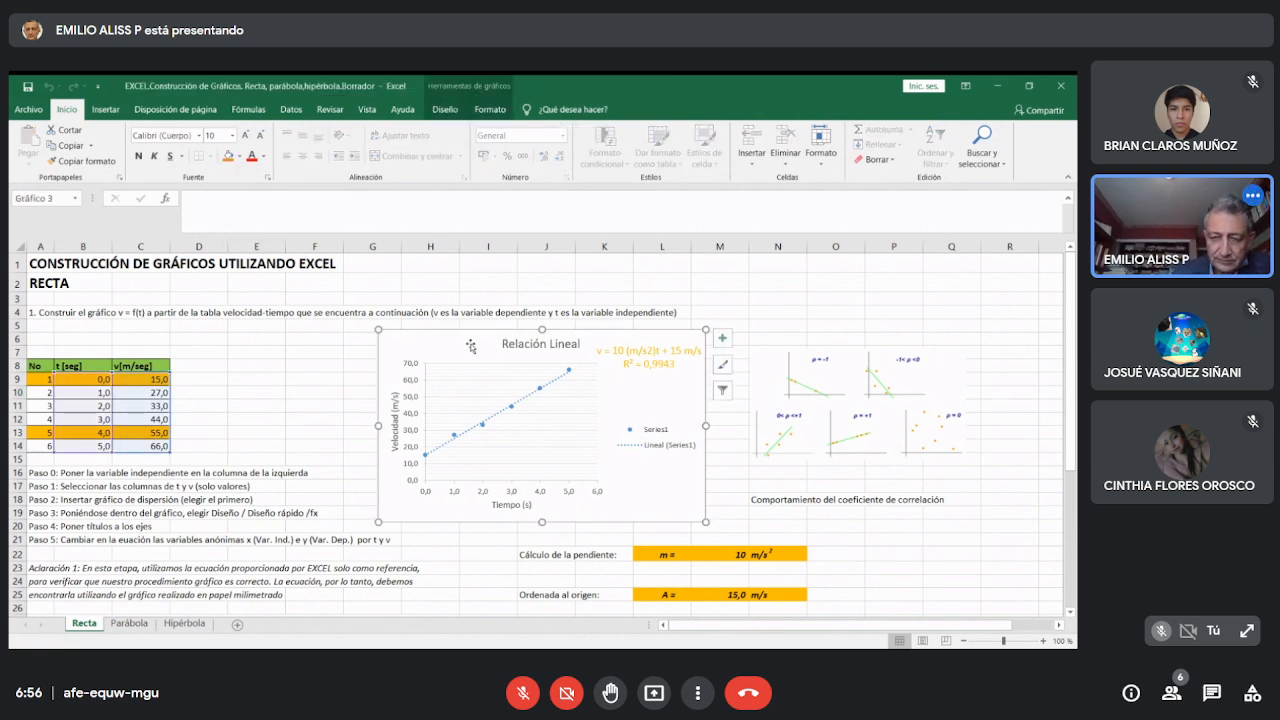
{"action": "key", "text": "Delete"}
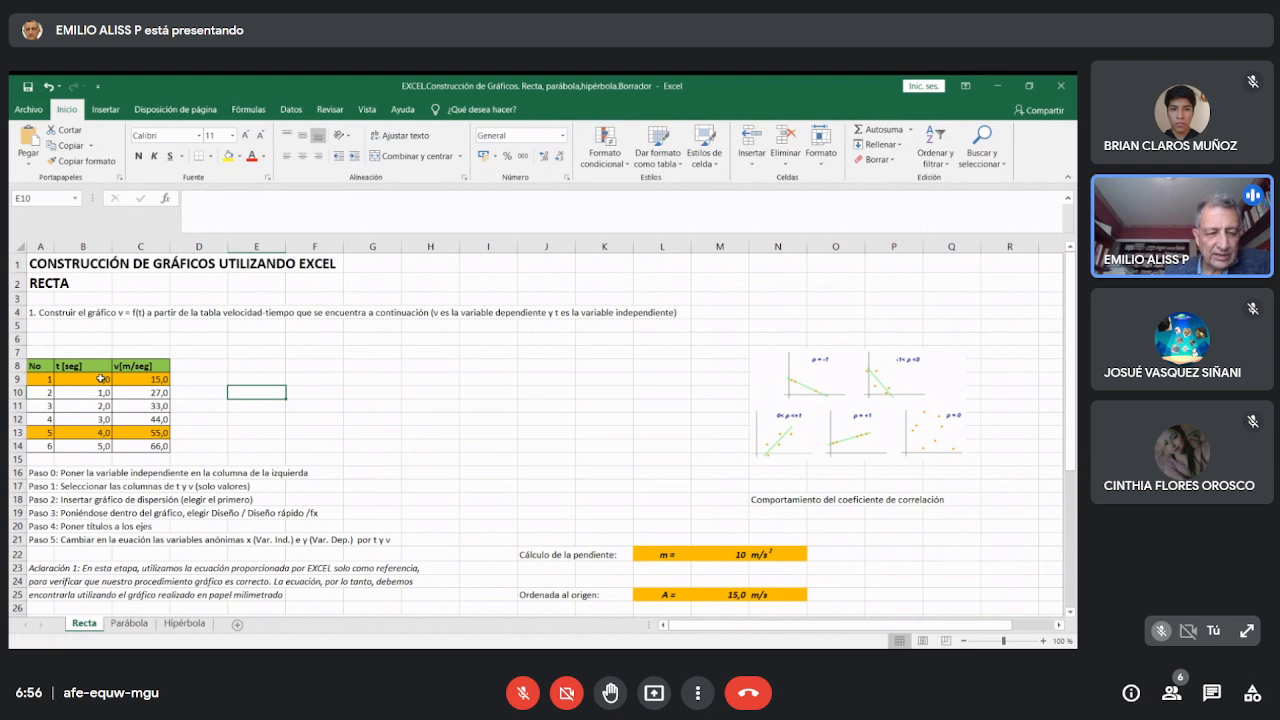
Insert a markers-only scatter chart from the time and velocity values in B9:C14 and shrink it slightly.
{"action": "left_click_drag", "start_coordinate": [101, 378], "coordinate": [156, 446]}
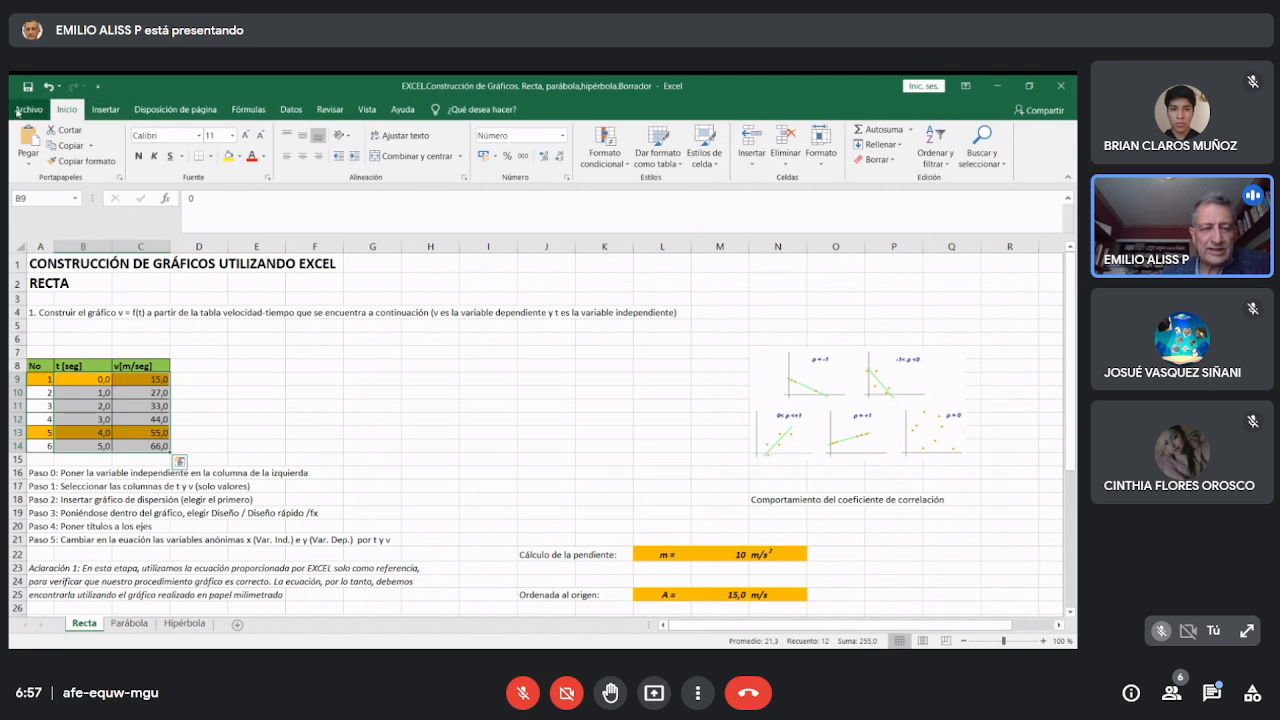
{"action": "left_click", "coordinate": [105, 110]}
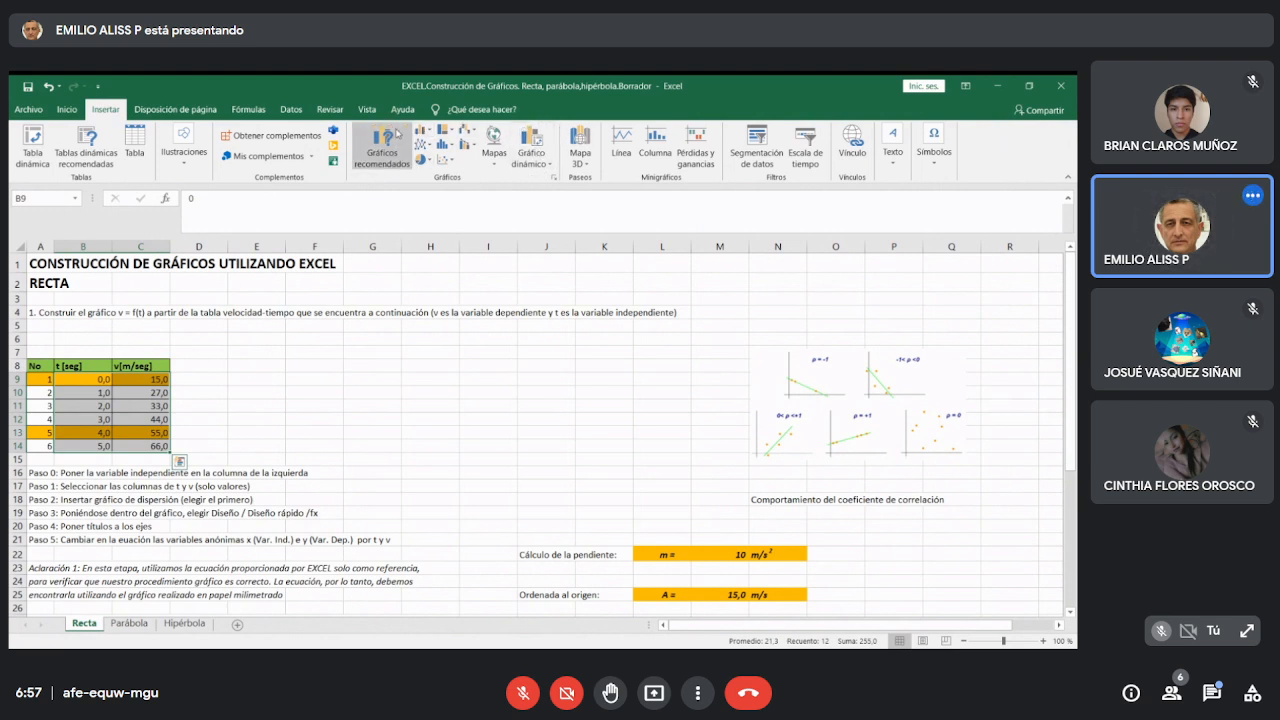
{"action": "left_click", "coordinate": [445, 161]}
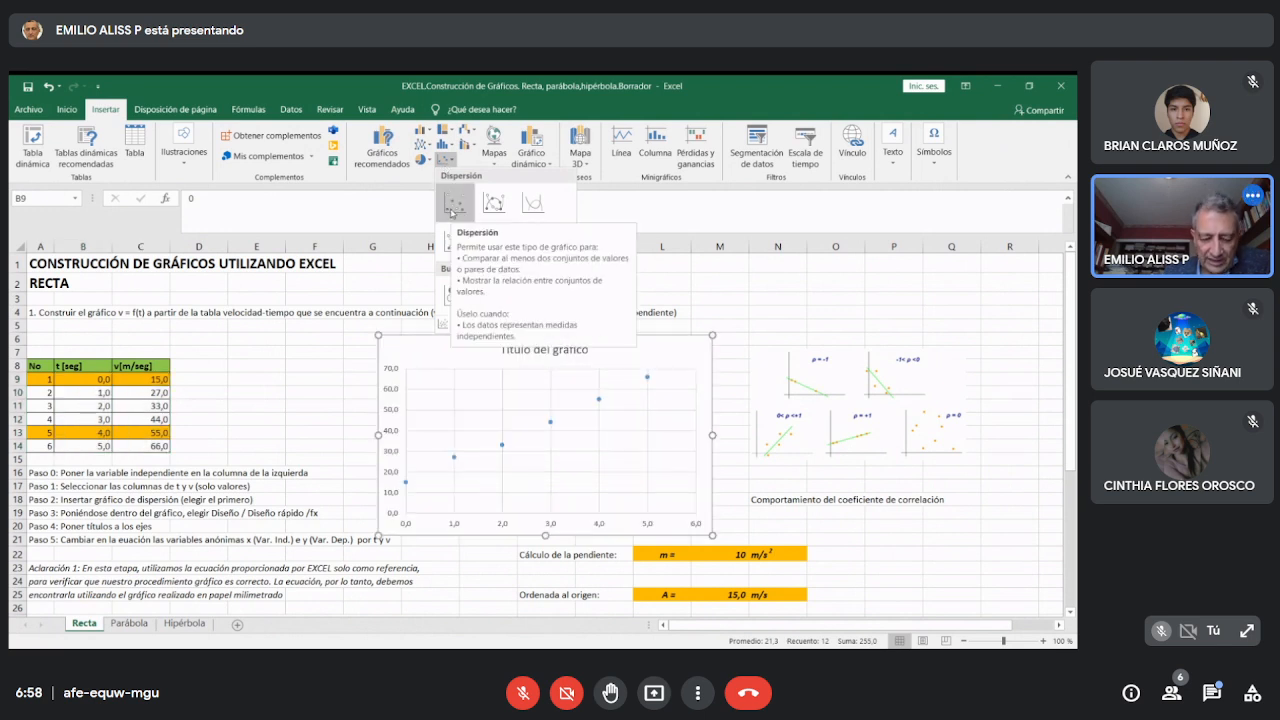
{"action": "left_click", "coordinate": [452, 203]}
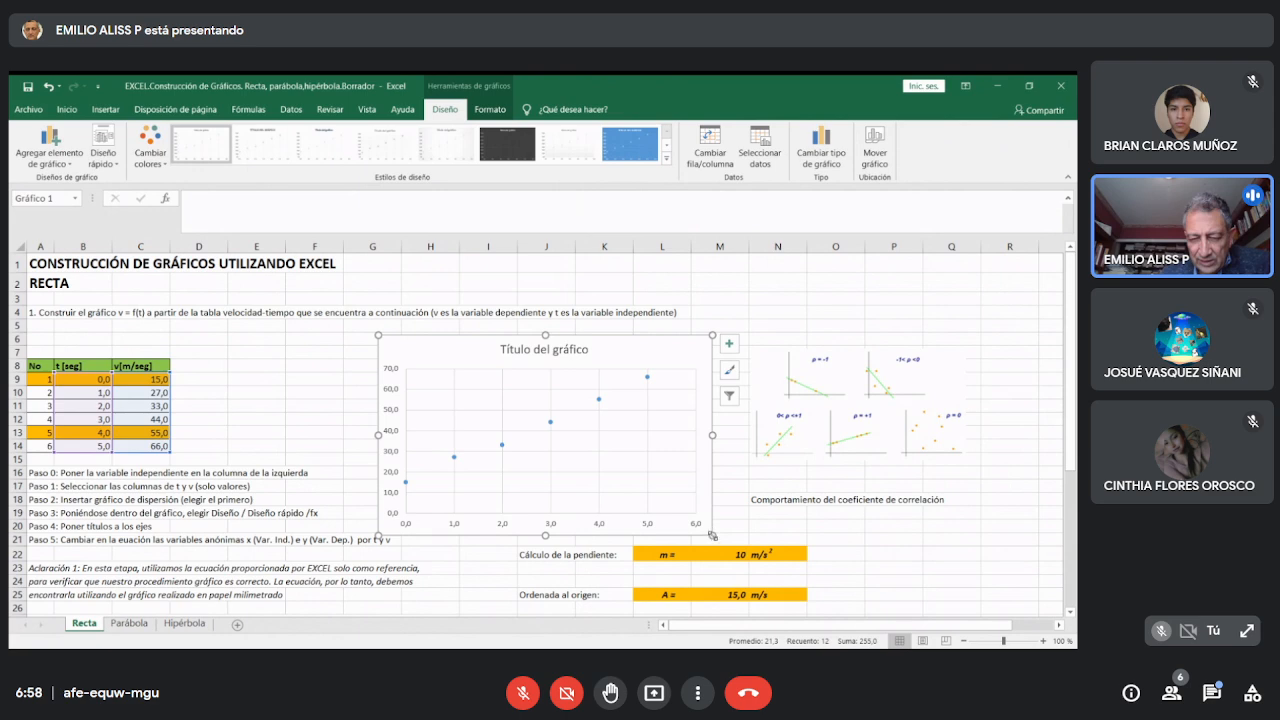
{"action": "left_click_drag", "start_coordinate": [712, 536], "coordinate": [687, 508]}
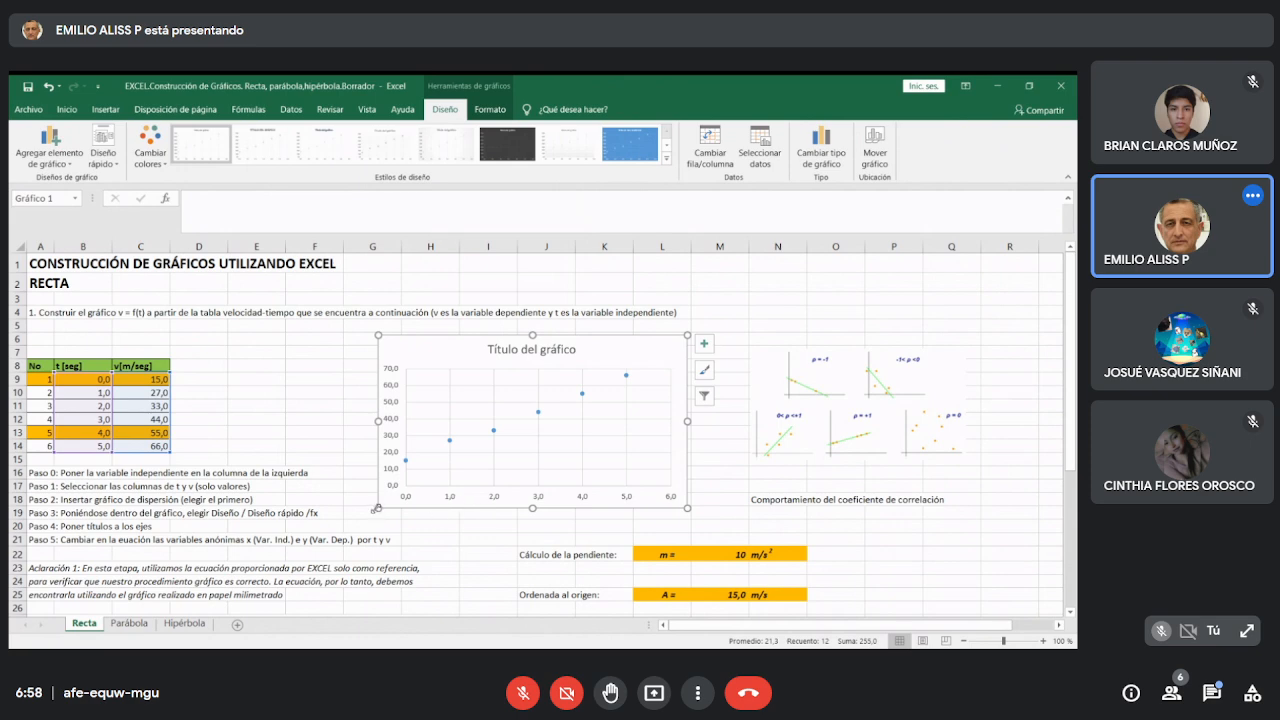
{"action": "left_click_drag", "start_coordinate": [379, 507], "coordinate": [383, 502]}
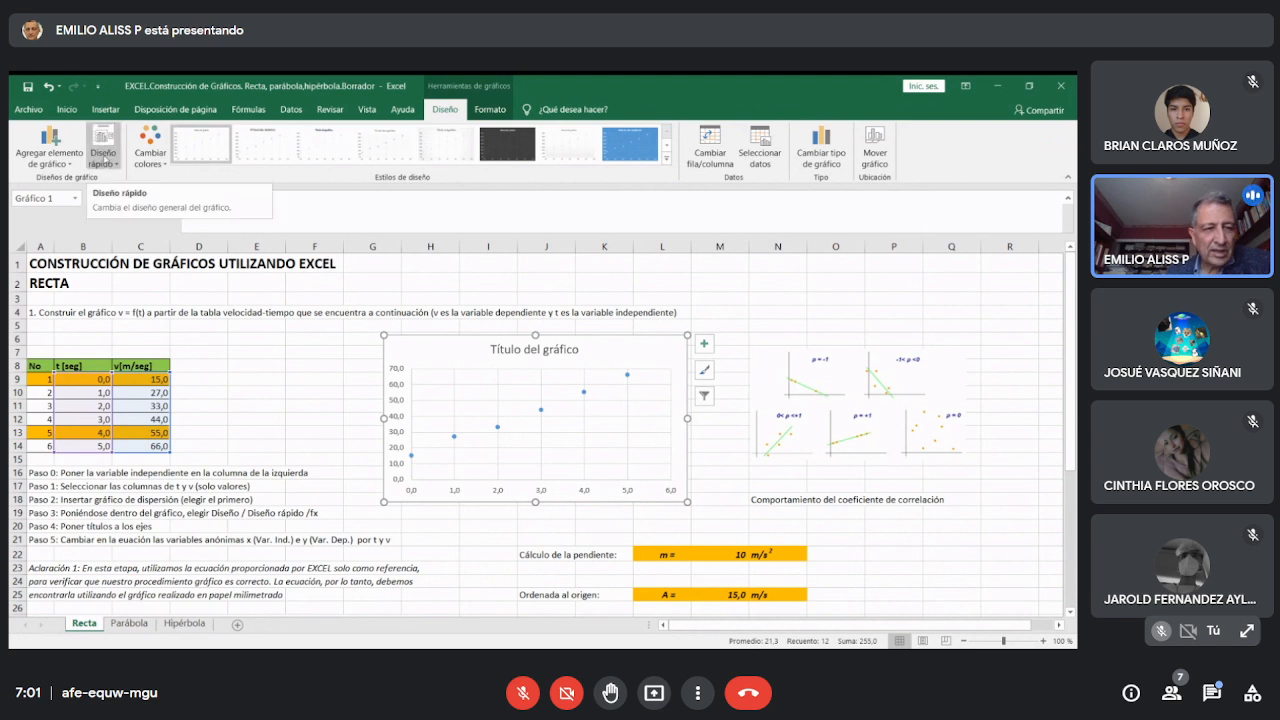
Apply the quick chart layout marked fx, with axis titles, linear trendline, equation and R², and enlarge the chart slightly.
{"action": "left_click", "coordinate": [108, 153]}
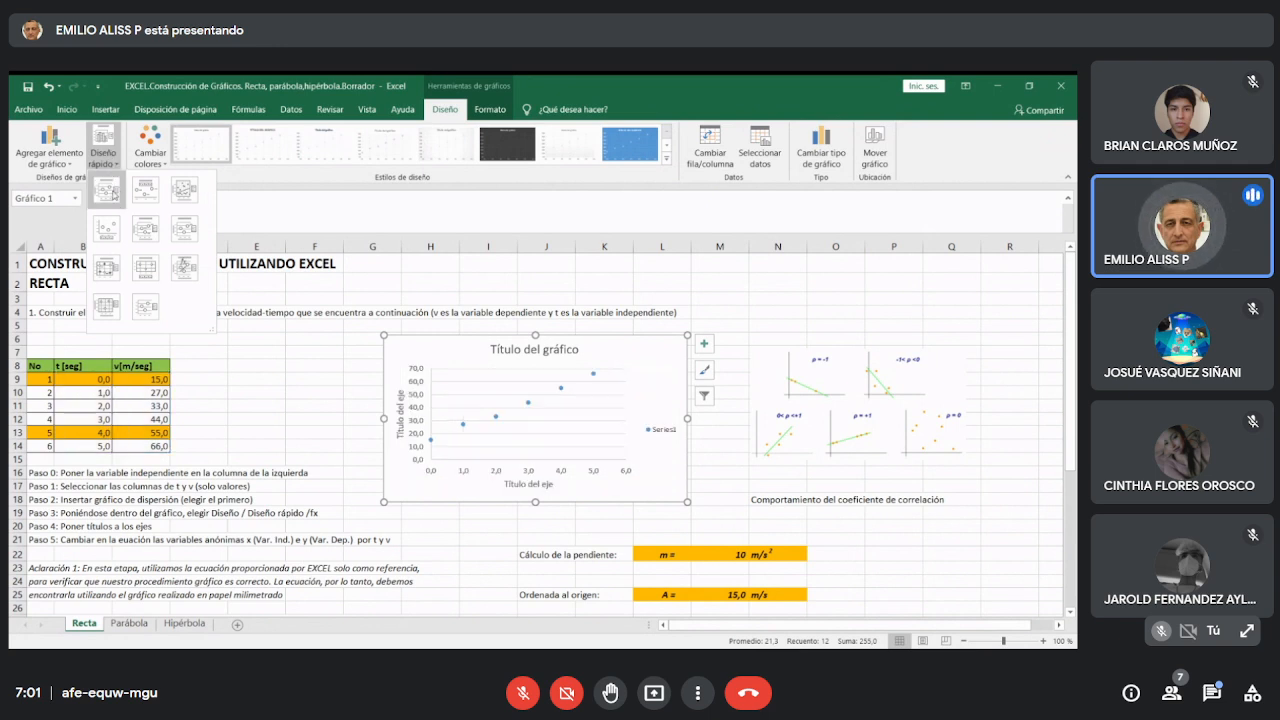
{"action": "left_click", "coordinate": [186, 268]}
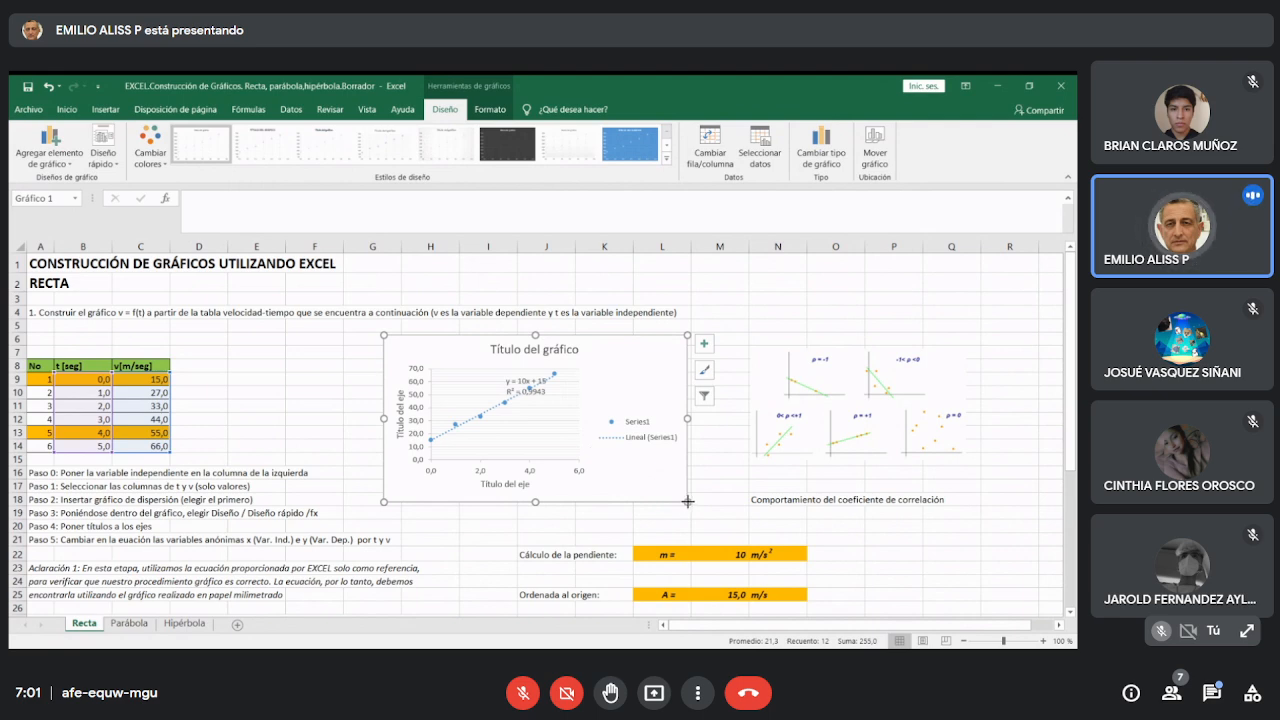
{"action": "left_click_drag", "start_coordinate": [687, 501], "coordinate": [706, 519]}
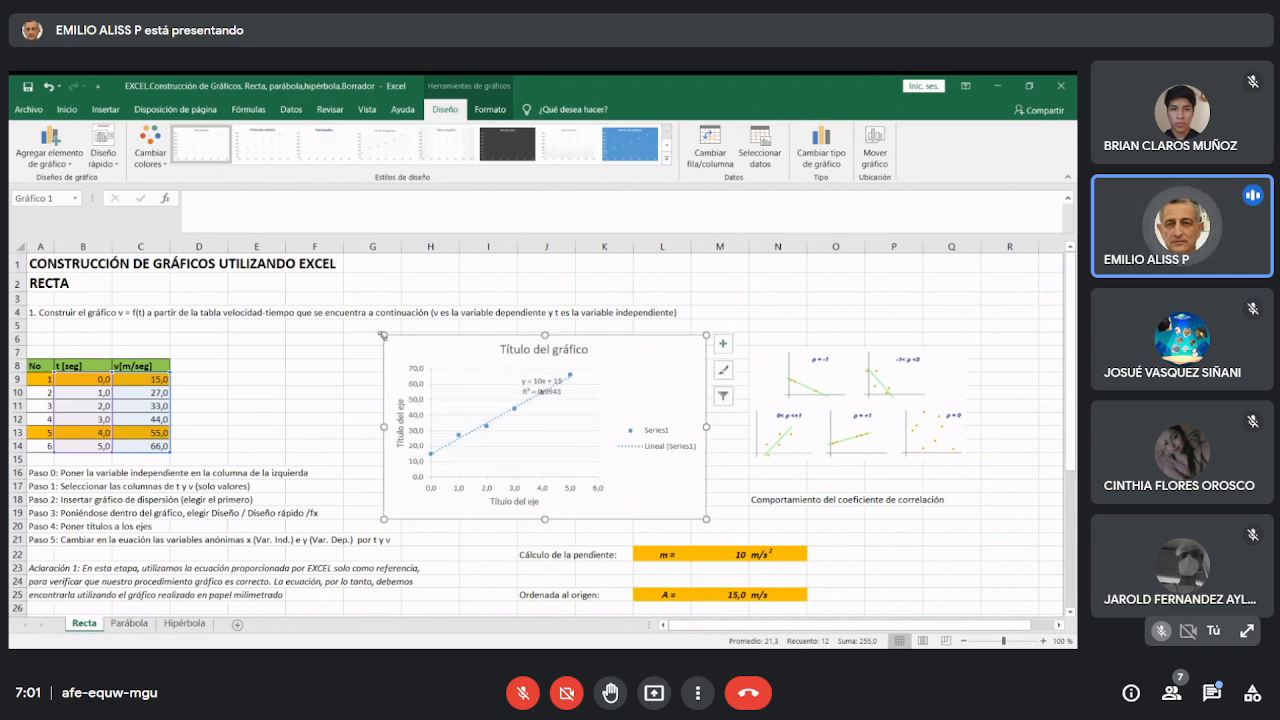
{"action": "left_click_drag", "start_coordinate": [381, 335], "coordinate": [372, 329]}
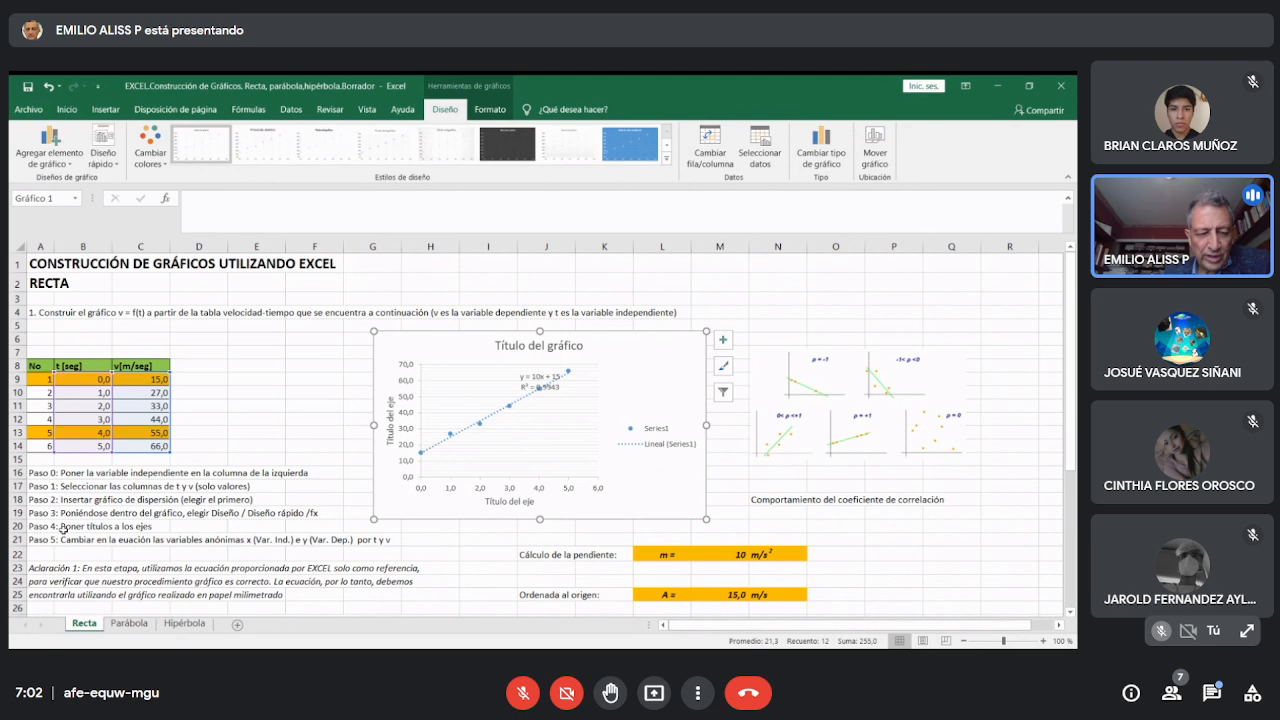
{"action": "left_click", "coordinate": [514, 505]}
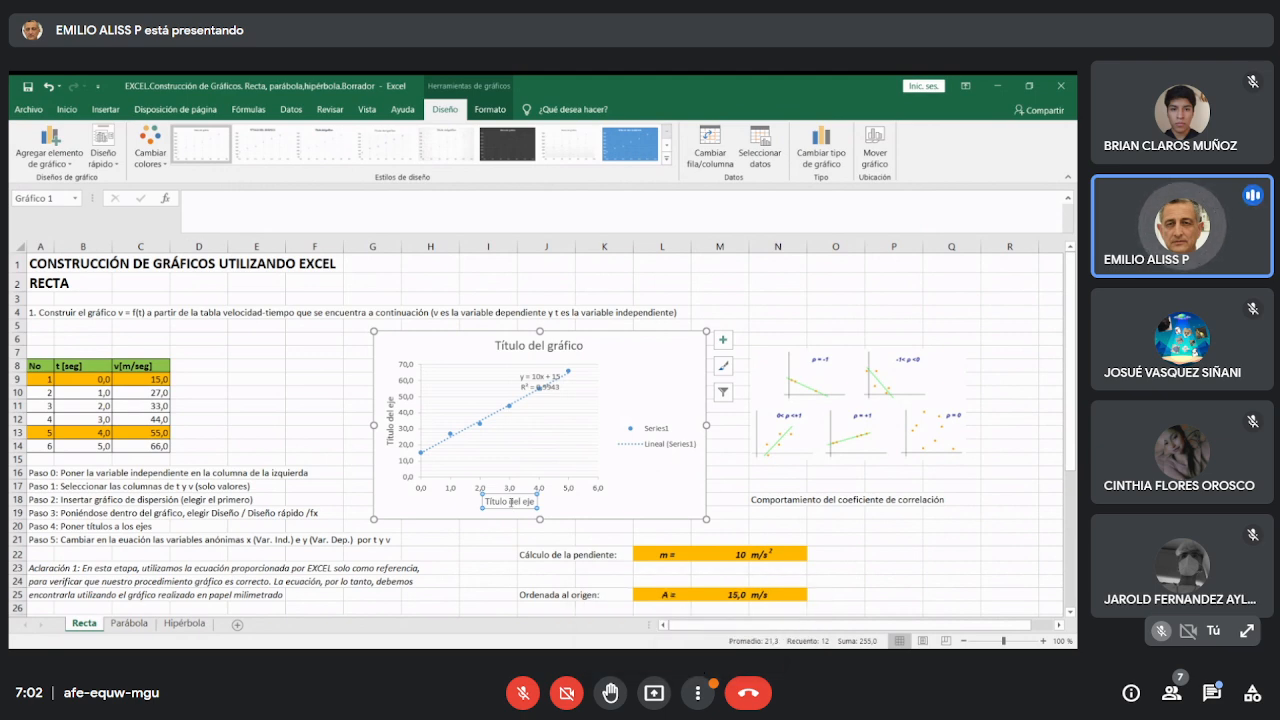
{"action": "left_click", "coordinate": [511, 502]}
{"action": "type", "text": "Tiem"}
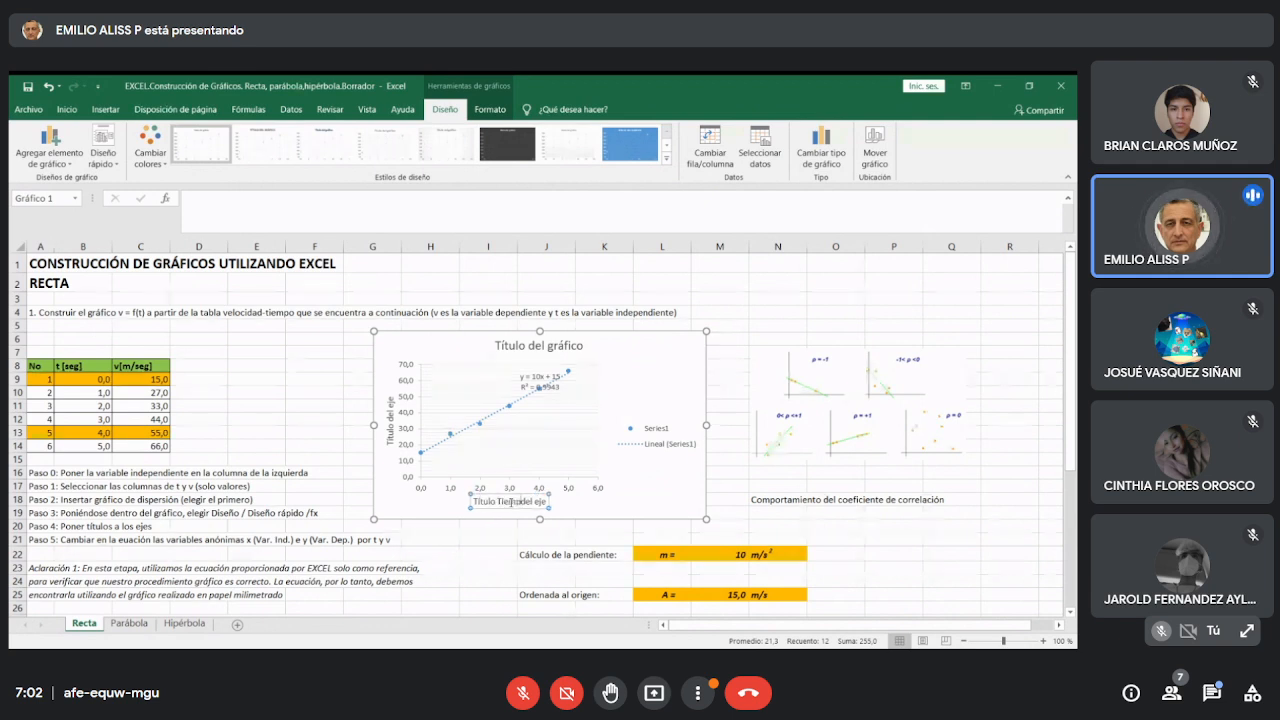
{"action": "type", "text": "po"}
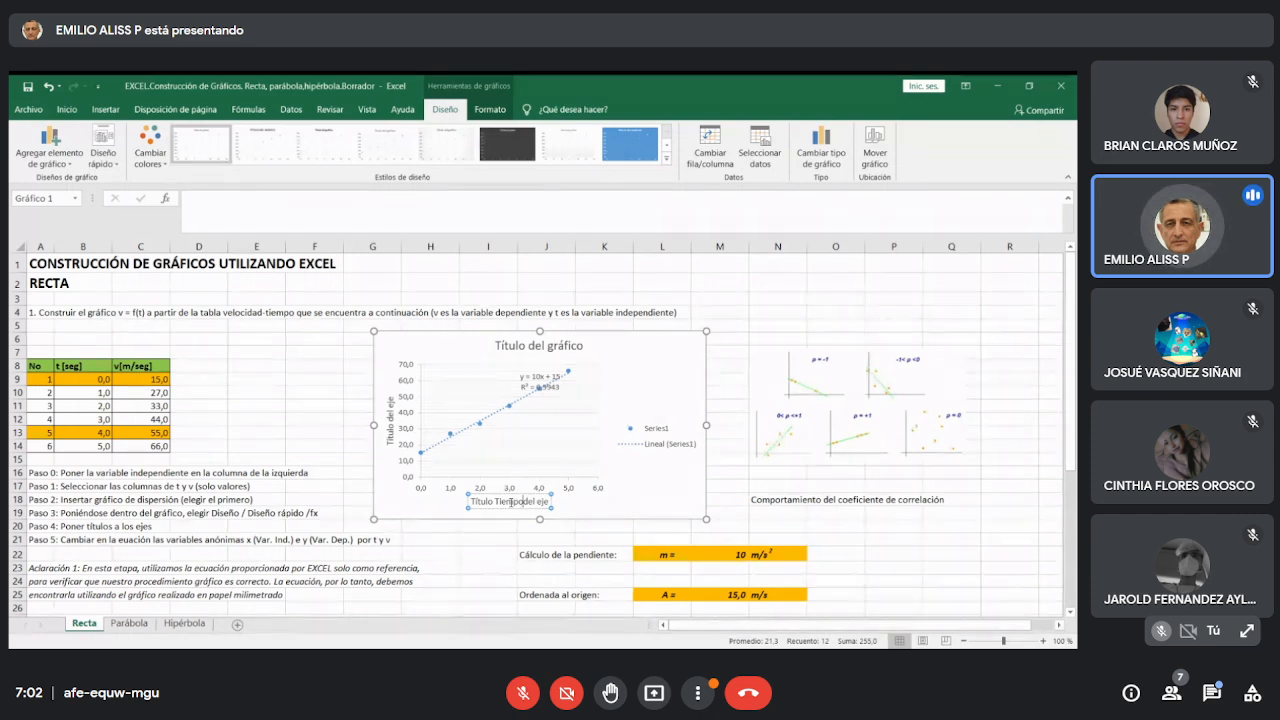
{"action": "key", "text": "BackSpace"}
{"action": "key", "text": "BackSpace"}
{"action": "key", "text": "BackSpace"}
{"action": "key", "text": "BackSpace"}
{"action": "key", "text": "BackSpace"}
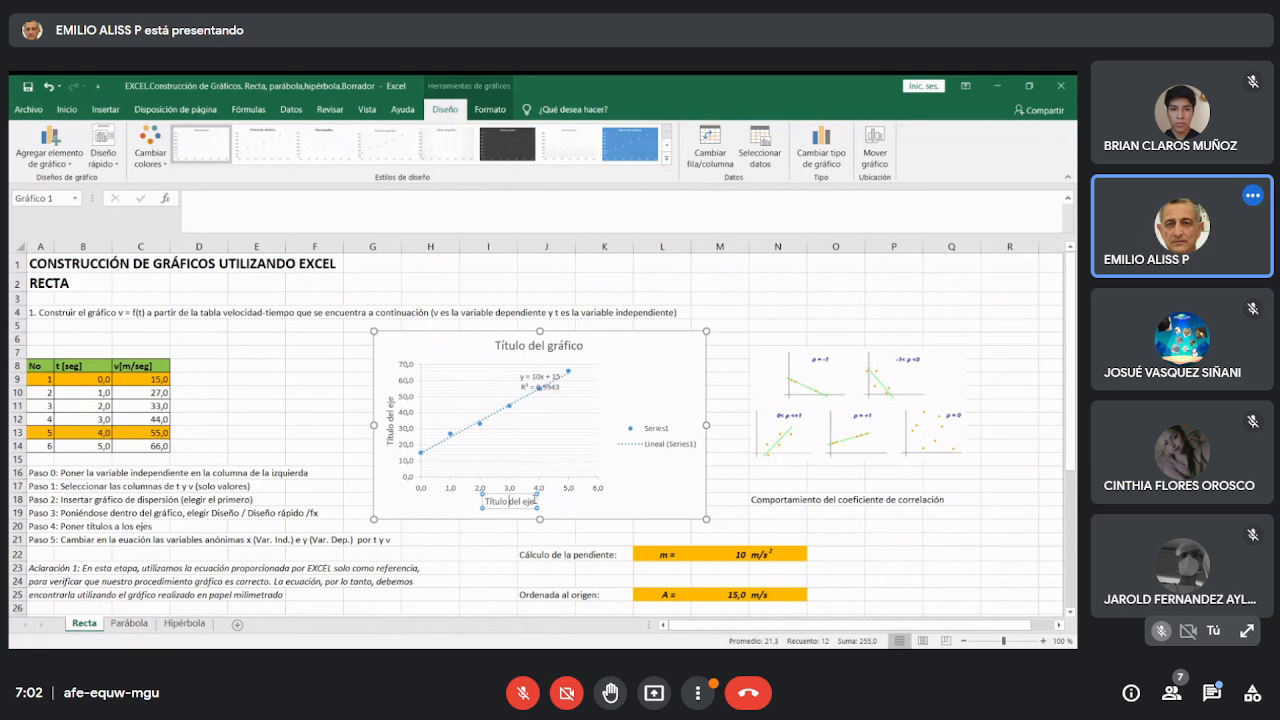
Set the chart's horizontal axis title to "Tiempo (seg)".
{"action": "left_click", "coordinate": [484, 502]}
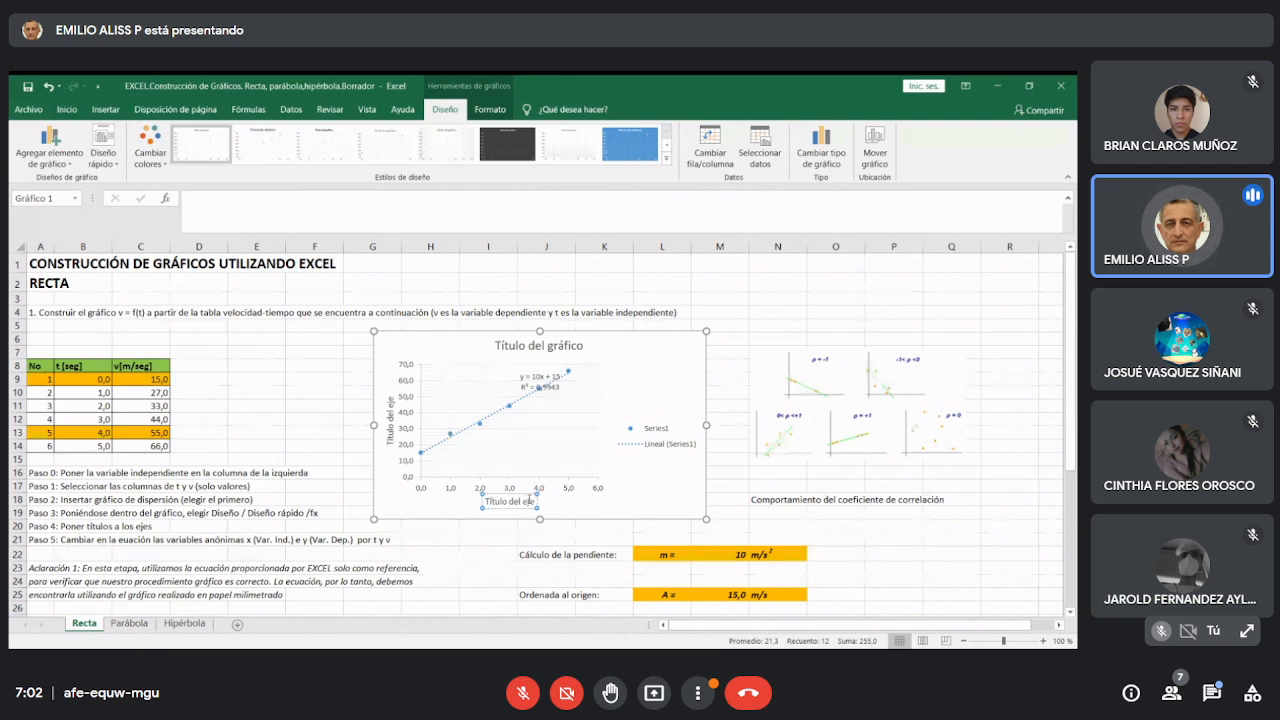
{"action": "left_click", "coordinate": [194, 201]}
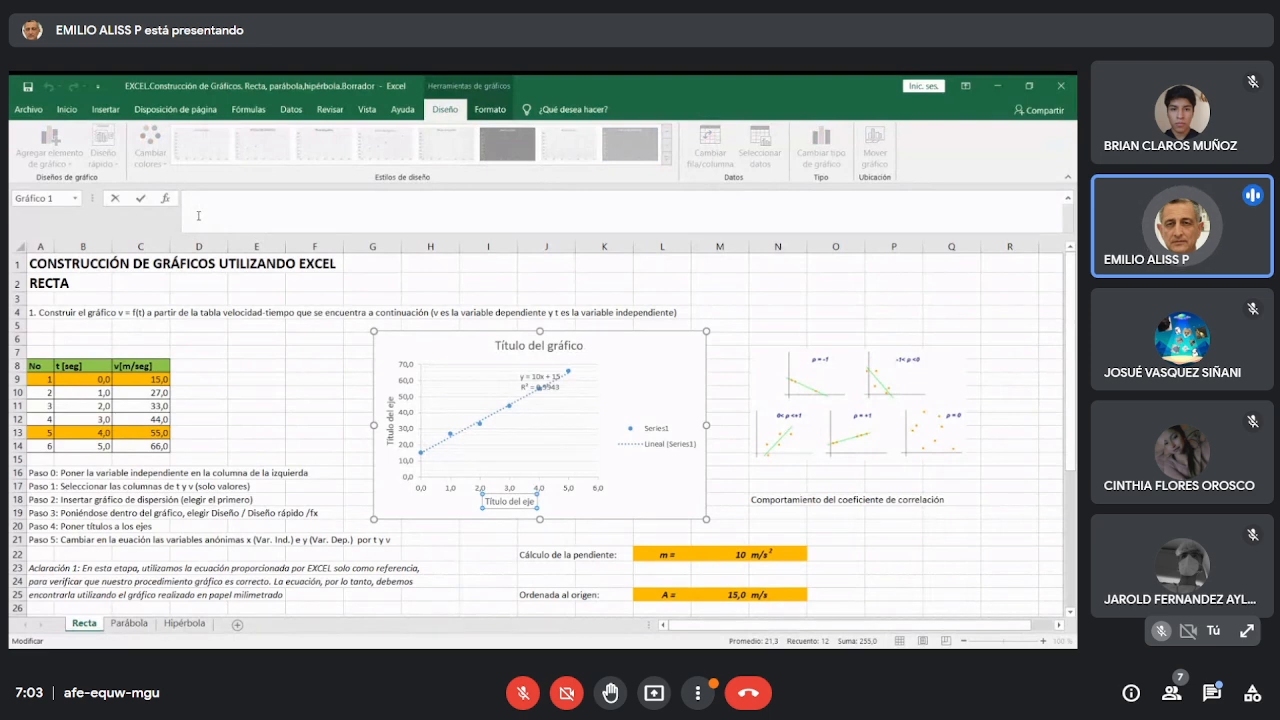
{"action": "type", "text": "Tie"}
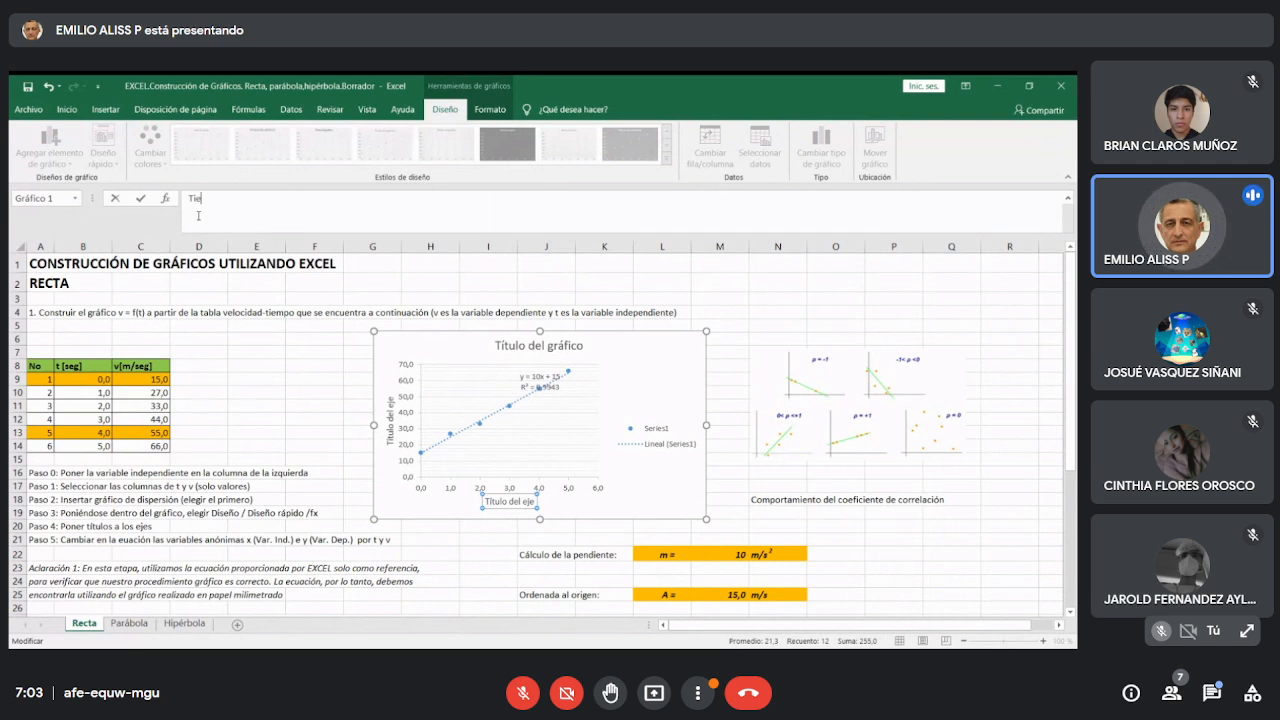
{"action": "type", "text": "mpo ("}
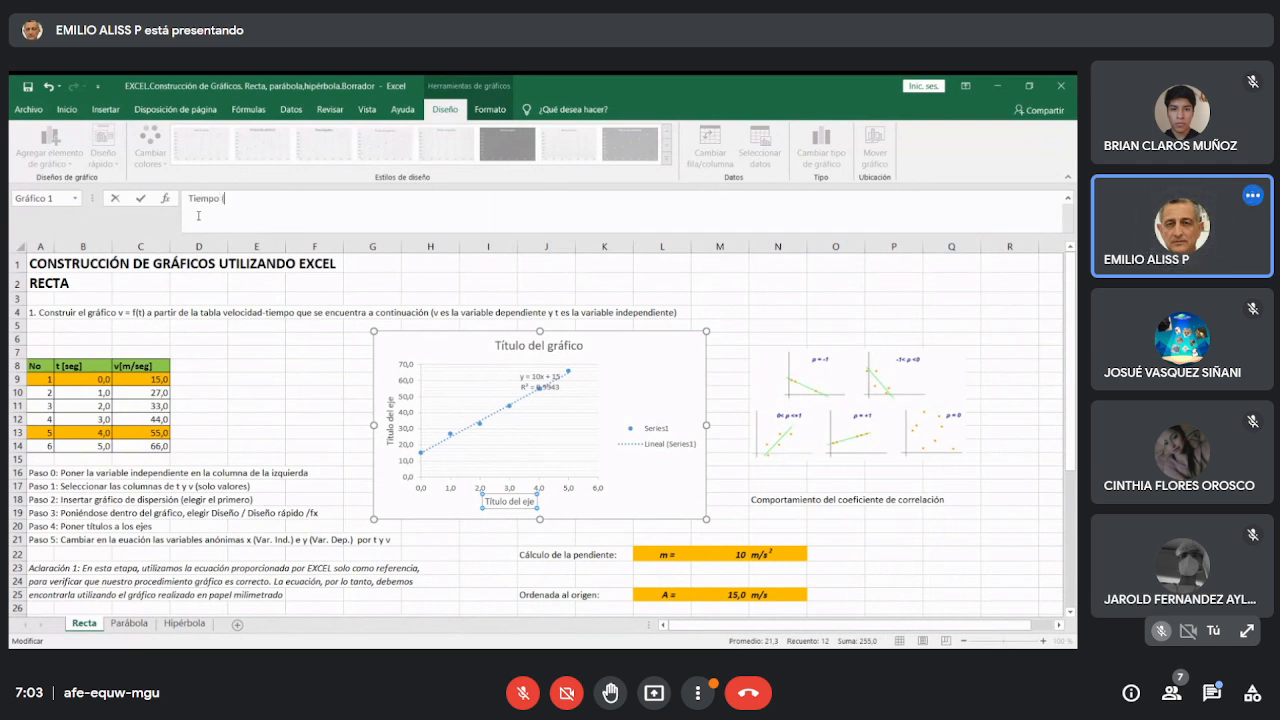
{"action": "type", "text": "seg"}
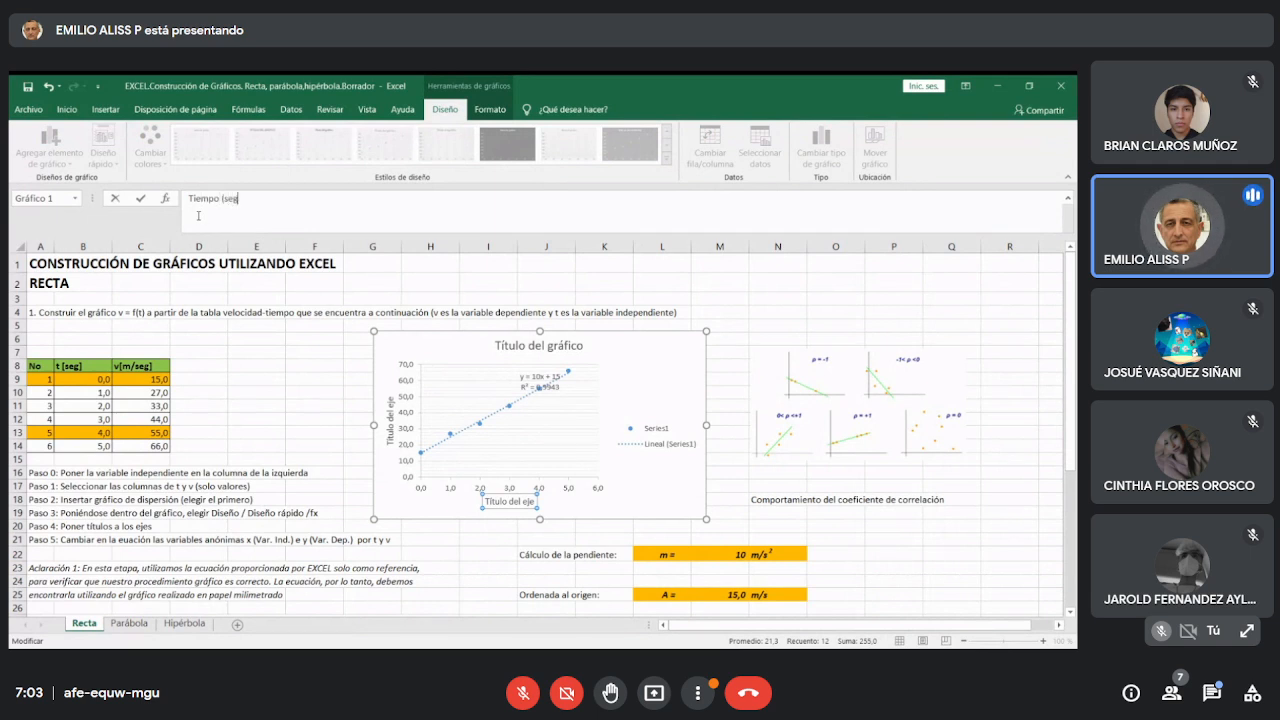
{"action": "type", "text": ")"}
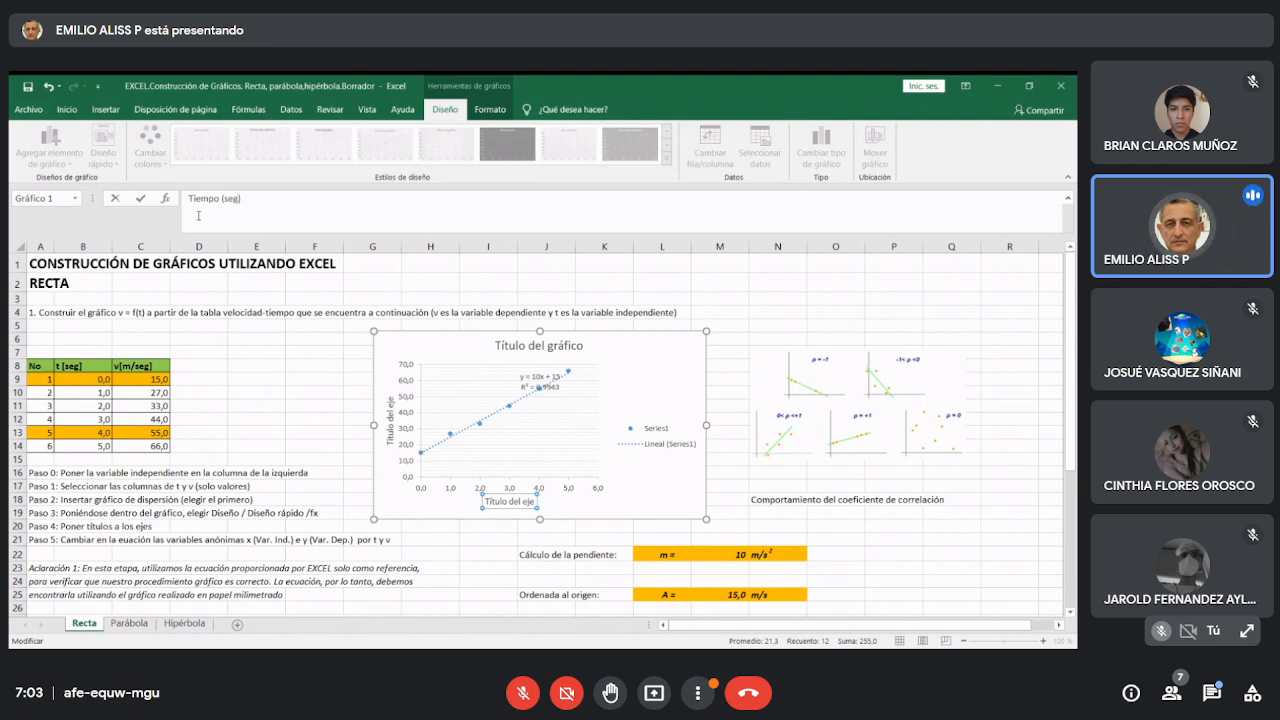
{"action": "key", "text": "Return"}
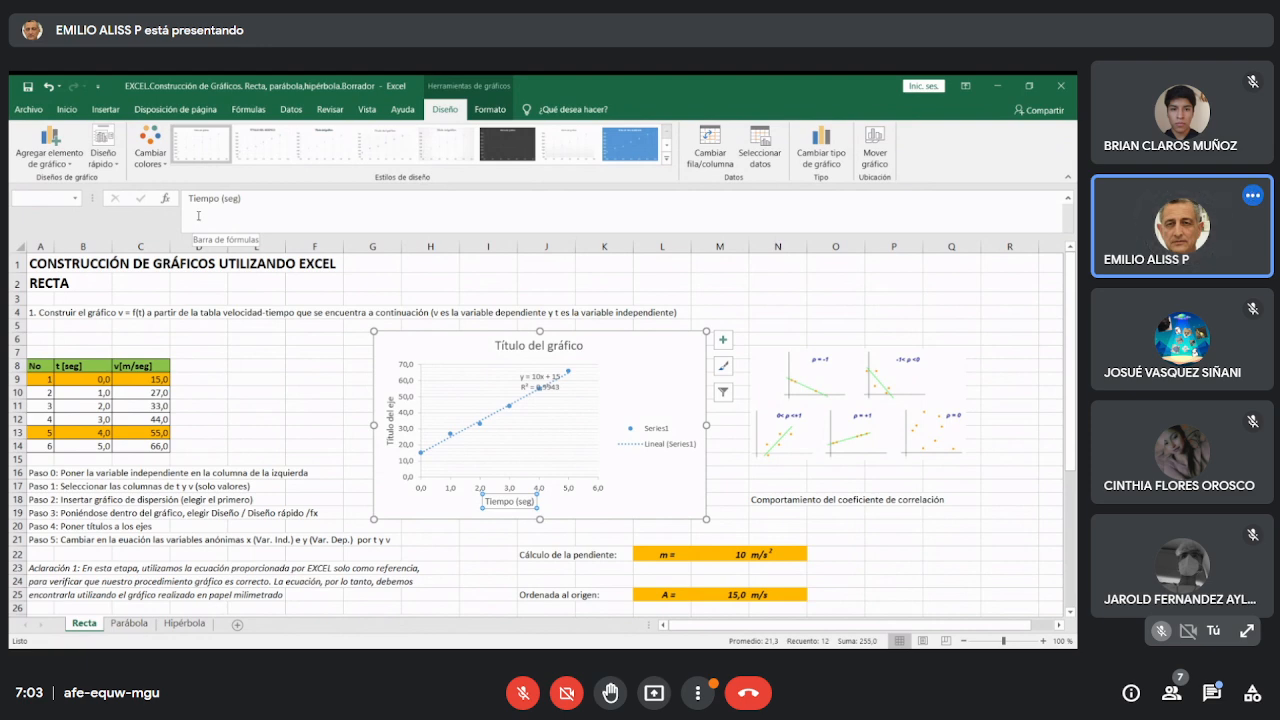
{"action": "left_click", "coordinate": [421, 510]}
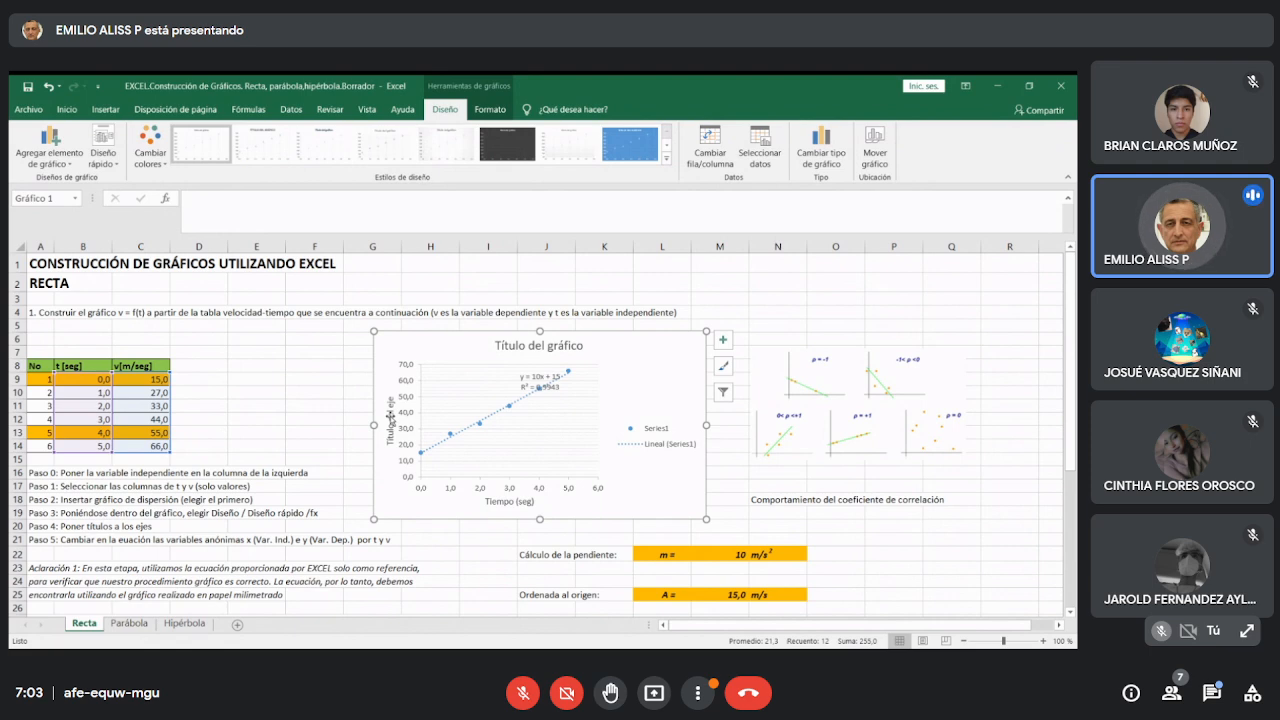
Set the chart's vertical axis title to "Velocidad (m/s)".
{"action": "left_click", "coordinate": [390, 415]}
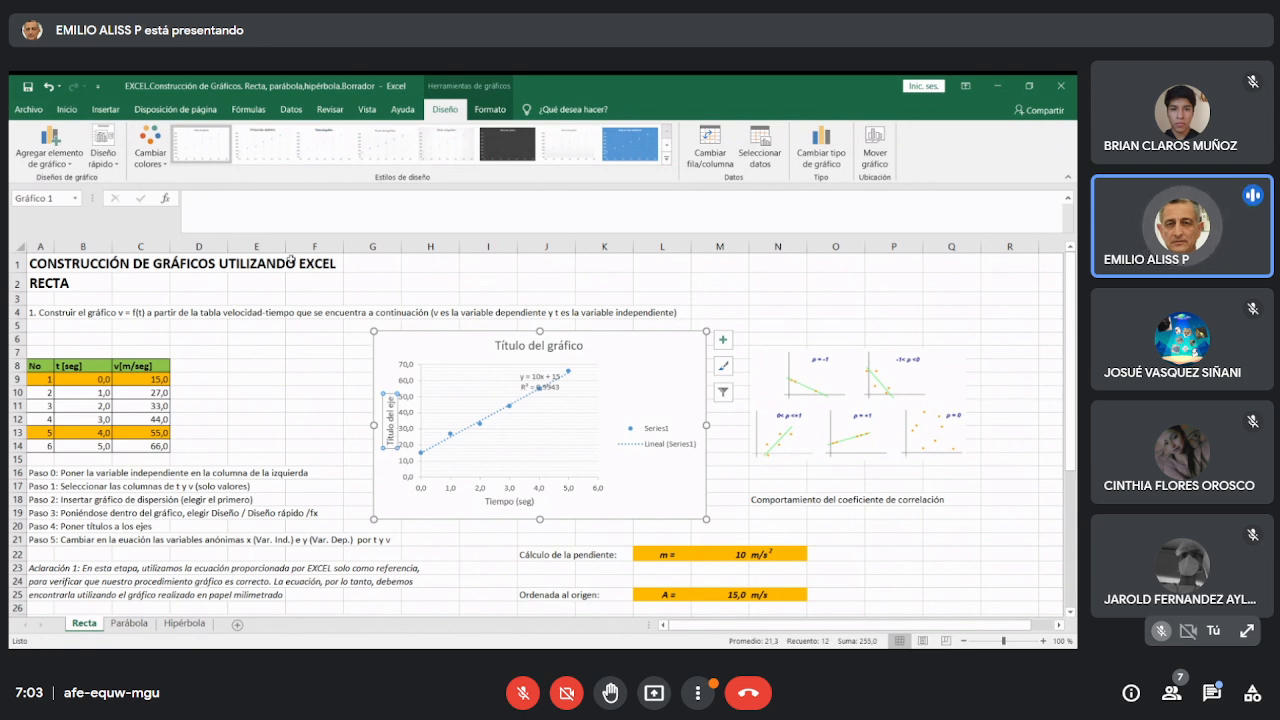
{"action": "left_click", "coordinate": [205, 213]}
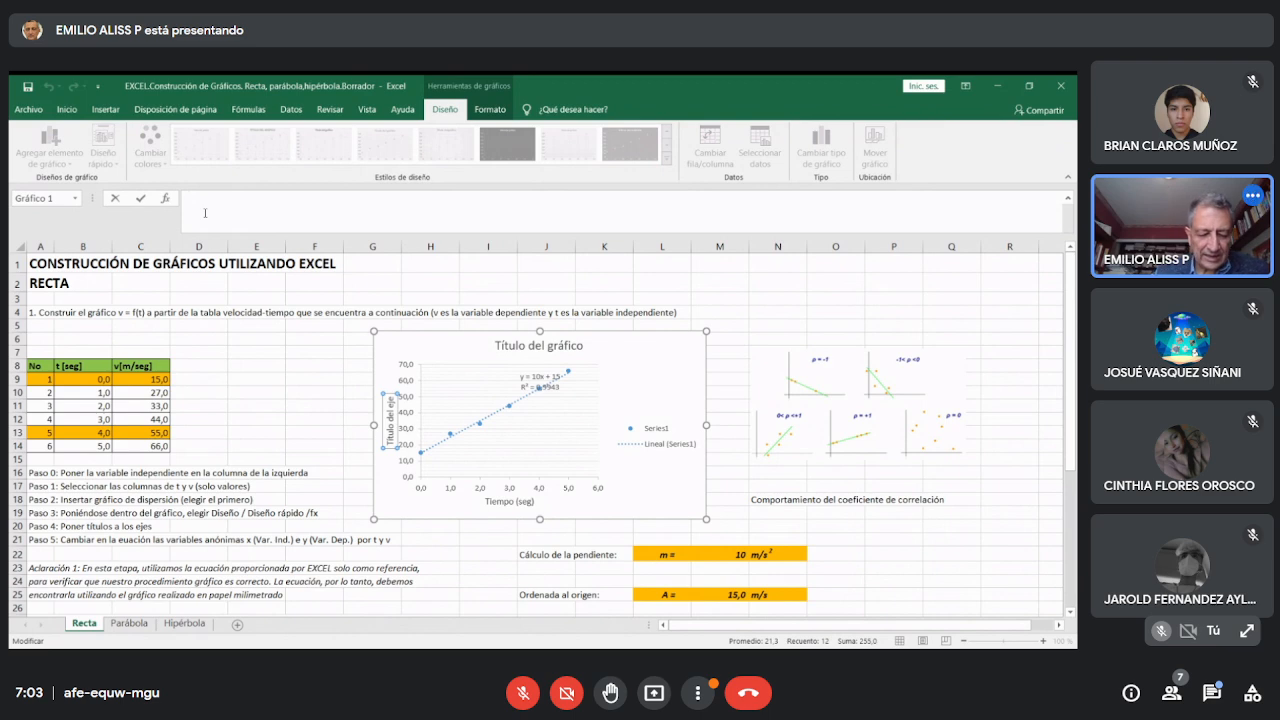
{"action": "type", "text": "Velocidad"}
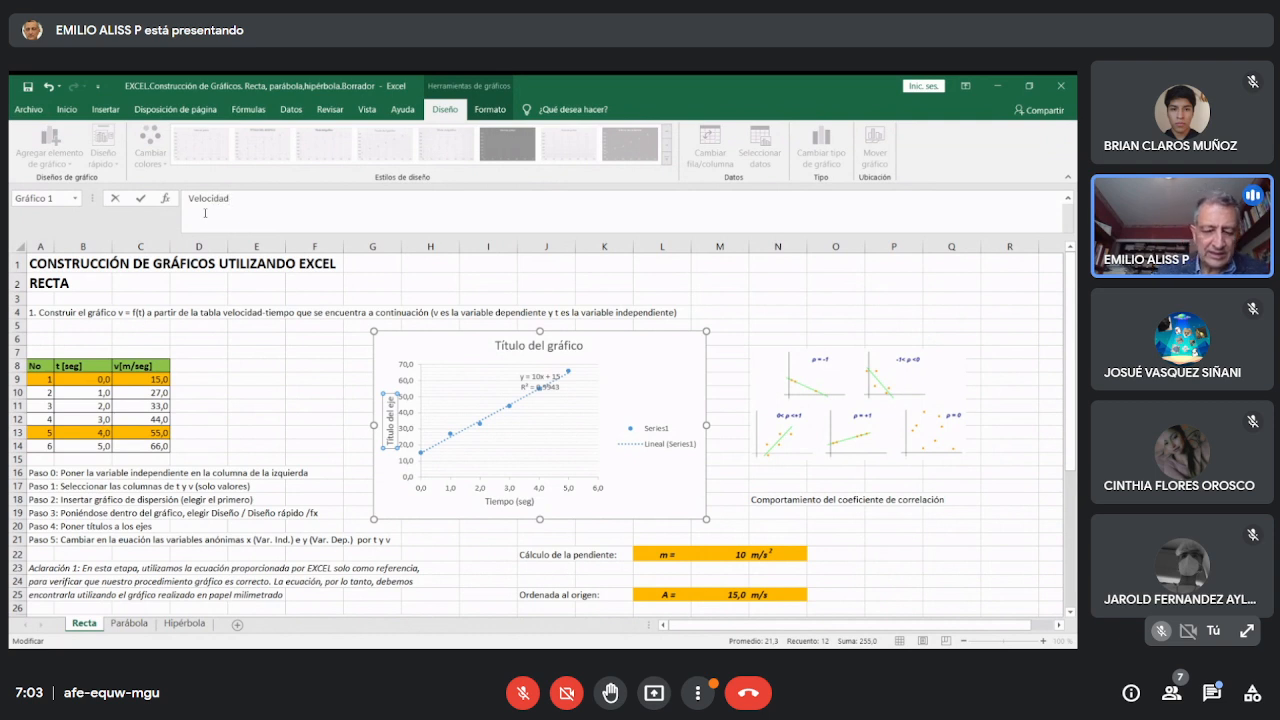
{"action": "type", "text": " ("}
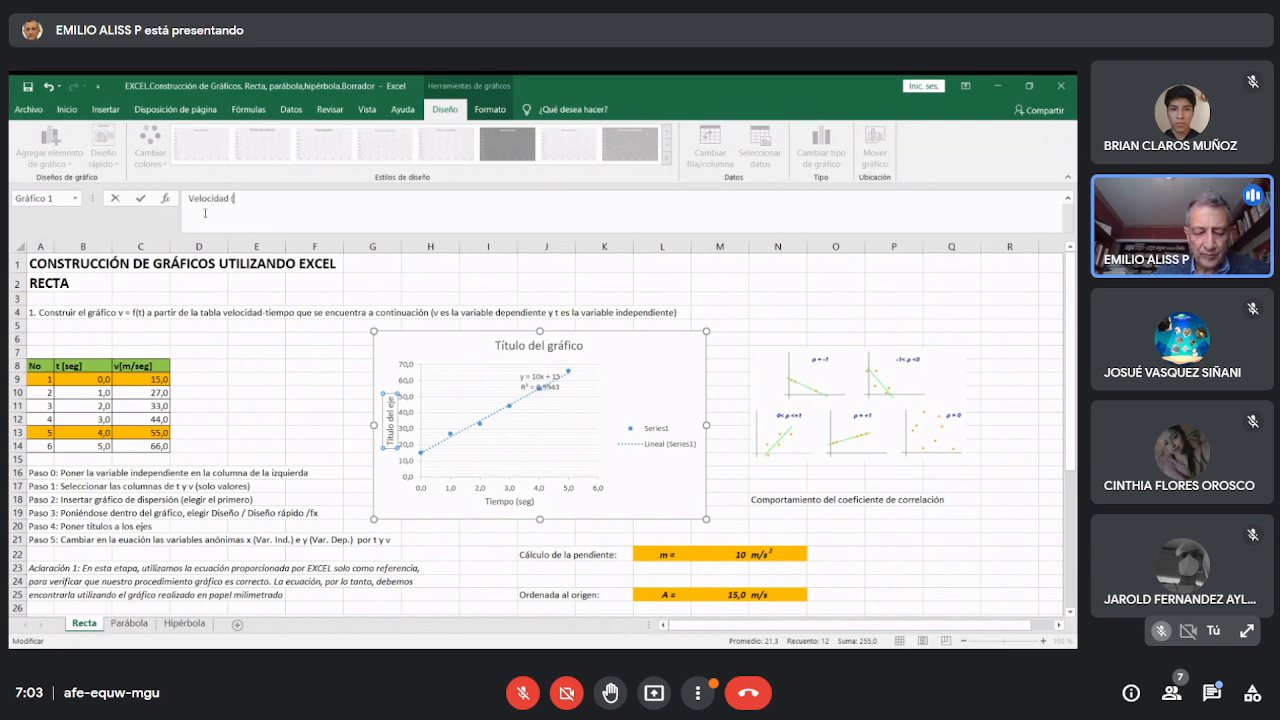
{"action": "type", "text": "m"}
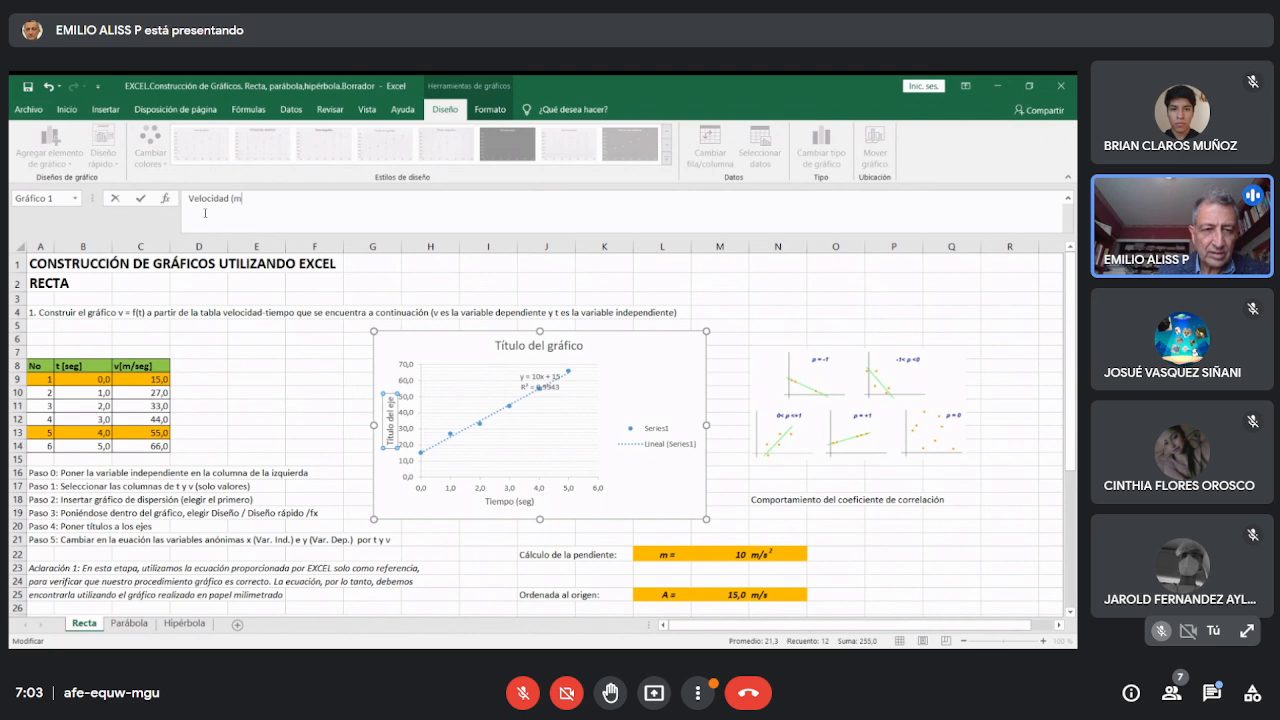
{"action": "type", "text": "/"}
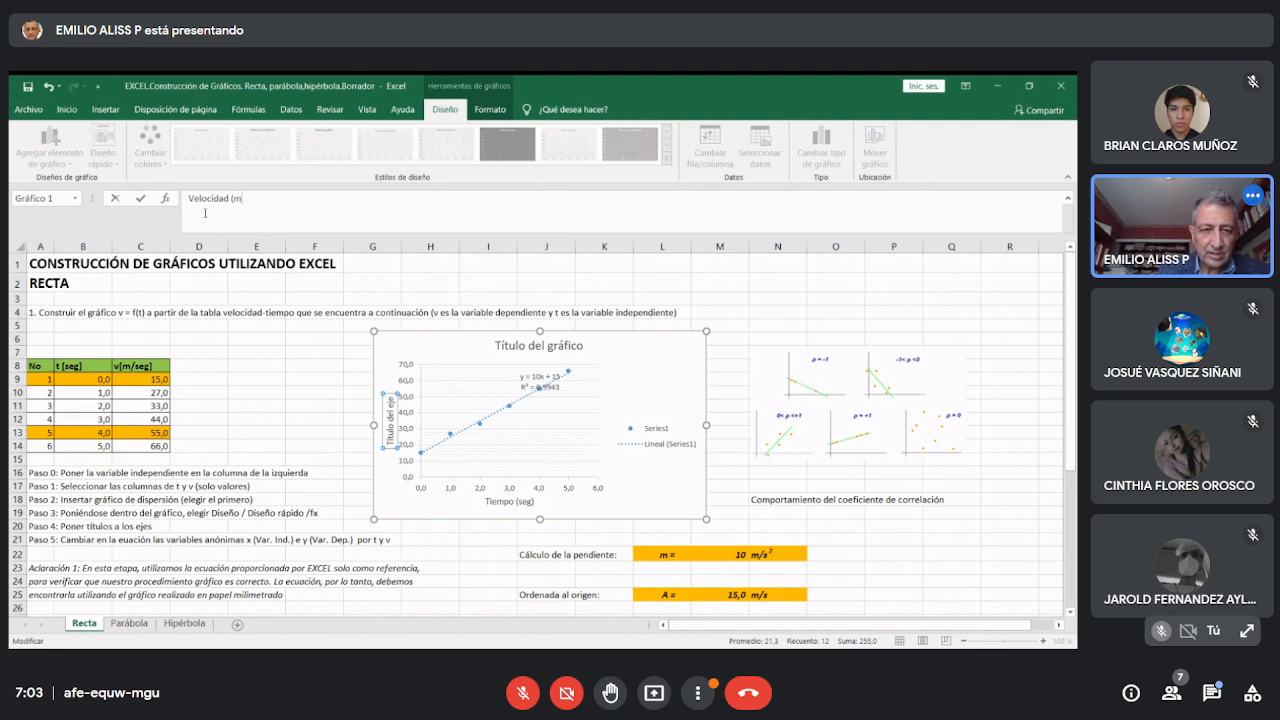
{"action": "type", "text": "/s)"}
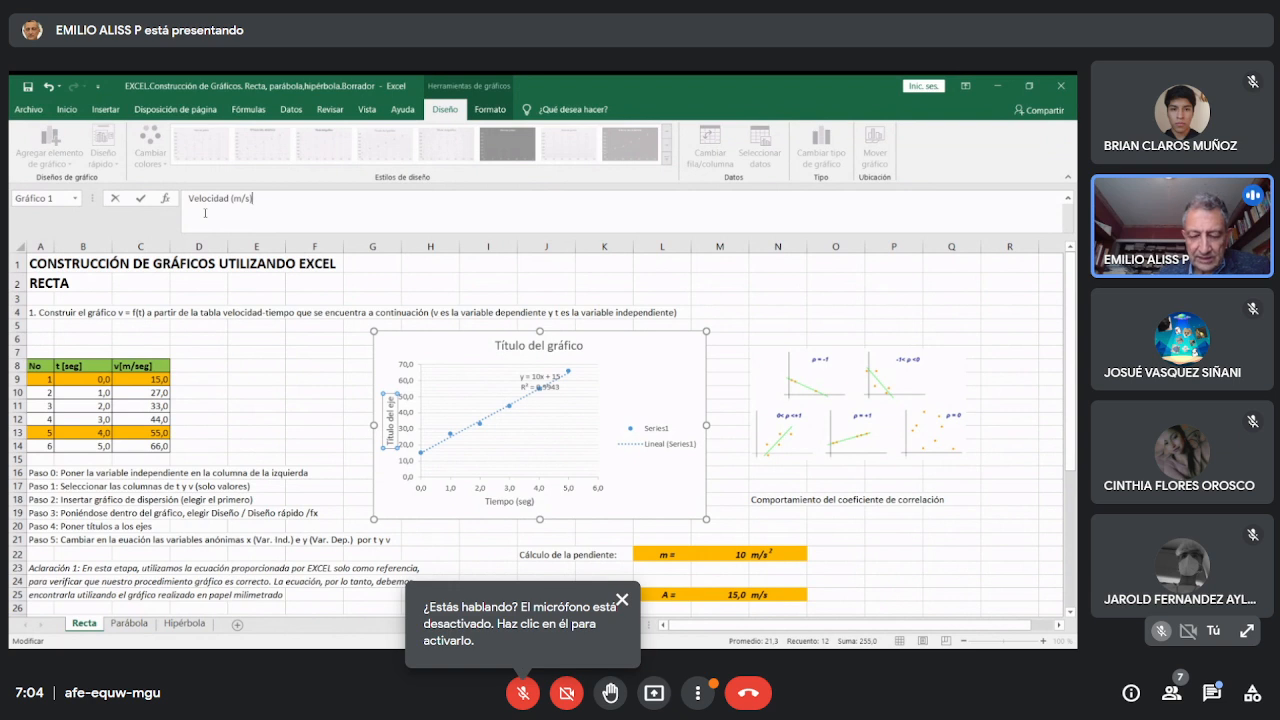
{"action": "key", "text": "Return"}
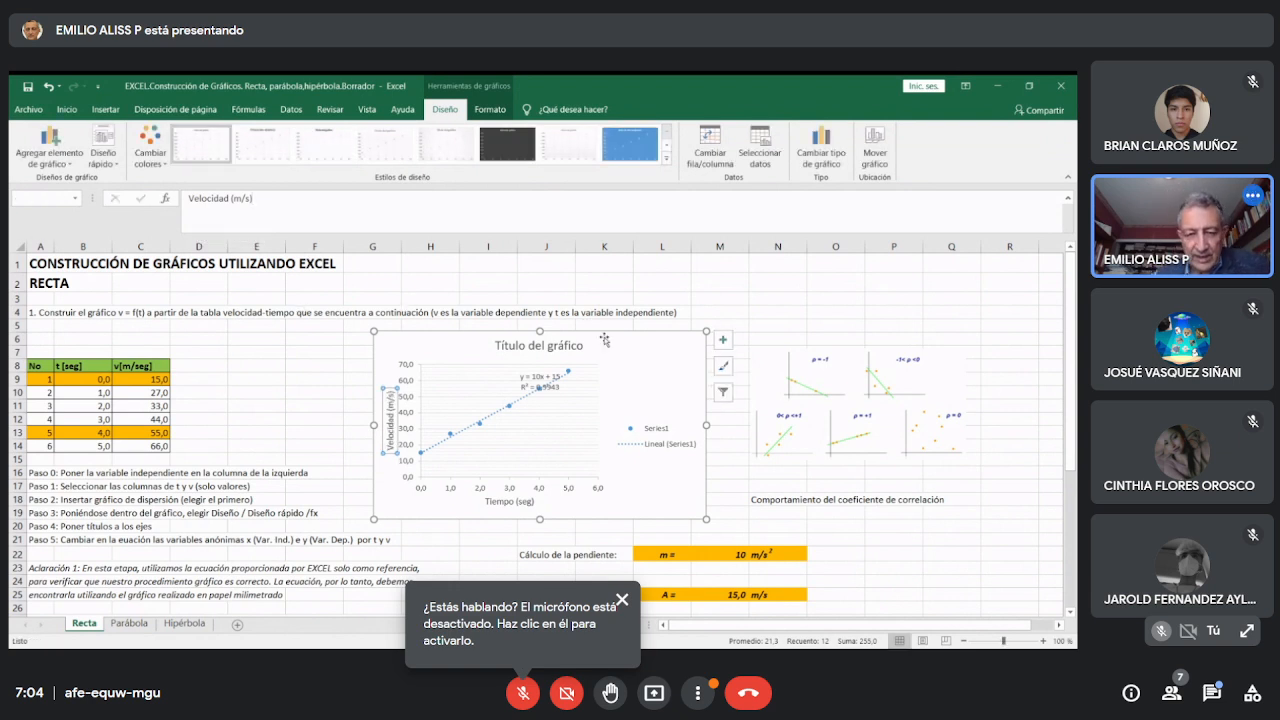
Set the chart title to "Relación Lineal".
{"action": "left_click", "coordinate": [533, 349]}
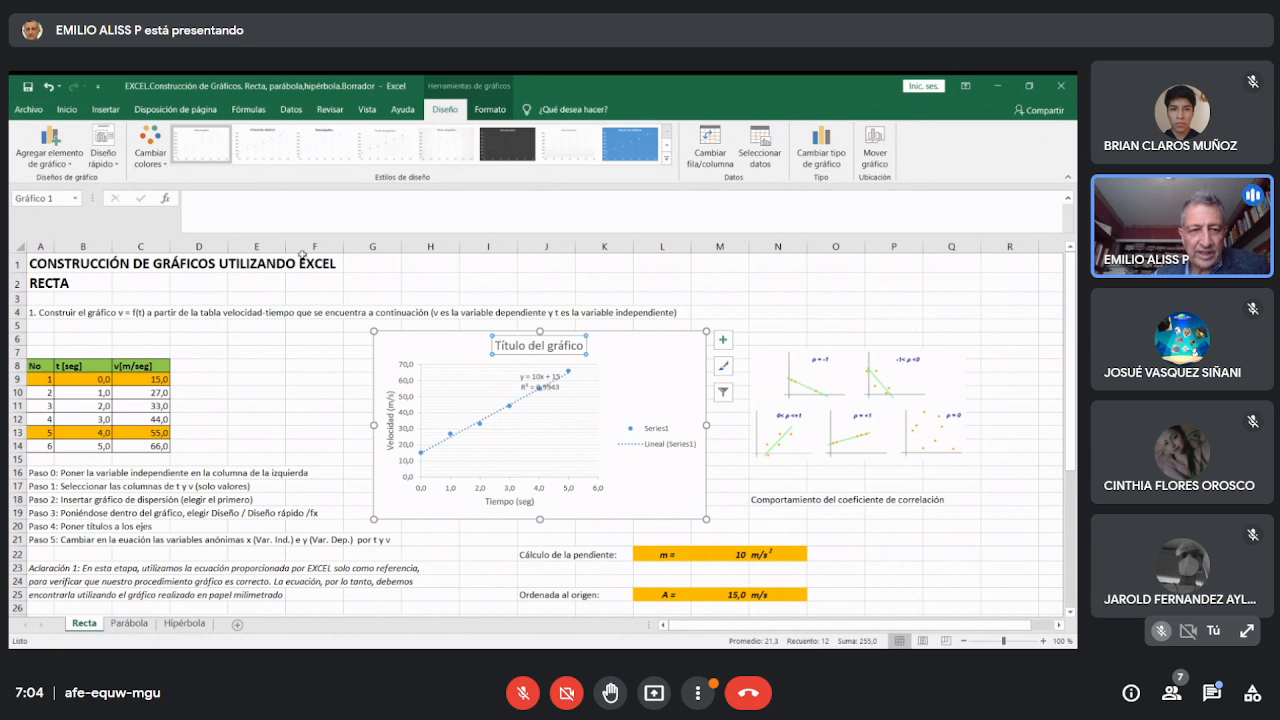
{"action": "left_click", "coordinate": [224, 210]}
{"action": "type", "text": "E"}
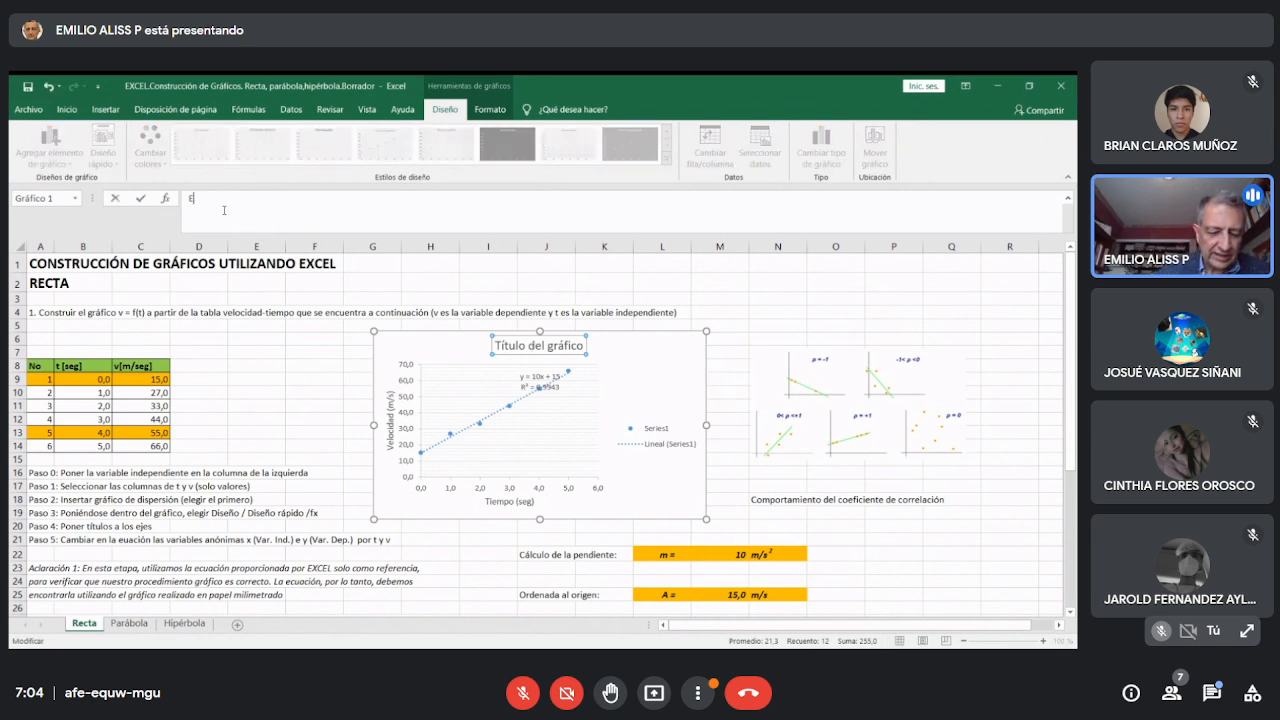
{"action": "type", "text": "cuación"}
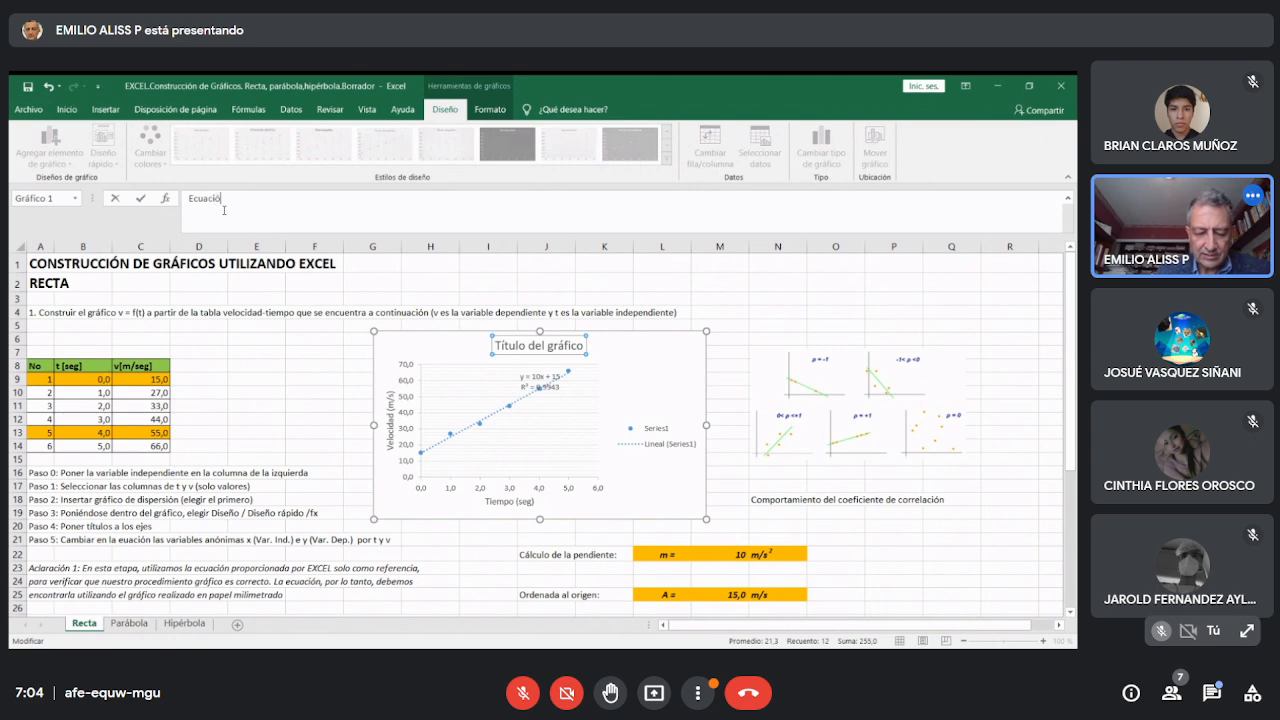
{"action": "key", "text": "BackSpace"}
{"action": "key", "text": "BackSpace"}
{"action": "key", "text": "BackSpace"}
{"action": "key", "text": "BackSpace"}
{"action": "key", "text": "BackSpace"}
{"action": "key", "text": "BackSpace"}
{"action": "key", "text": "BackSpace"}
{"action": "key", "text": "BackSpace"}
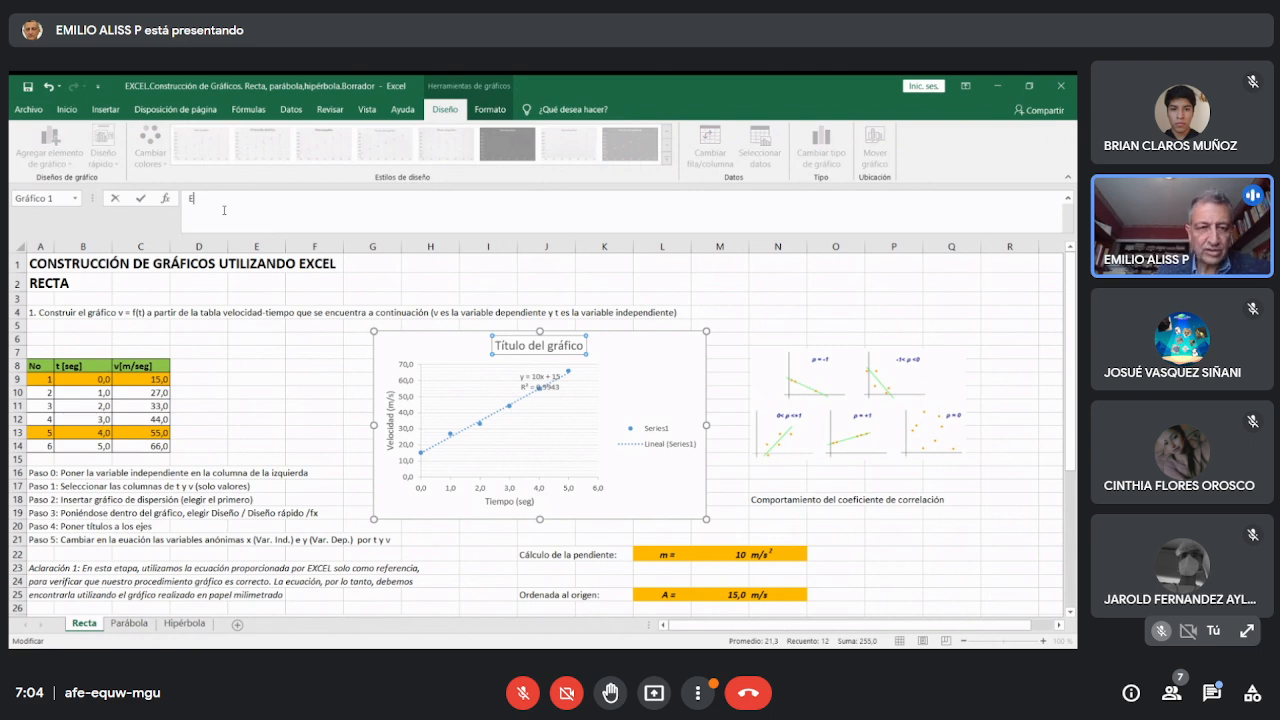
{"action": "type", "text": "Relación Lineal"}
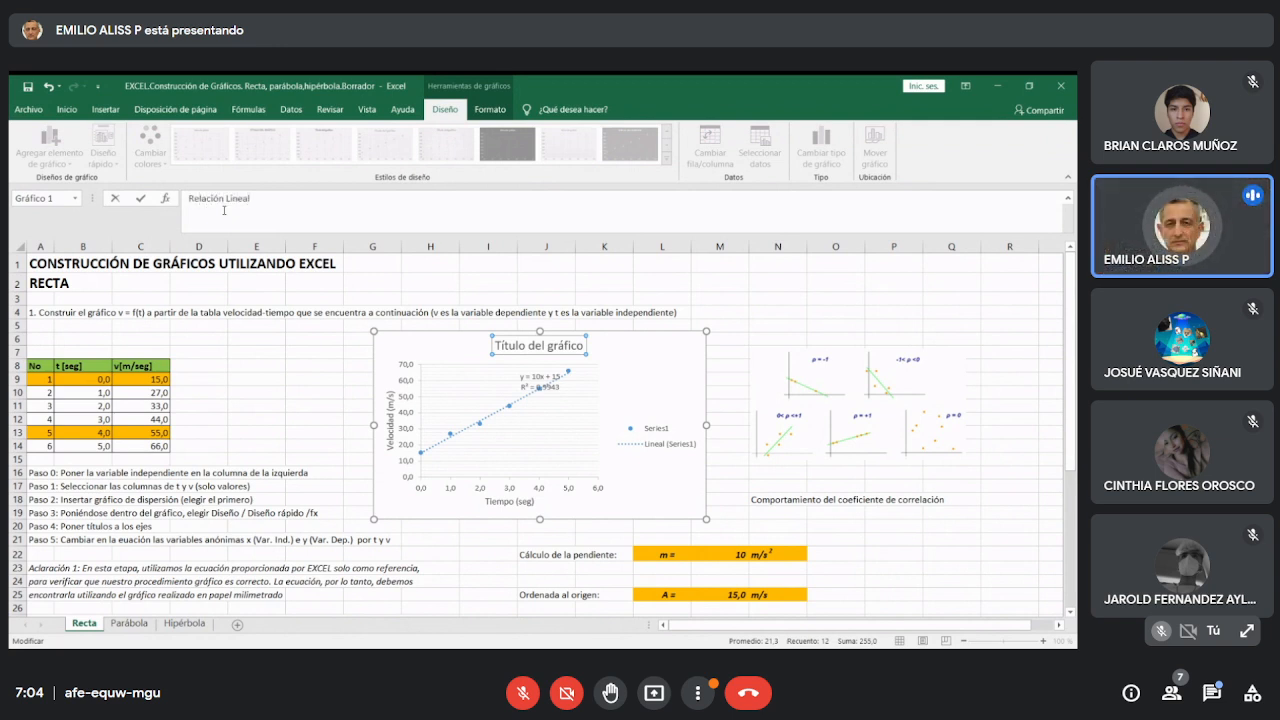
{"action": "key", "text": "Return"}
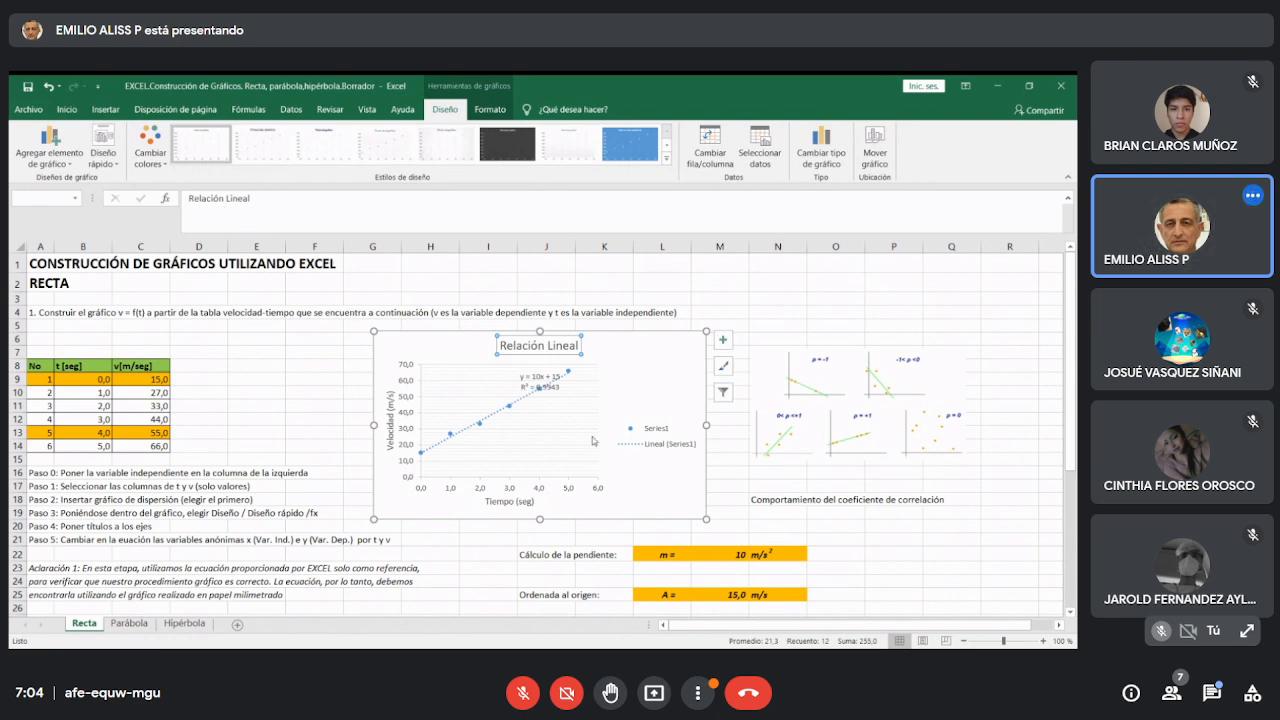
{"action": "left_click", "coordinate": [723, 298]}
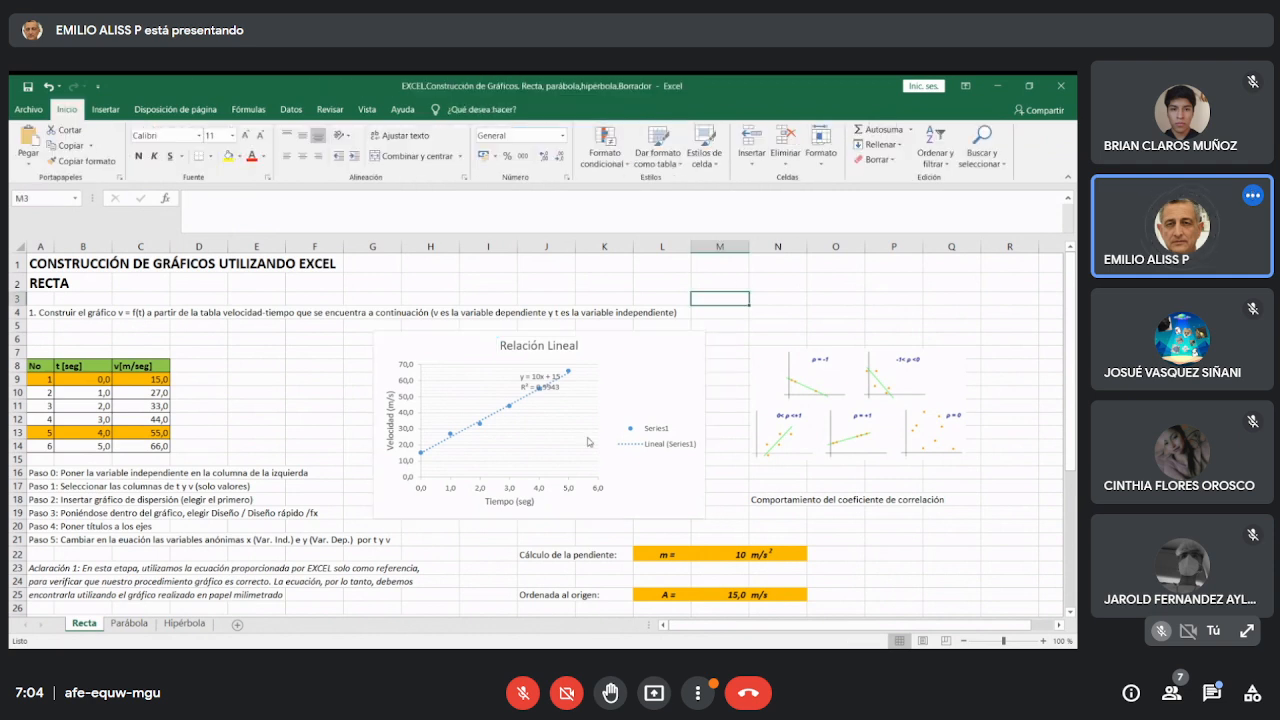
Move the trendline equation label to the chart's upper-right area and rewrite its variables y and x as v(t) and t.
{"action": "left_click", "coordinate": [540, 381]}
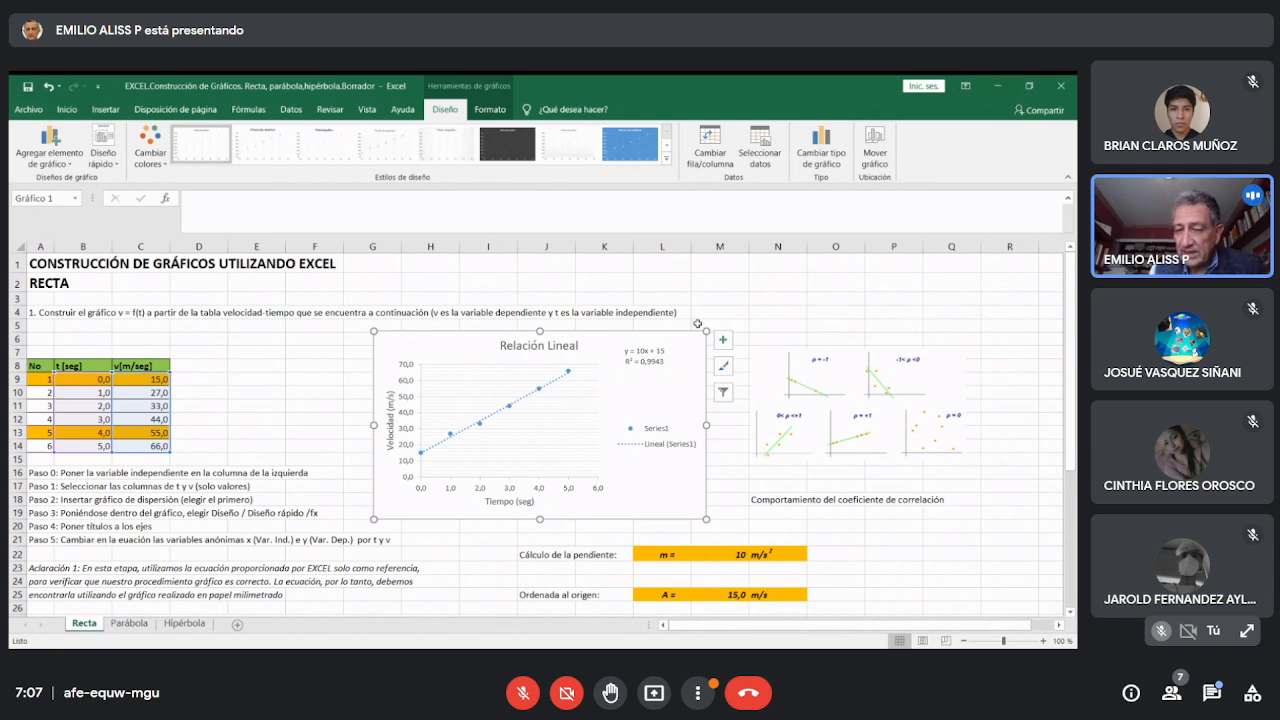
{"action": "left_click", "coordinate": [641, 352]}
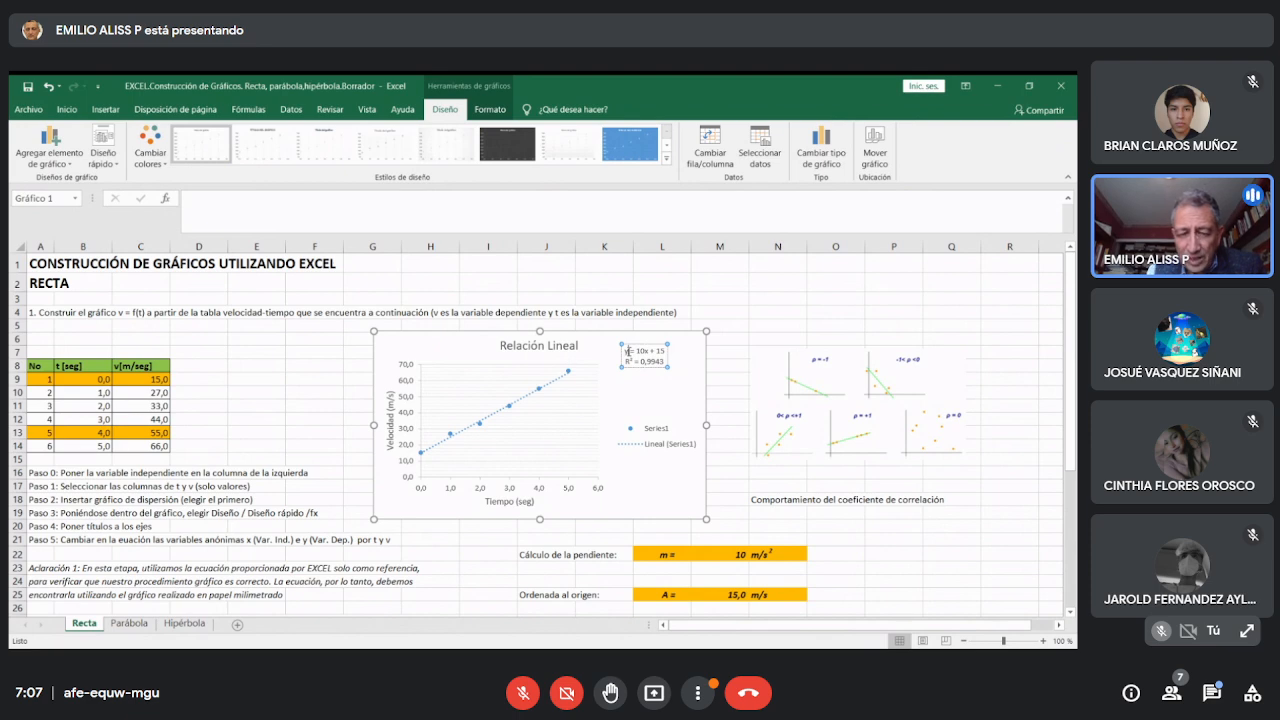
{"action": "key", "text": "BackSpace"}
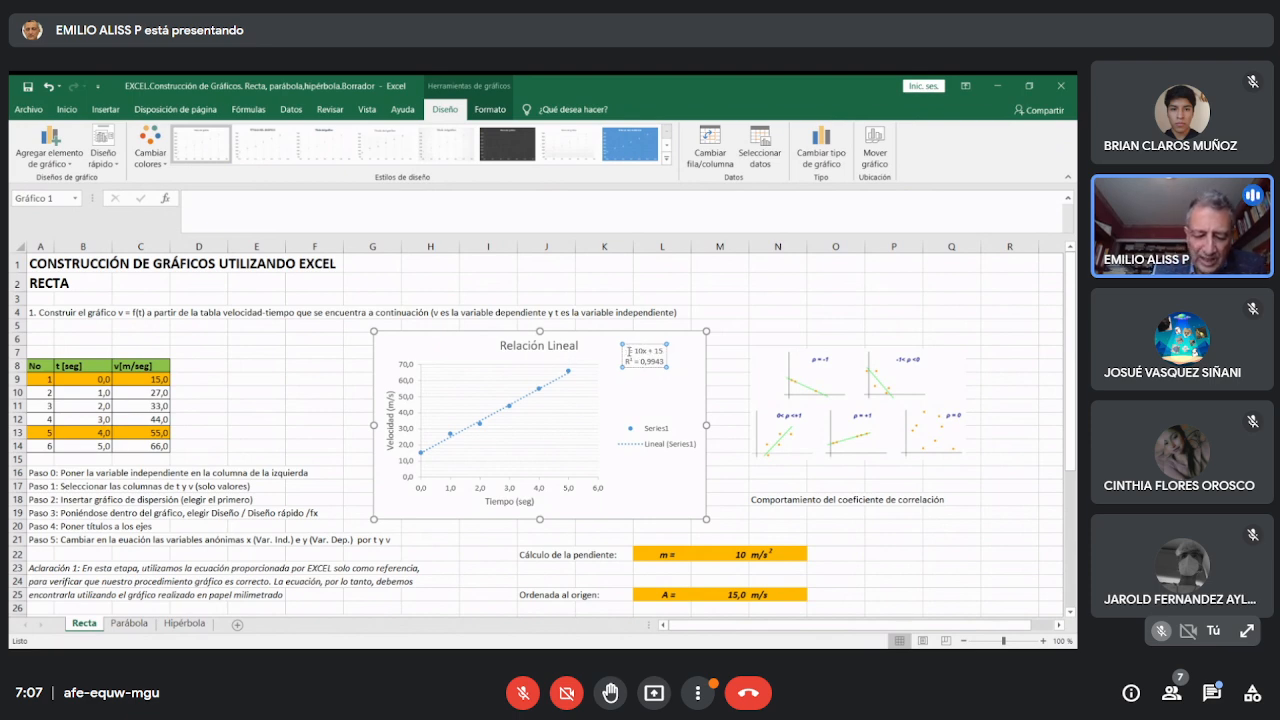
{"action": "type", "text": "v "}
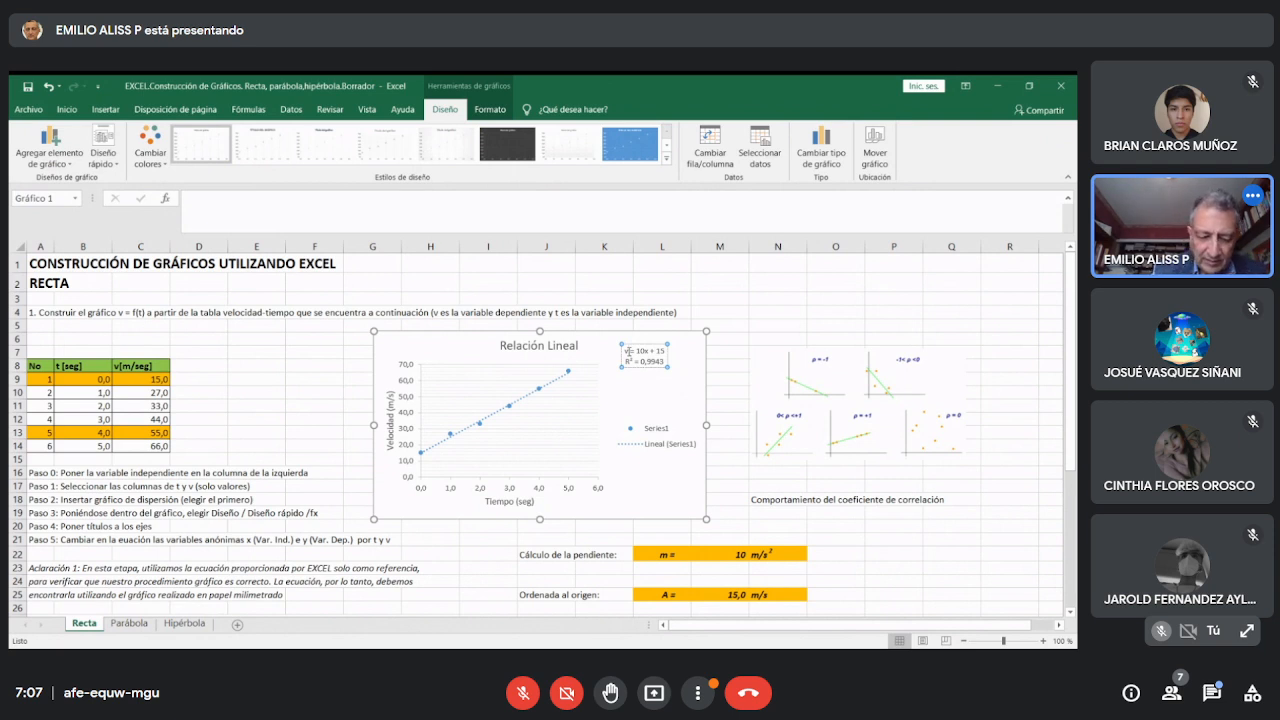
{"action": "type", "text": "(t)"}
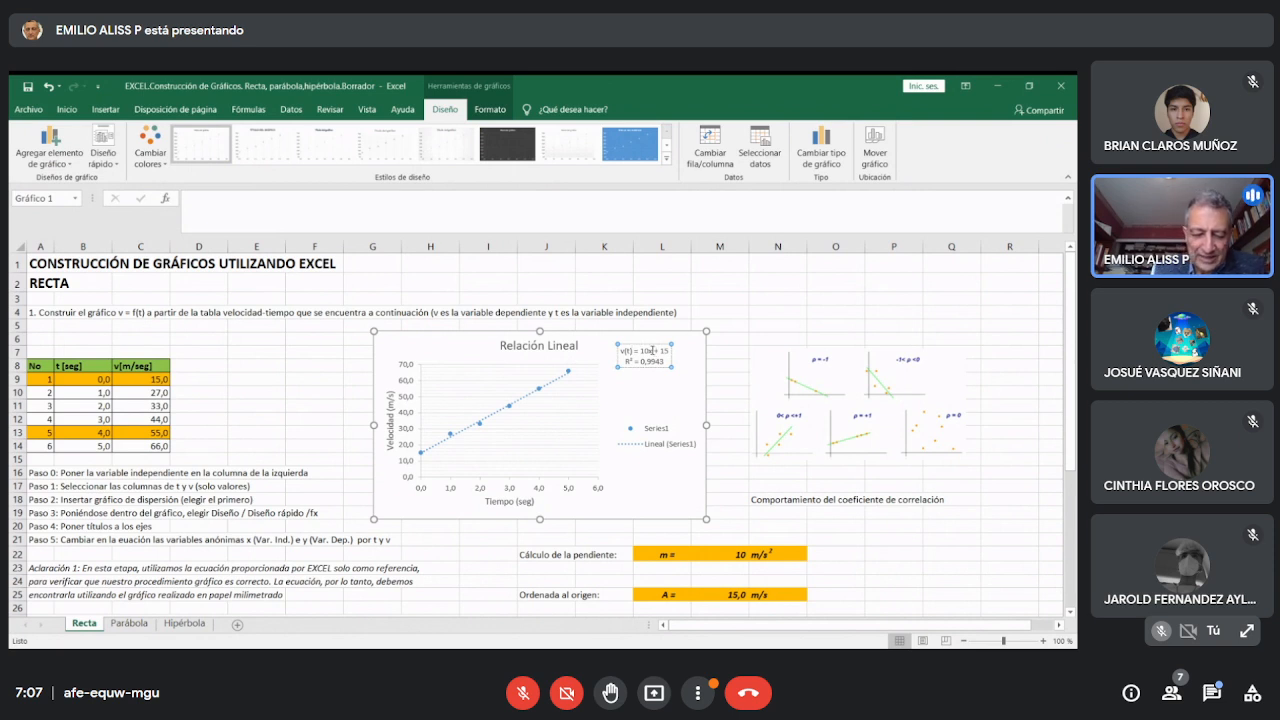
{"action": "key", "text": "BackSpace"}
{"action": "type", "text": "t"}
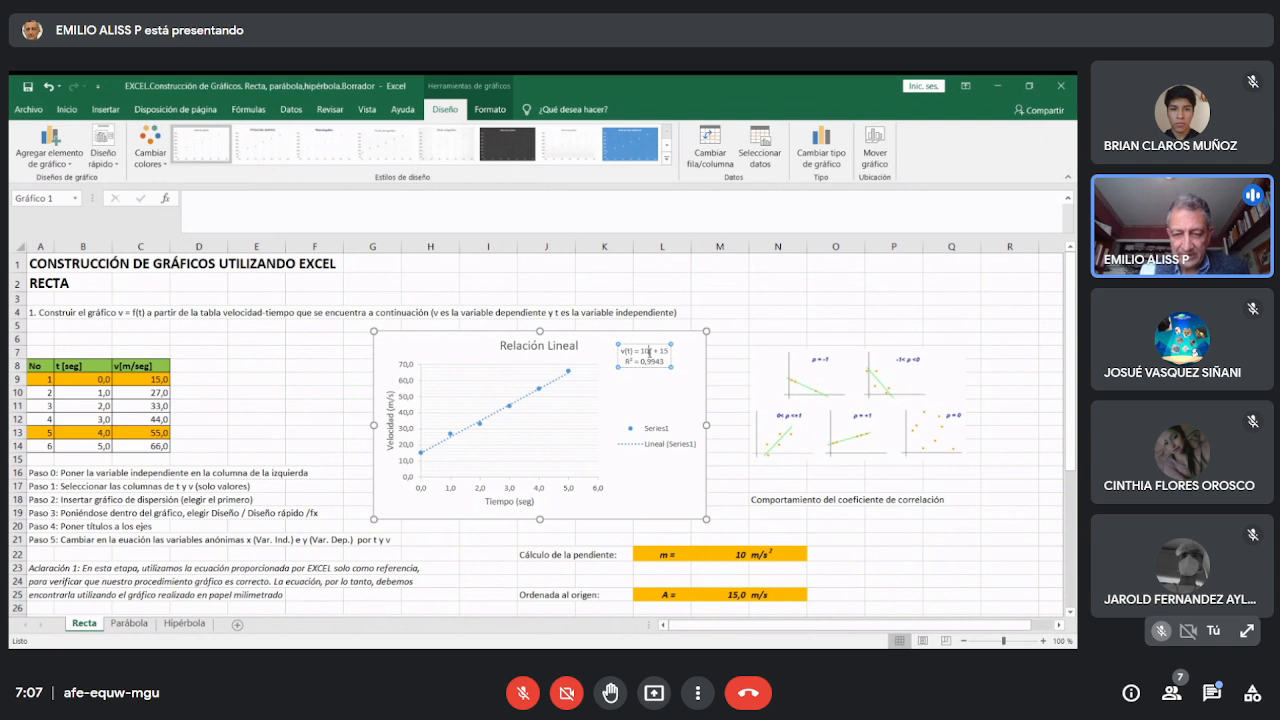
{"action": "type", "text": "t"}
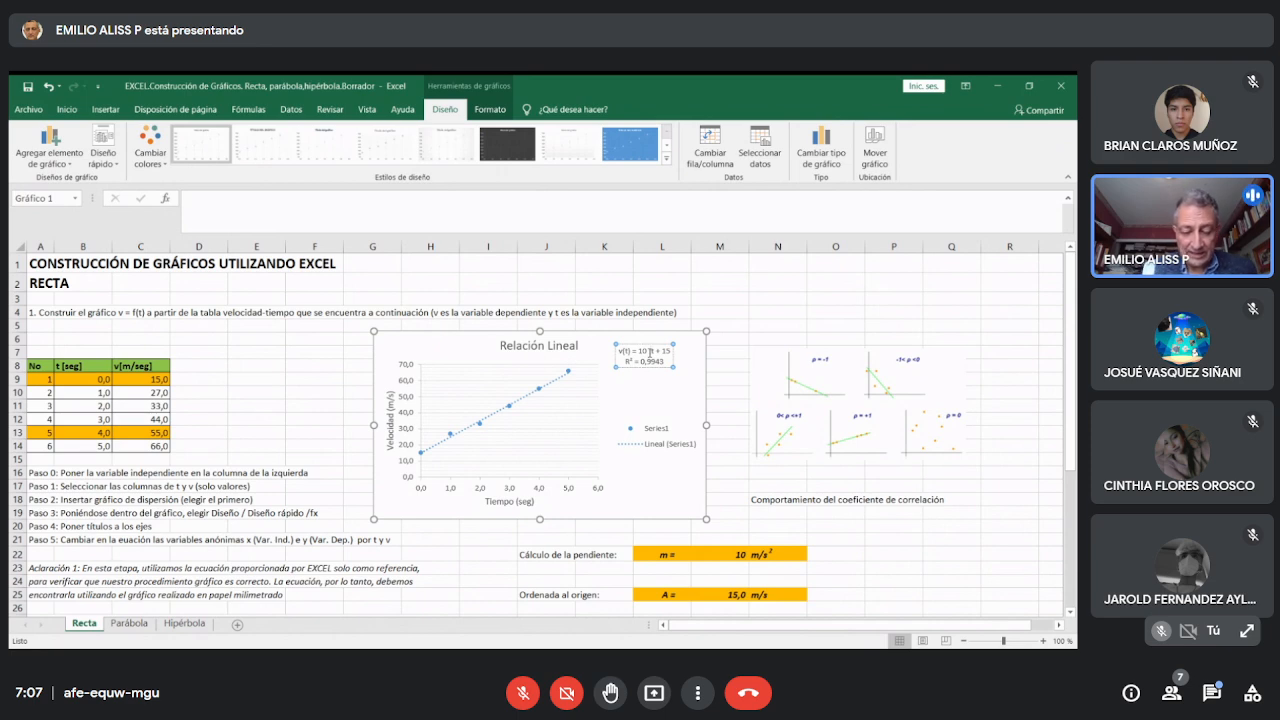
Insert the slope's unit (m/s2) between the 10 and the t in the trendline equation.
{"action": "type", "text": "(m"}
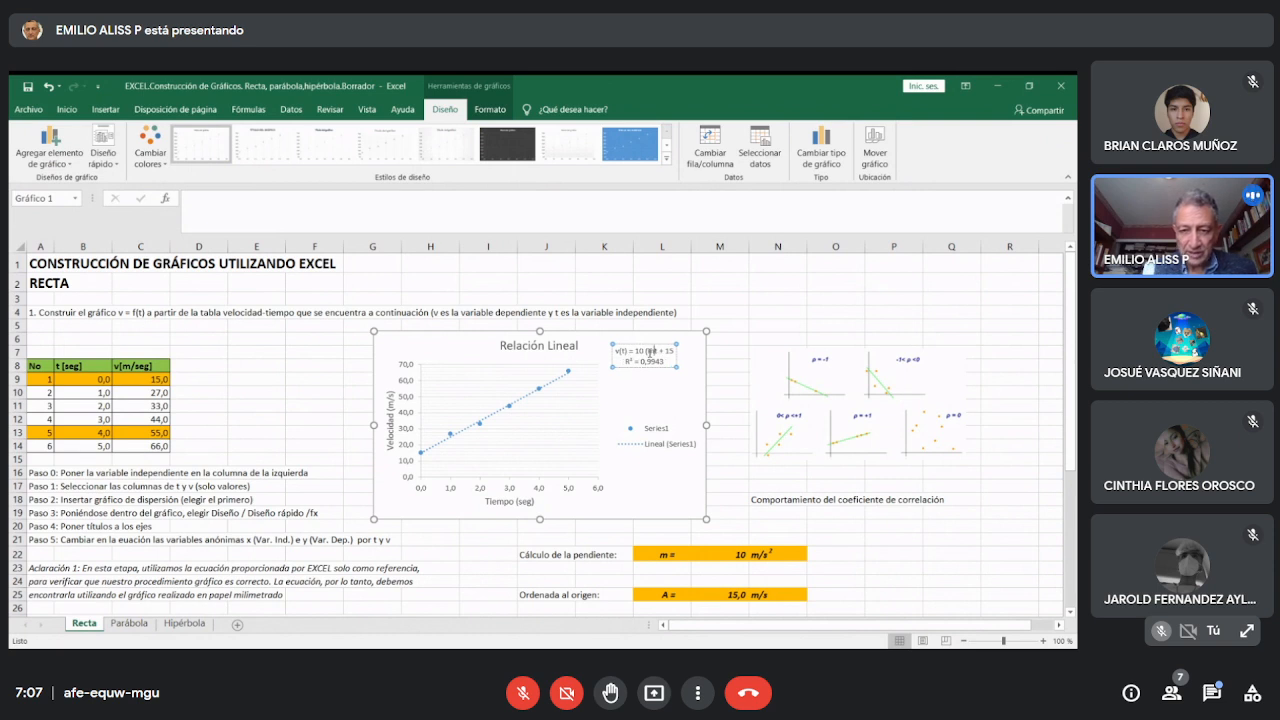
{"action": "type", "text": "/"}
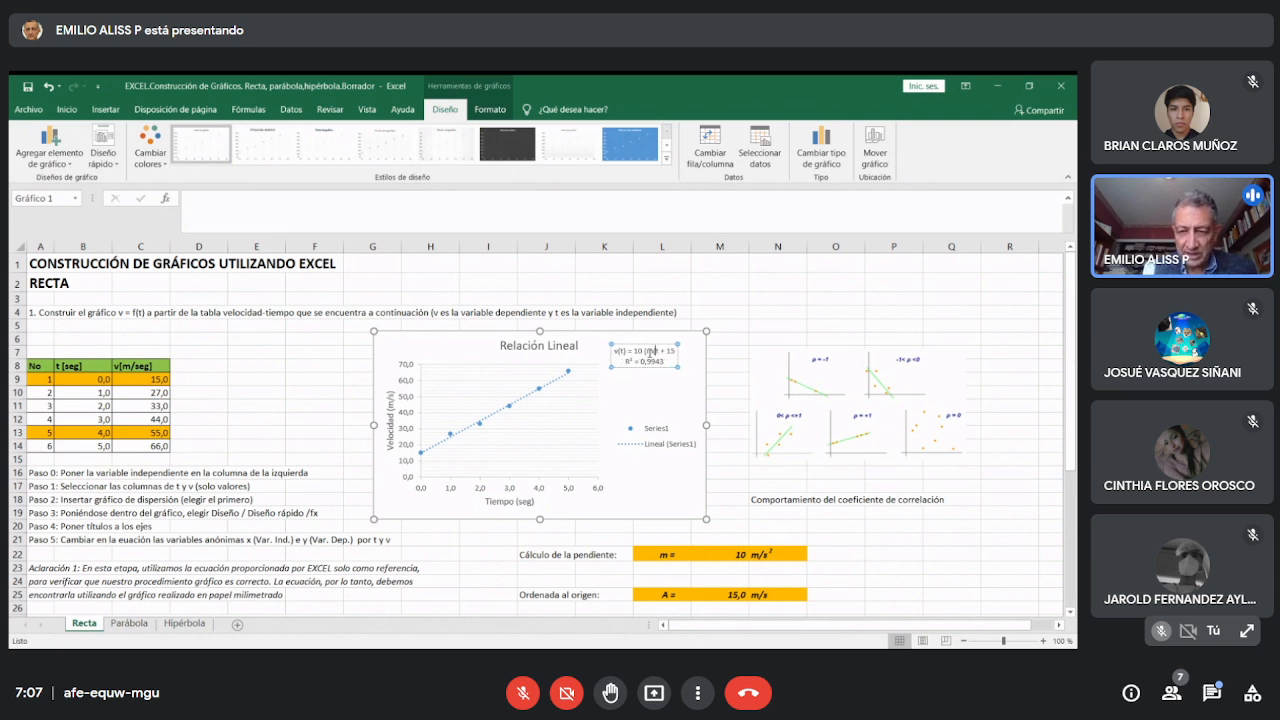
{"action": "key", "text": "BackSpace"}
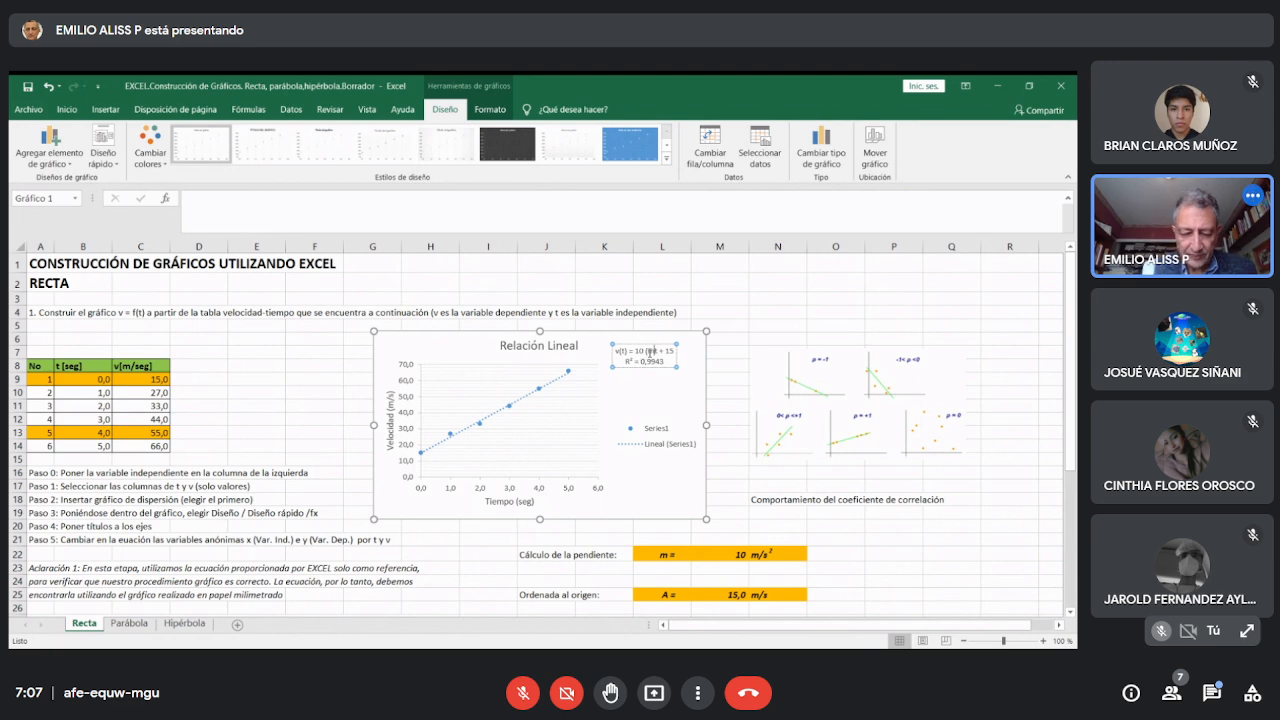
{"action": "type", "text": "/"}
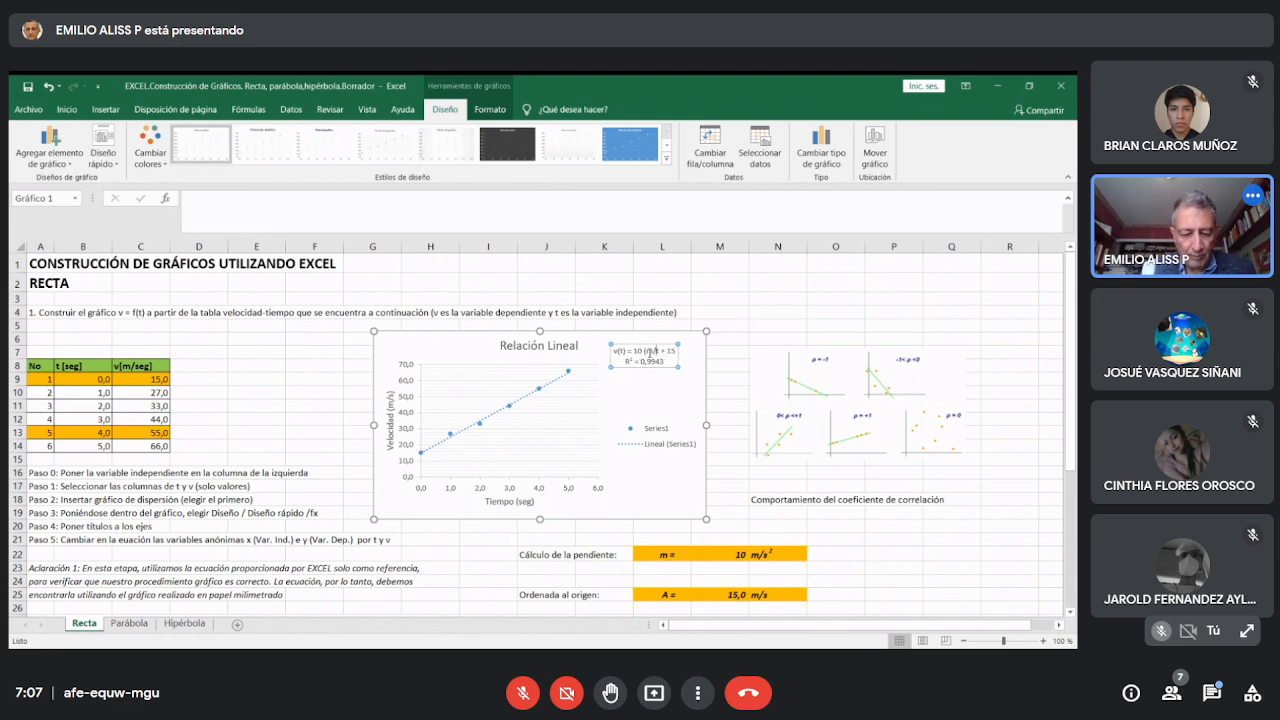
{"action": "type", "text": "s)"}
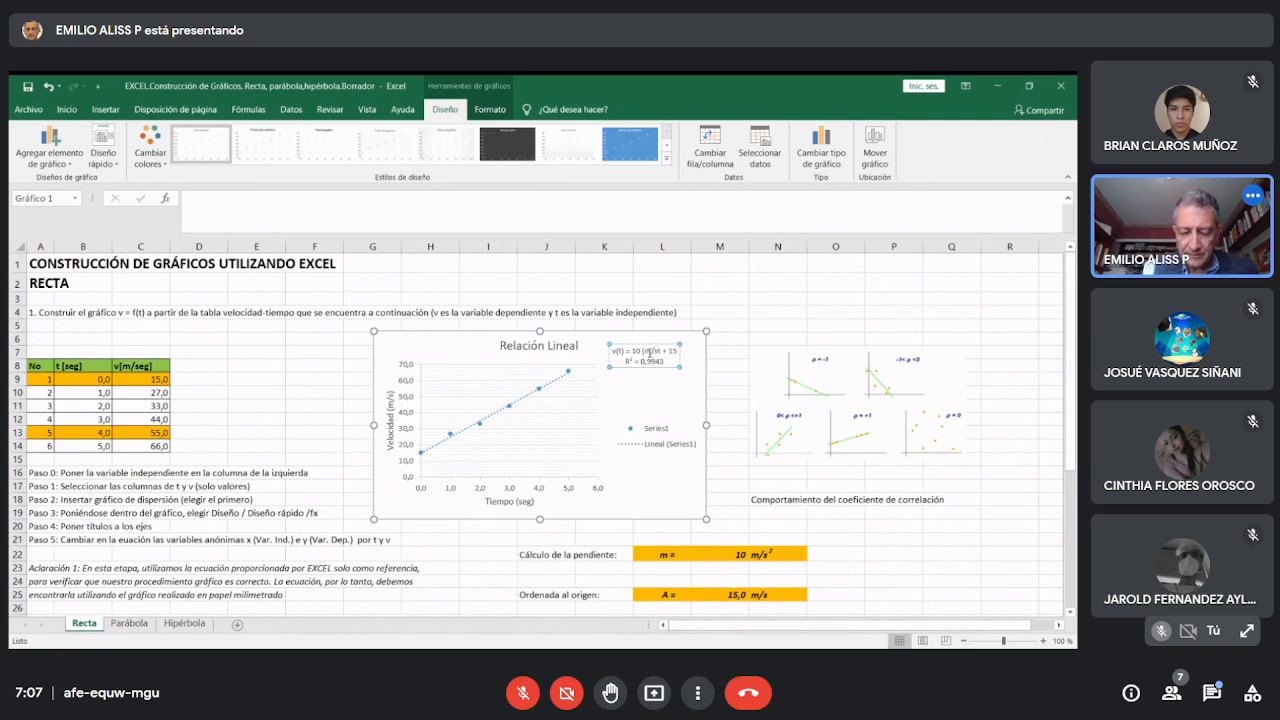
{"action": "type", "text": ")"}
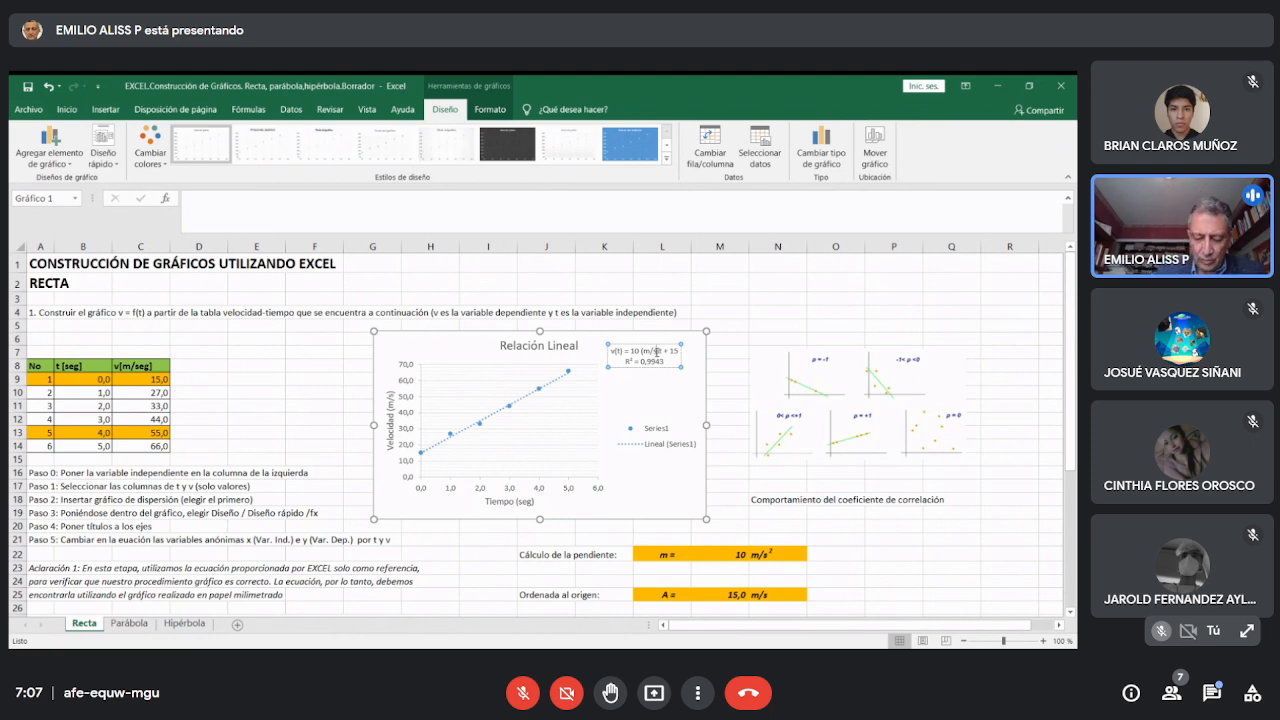
Format the exponent 2 of the slope's unit in the trendline equation as superscript.
{"action": "right_click", "coordinate": [657, 352]}
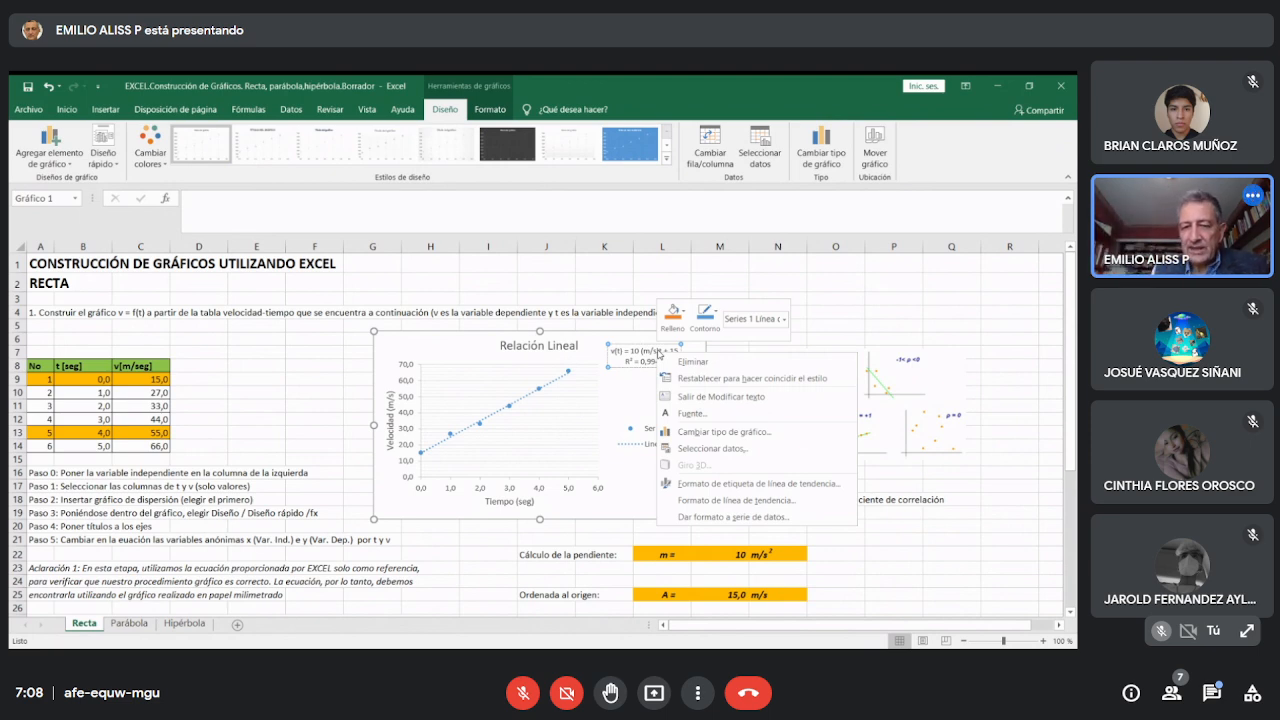
{"action": "left_click", "coordinate": [657, 352]}
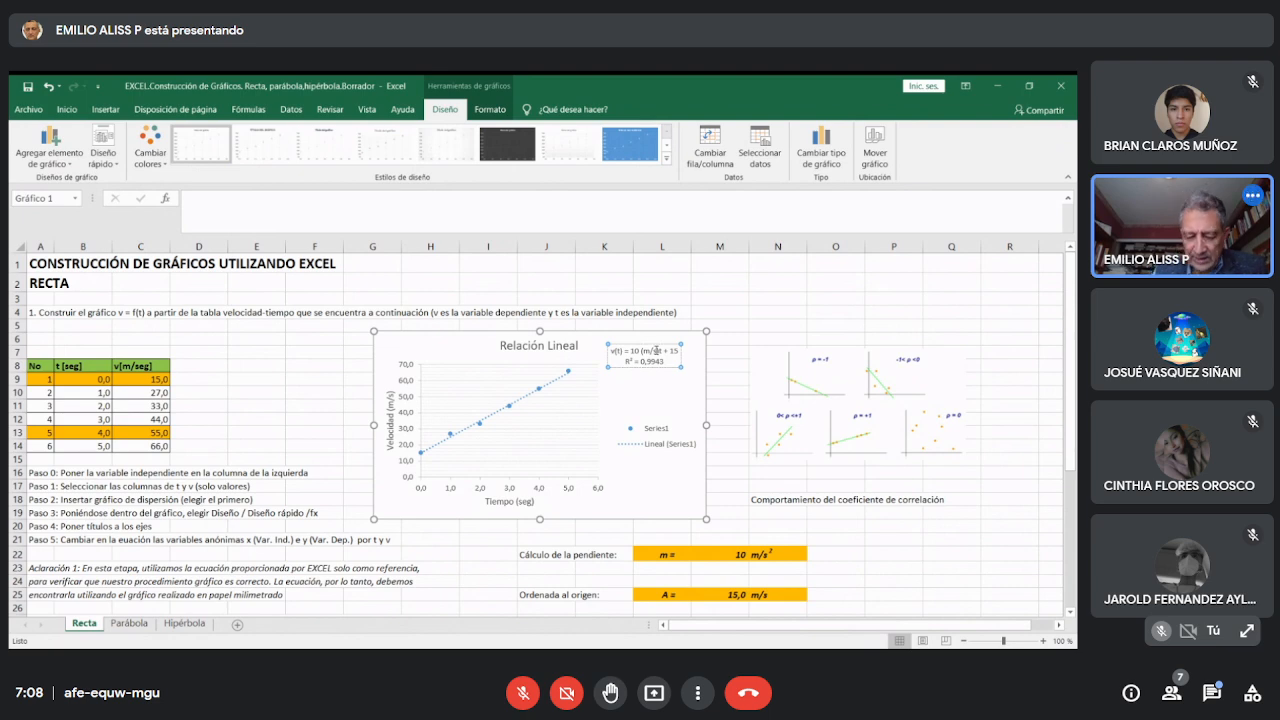
{"action": "right_click", "coordinate": [656, 350]}
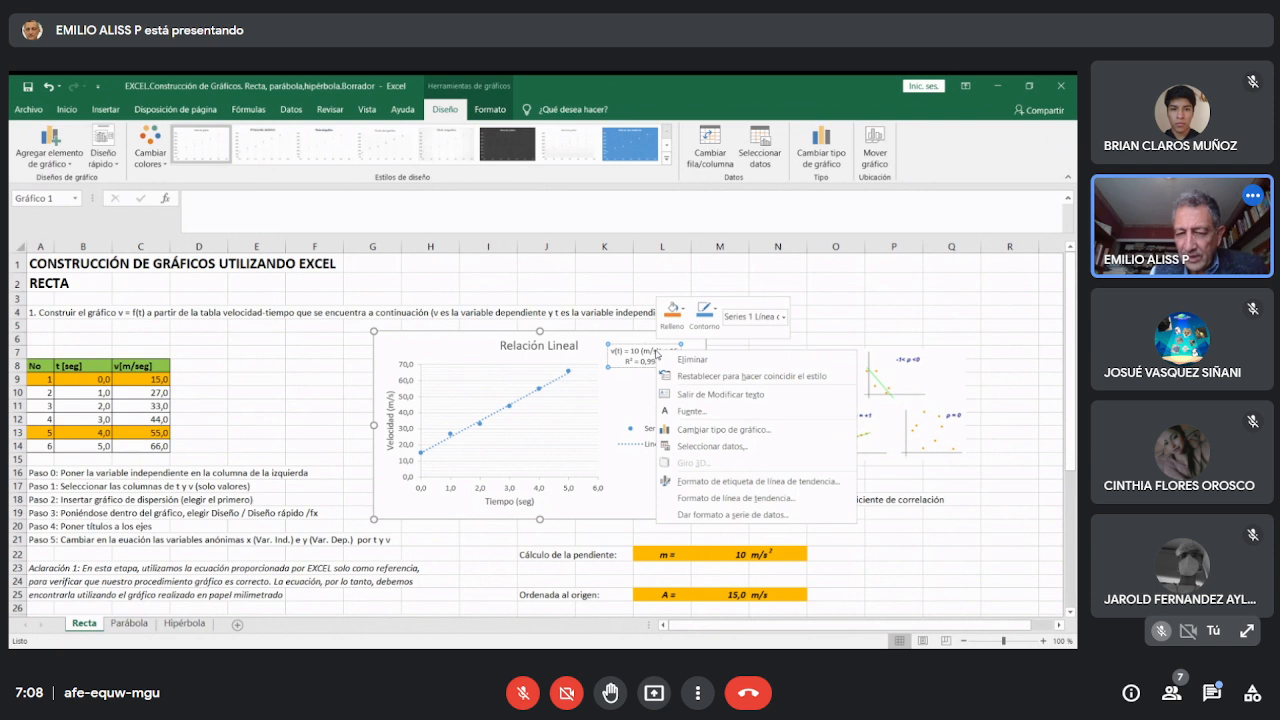
{"action": "left_click", "coordinate": [694, 412]}
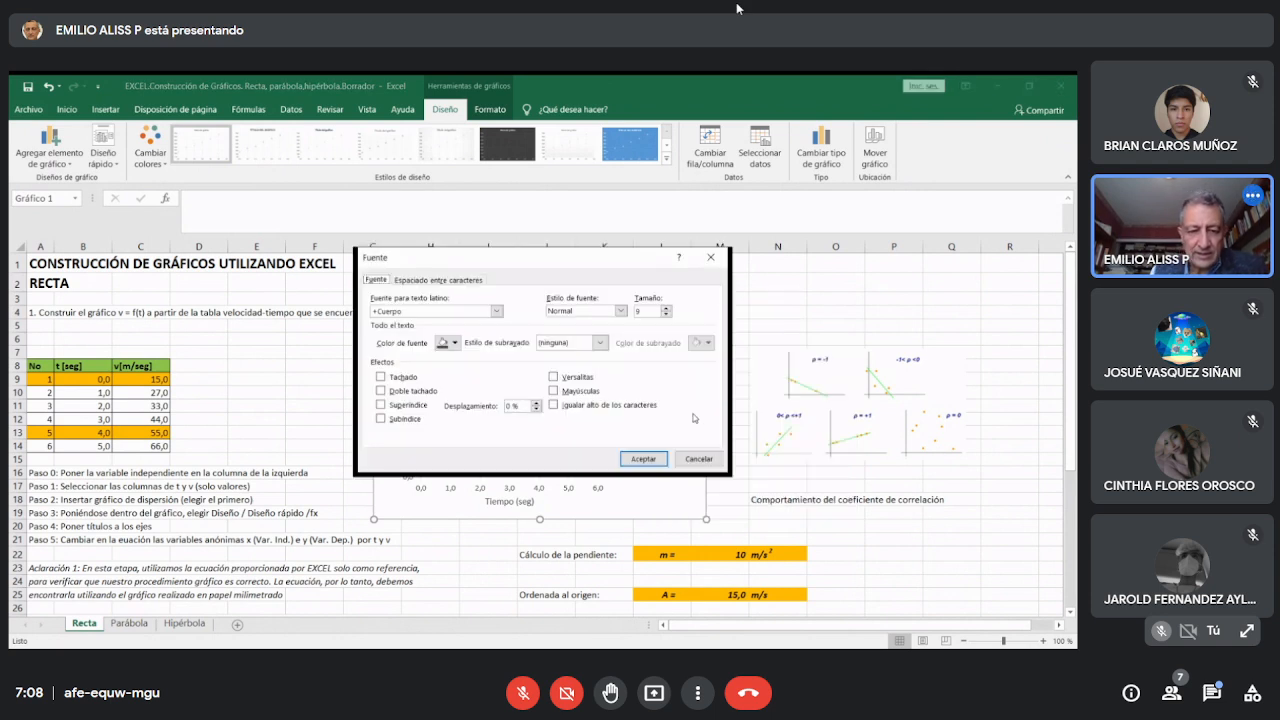
{"action": "left_click", "coordinate": [410, 405]}
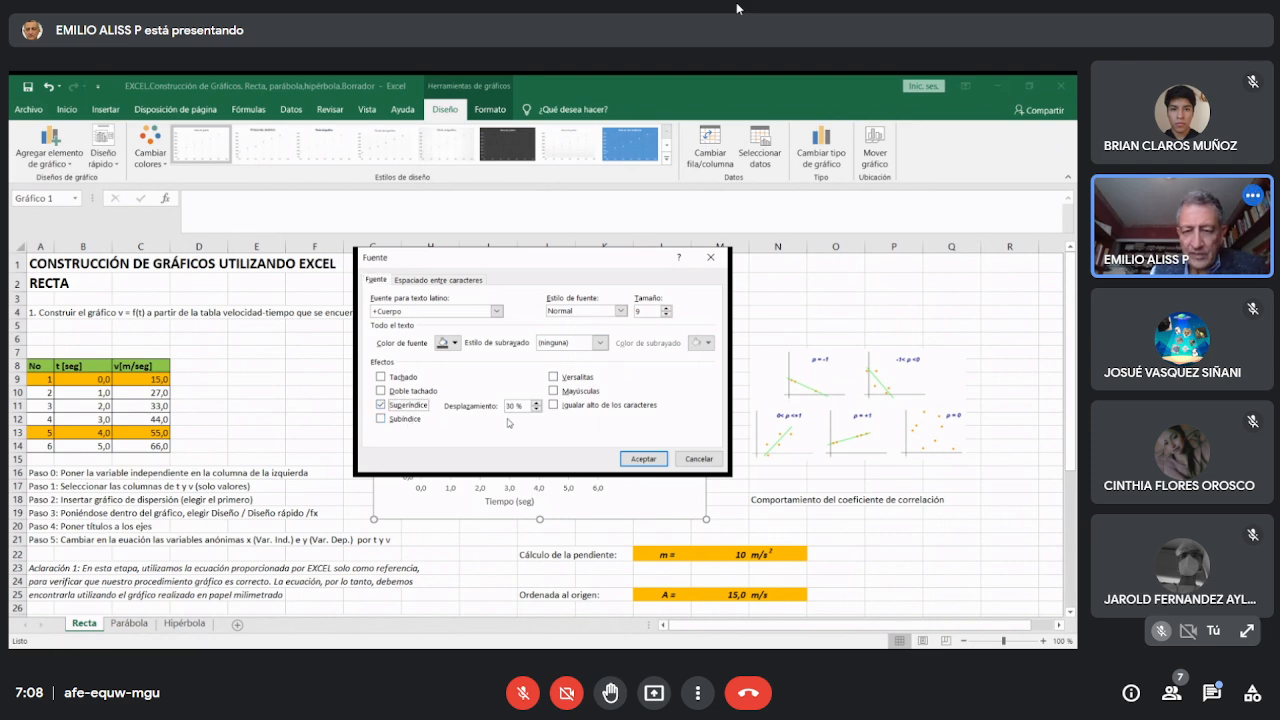
{"action": "left_click", "coordinate": [643, 459]}
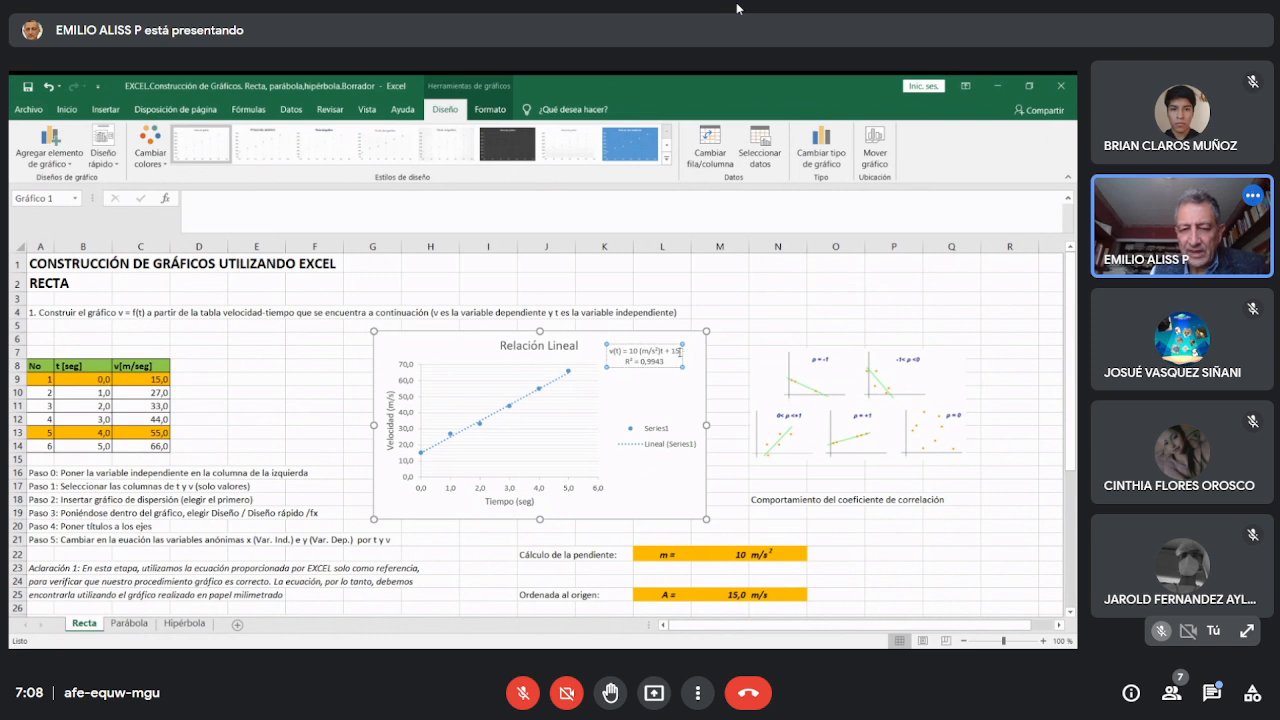
Add the unit m/s after the 15 in the trendline equation and move the label clear of the chart title.
{"action": "left_click", "coordinate": [681, 353]}
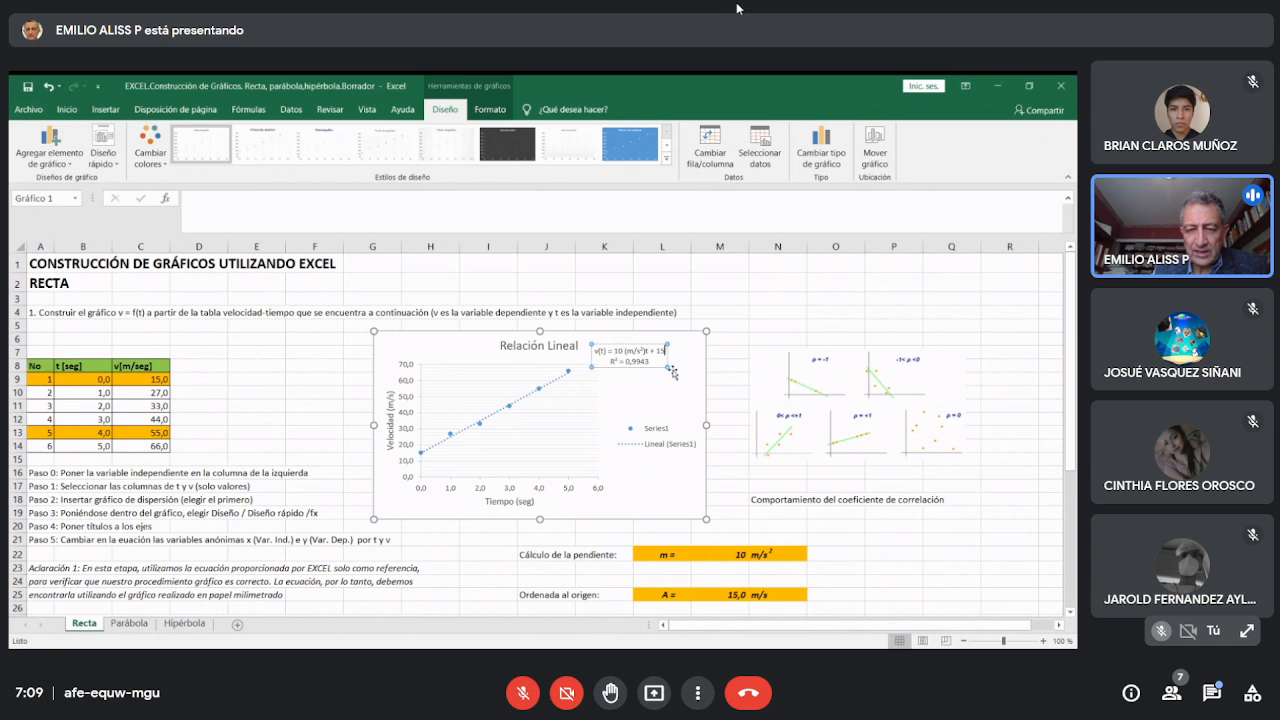
{"action": "type", "text": "m"}
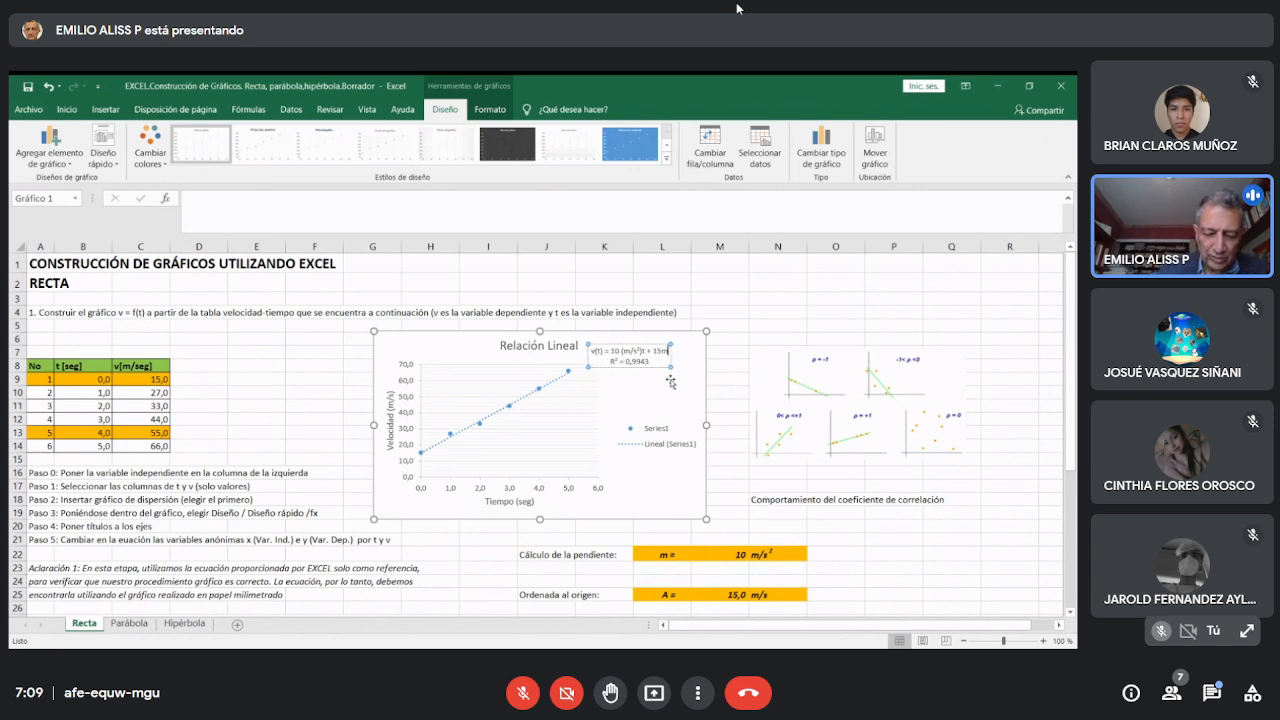
{"action": "type", "text": "/s"}
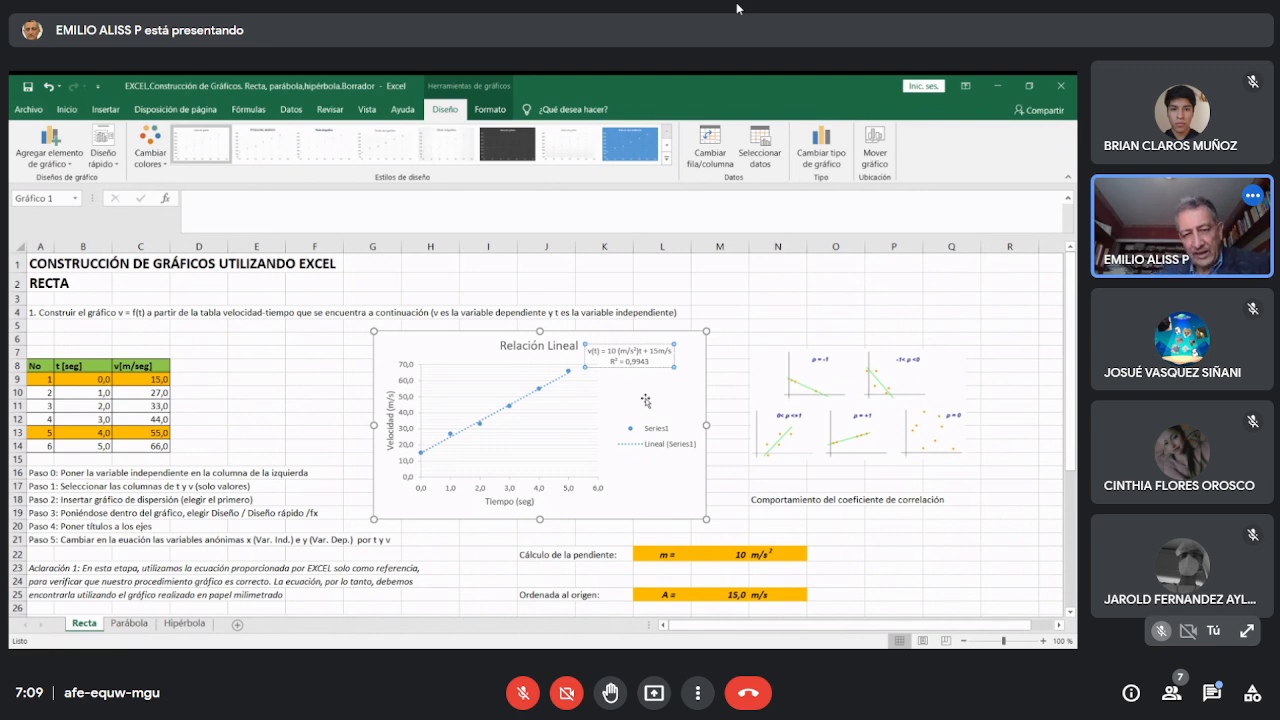
{"action": "left_click", "coordinate": [646, 401]}
{"action": "left_click", "coordinate": [632, 360]}
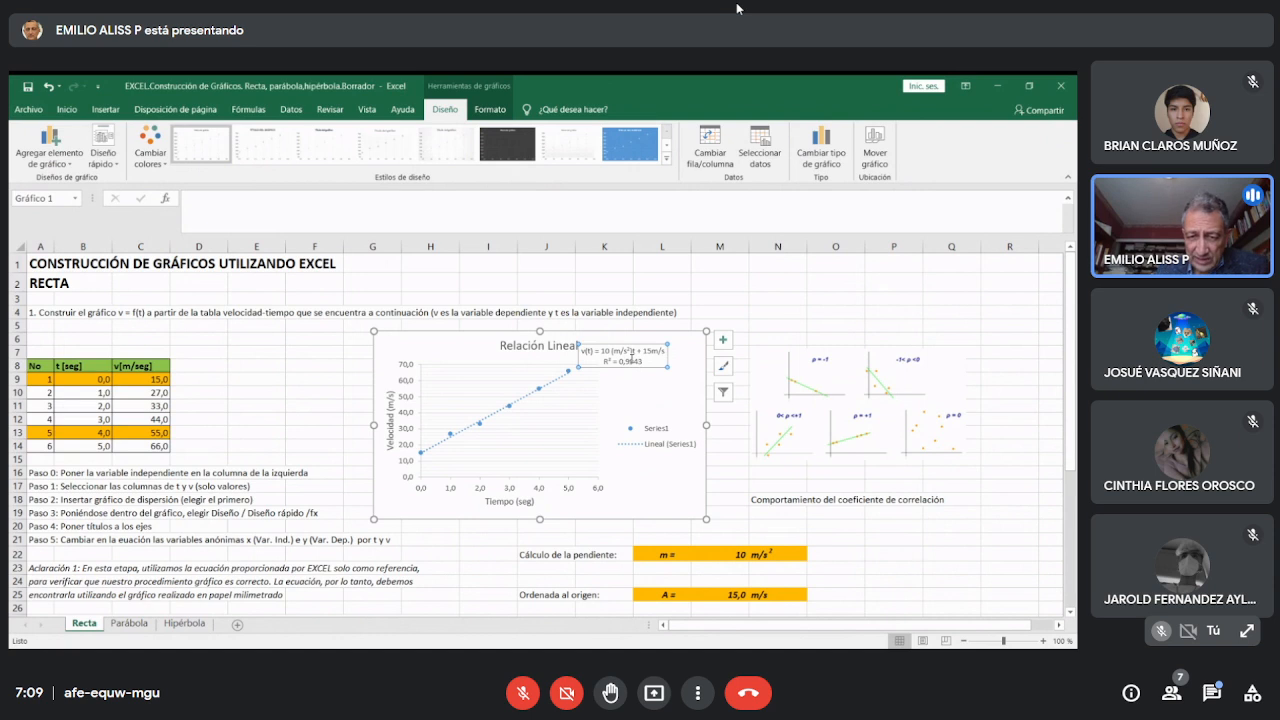
{"action": "left_click", "coordinate": [643, 347]}
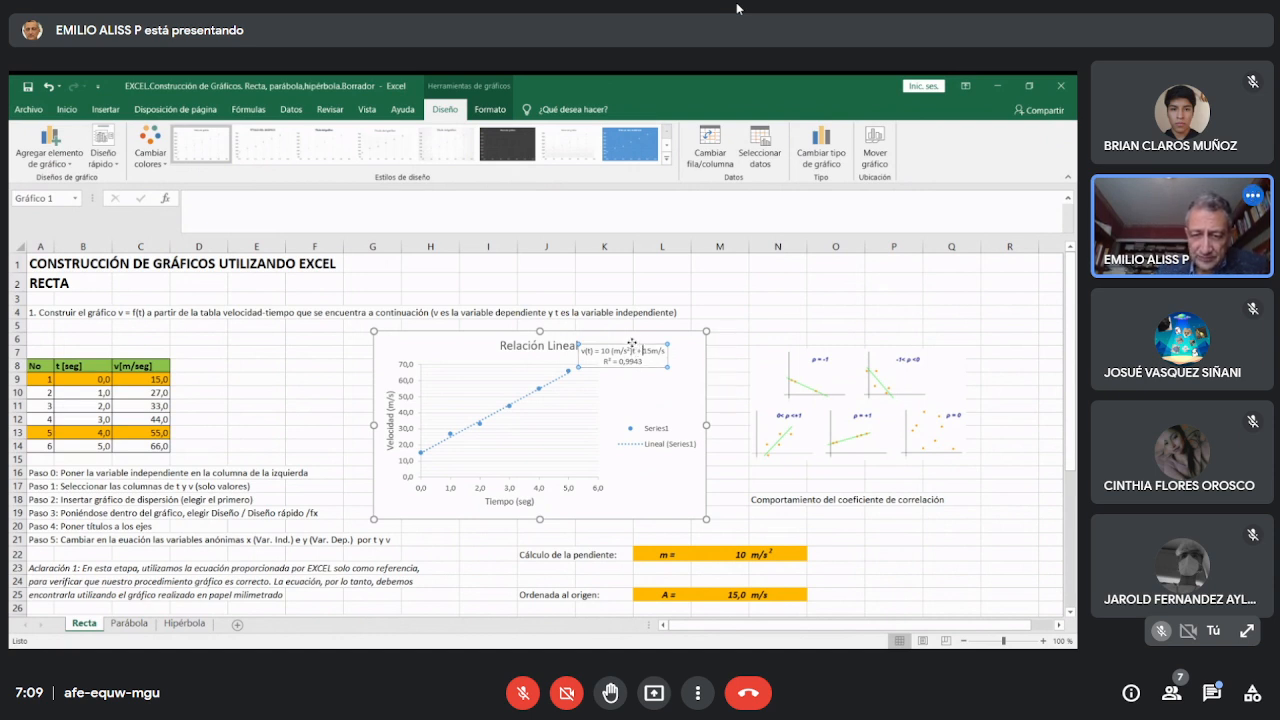
{"action": "left_click_drag", "start_coordinate": [632, 343], "coordinate": [655, 348]}
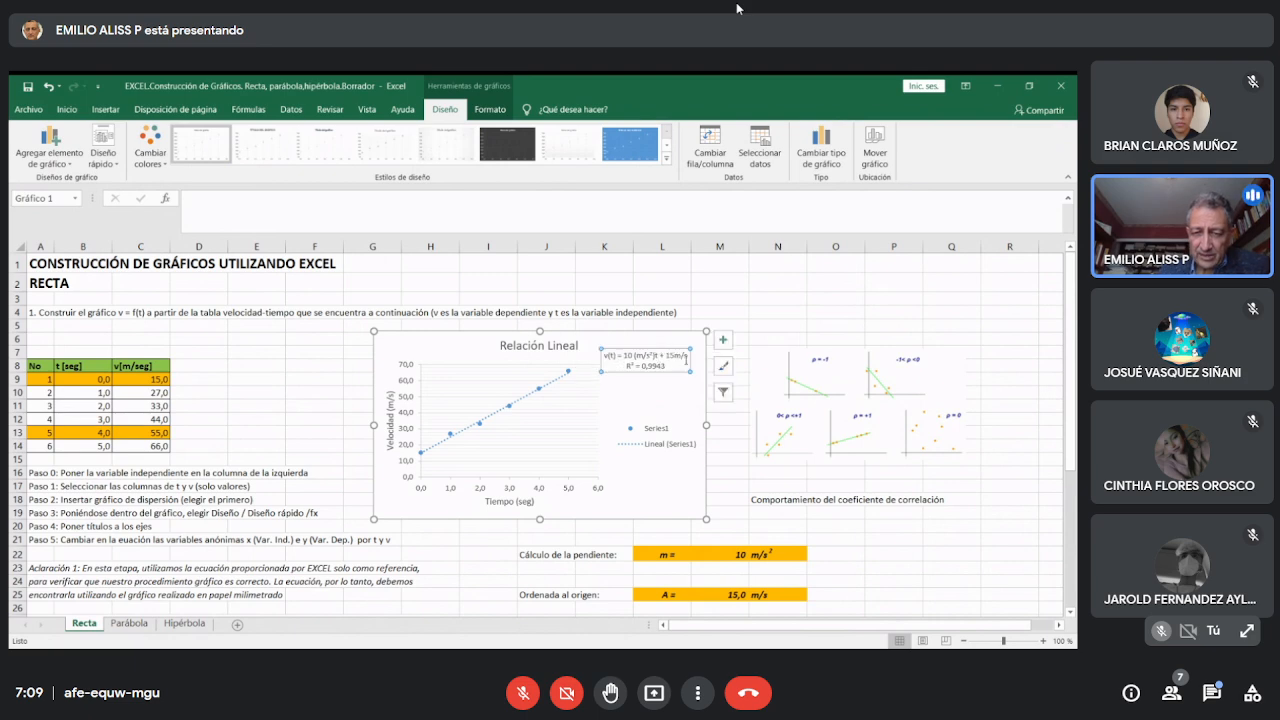
Highlight the chart's trendline equation and R² label with an orange fill.
{"action": "right_click", "coordinate": [634, 350]}
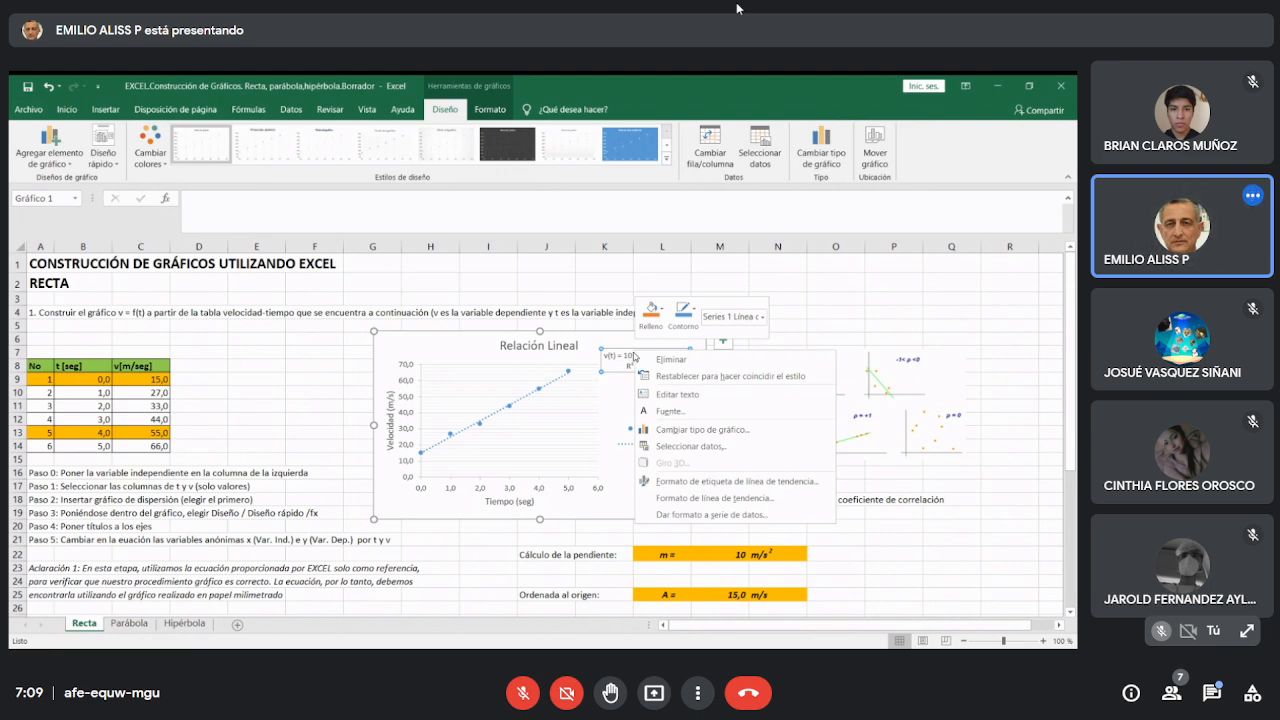
{"action": "key", "text": "Escape"}
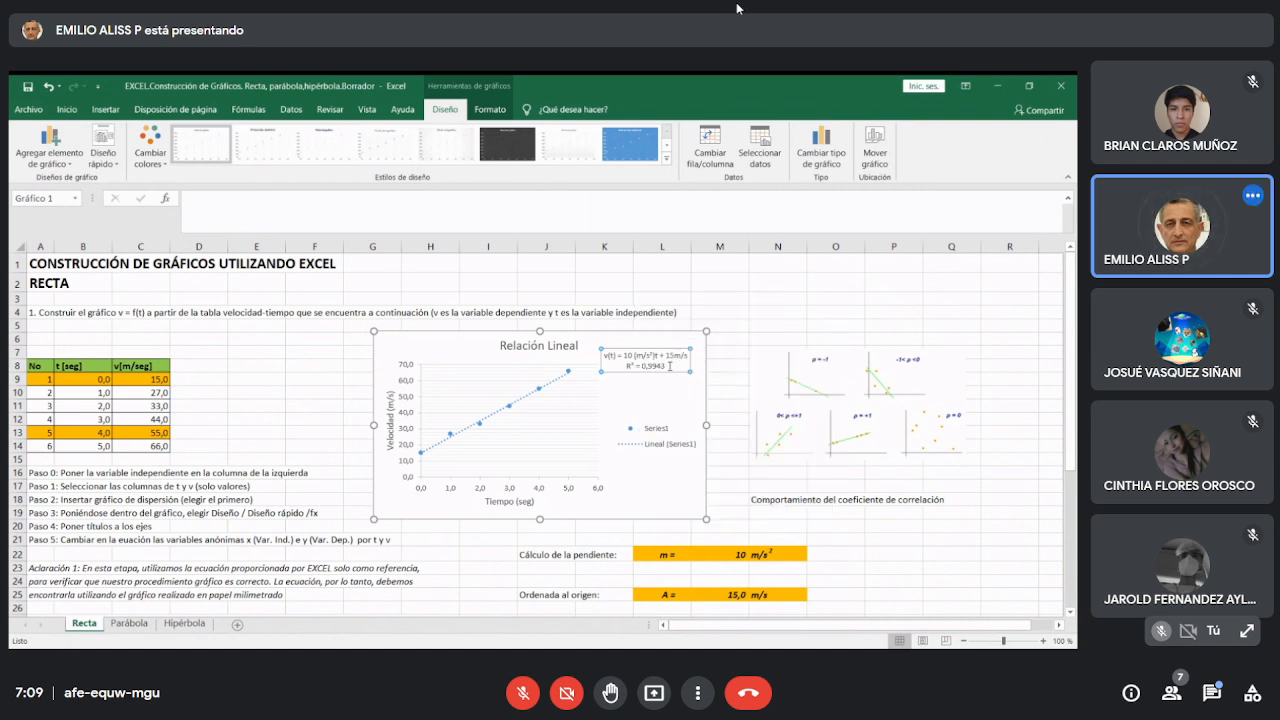
{"action": "left_click_drag", "start_coordinate": [669, 366], "coordinate": [602, 354]}
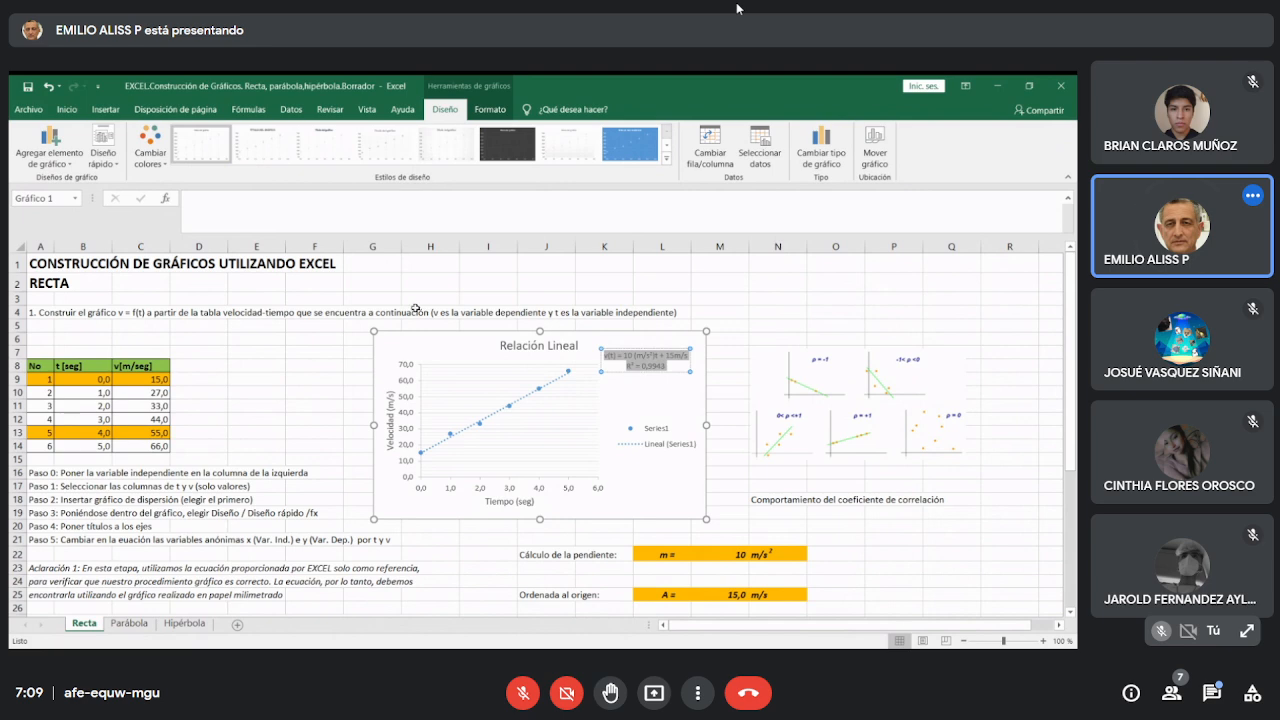
{"action": "left_click", "coordinate": [69, 111]}
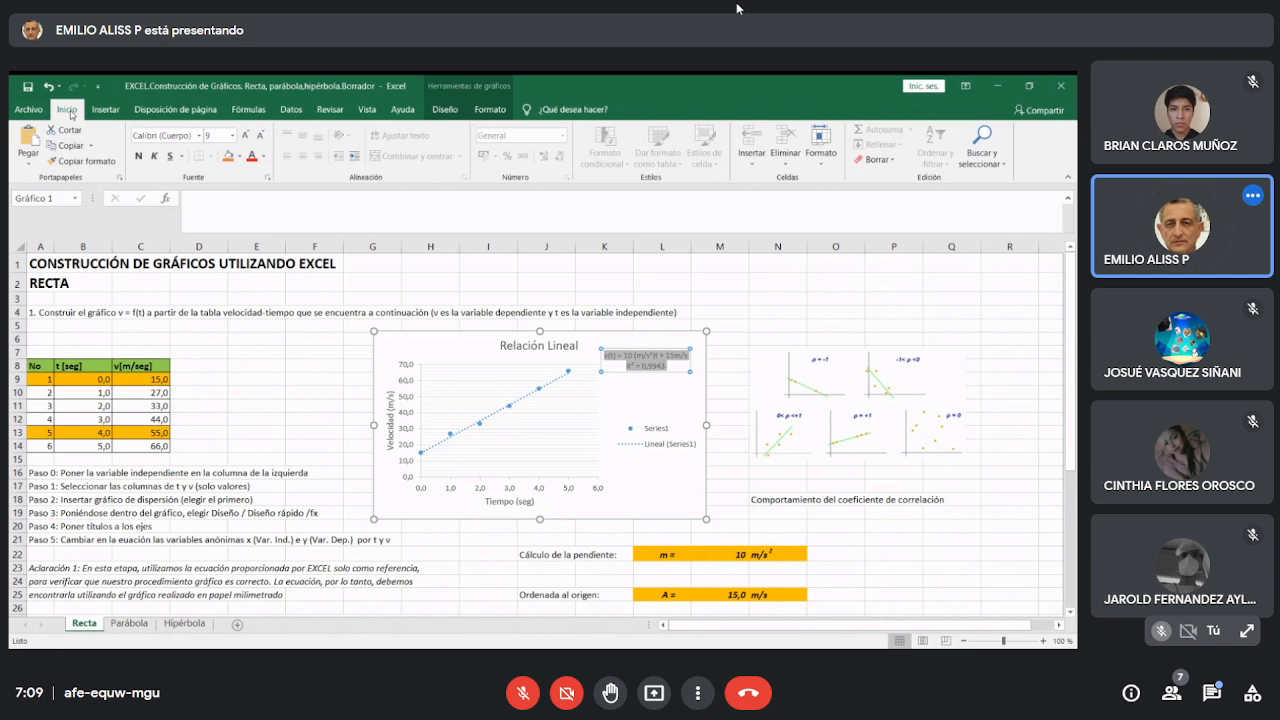
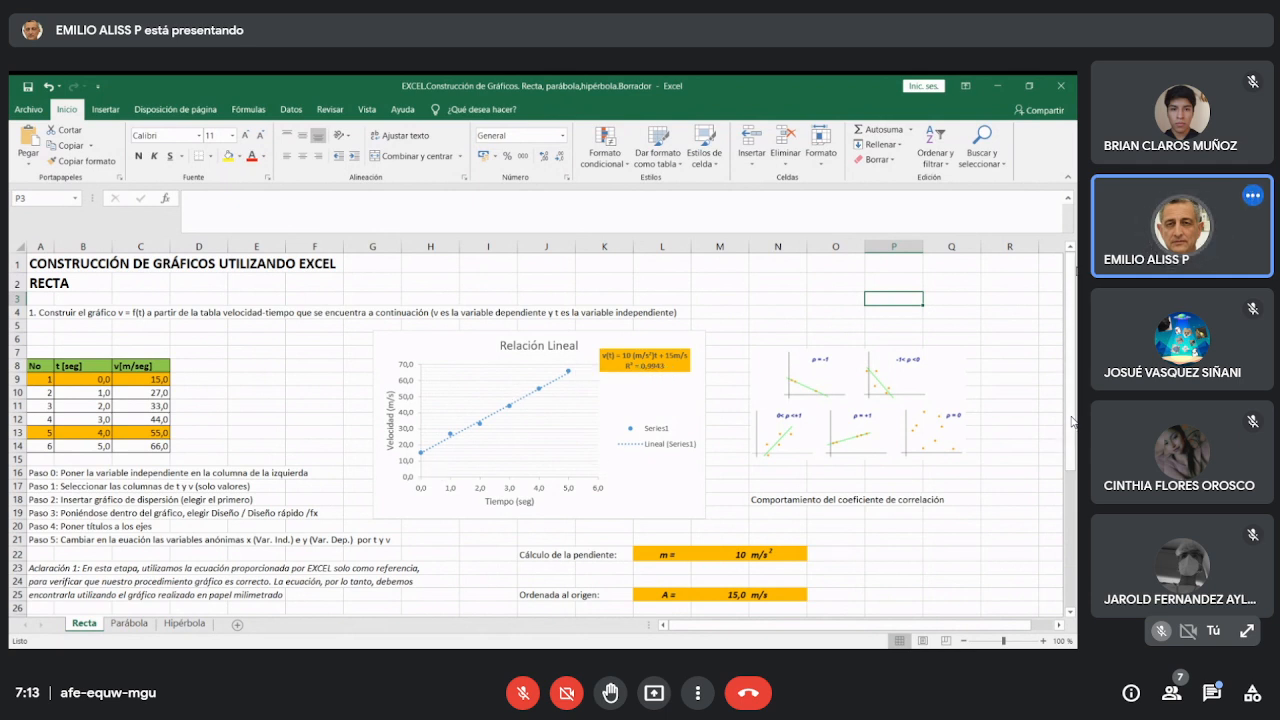
Clear the slope formula from cell M22 on the Recta sheet.
{"action": "left_click", "coordinate": [1070, 288]}
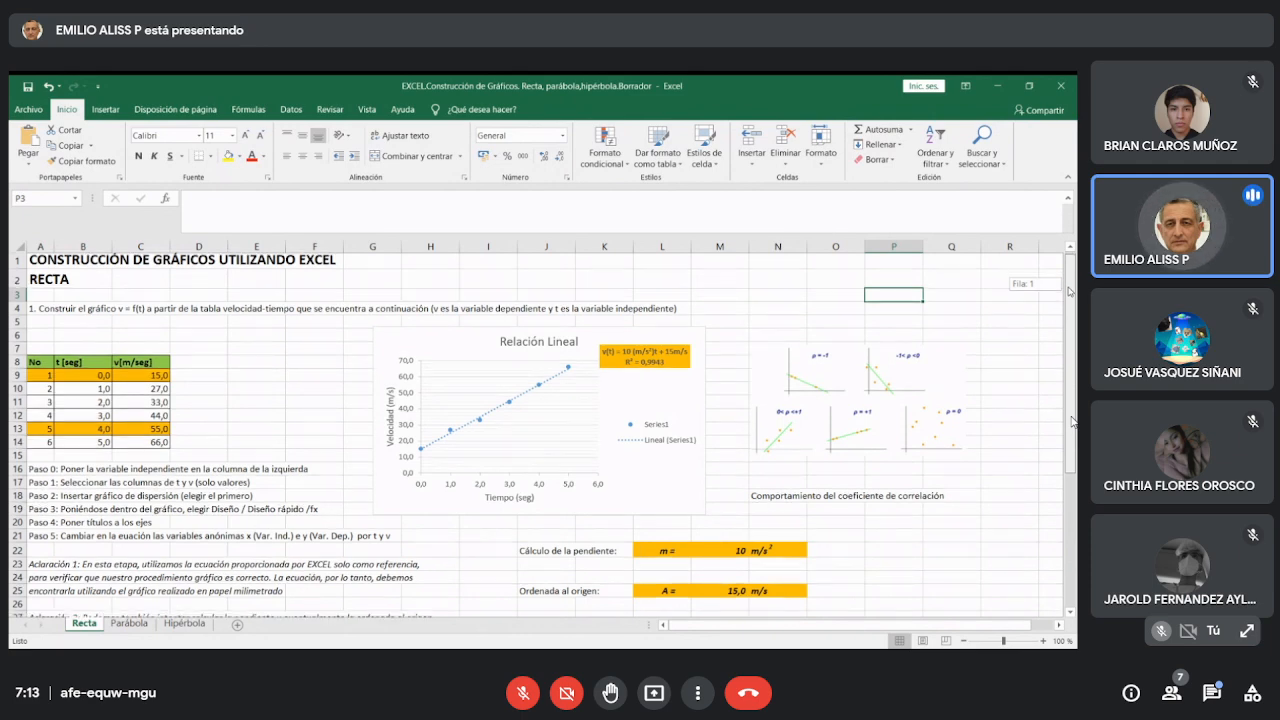
{"action": "left_click_drag", "start_coordinate": [1070, 288], "coordinate": [1070, 342]}
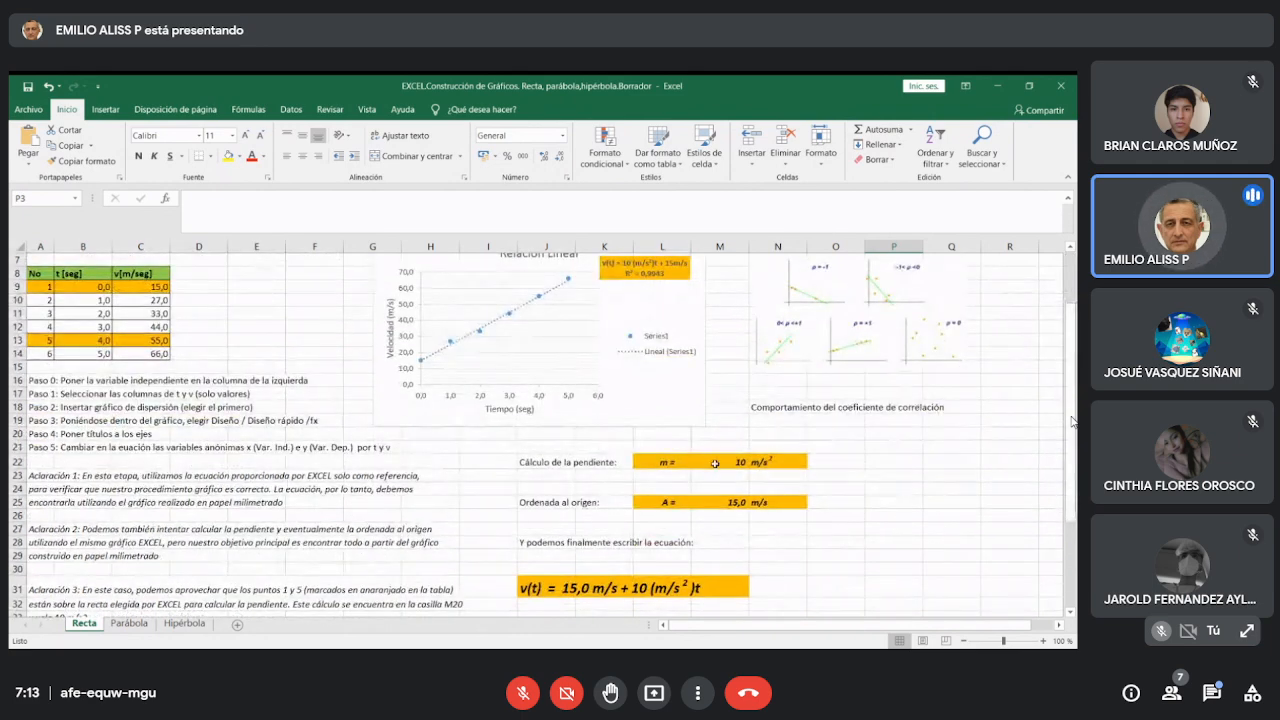
{"action": "left_click", "coordinate": [952, 444]}
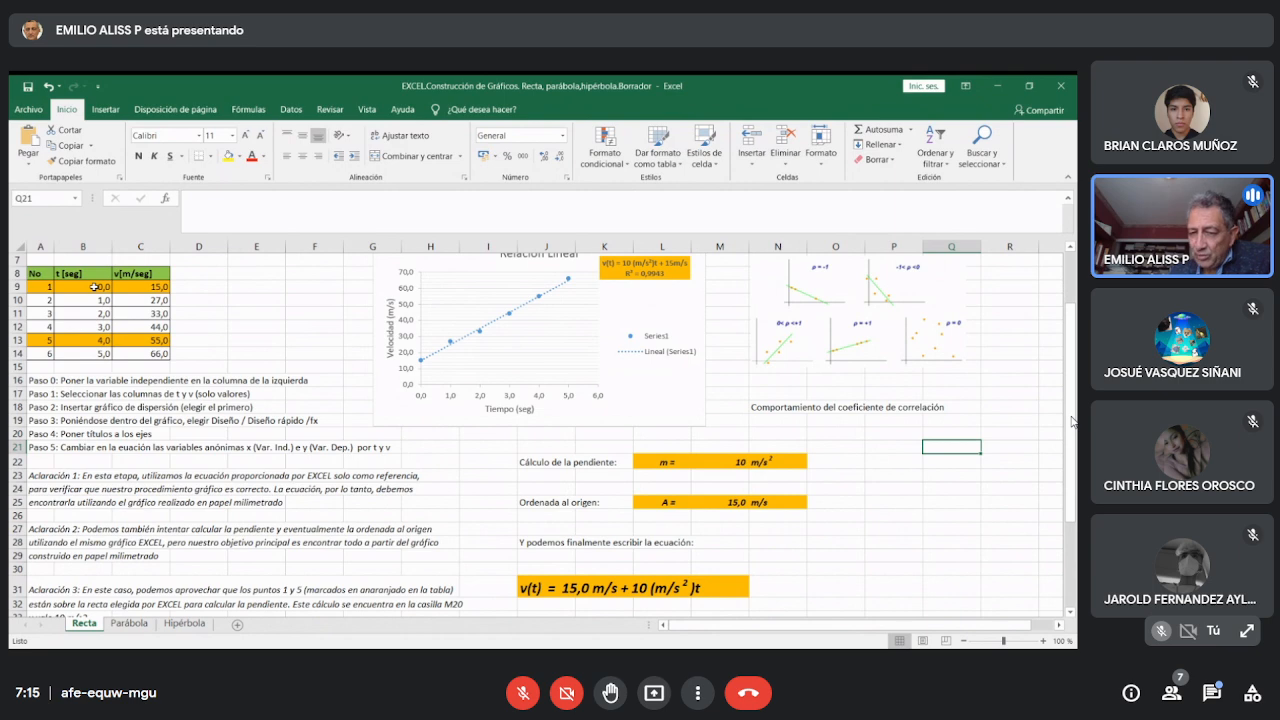
{"action": "left_click", "coordinate": [746, 462]}
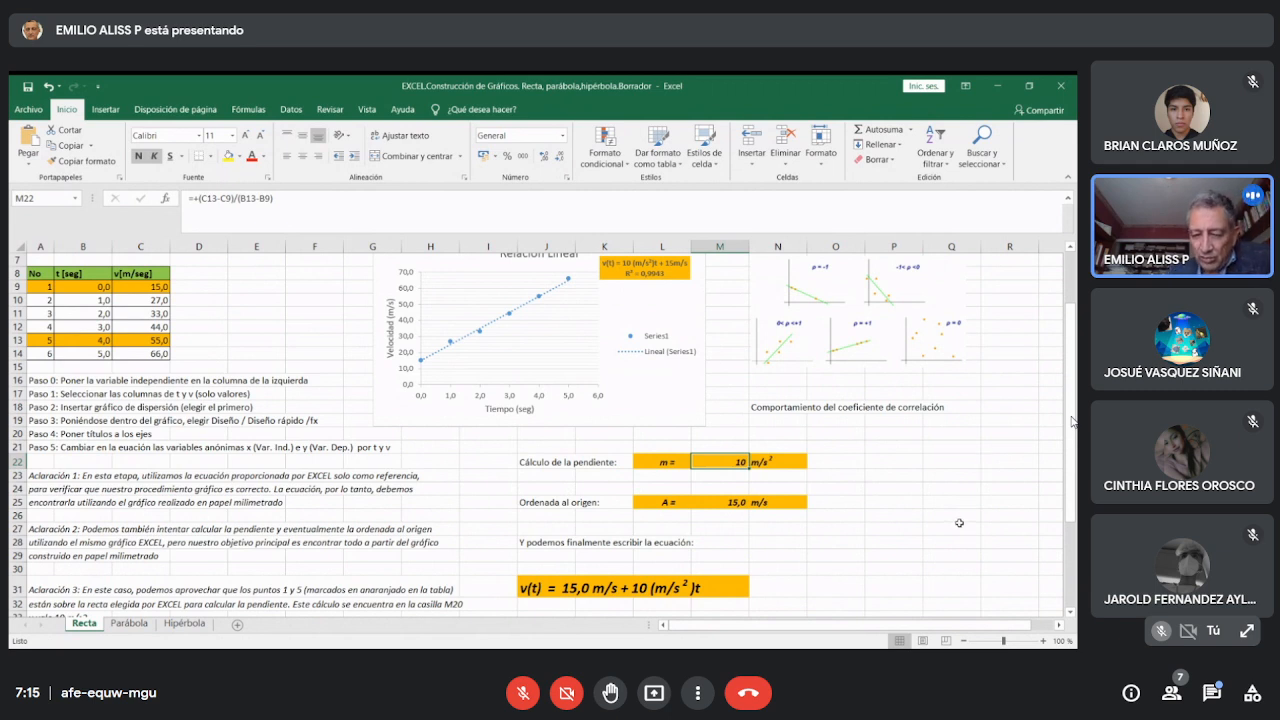
{"action": "key", "text": "Delete"}
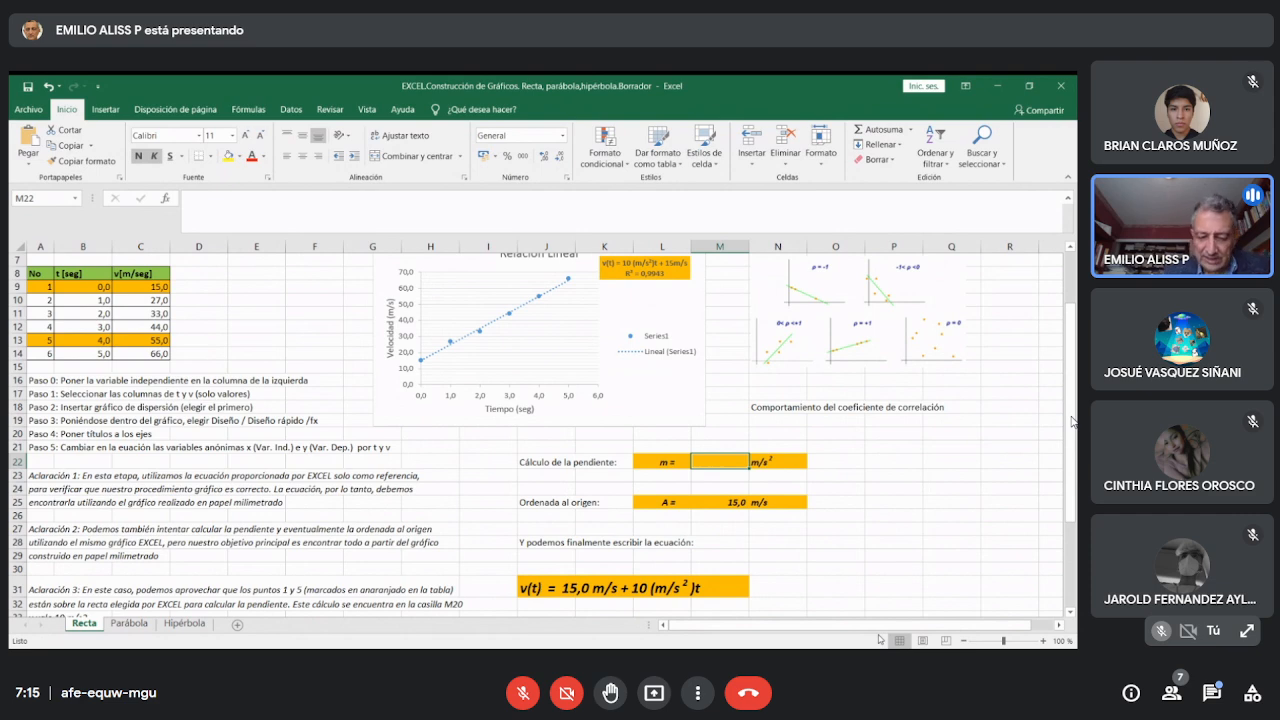
Calculate the slope in cell M22 from table points 1 and 5 with the formula +(C13-C9)/(B13-B9).
{"action": "type", "text": "+"}
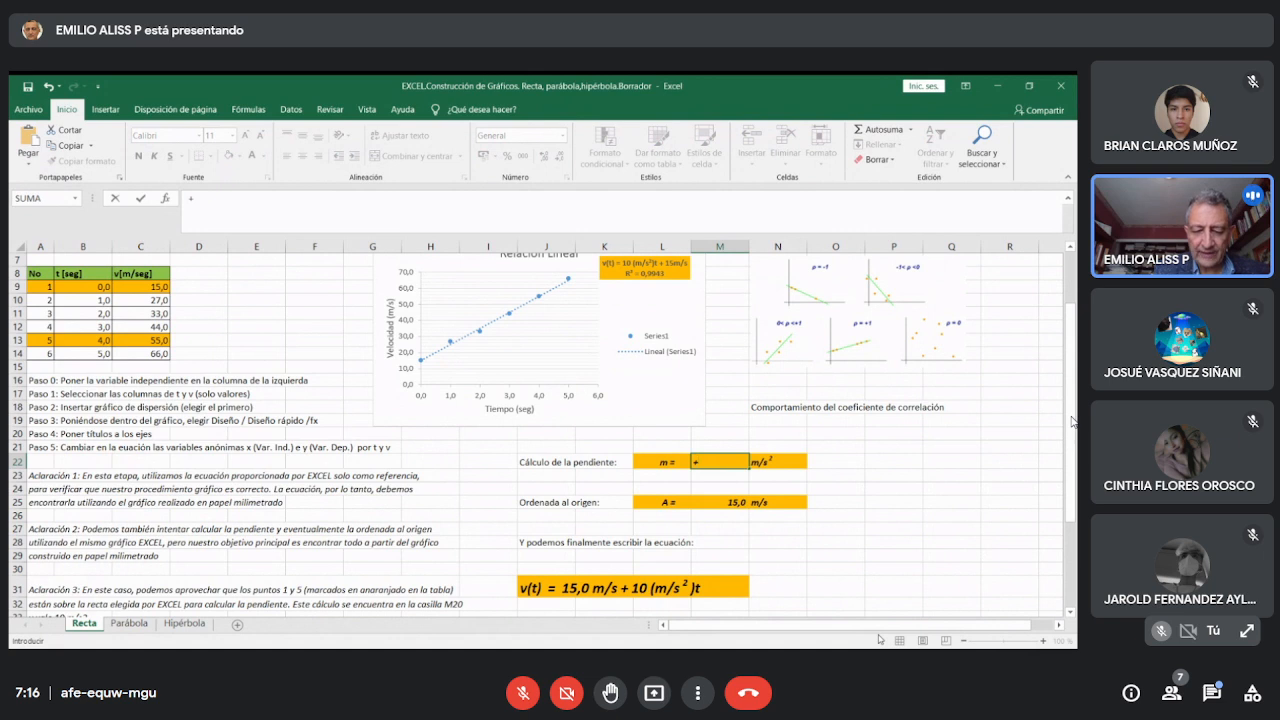
{"action": "type", "text": "*"}
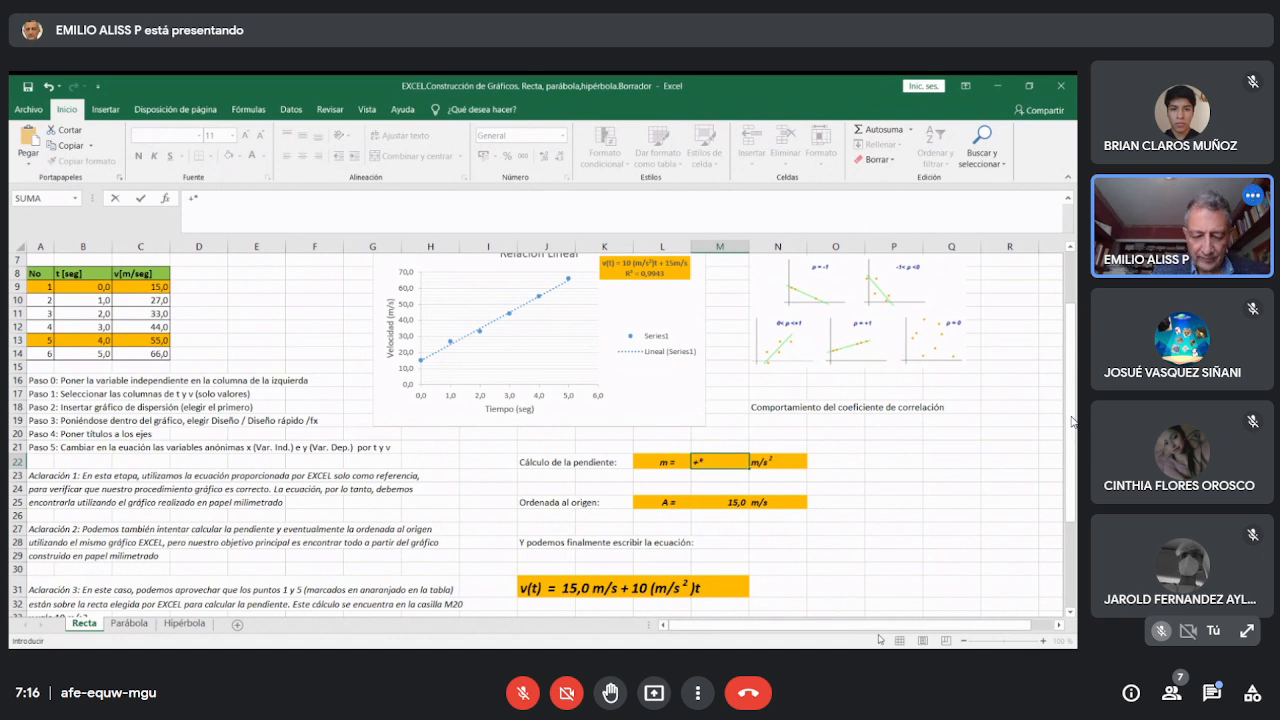
{"action": "key", "text": "BackSpace"}
{"action": "type", "text": "("}
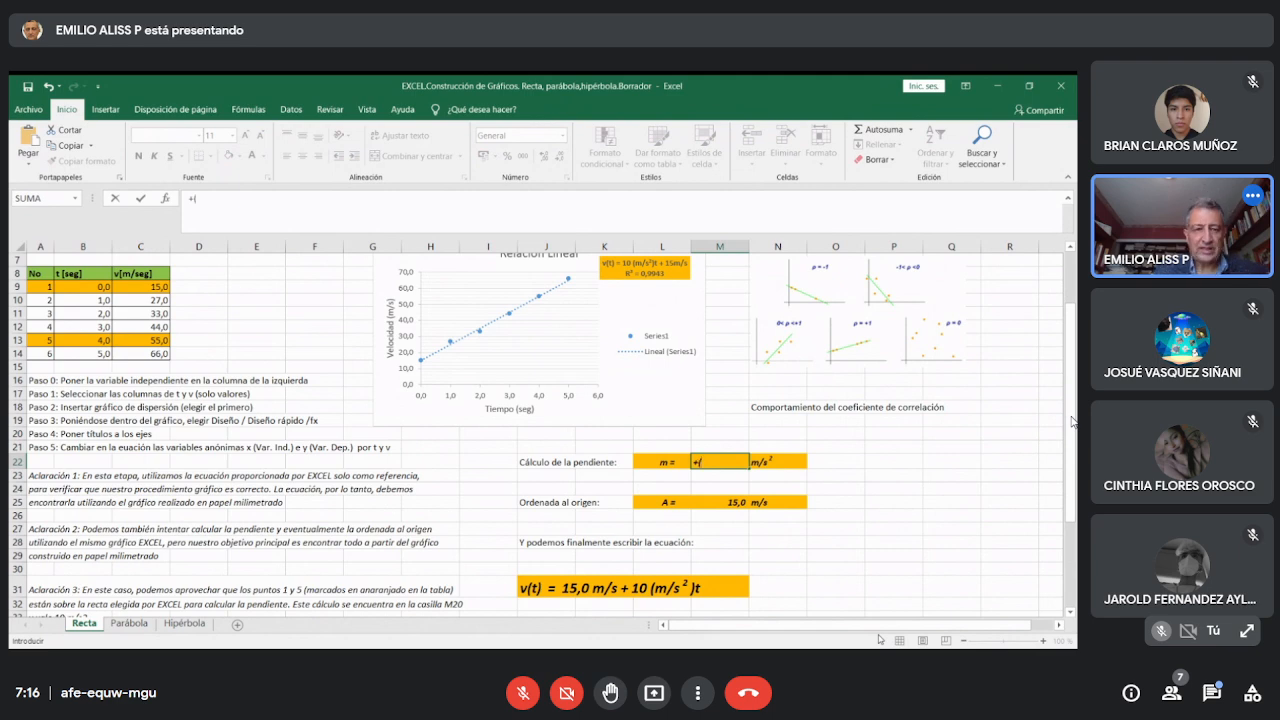
{"action": "left_click", "coordinate": [149, 341]}
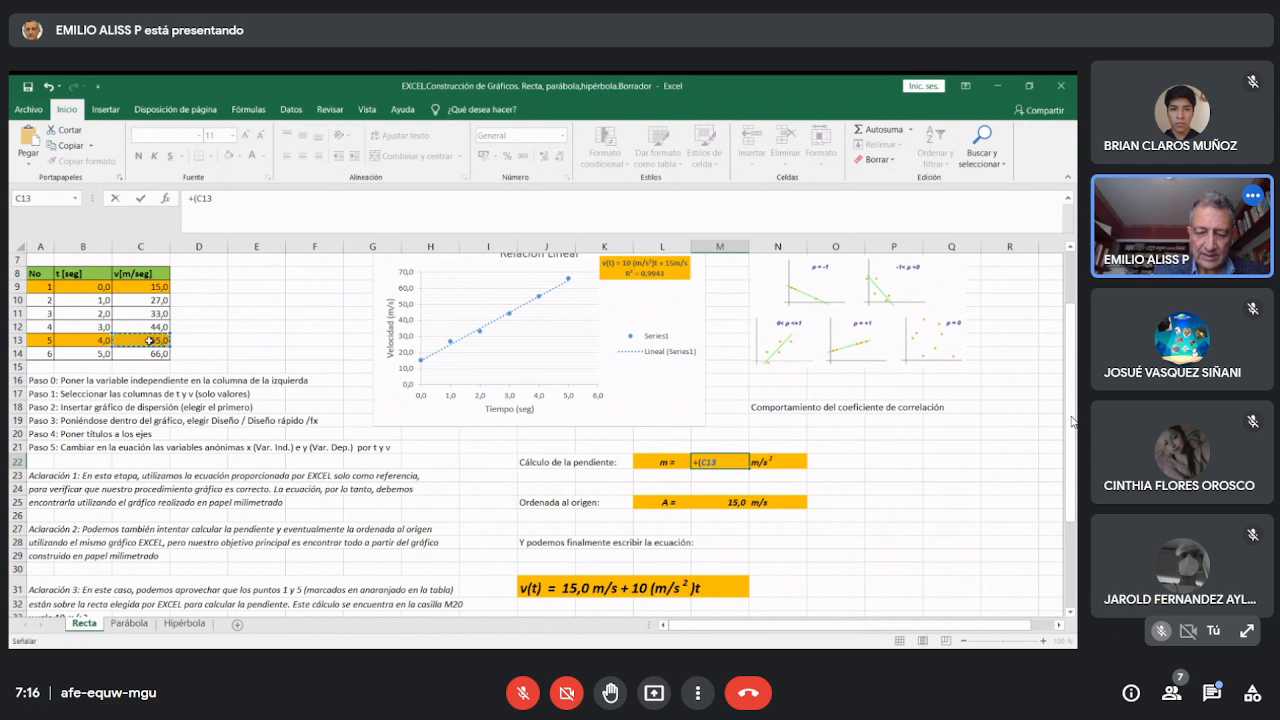
{"action": "type", "text": "-"}
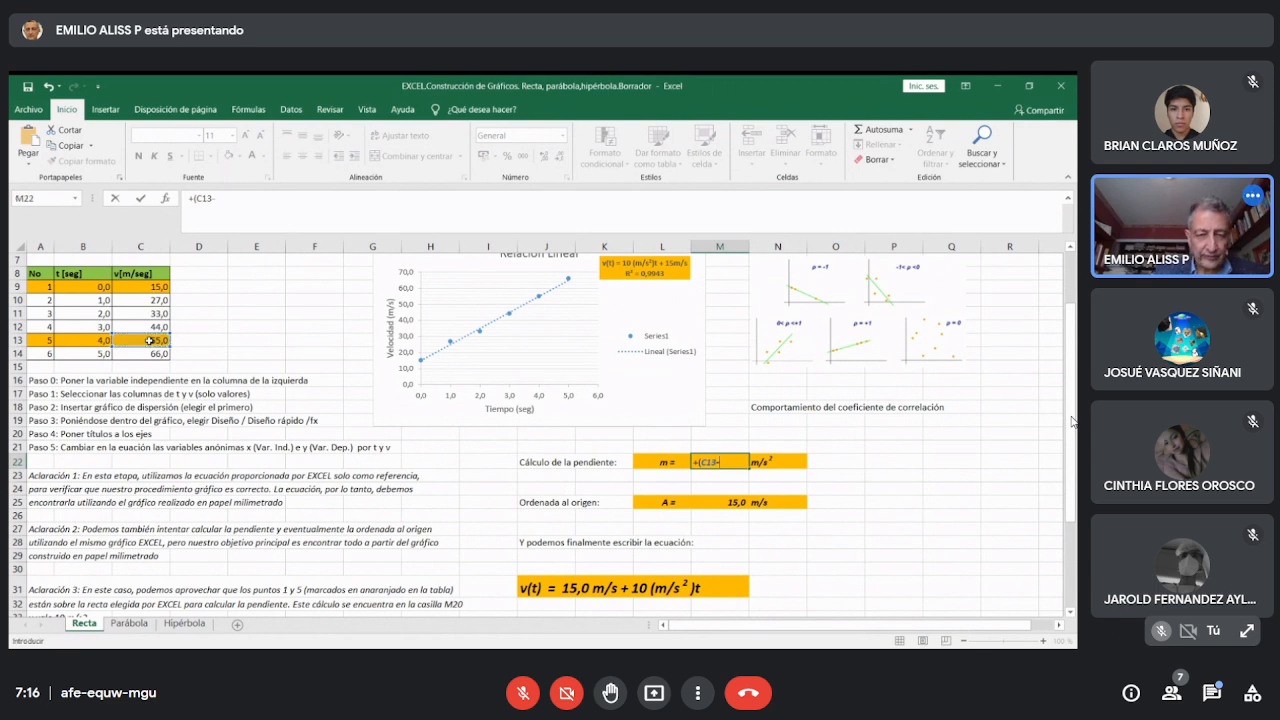
{"action": "left_click", "coordinate": [149, 288]}
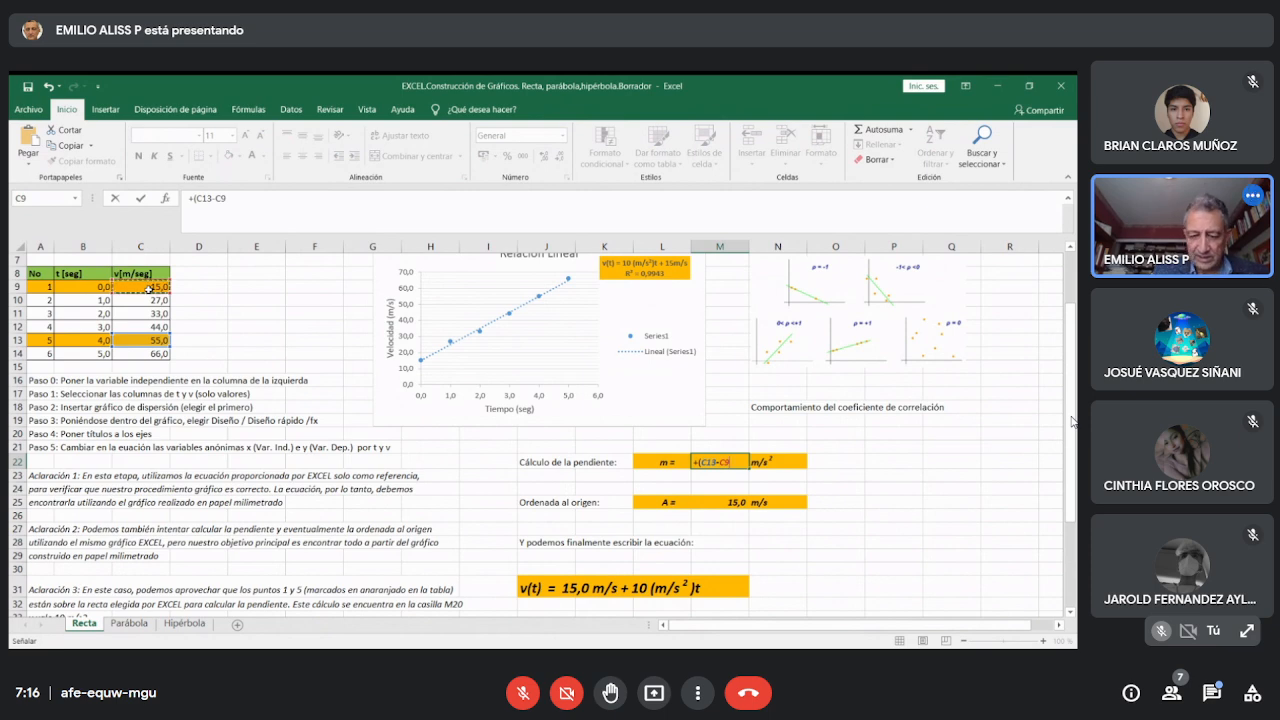
{"action": "type", "text": ")"}
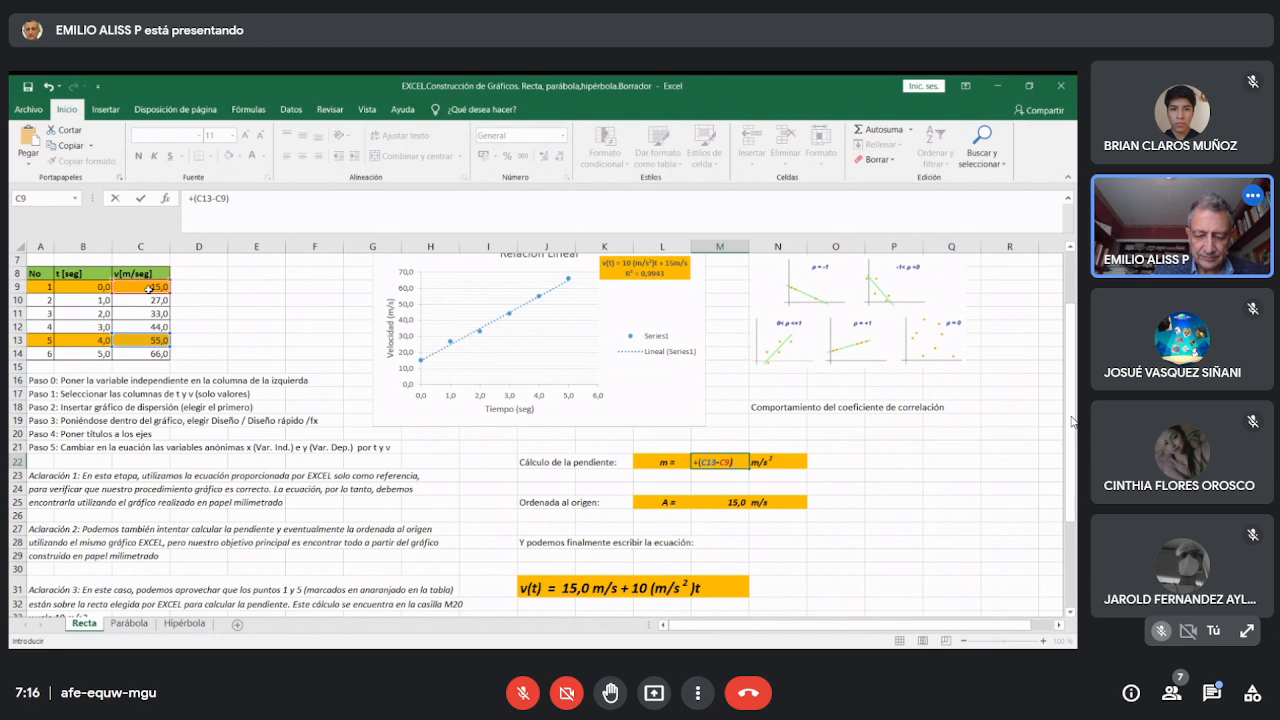
{"action": "type", "text": "/"}
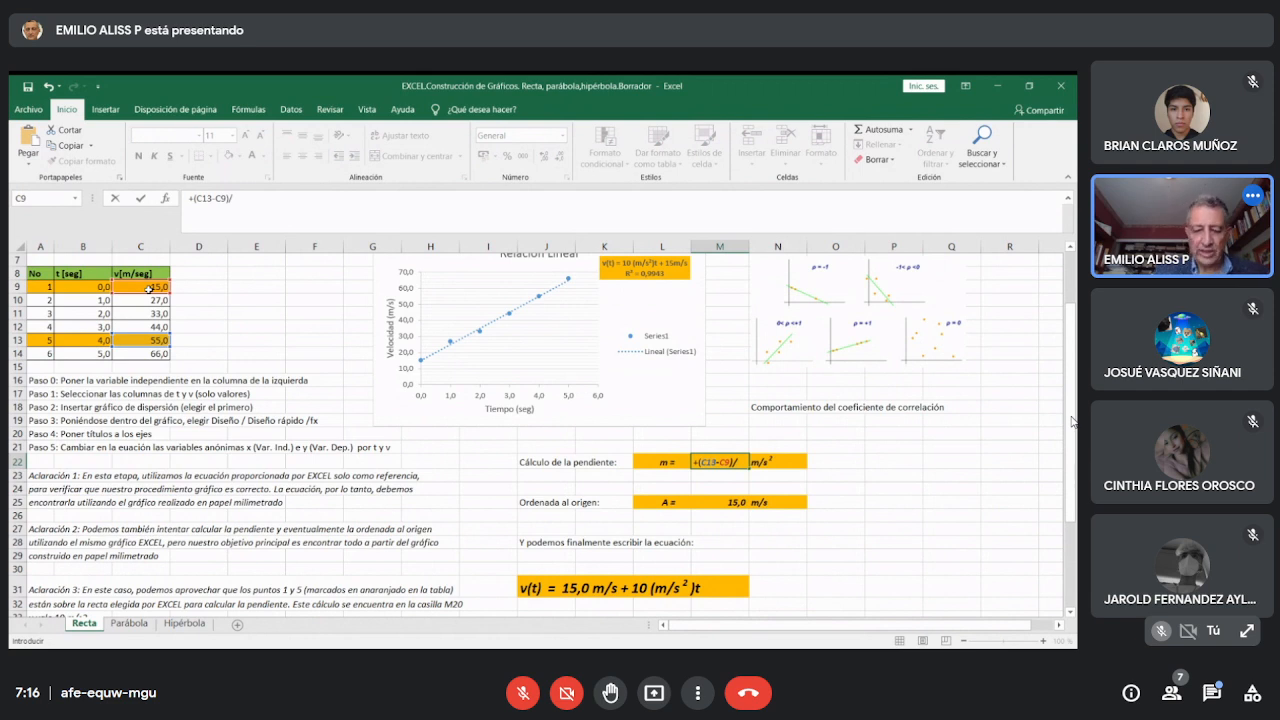
{"action": "type", "text": "("}
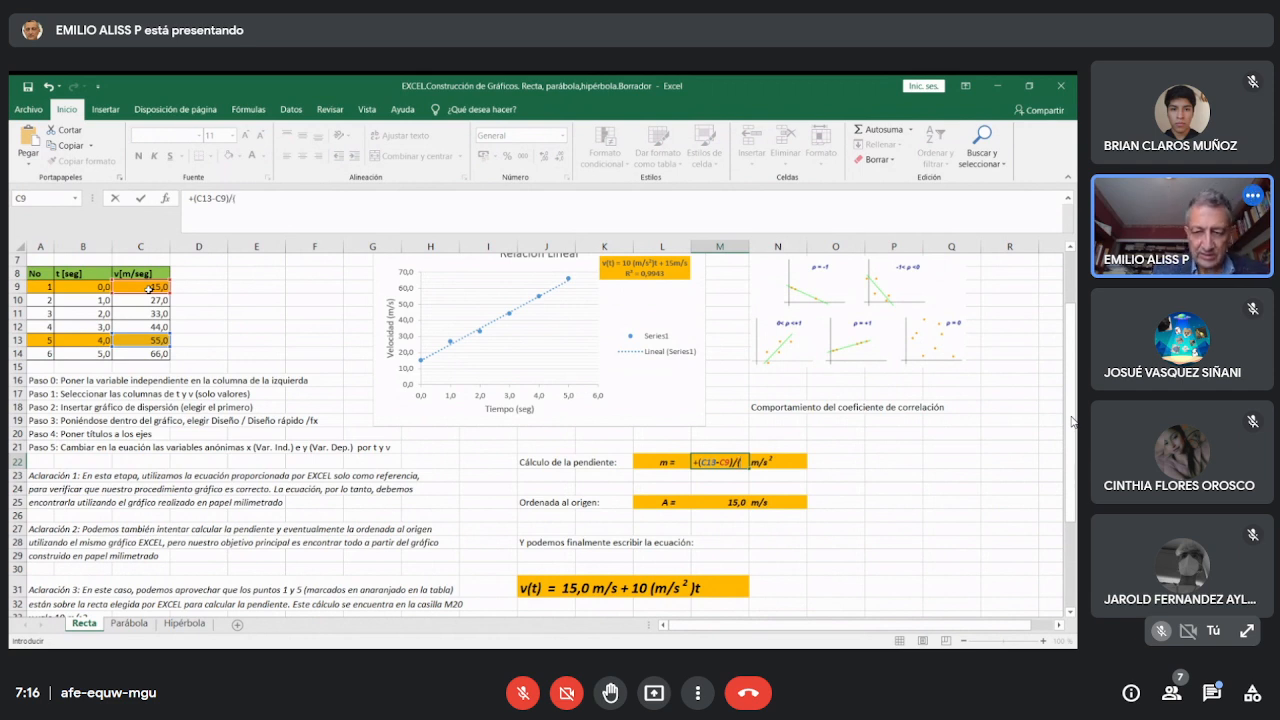
{"action": "left_click", "coordinate": [96, 340]}
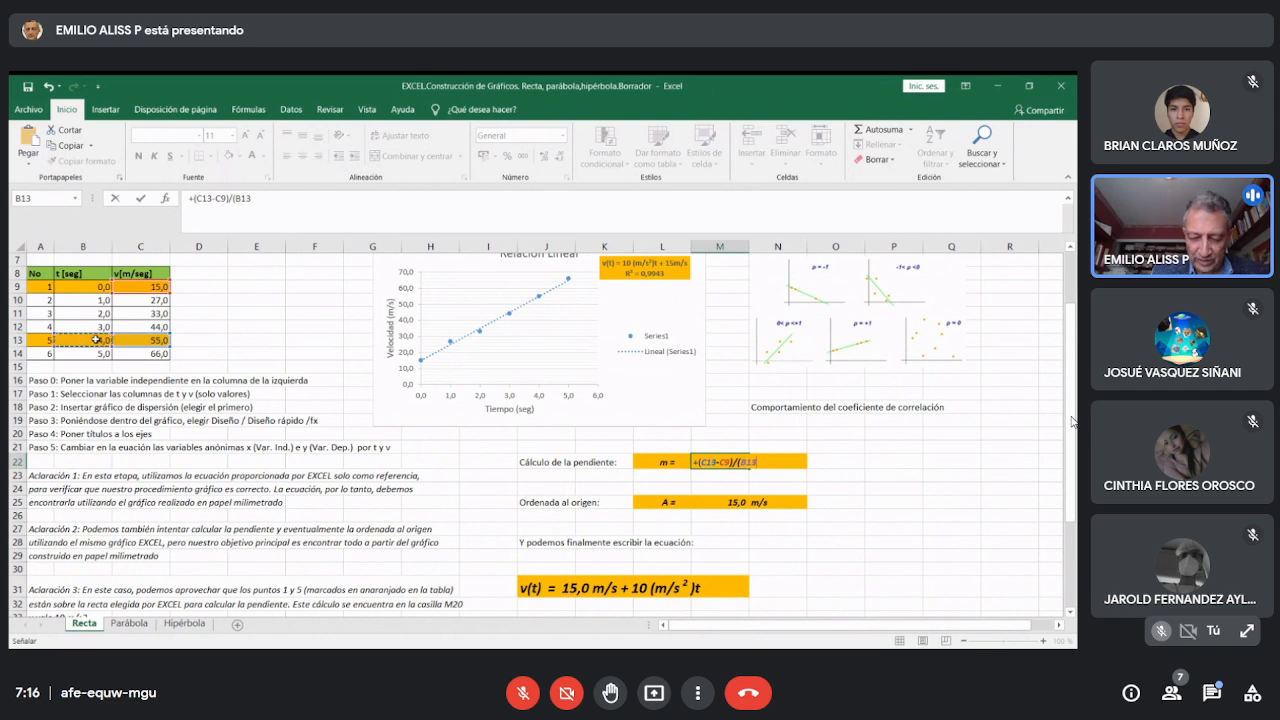
{"action": "type", "text": "-"}
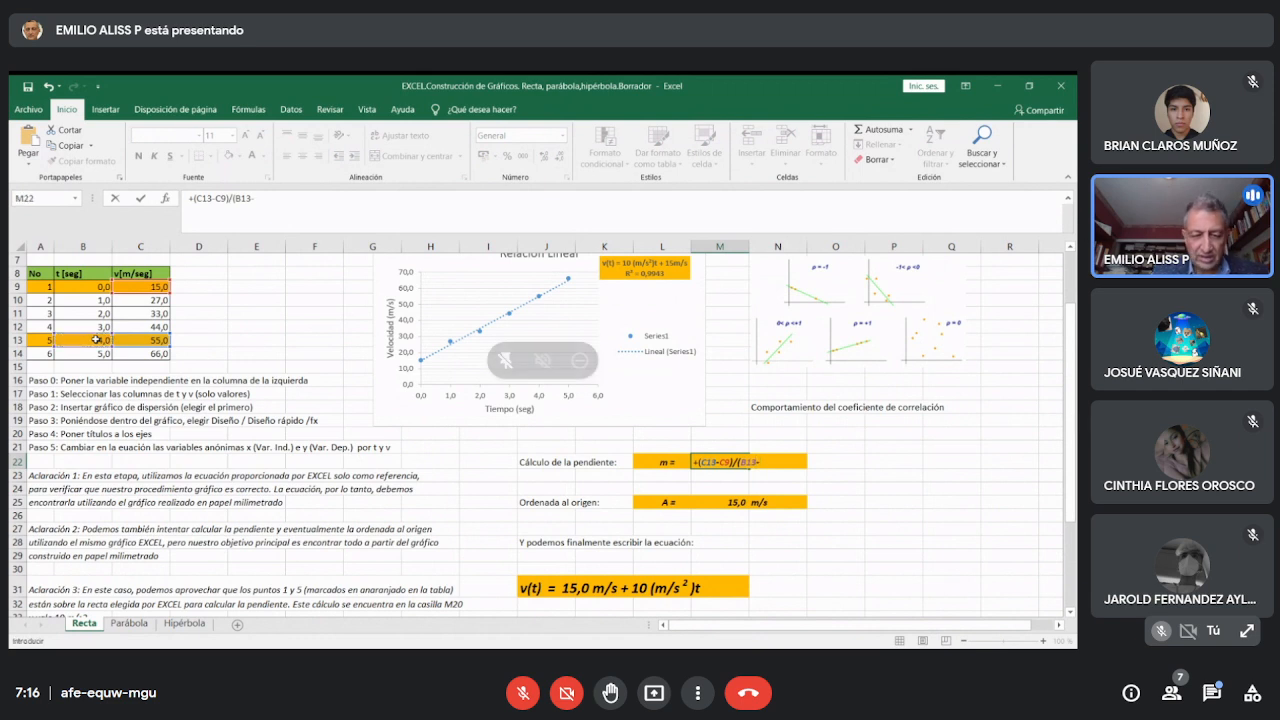
{"action": "left_click", "coordinate": [94, 287]}
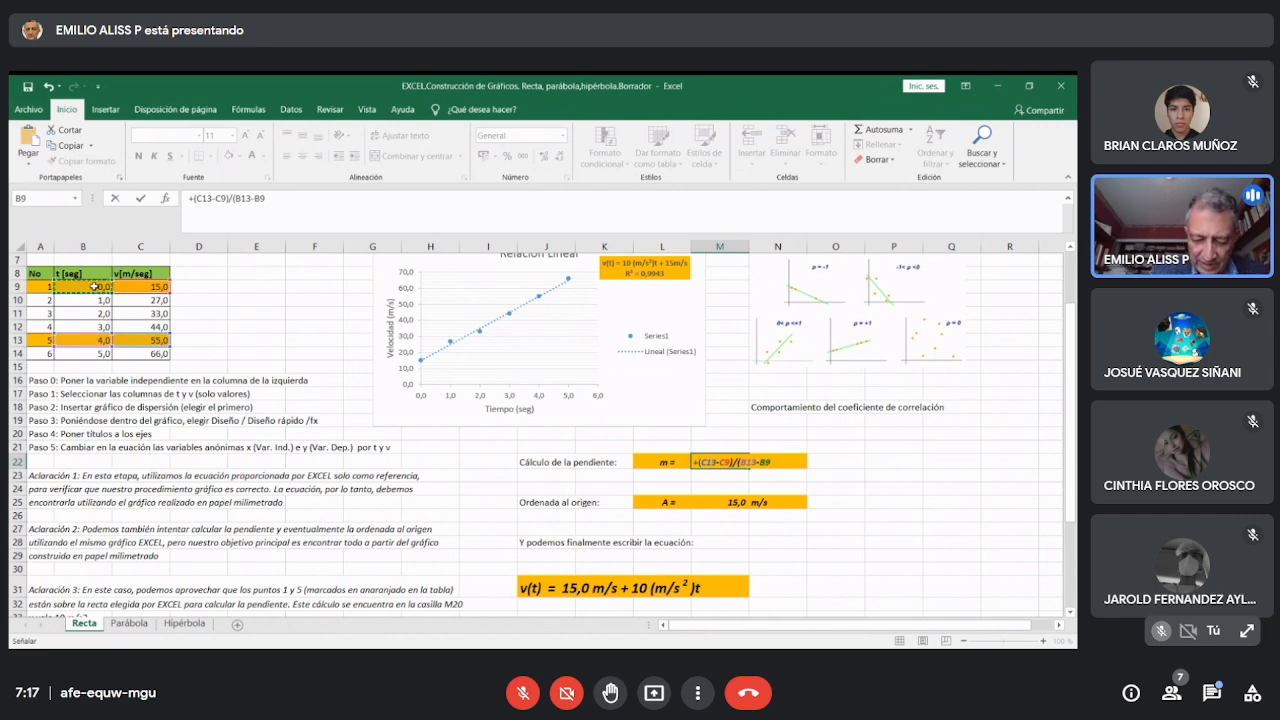
{"action": "type", "text": ")"}
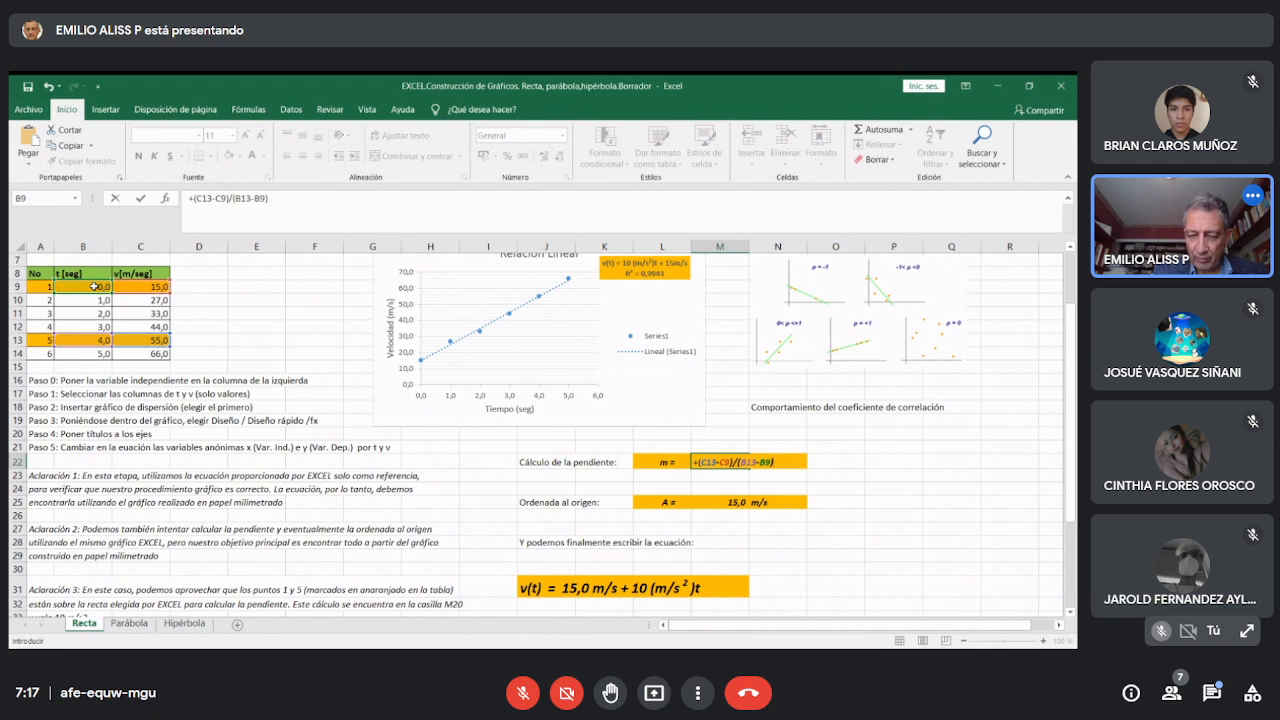
{"action": "key", "text": "Return"}
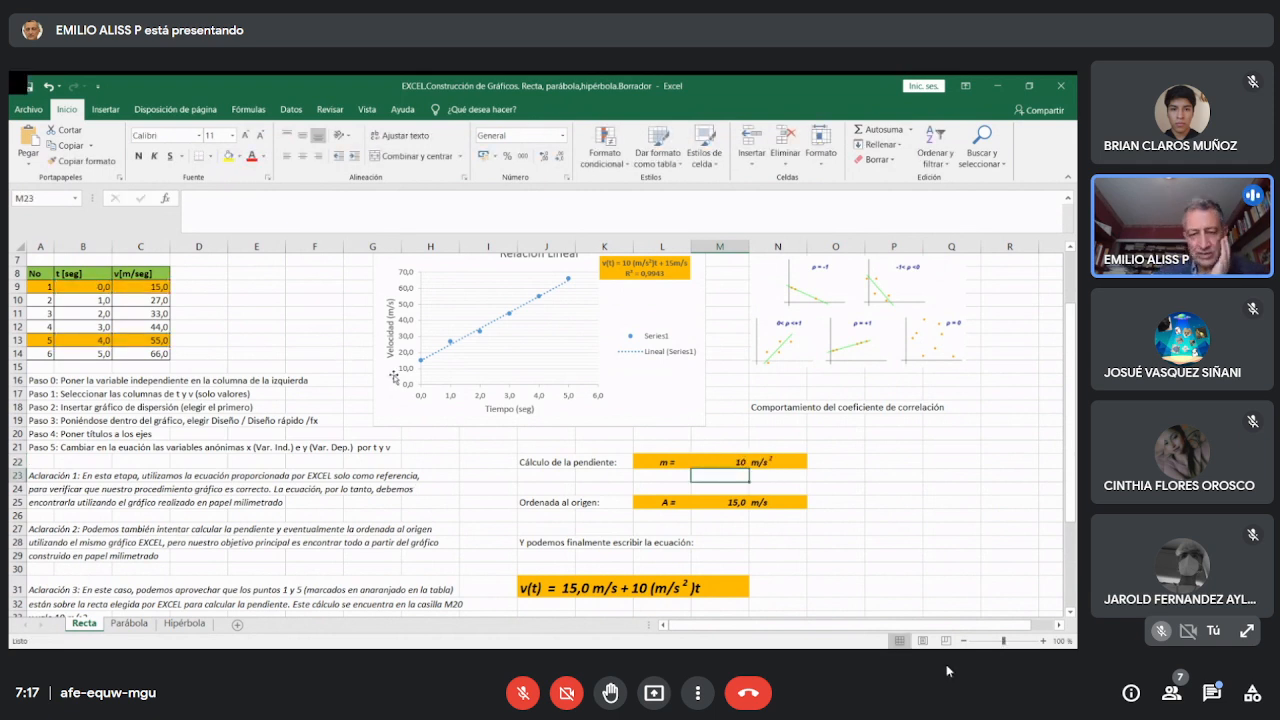
Review the slope formula in M22 against the chart, then the intercept, final equation and clarification notes on the Recta sheet.
{"action": "left_click", "coordinate": [394, 377]}
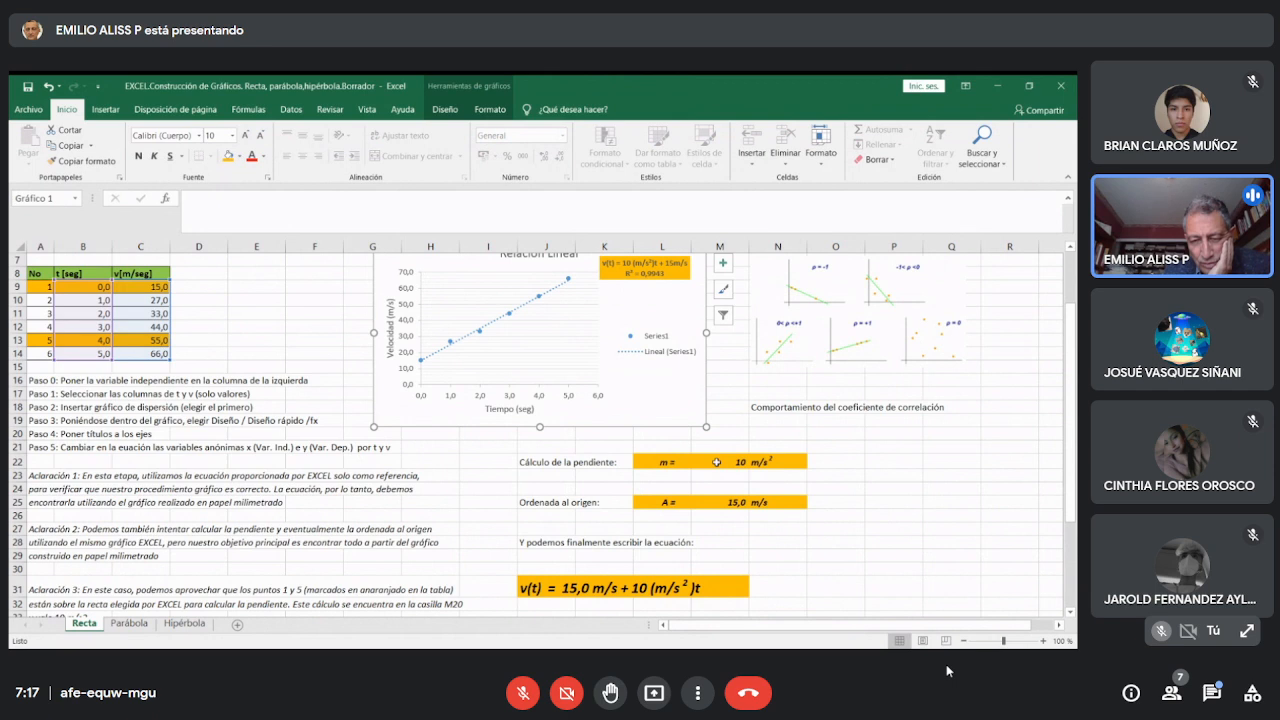
{"action": "left_click", "coordinate": [716, 462]}
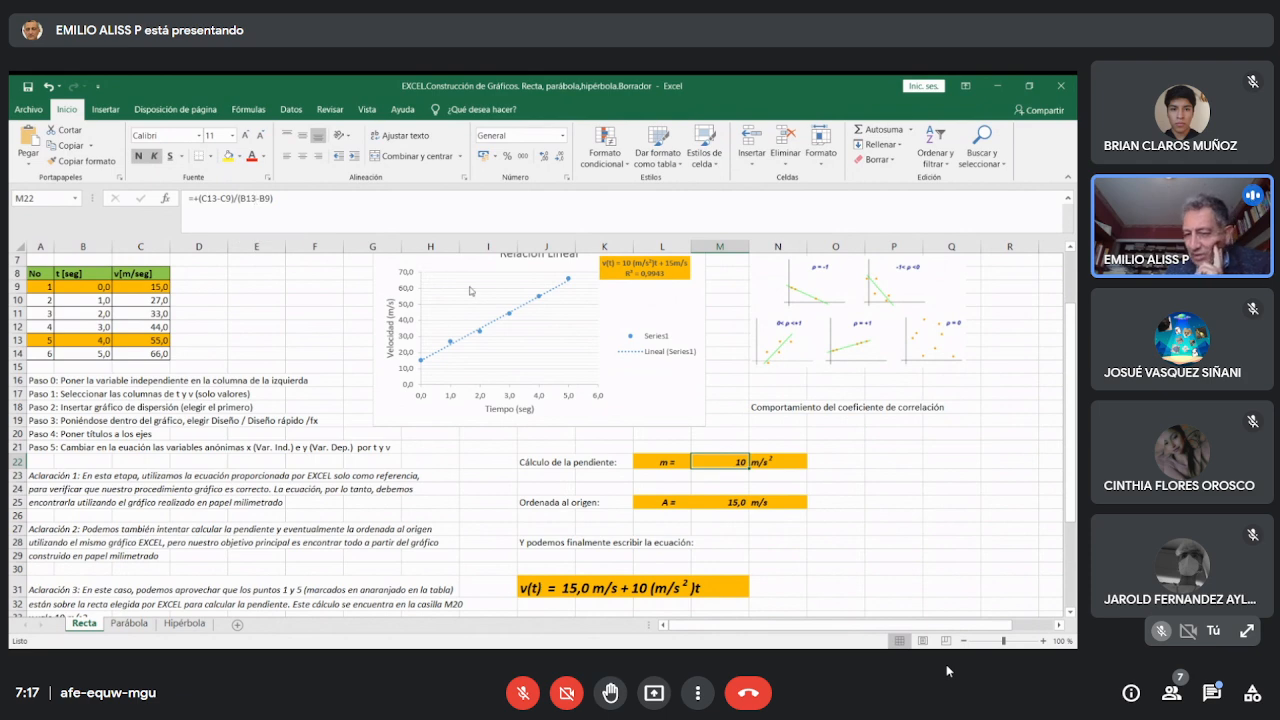
{"action": "left_click", "coordinate": [866, 470]}
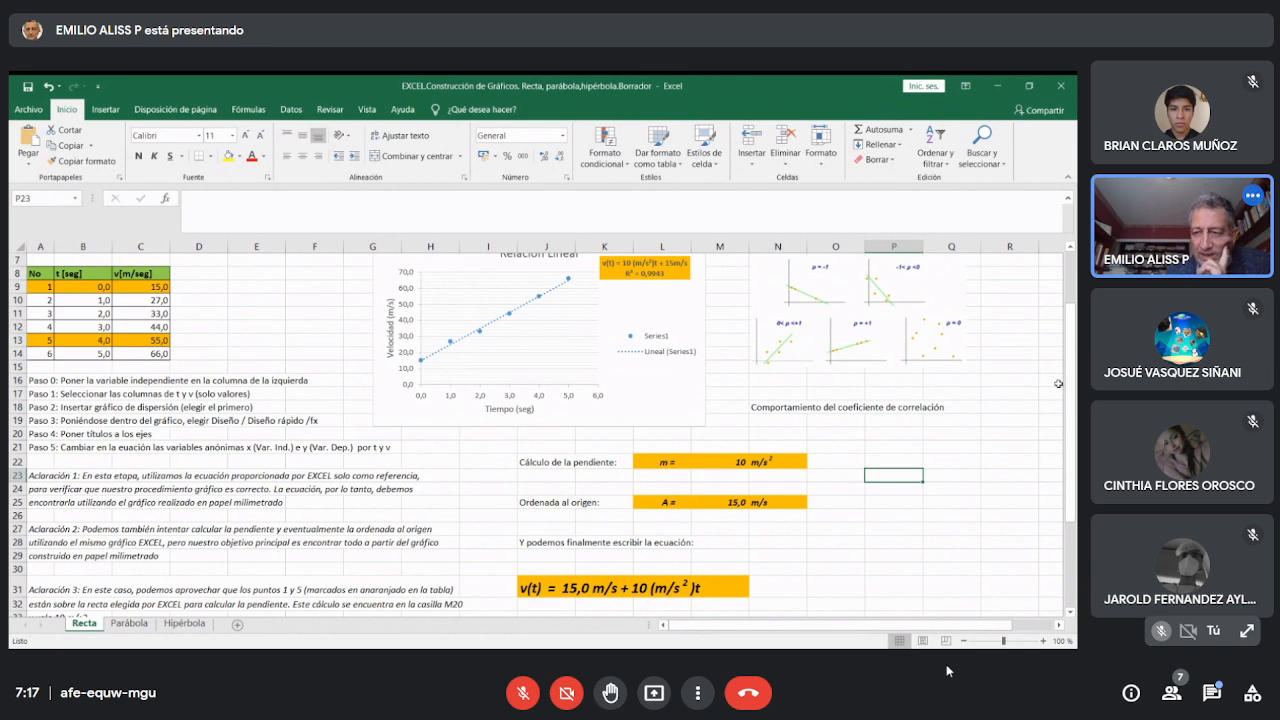
{"action": "left_click_drag", "start_coordinate": [1072, 357], "coordinate": [1072, 382]}
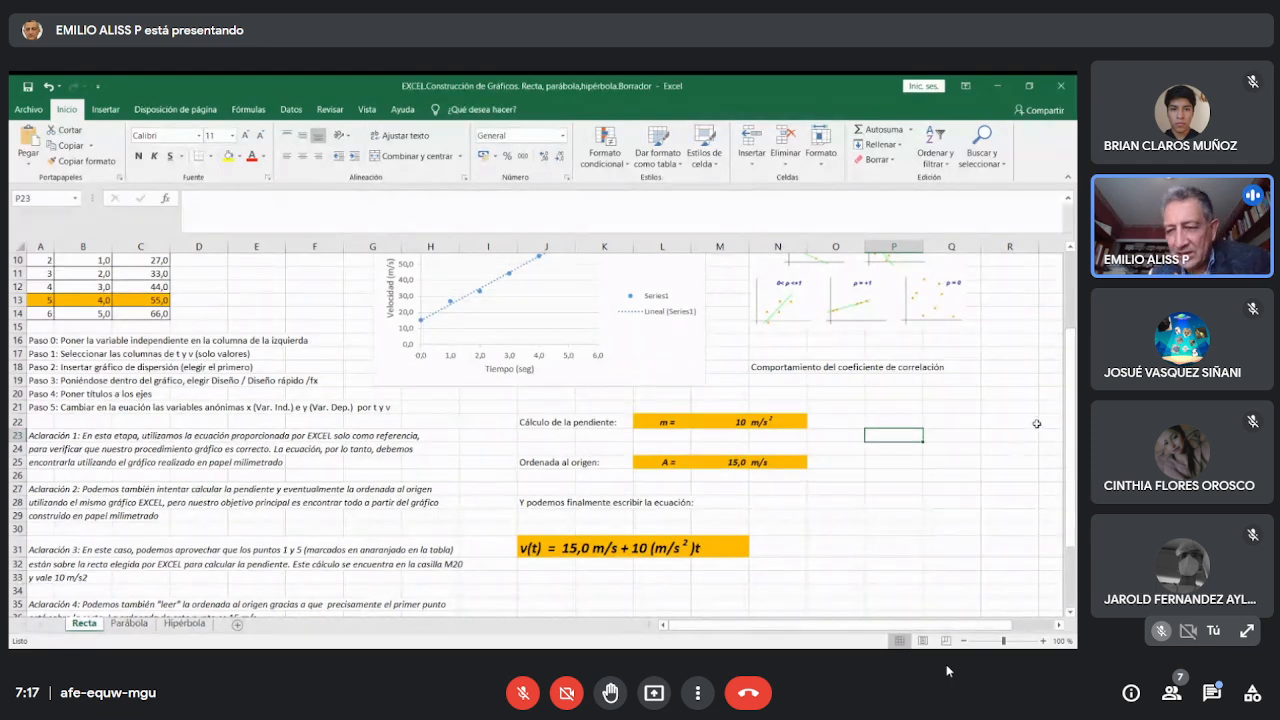
{"action": "left_click_drag", "start_coordinate": [1070, 374], "coordinate": [1077, 310]}
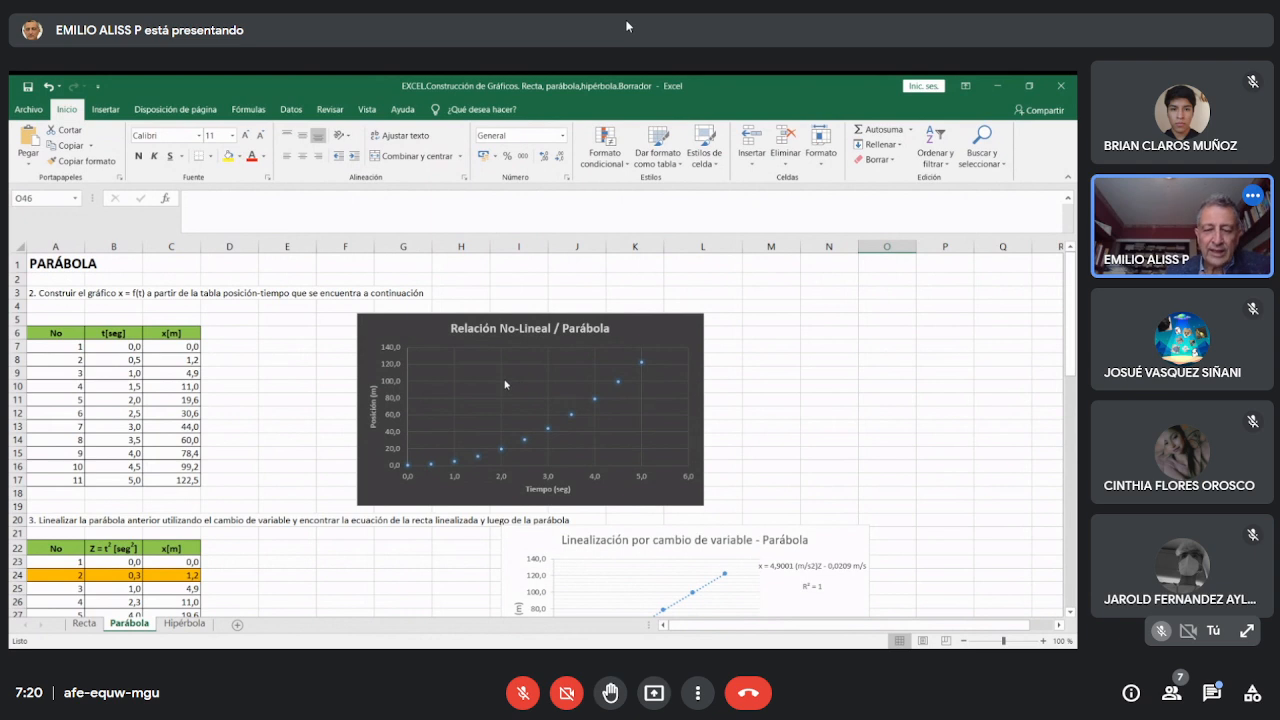
Replace the Relación No-Lineal / Parábola chart on the Parábola sheet with a new scatter chart of the t and x values in B7:C17.
{"action": "left_click", "coordinate": [406, 332]}
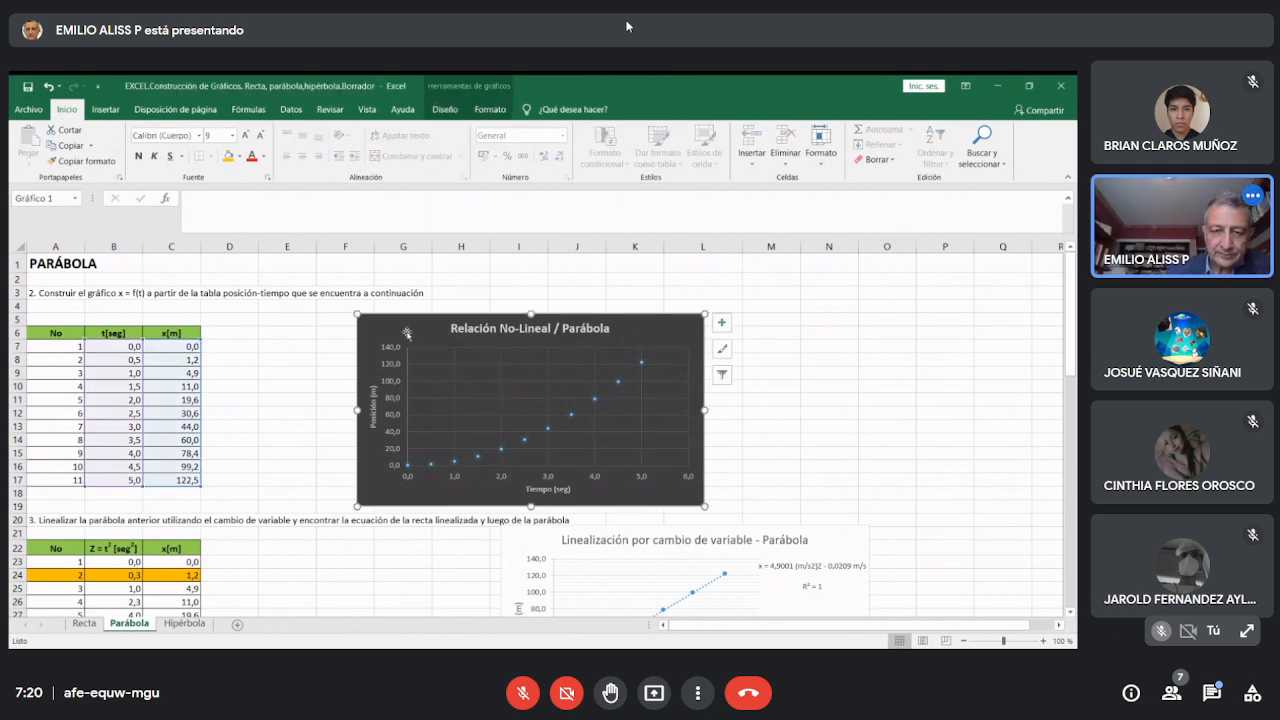
{"action": "key", "text": "Delete"}
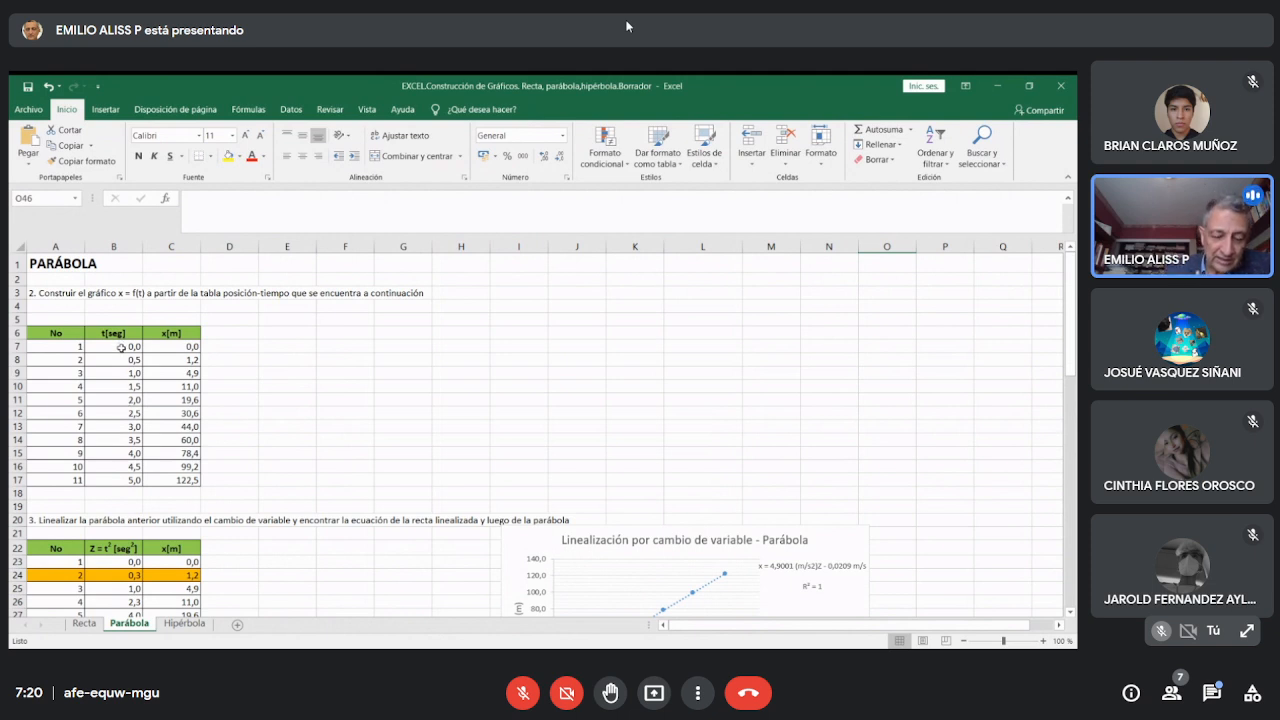
{"action": "left_click_drag", "start_coordinate": [121, 347], "coordinate": [181, 481]}
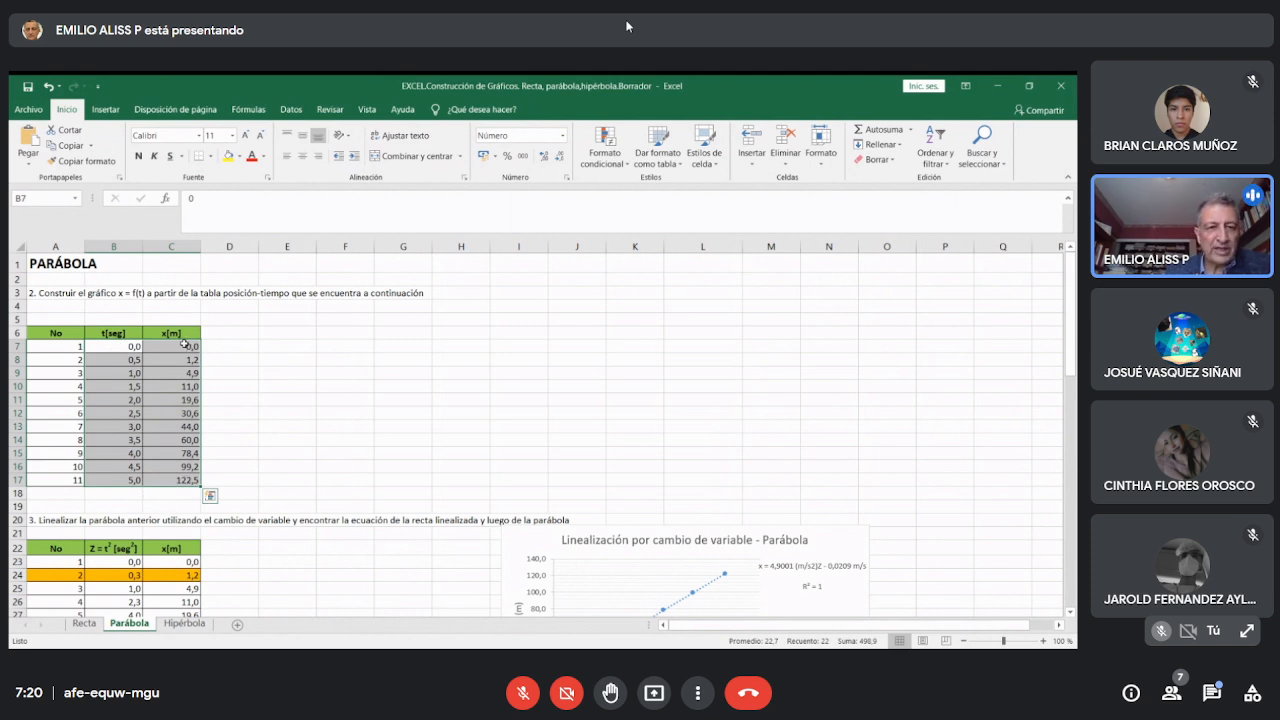
{"action": "left_click", "coordinate": [106, 110]}
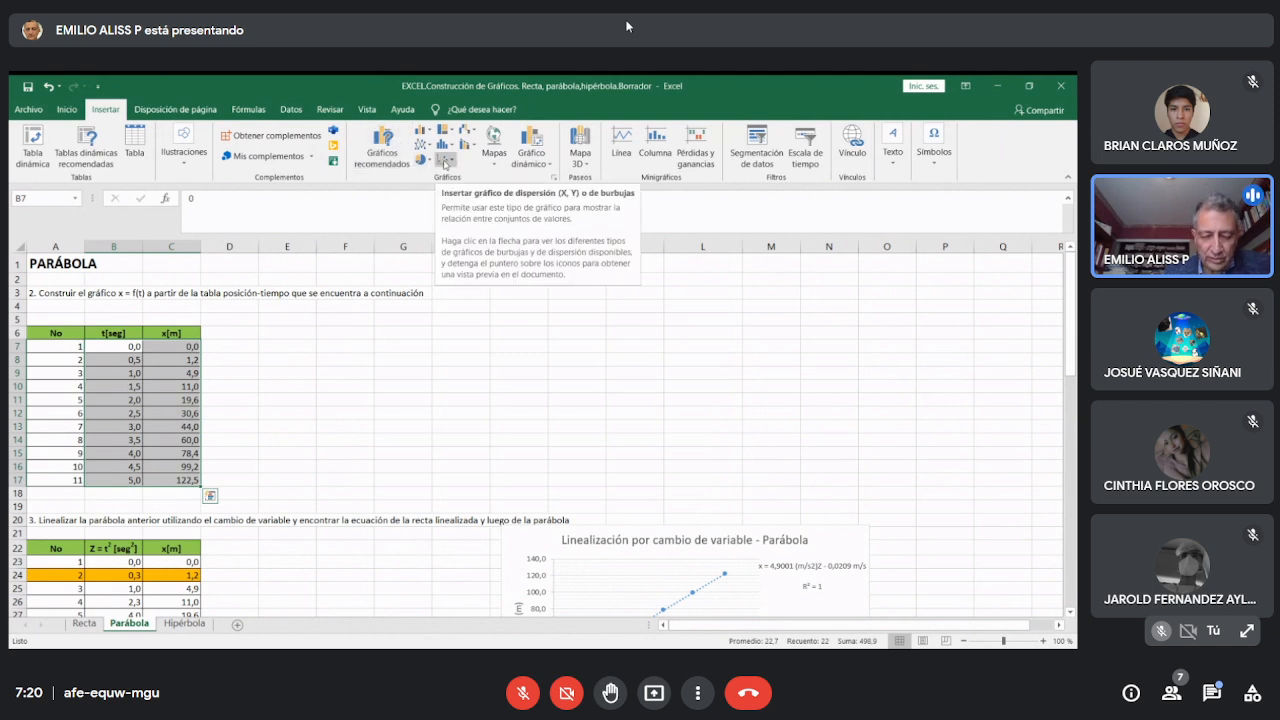
{"action": "left_click", "coordinate": [446, 162]}
{"action": "left_click", "coordinate": [454, 203]}
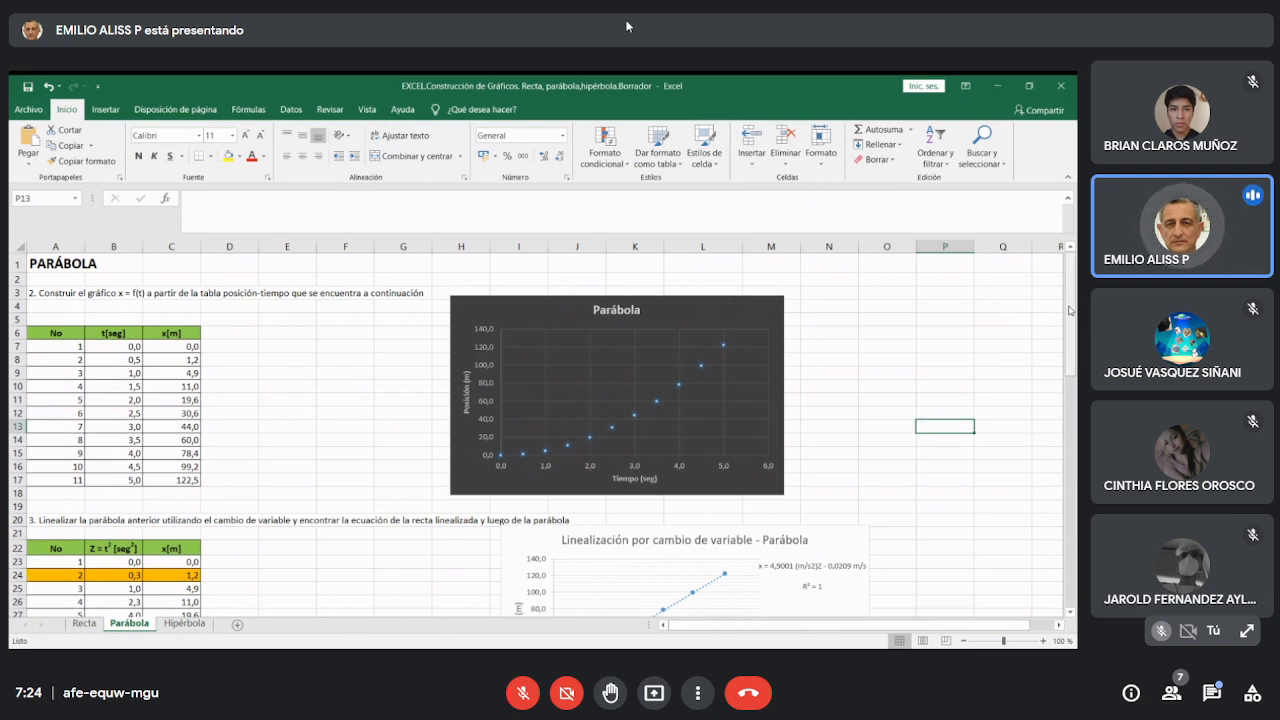
Make the words "cambio de variable" bold in the exercise 3 instruction in cell A20.
{"action": "left_click_drag", "start_coordinate": [1069, 311], "coordinate": [1066, 344]}
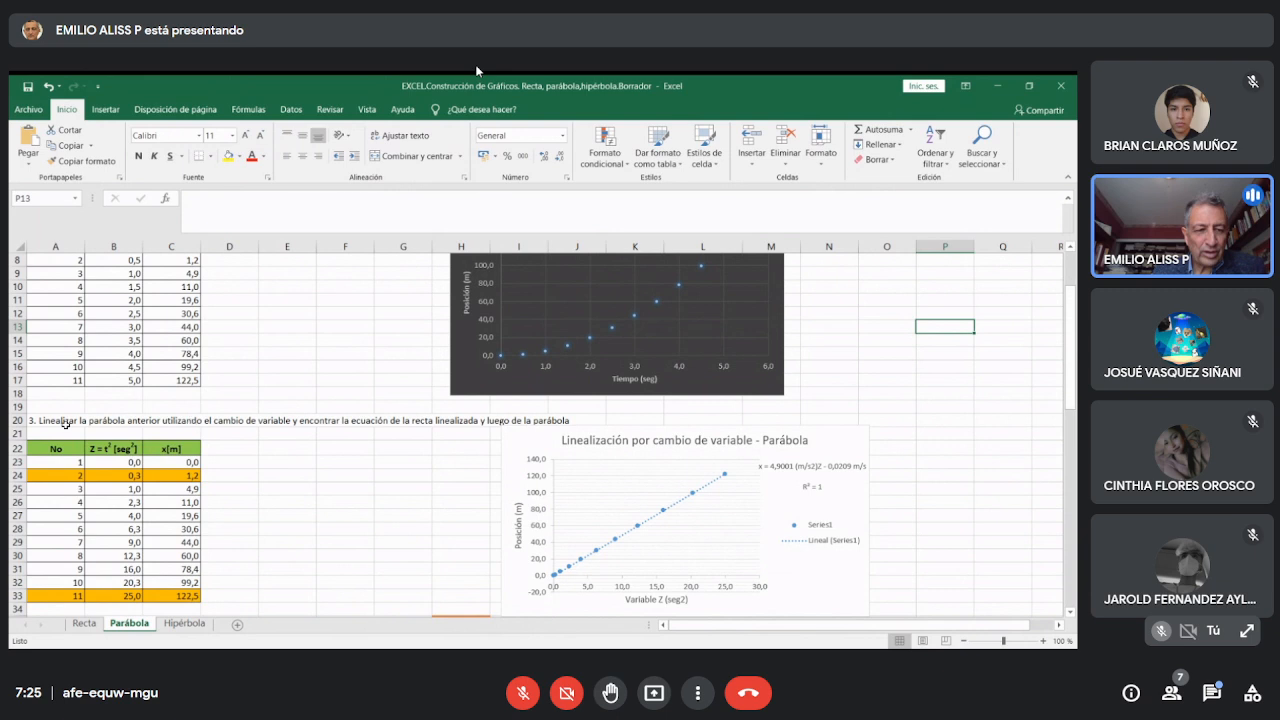
{"action": "left_click", "coordinate": [65, 424]}
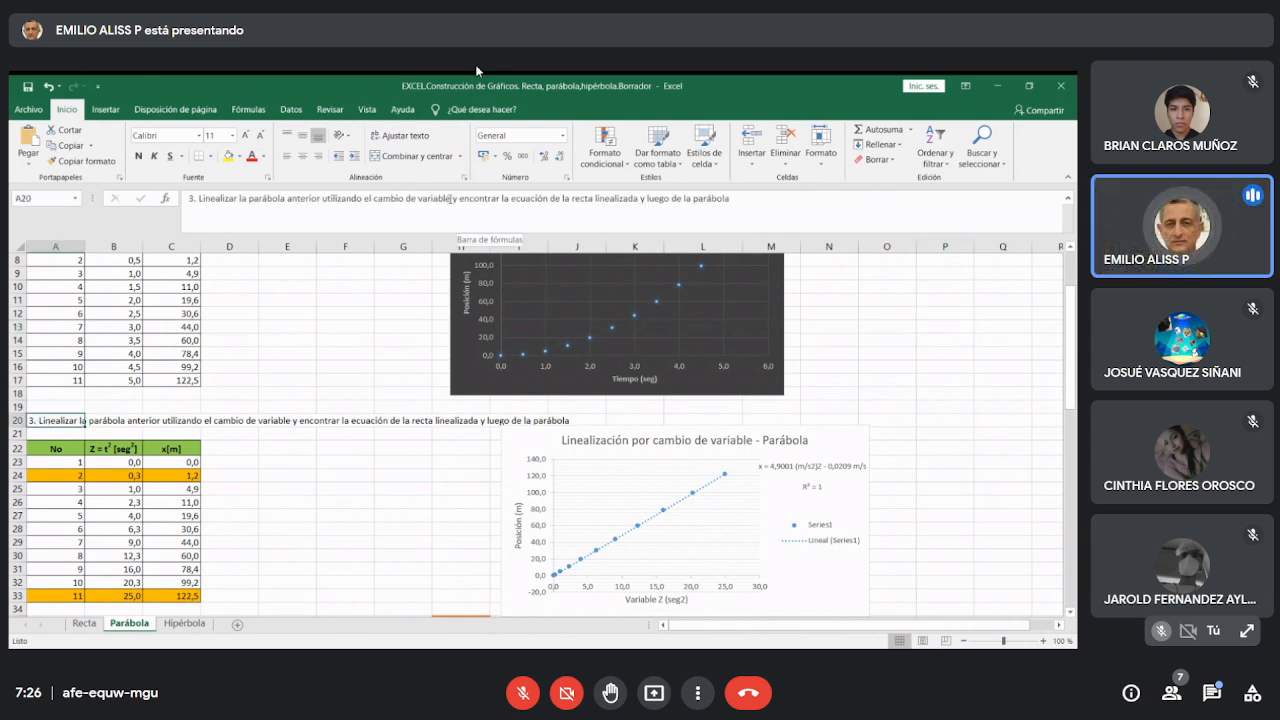
{"action": "left_click_drag", "start_coordinate": [450, 198], "coordinate": [374, 200]}
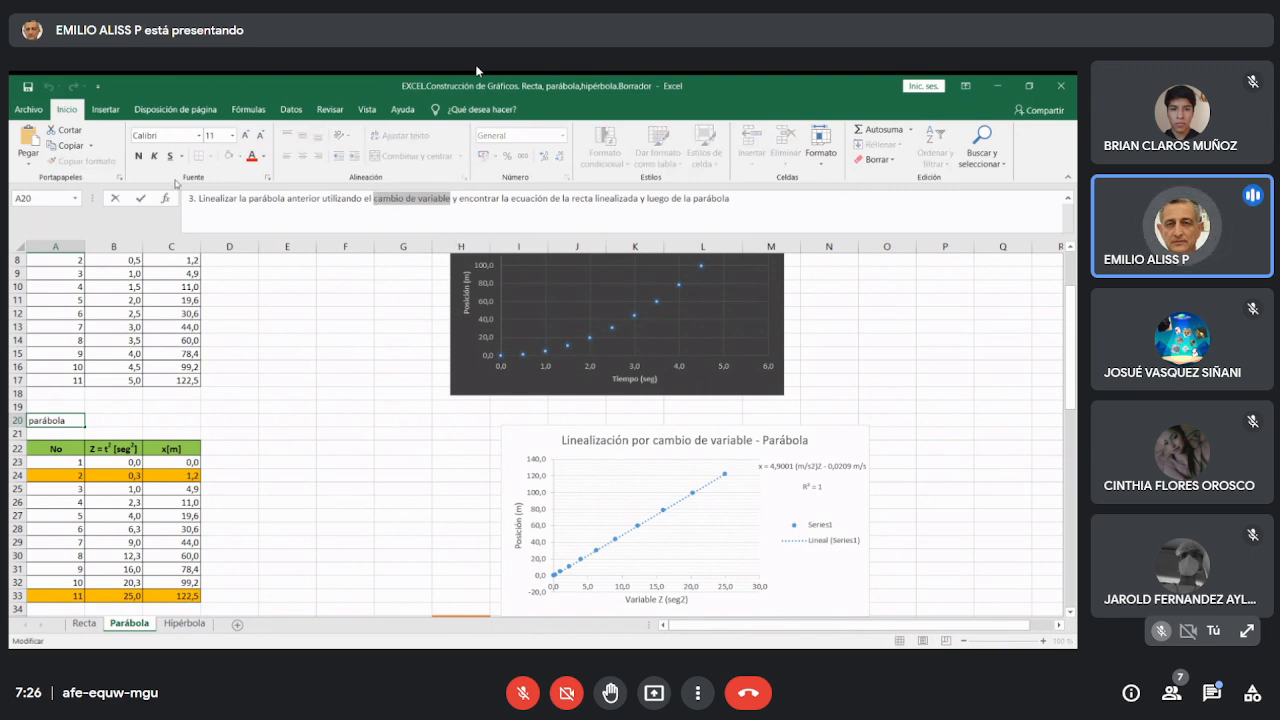
{"action": "left_click", "coordinate": [139, 157]}
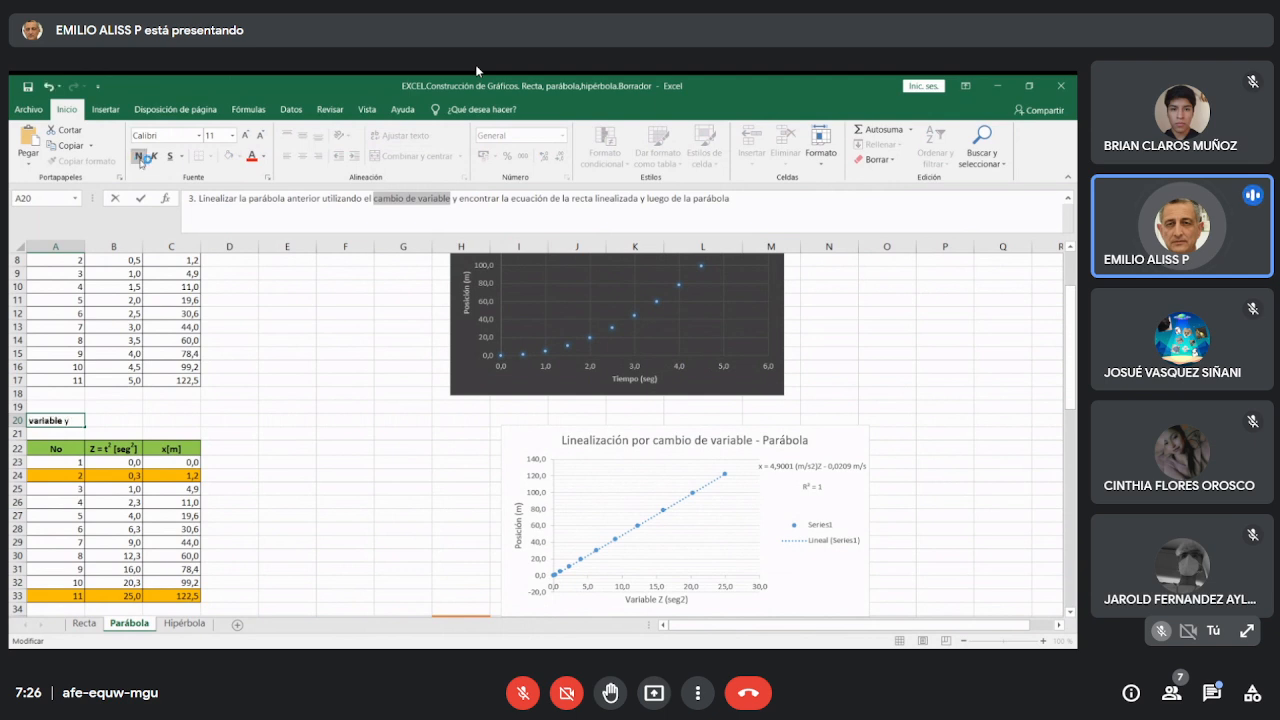
{"action": "left_click", "coordinate": [317, 481]}
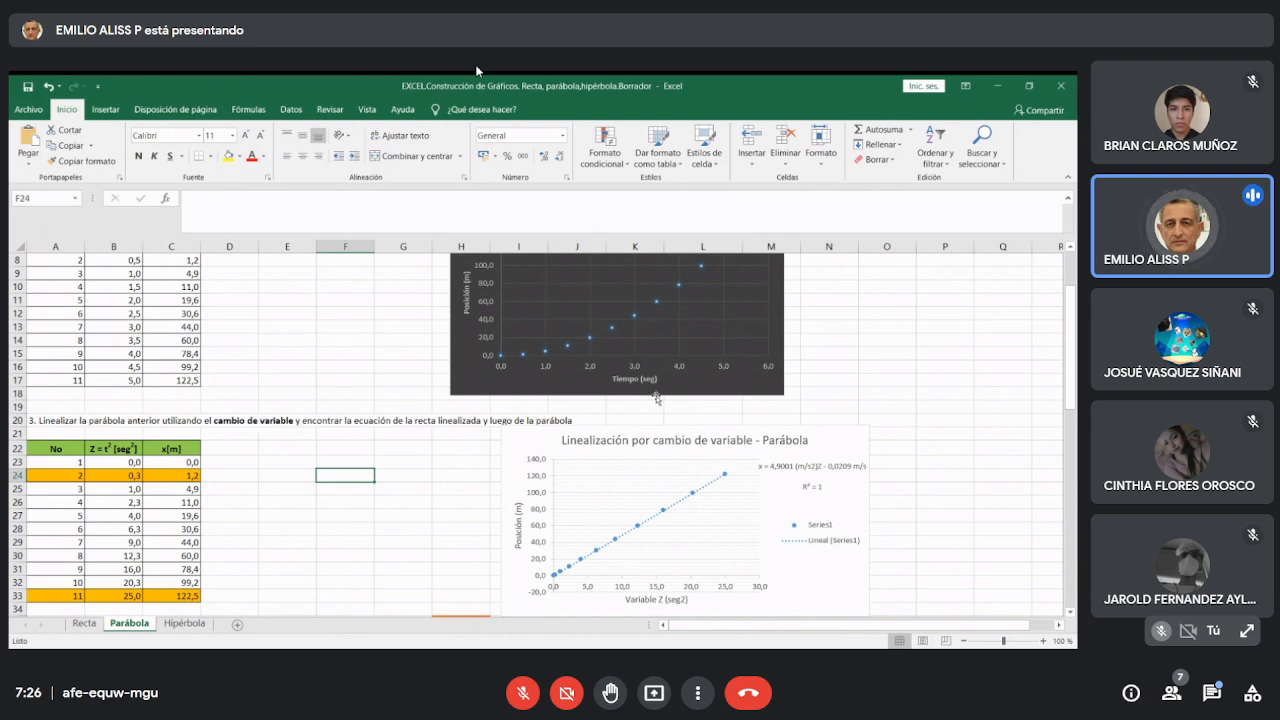
Review the parabola's linearization steps, including the change of variable x = aZ in E36, against both charts and tables.
{"action": "left_click_drag", "start_coordinate": [1071, 313], "coordinate": [1069, 343]}
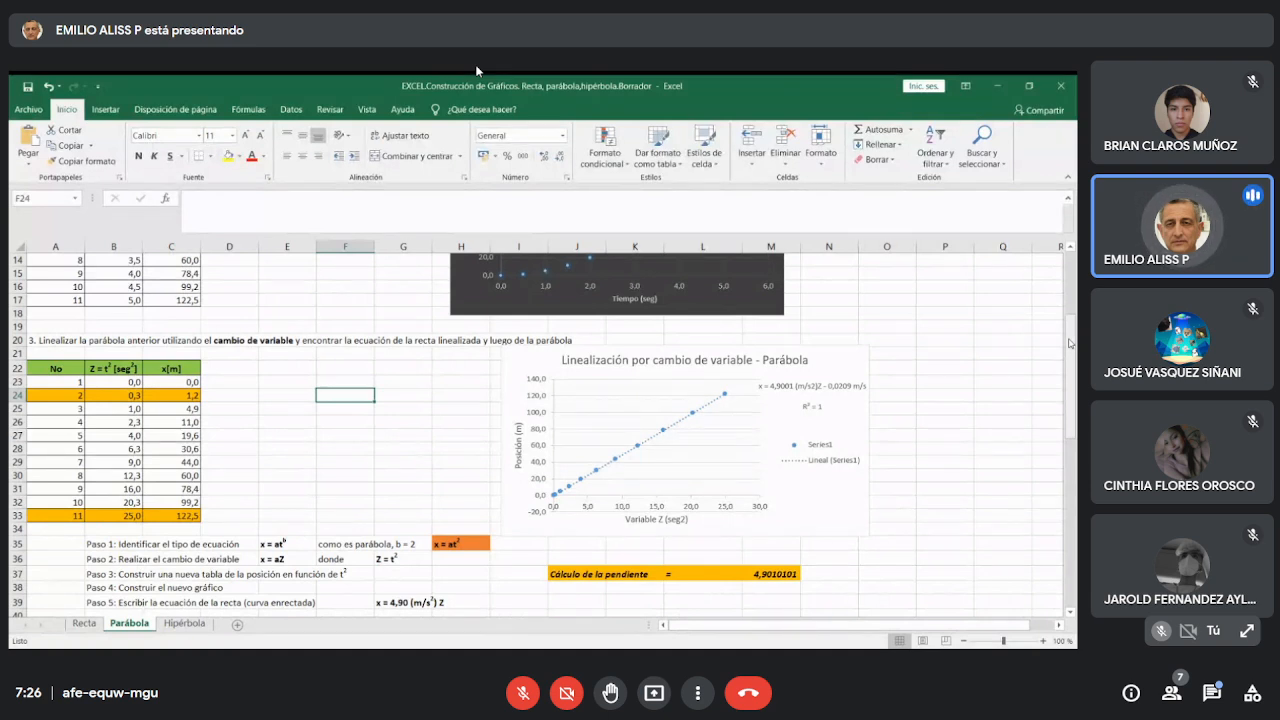
{"action": "left_click_drag", "start_coordinate": [1069, 343], "coordinate": [1074, 302]}
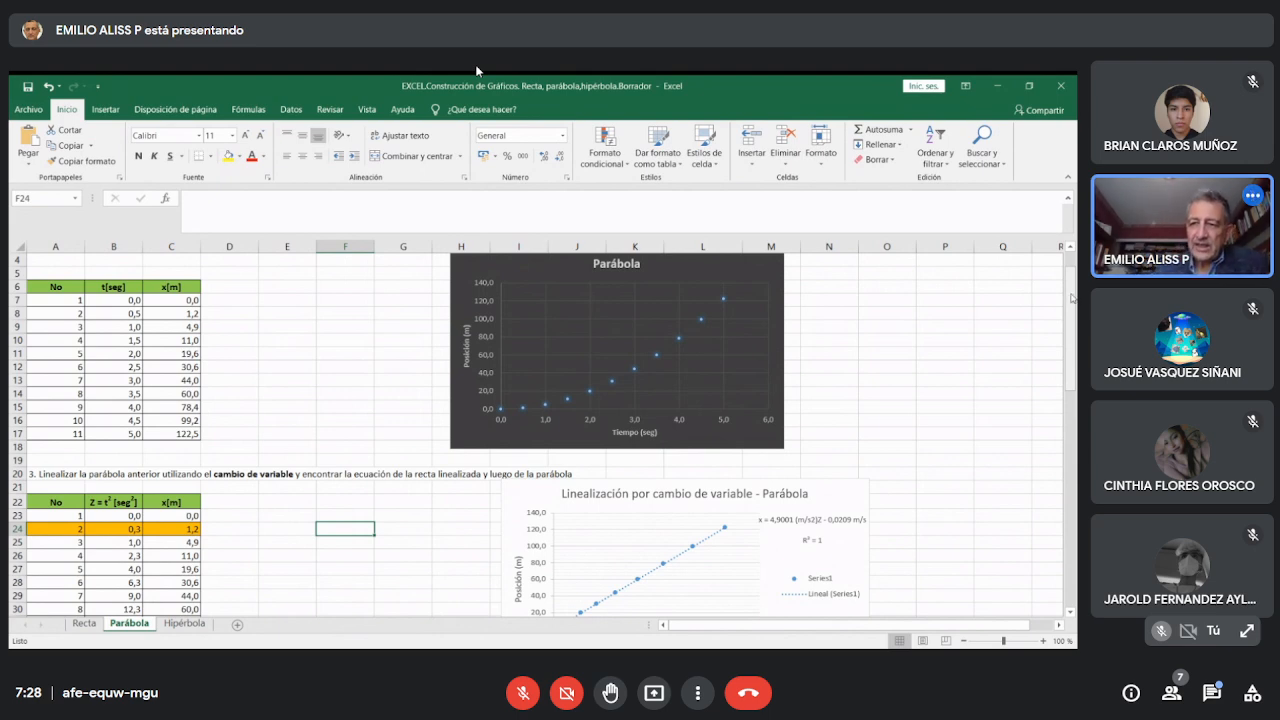
{"action": "left_click_drag", "start_coordinate": [1072, 298], "coordinate": [1072, 301]}
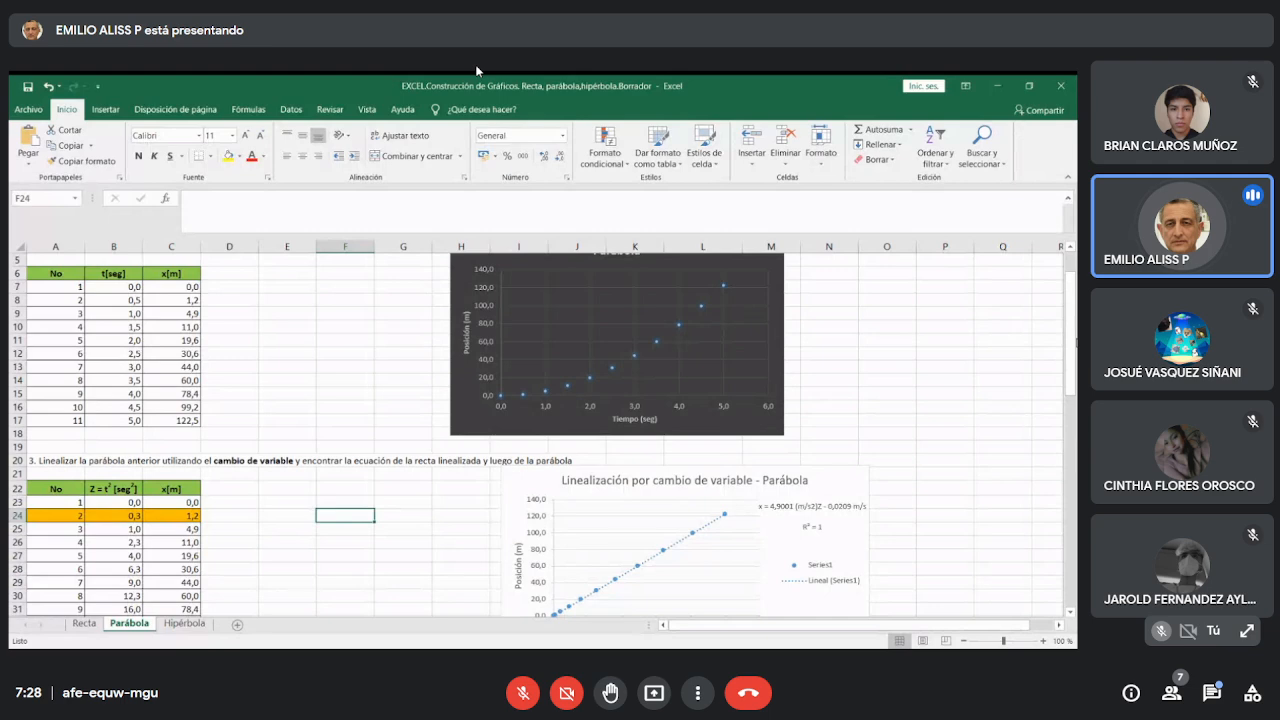
{"action": "left_click_drag", "start_coordinate": [1072, 297], "coordinate": [1060, 358]}
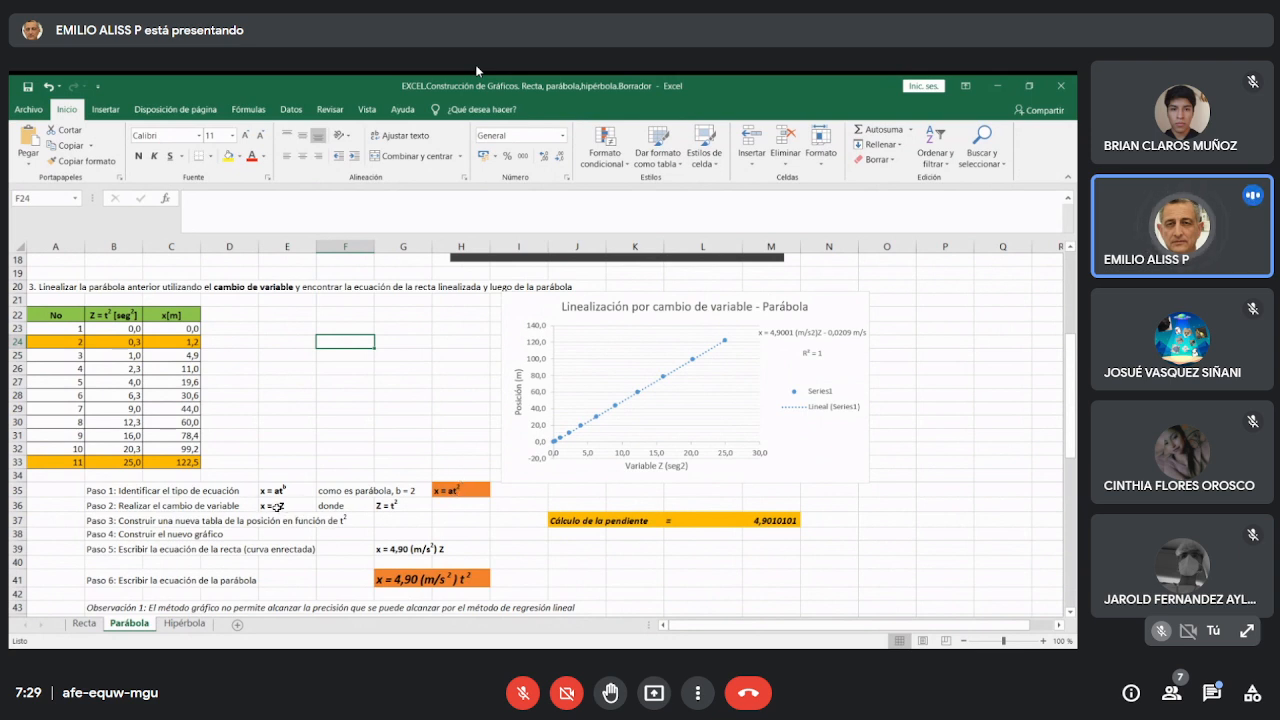
{"action": "left_click", "coordinate": [278, 507]}
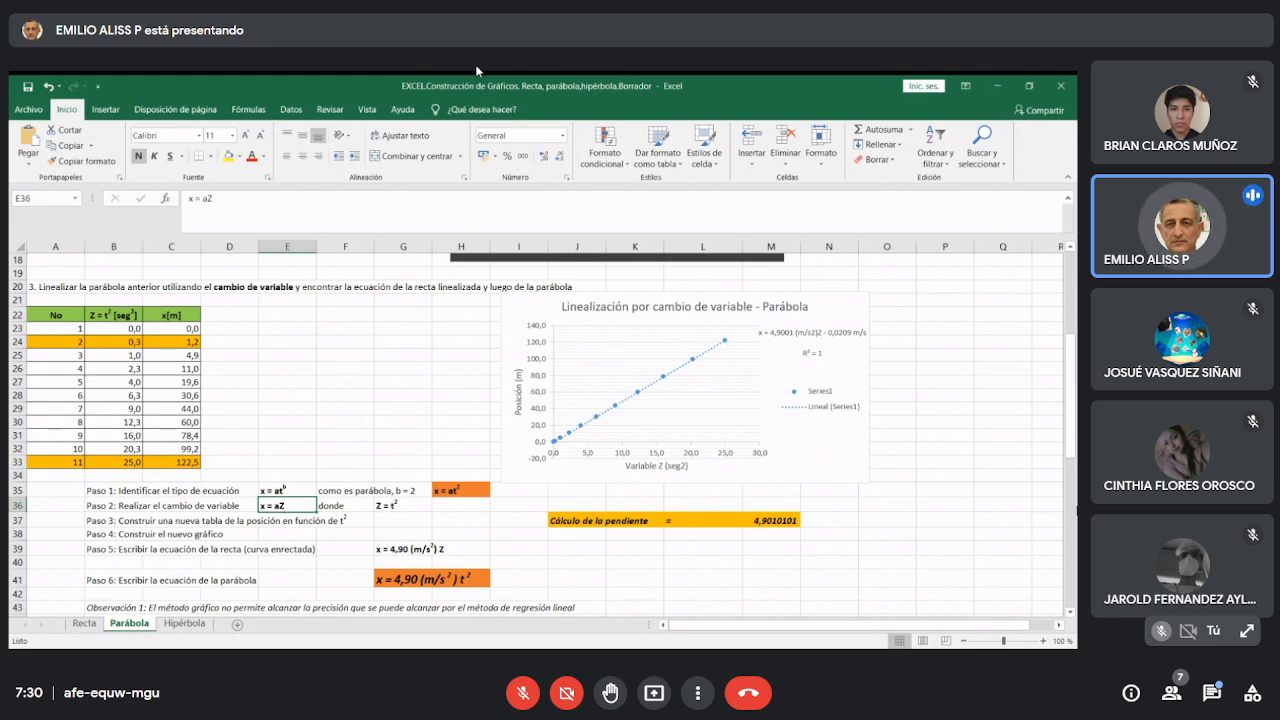
{"action": "left_click_drag", "start_coordinate": [1071, 404], "coordinate": [1073, 330]}
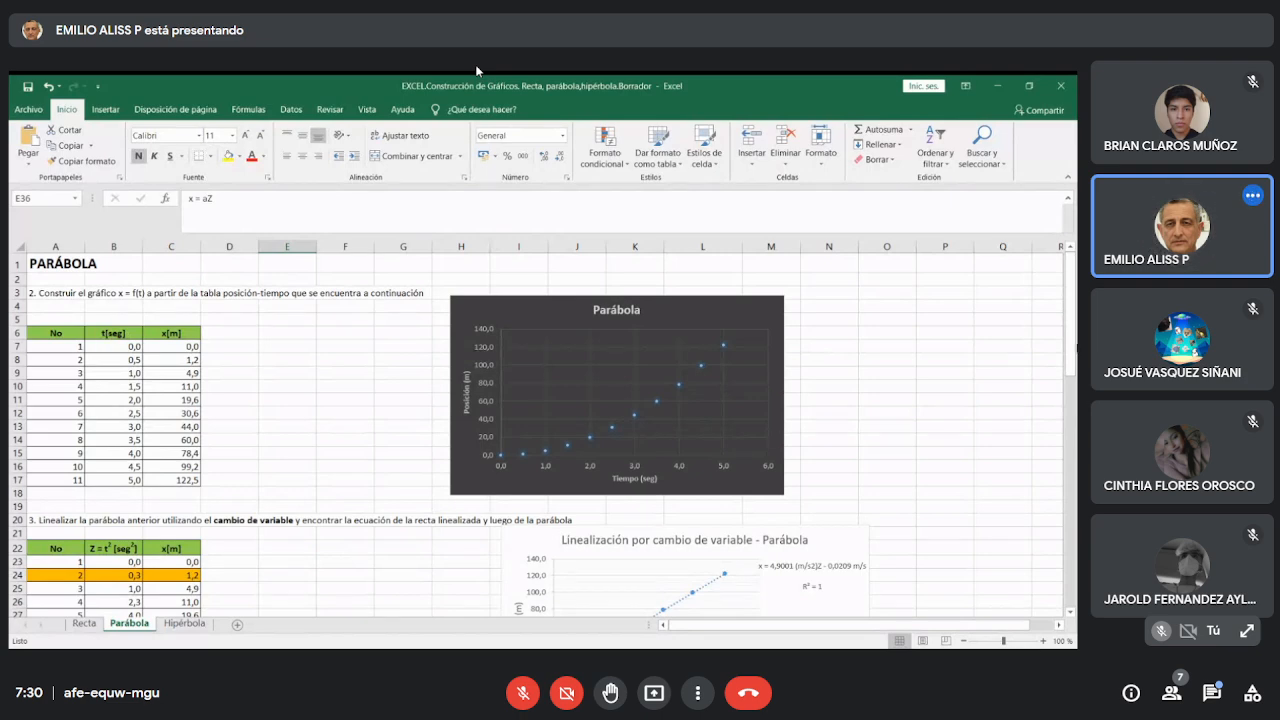
{"action": "left_click_drag", "start_coordinate": [1069, 279], "coordinate": [1069, 318]}
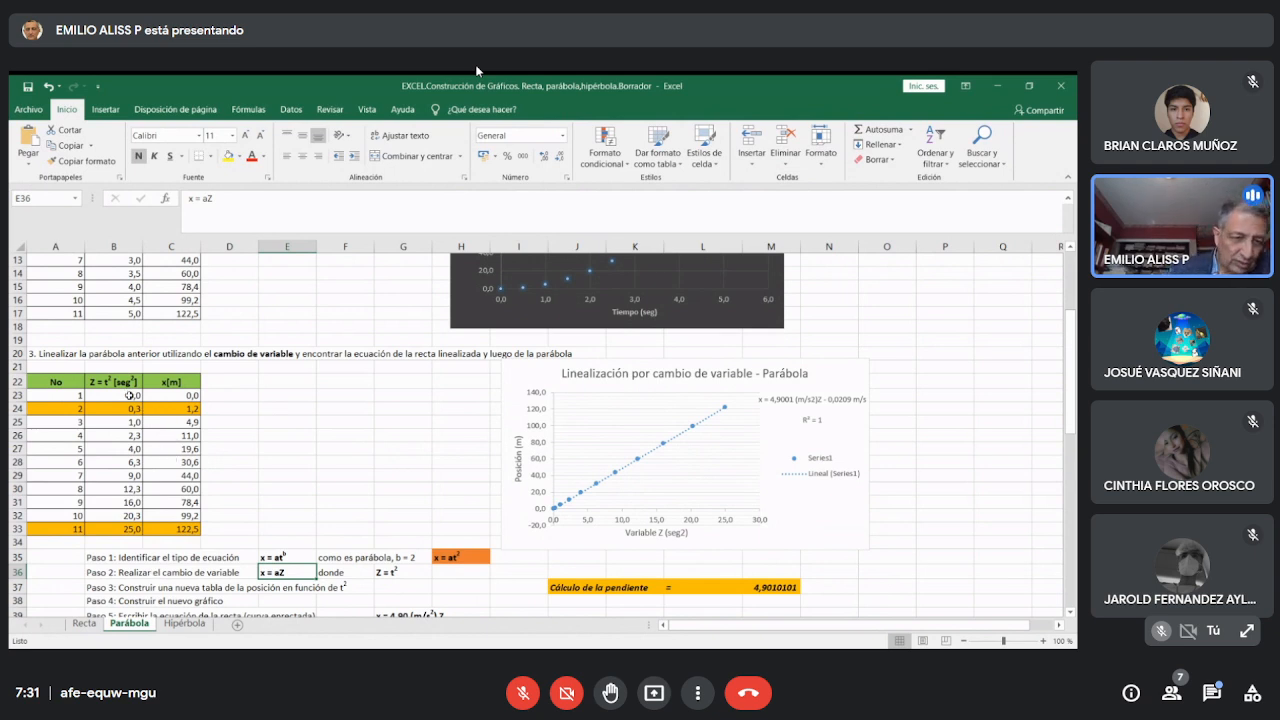
Examine the squared-time formulas in the Z = t² column of the linearization table, including cells B24, B25 and B27.
{"action": "left_click_drag", "start_coordinate": [129, 396], "coordinate": [121, 528]}
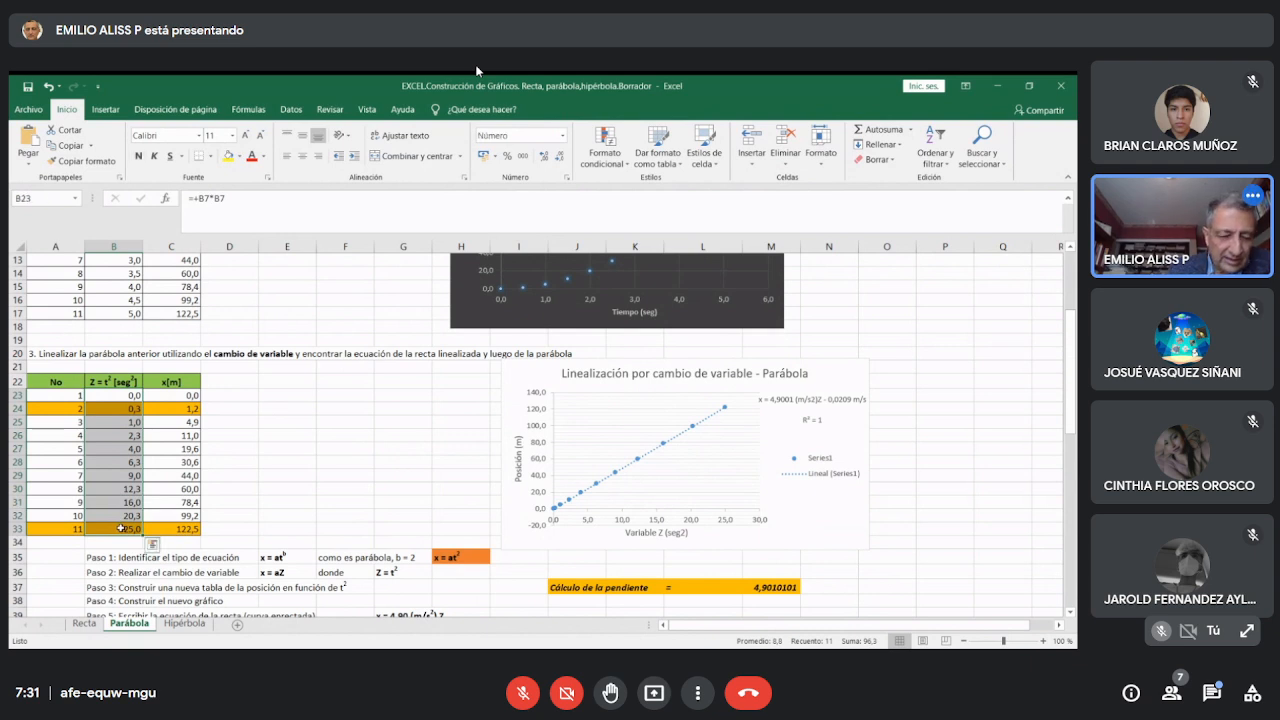
{"action": "left_click", "coordinate": [313, 460]}
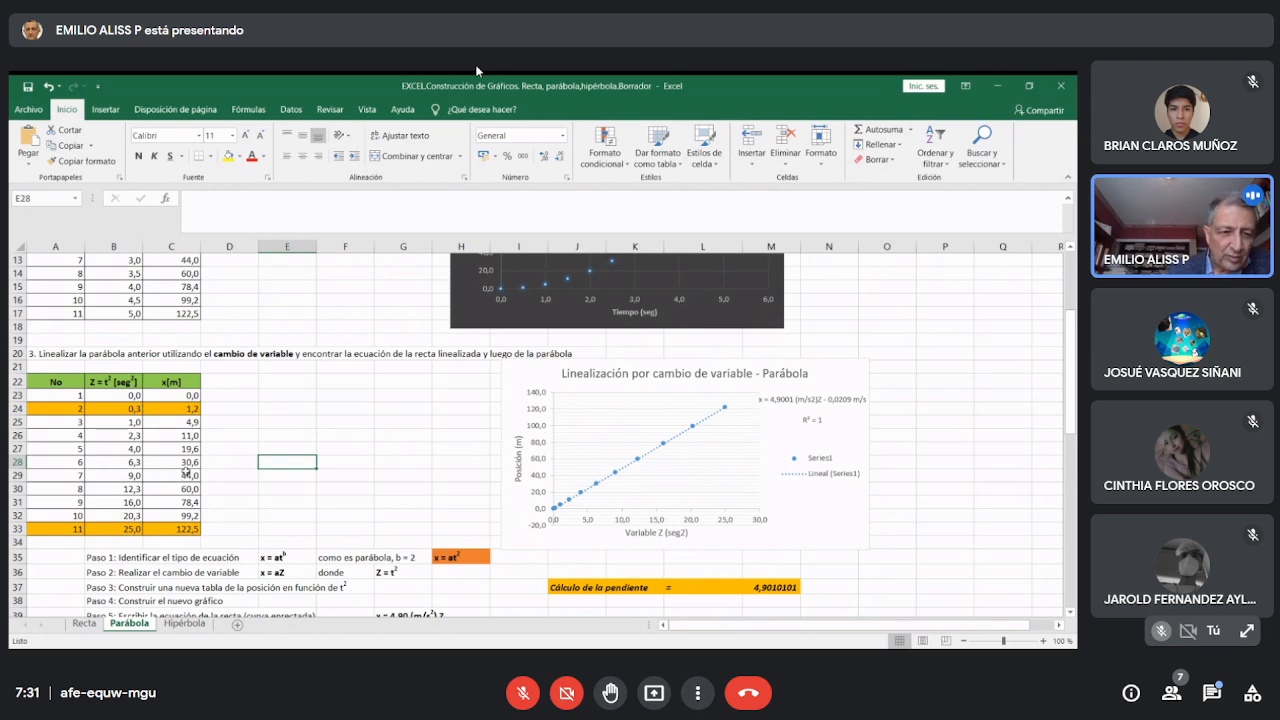
{"action": "left_click", "coordinate": [124, 409]}
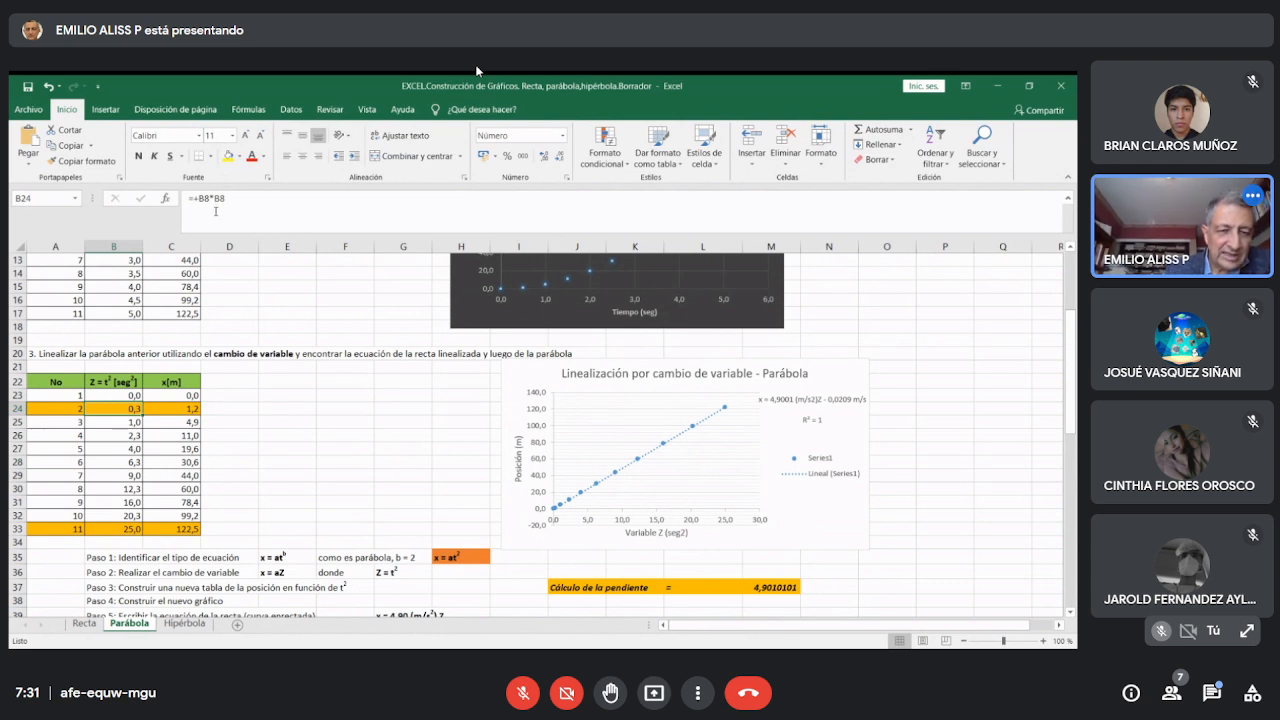
{"action": "left_click", "coordinate": [130, 422]}
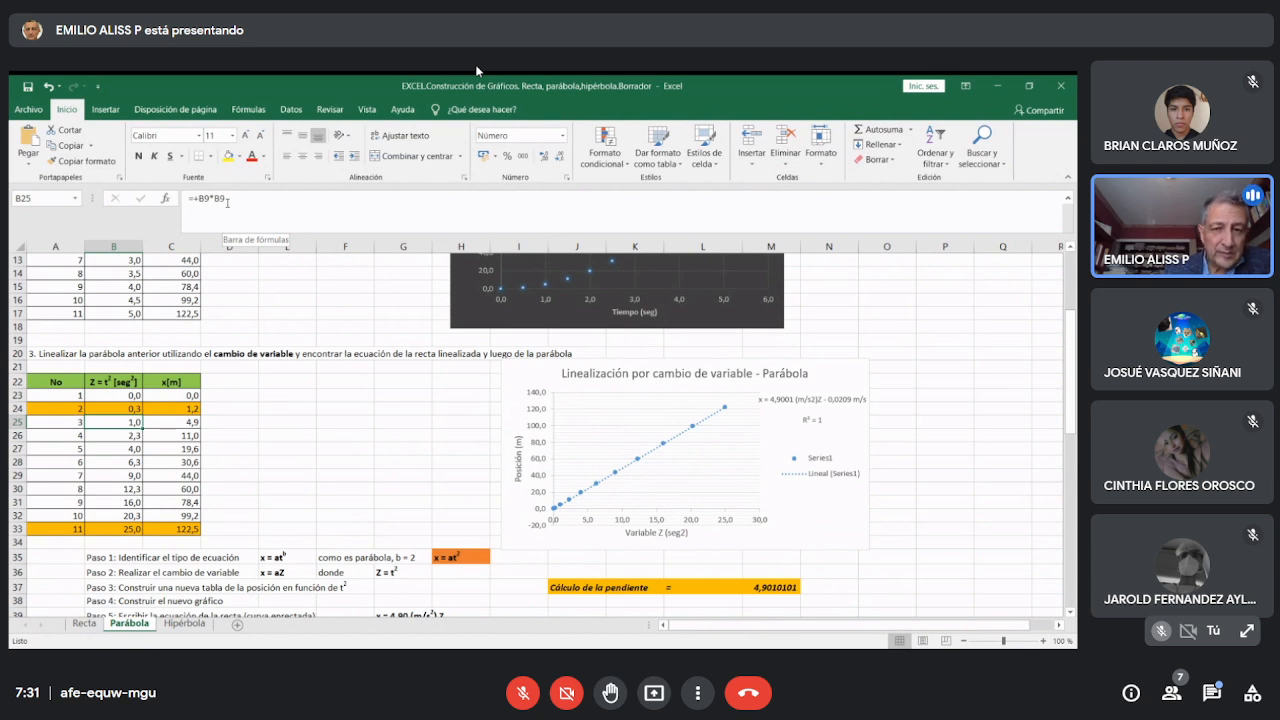
{"action": "left_click", "coordinate": [134, 451]}
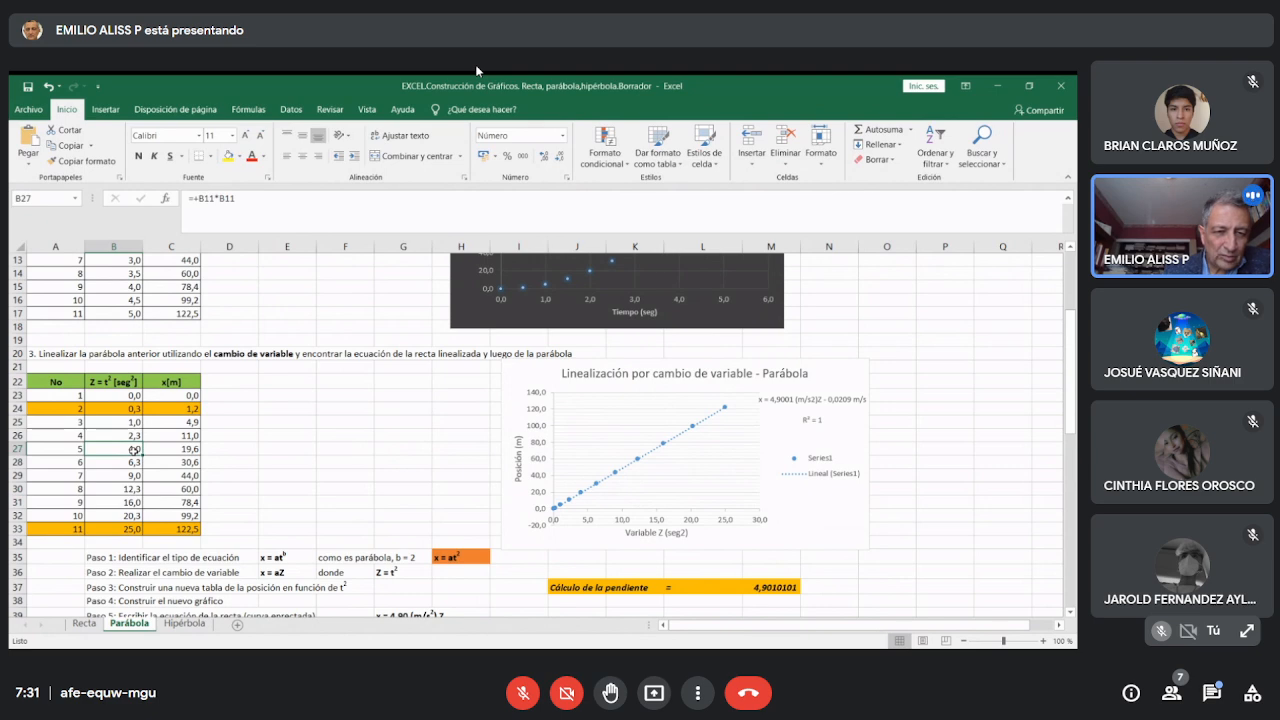
Clear the Z = t² values in cells B23:B33 of the linearization table.
{"action": "left_click_drag", "start_coordinate": [134, 396], "coordinate": [127, 531]}
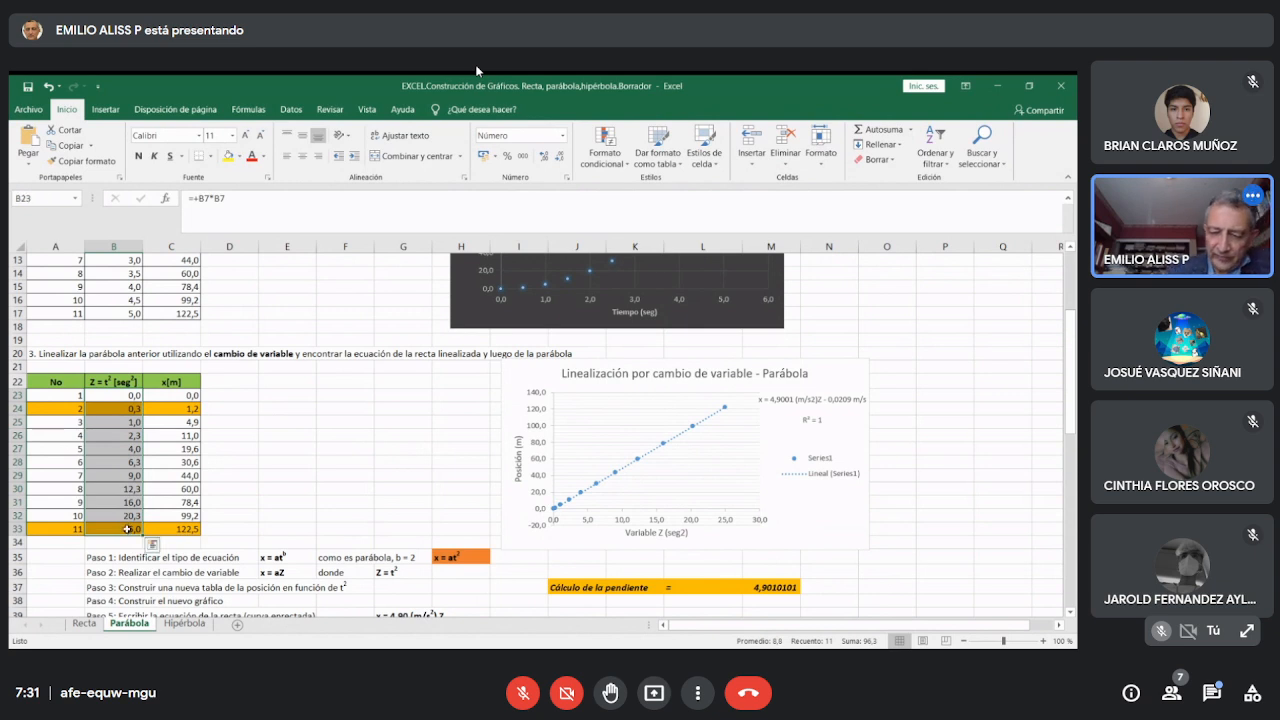
{"action": "key", "text": "Delete"}
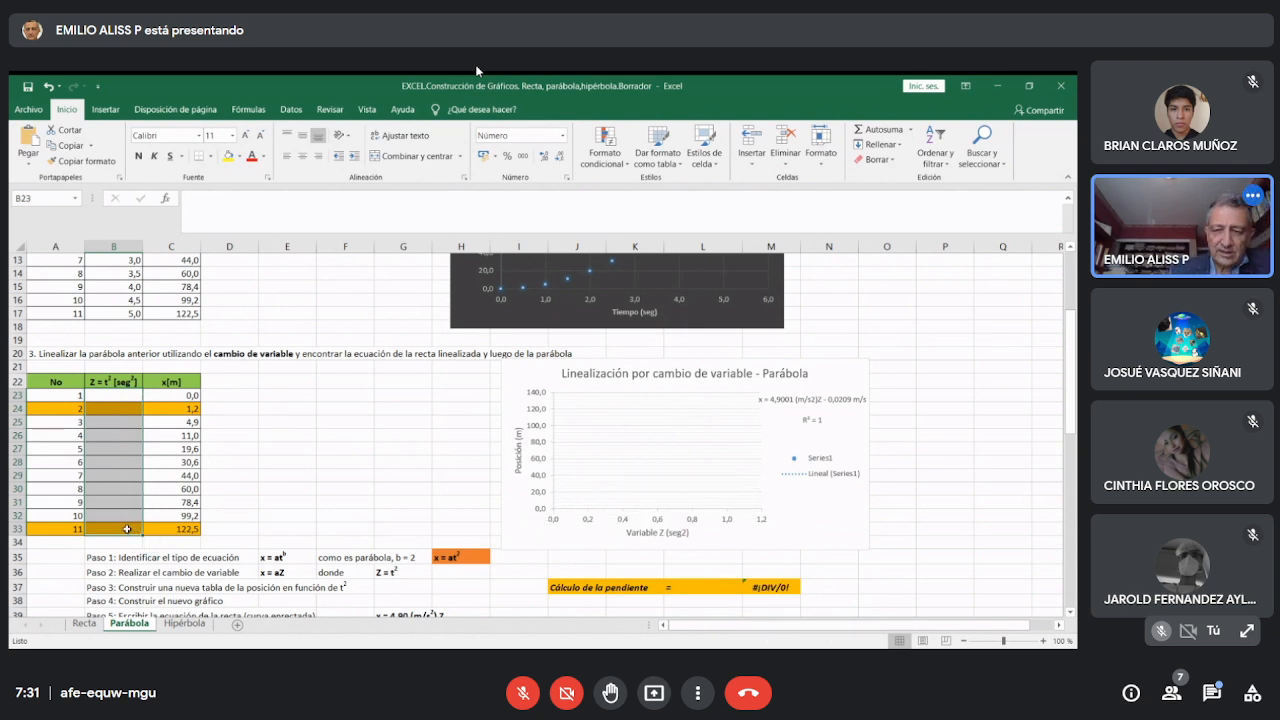
{"action": "left_click", "coordinate": [313, 475]}
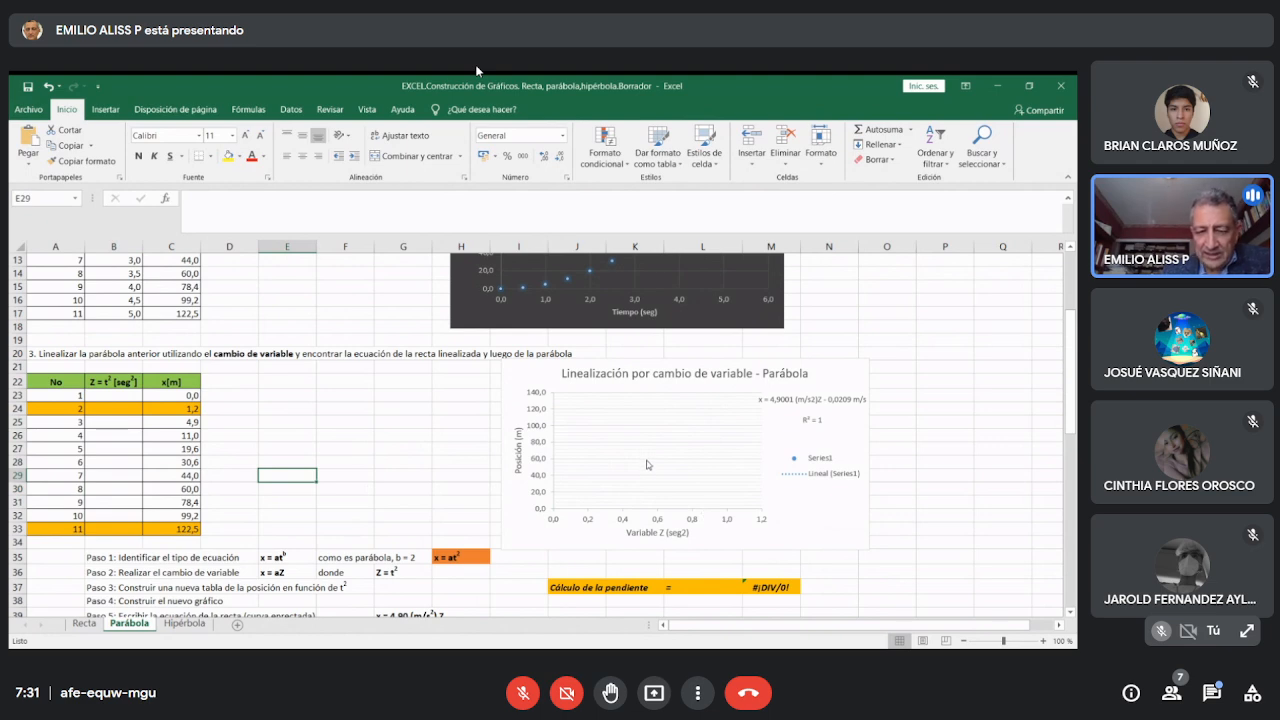
Calculate the first Z value in cell B23 by squaring its time with the formula +B7*B7.
{"action": "mouse_move", "coordinate": [1073, 359]}
{"action": "left_mouse_down"}
{"action": "mouse_move", "coordinate": [1073, 344]}
{"action": "mouse_move", "coordinate": [1073, 374]}
{"action": "left_mouse_up"}
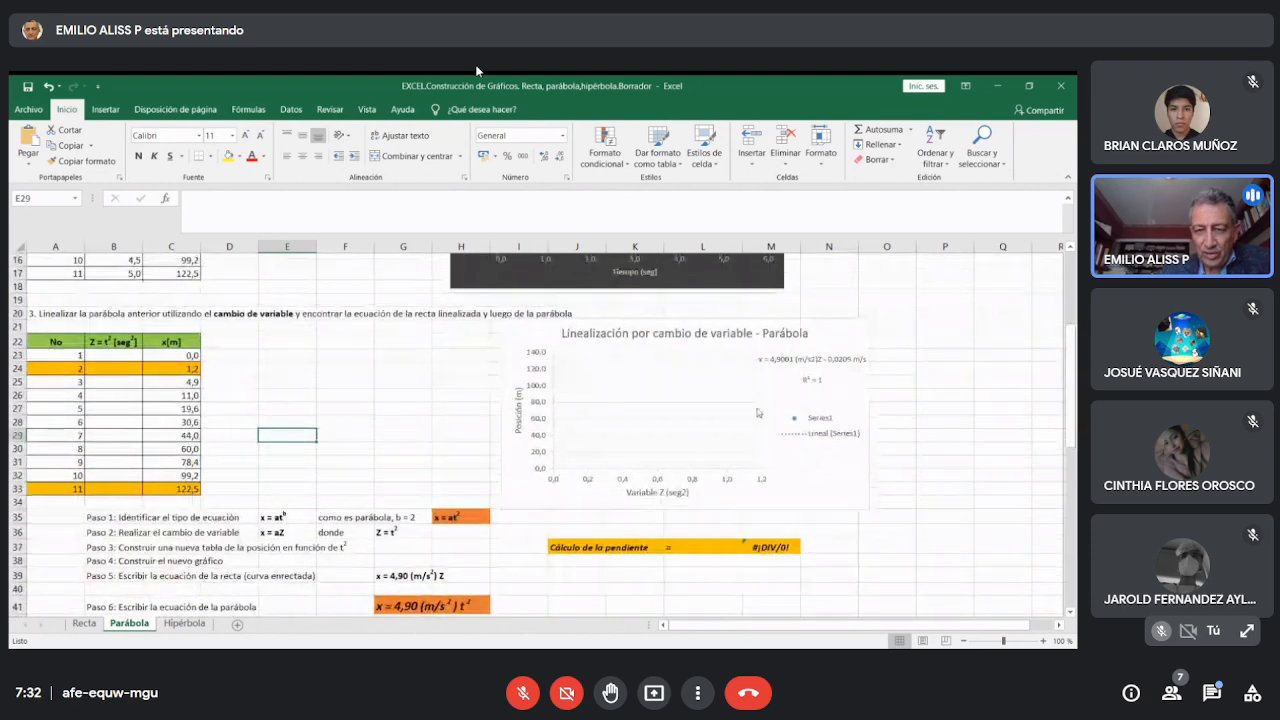
{"action": "left_click", "coordinate": [125, 357]}
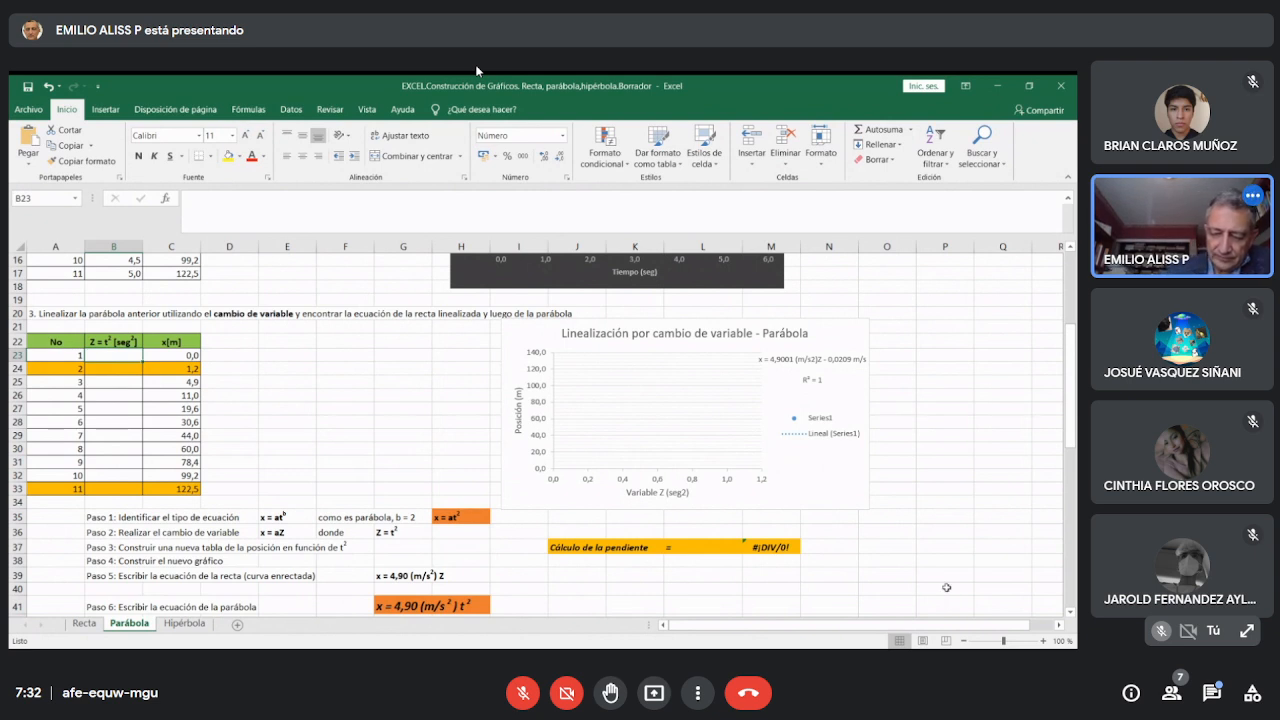
{"action": "type", "text": "+"}
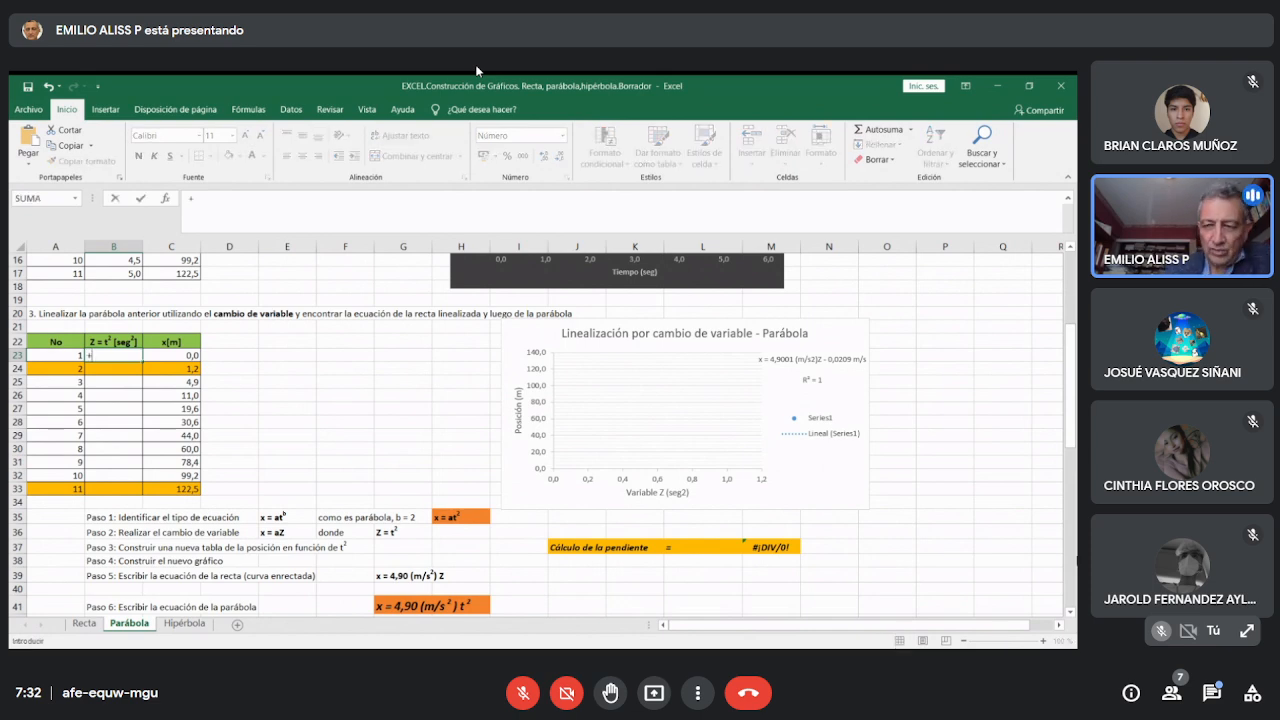
{"action": "left_click_drag", "start_coordinate": [1071, 381], "coordinate": [1075, 316]}
{"action": "left_click", "coordinate": [127, 314]}
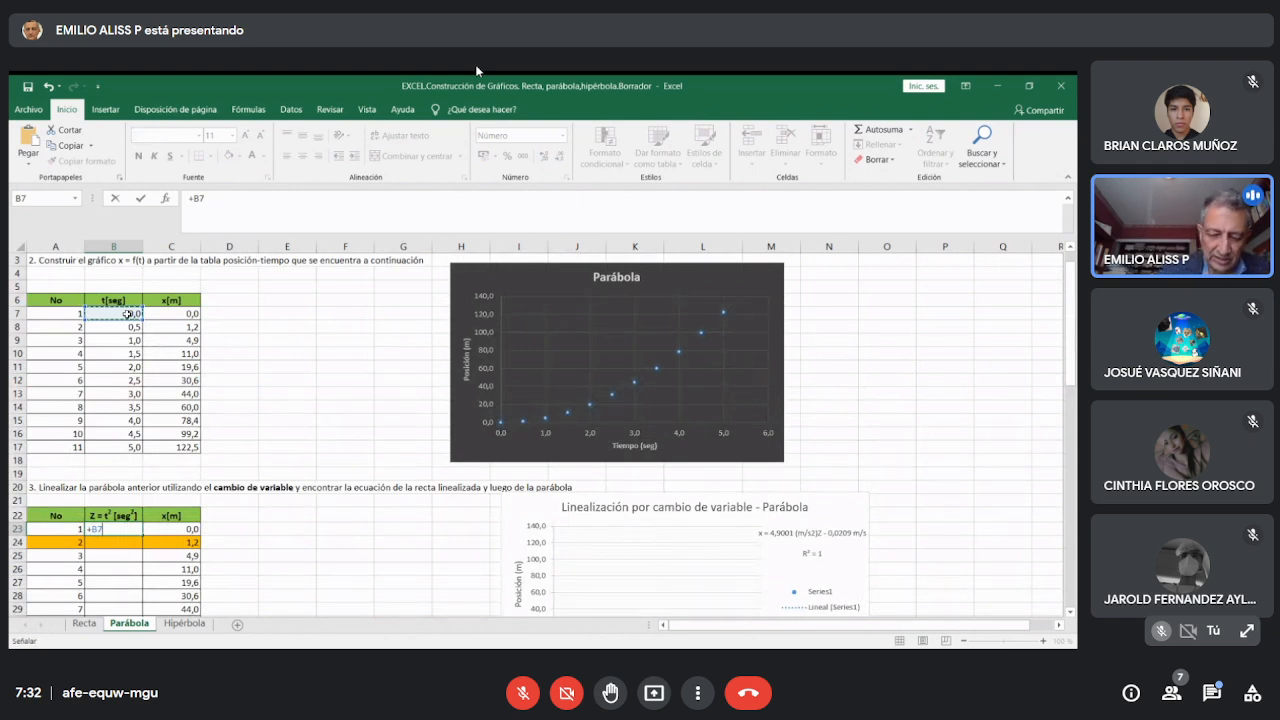
{"action": "type", "text": "*"}
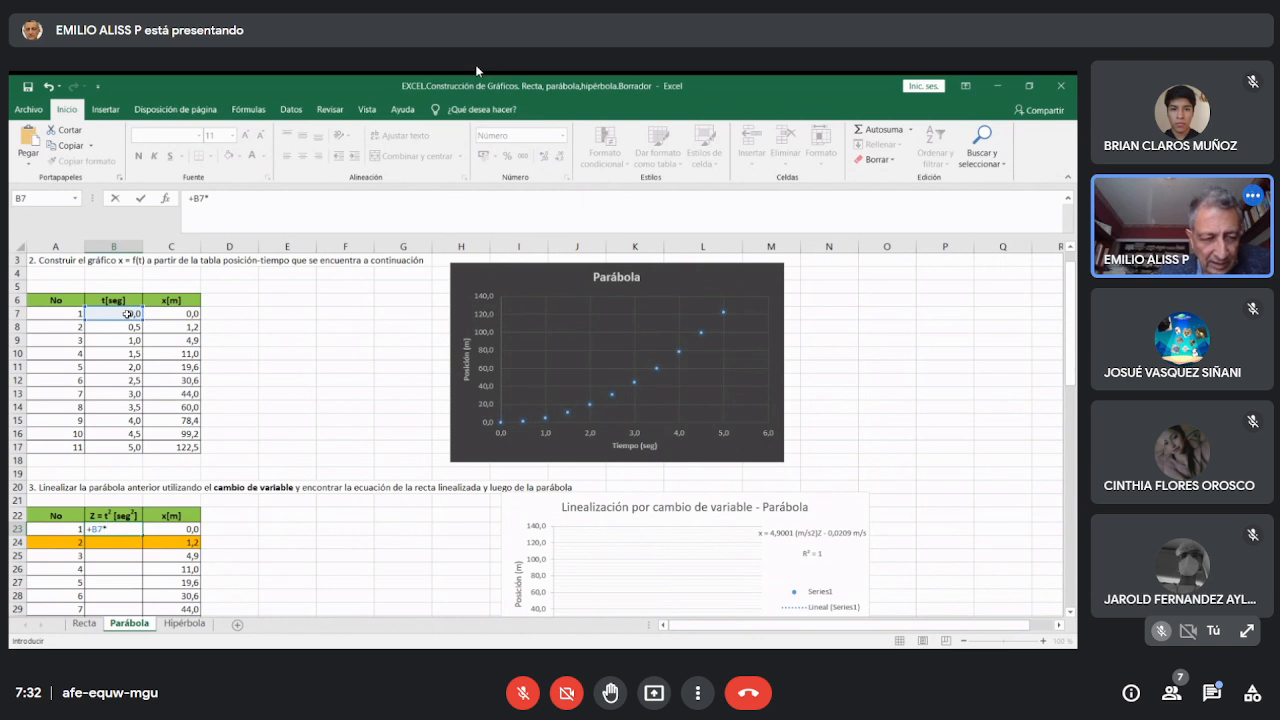
{"action": "left_click", "coordinate": [127, 314]}
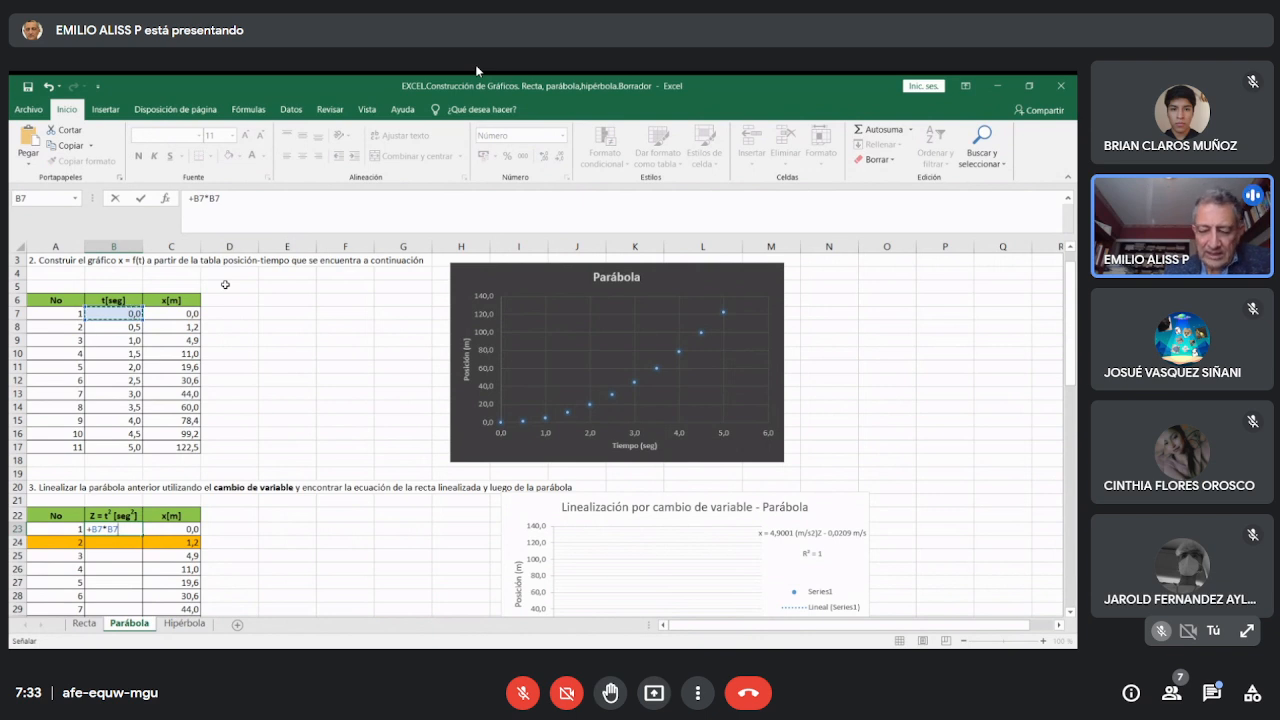
{"action": "key", "text": "Return"}
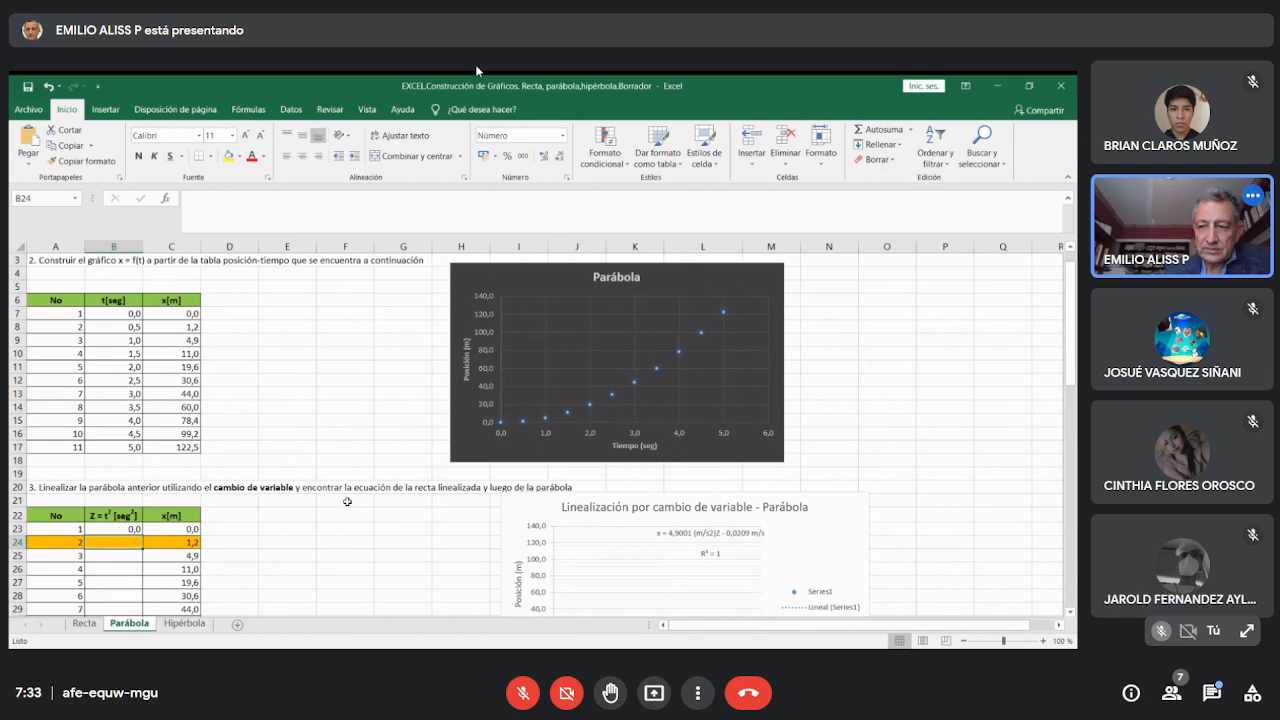
Fill the squared-time formula from cell B23 down through B33.
{"action": "left_click_drag", "start_coordinate": [1072, 313], "coordinate": [1071, 334]}
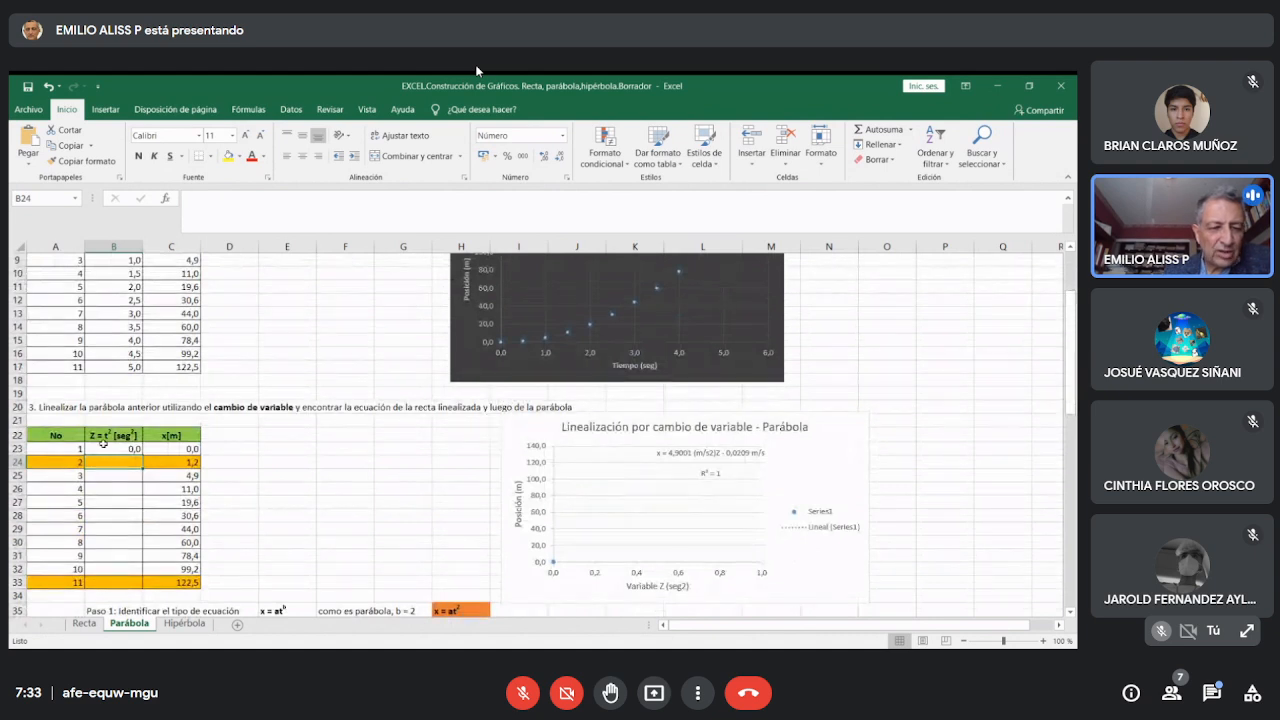
{"action": "left_click", "coordinate": [110, 446]}
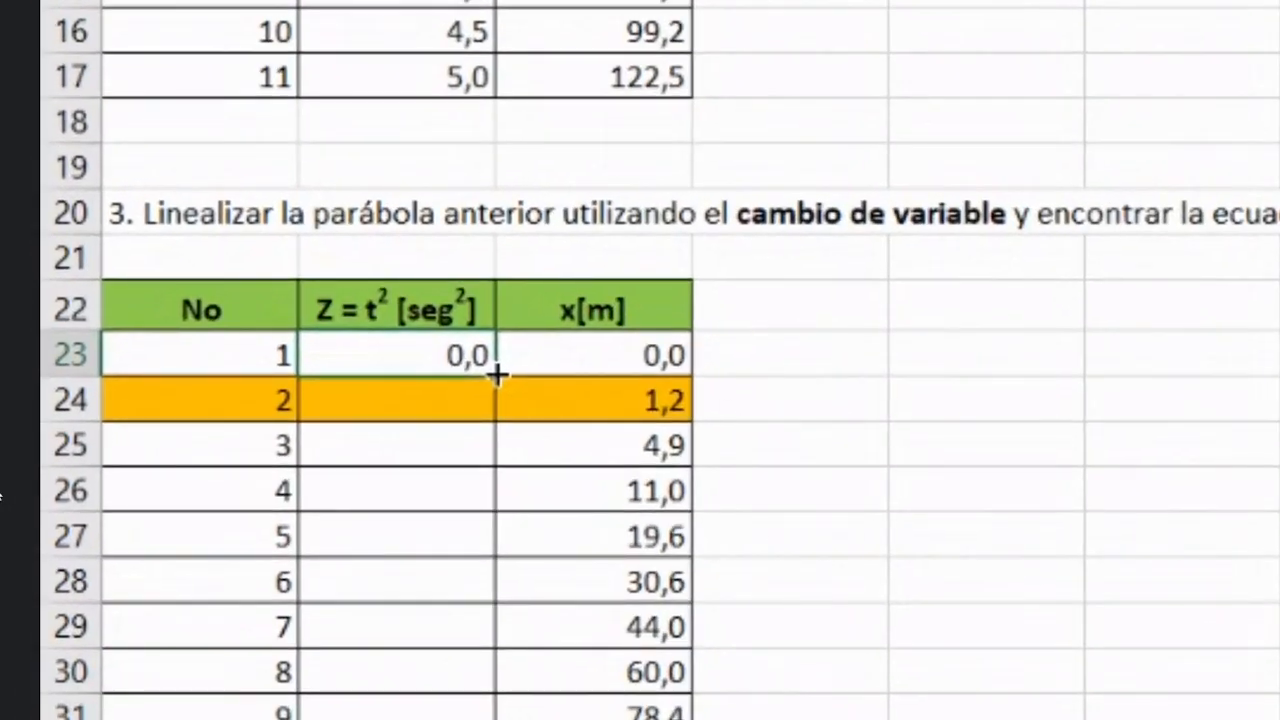
{"action": "left_click_drag", "start_coordinate": [498, 375], "coordinate": [484, 518]}
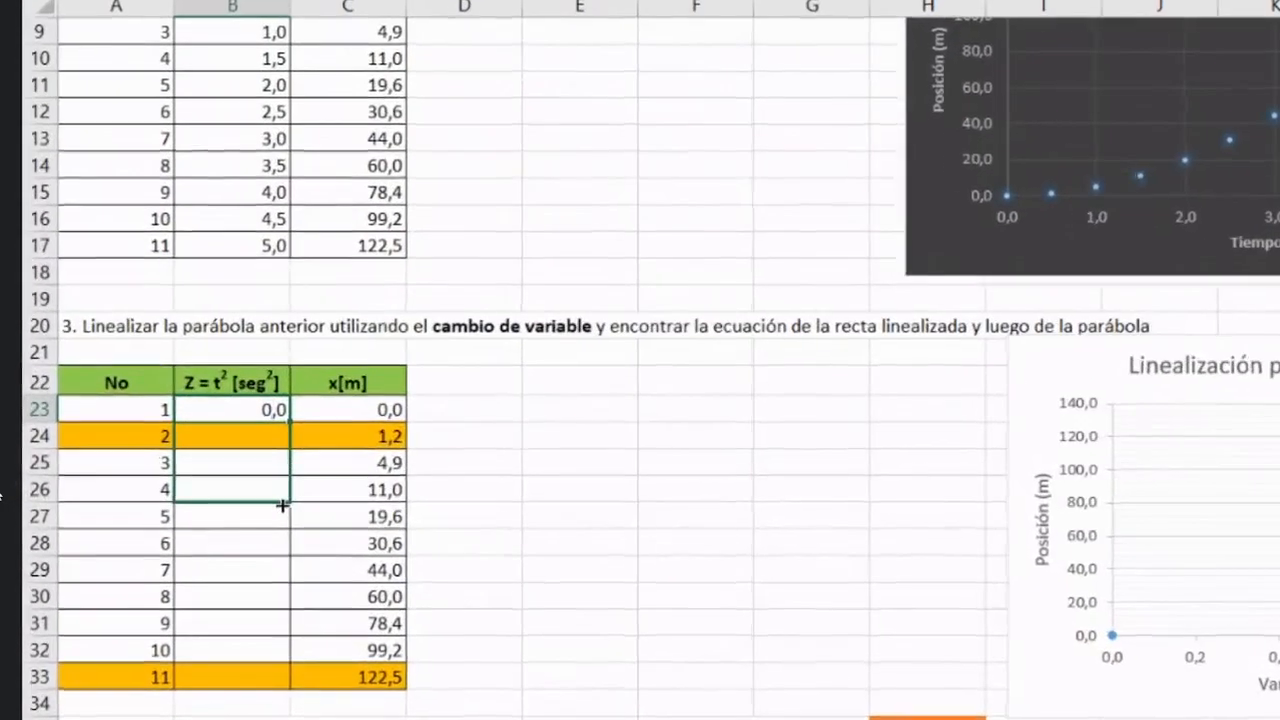
{"action": "left_click_drag", "start_coordinate": [283, 506], "coordinate": [280, 682]}
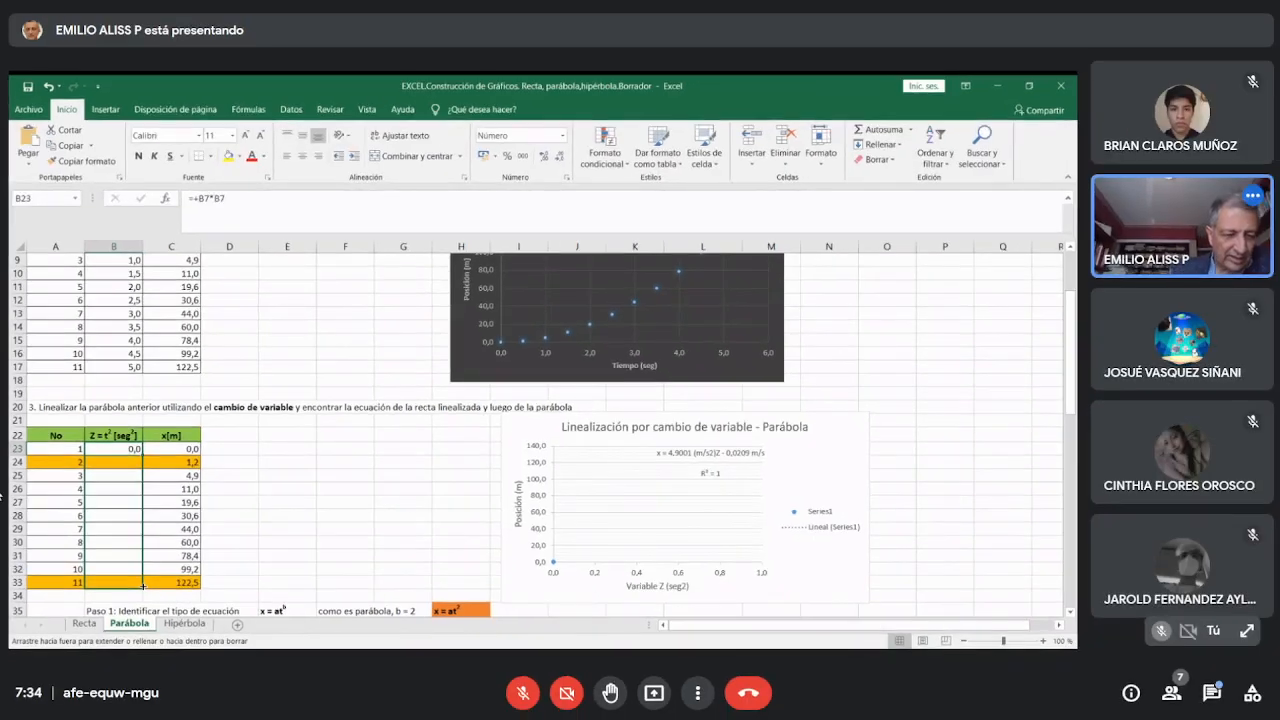
{"action": "left_click_drag", "start_coordinate": [143, 586], "coordinate": [144, 585]}
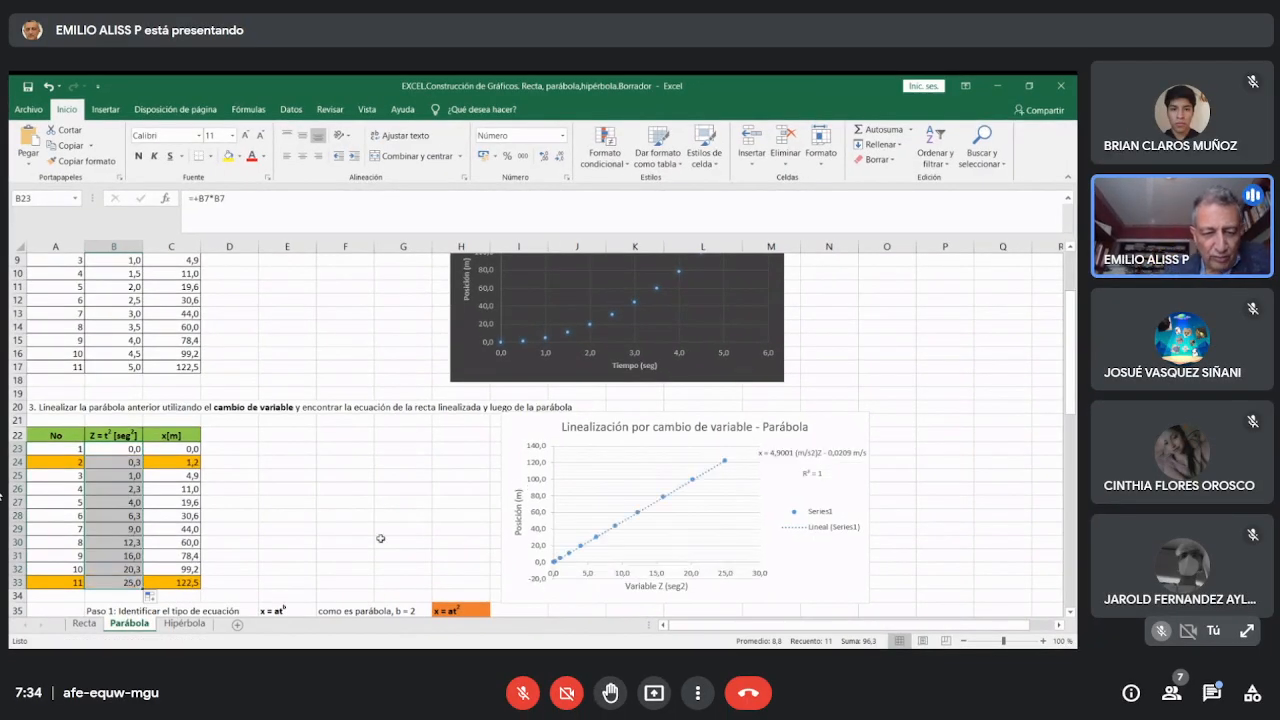
Restore the orange fill of cell B24 to match the rest of its highlighted table row.
{"action": "left_click", "coordinate": [397, 514]}
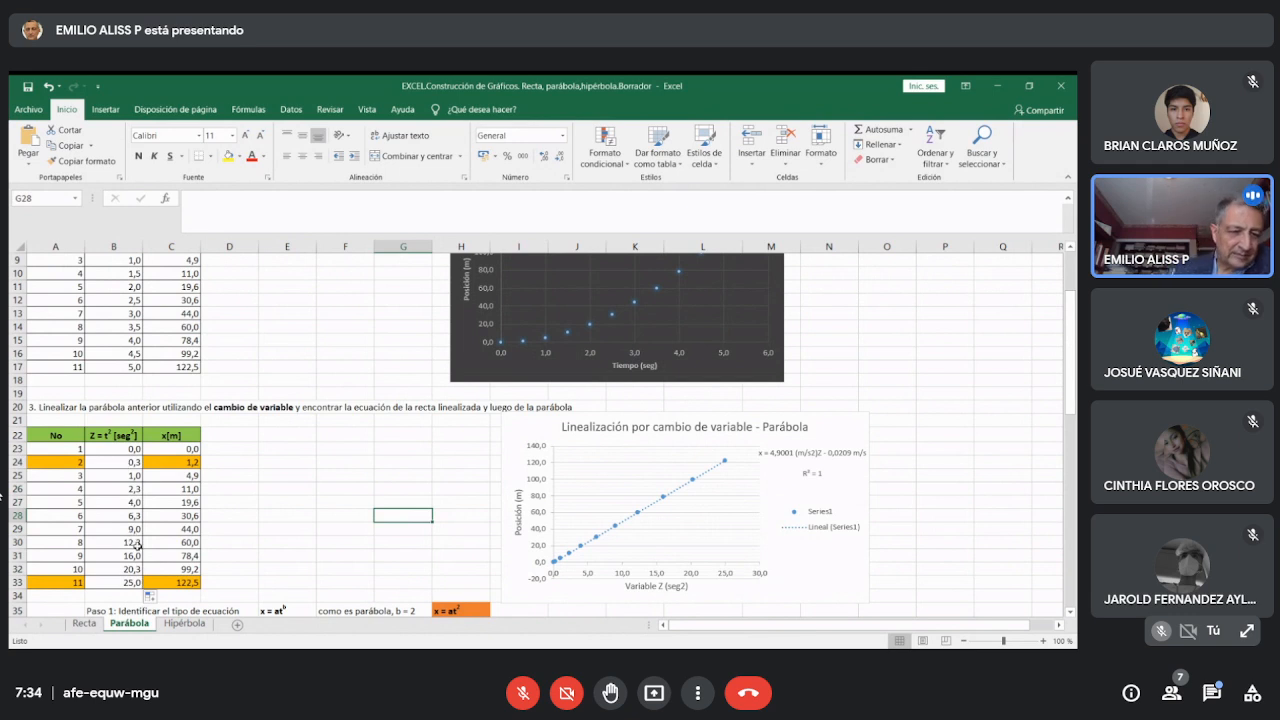
{"action": "left_click", "coordinate": [115, 461]}
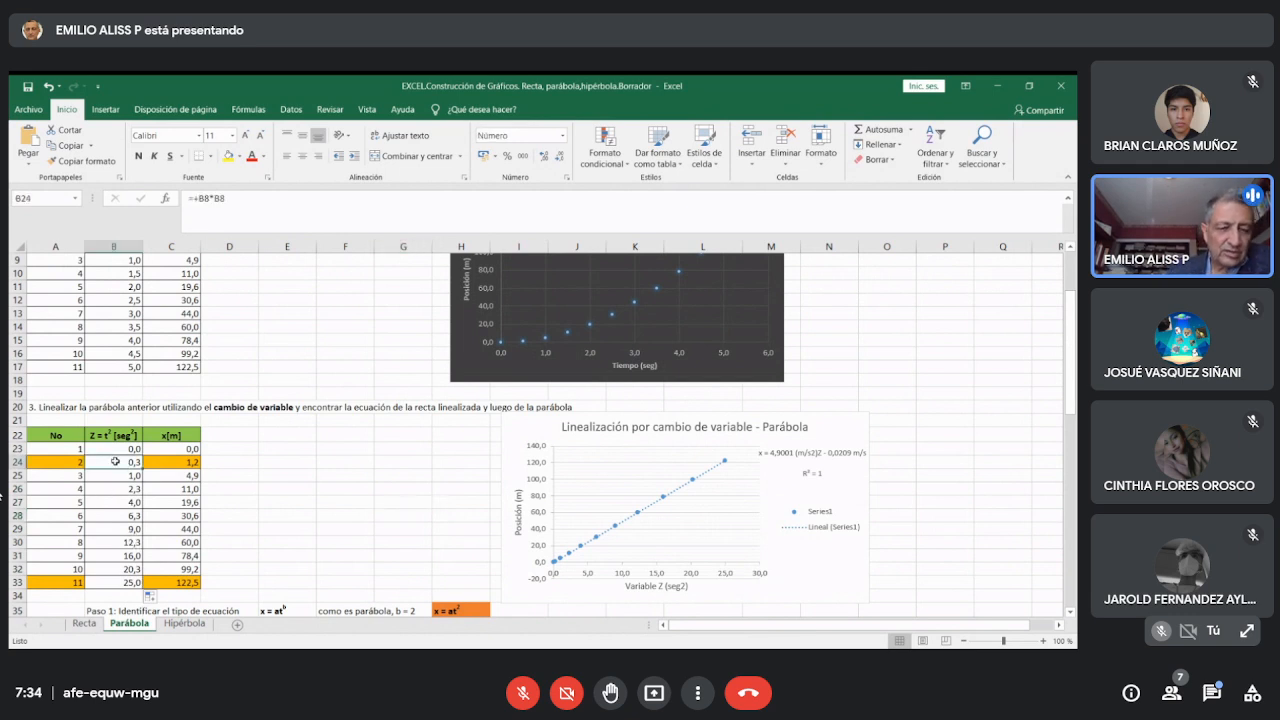
{"action": "left_click", "coordinate": [239, 157]}
{"action": "left_click", "coordinate": [250, 261]}
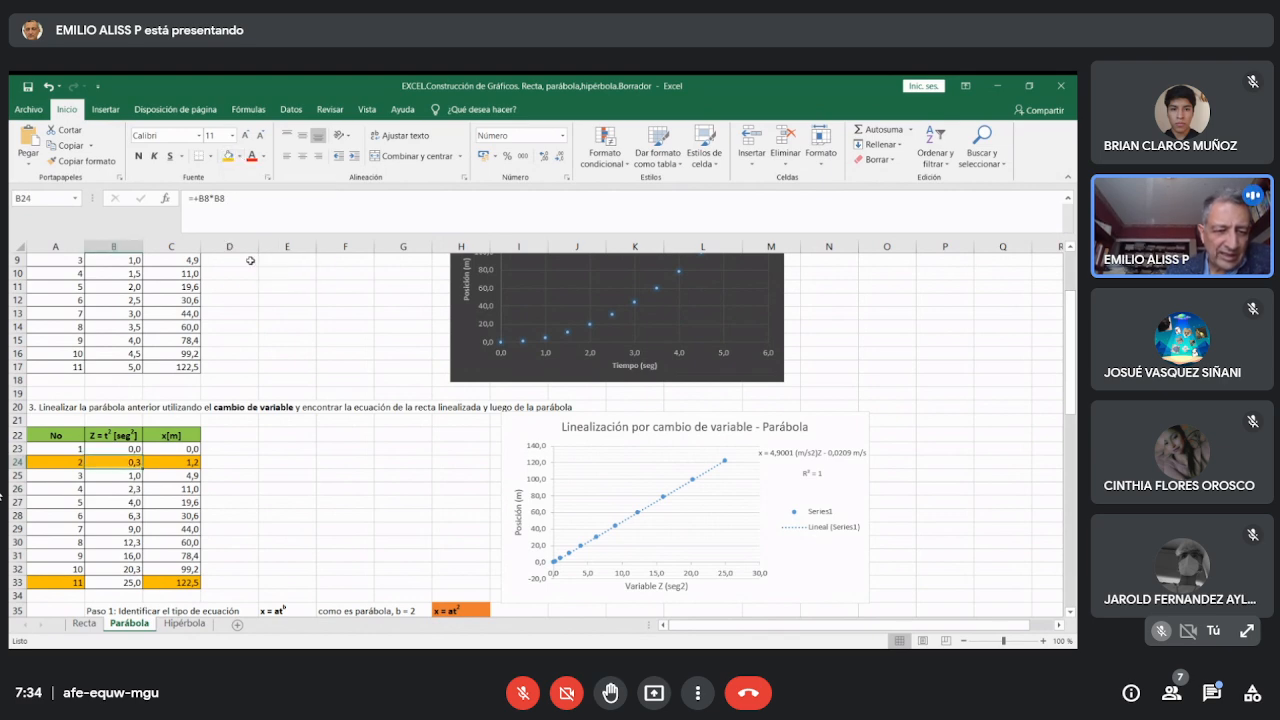
Restore the orange fill of cell B33 to match the rest of its highlighted table row.
{"action": "left_click", "coordinate": [115, 583]}
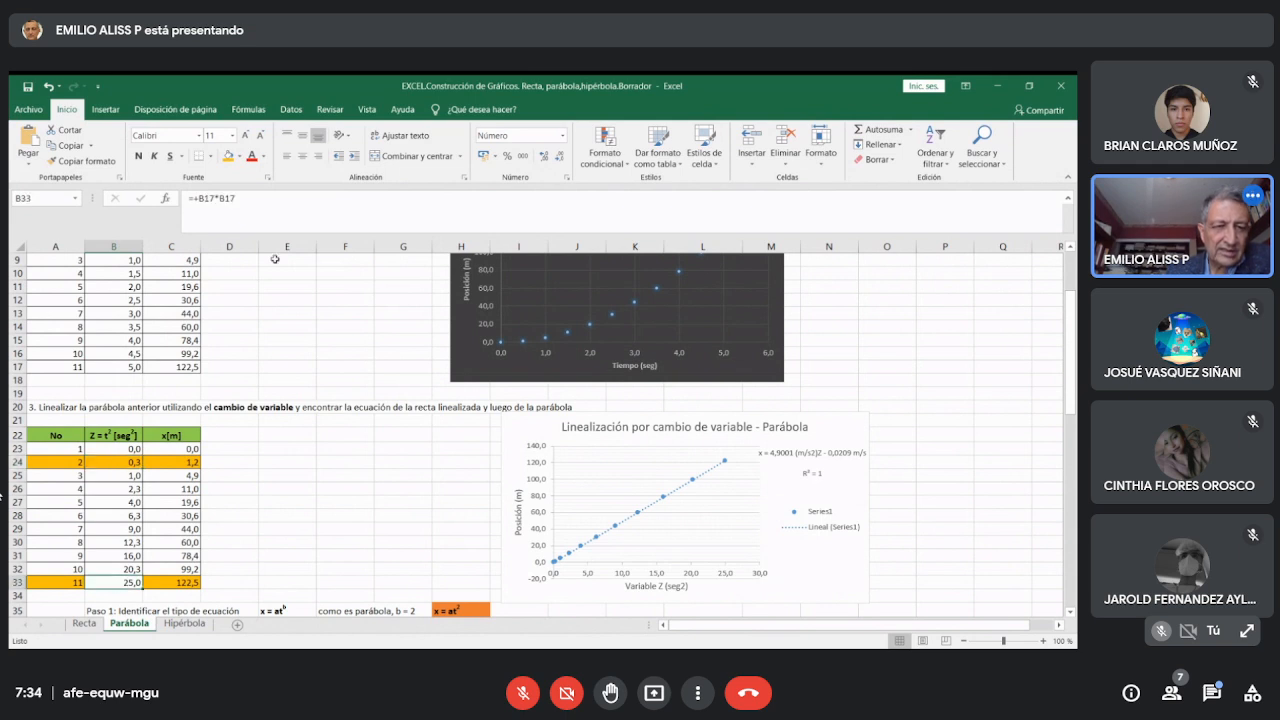
{"action": "left_click", "coordinate": [228, 156]}
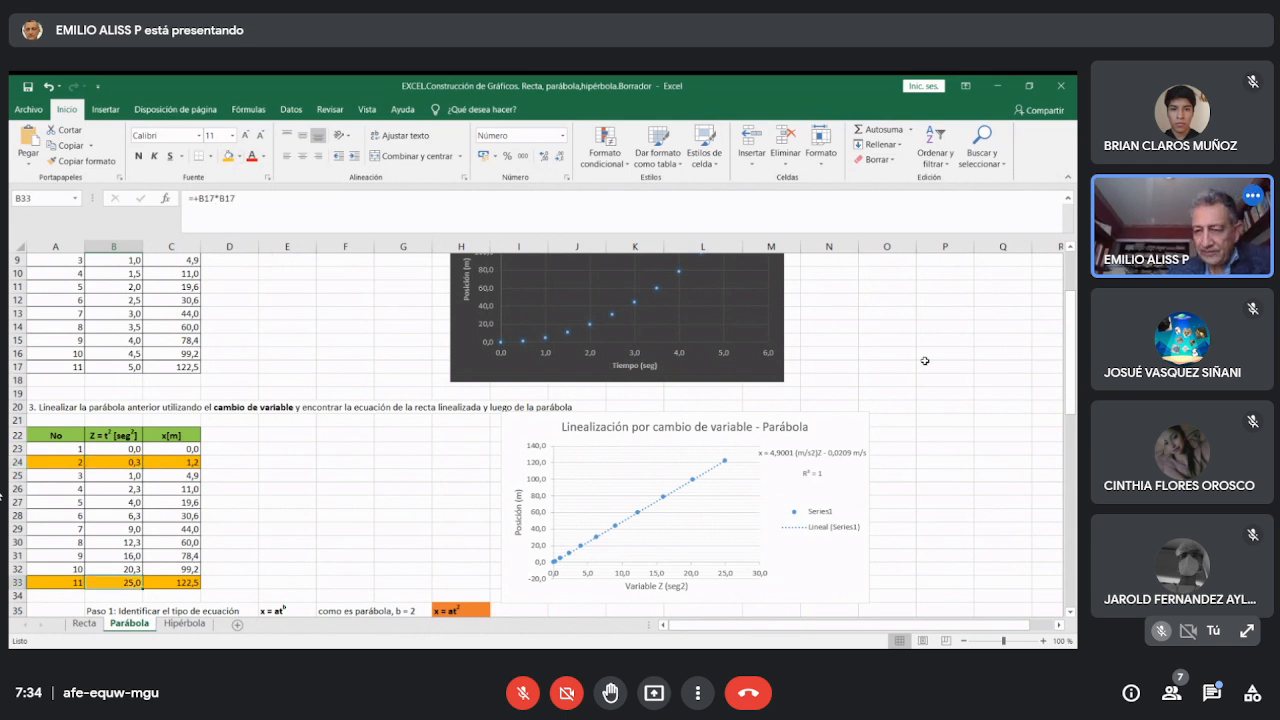
{"action": "left_click", "coordinate": [995, 379]}
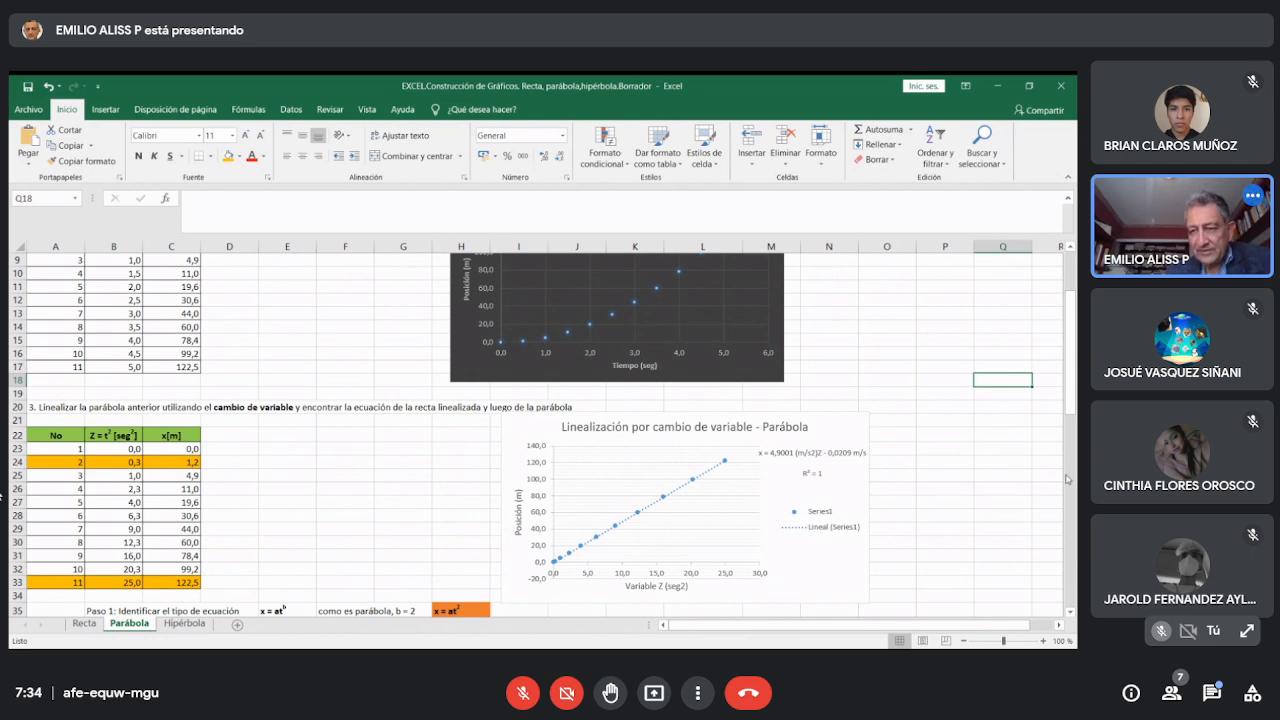
Make the trendline equation label in the Linealización por cambio de variable chart bold and give it an orange fill.
{"action": "left_click_drag", "start_coordinate": [1070, 322], "coordinate": [1070, 333]}
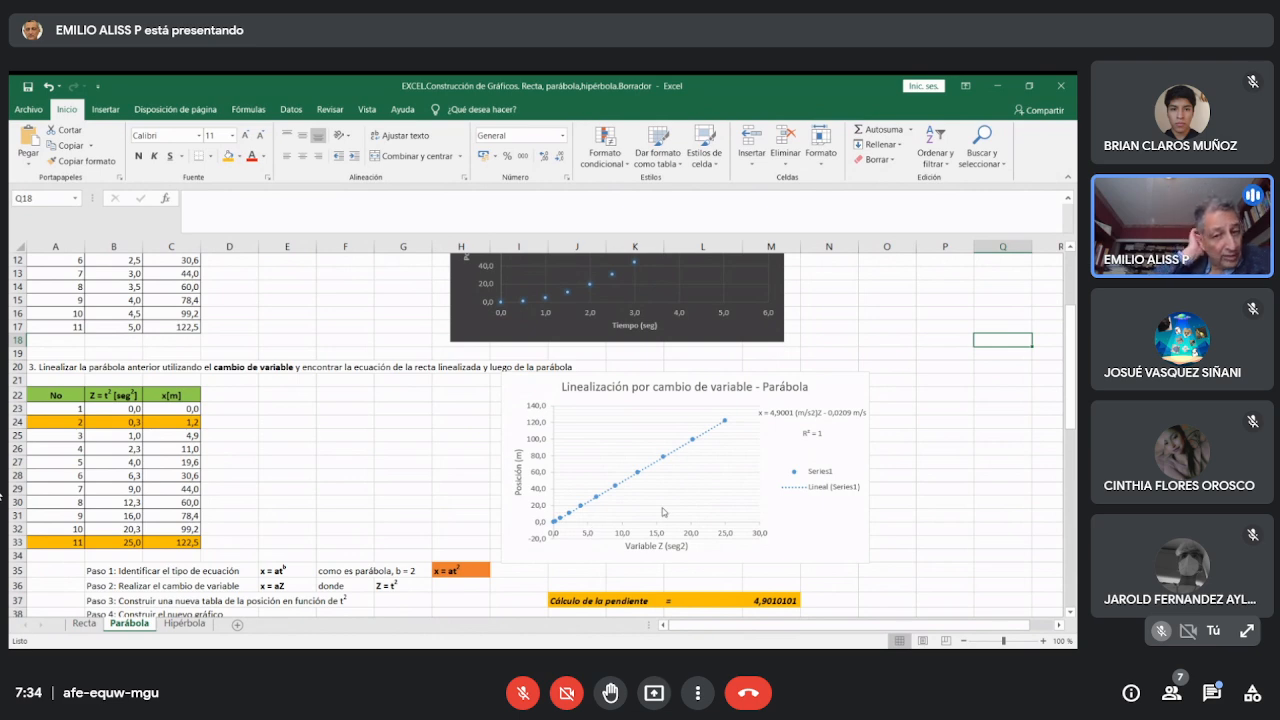
{"action": "left_click", "coordinate": [816, 413]}
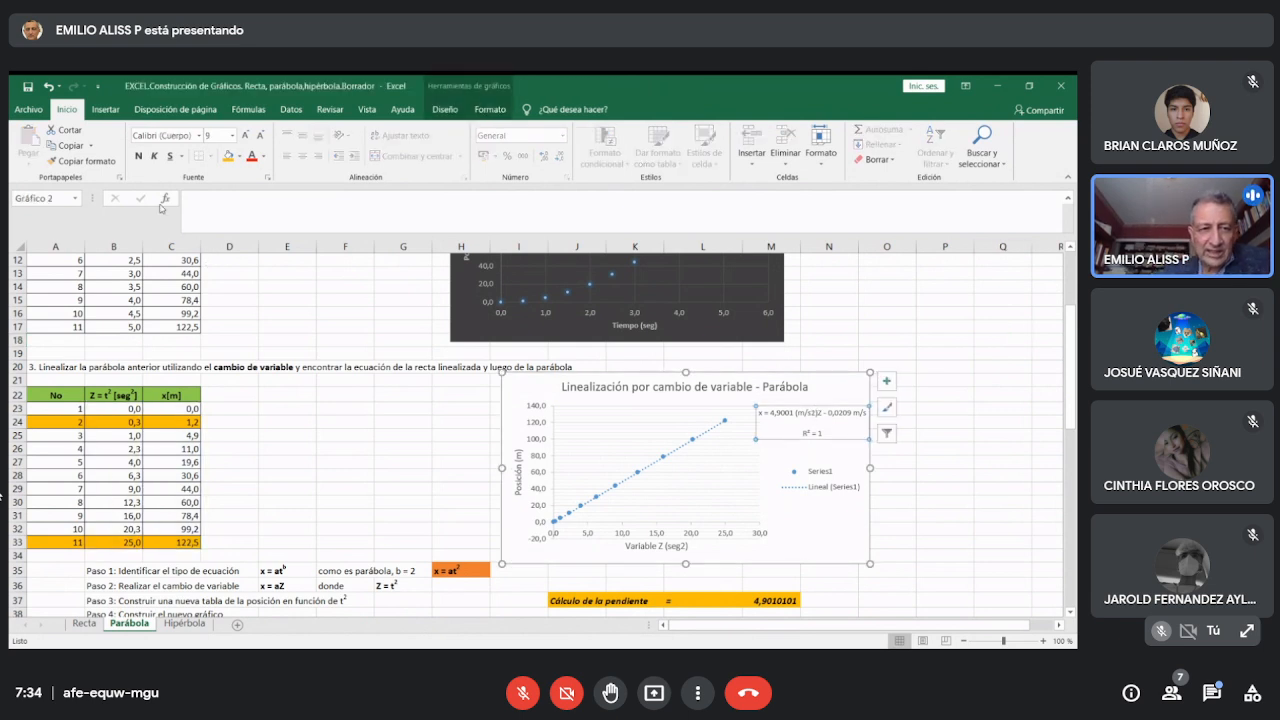
{"action": "left_click", "coordinate": [138, 156]}
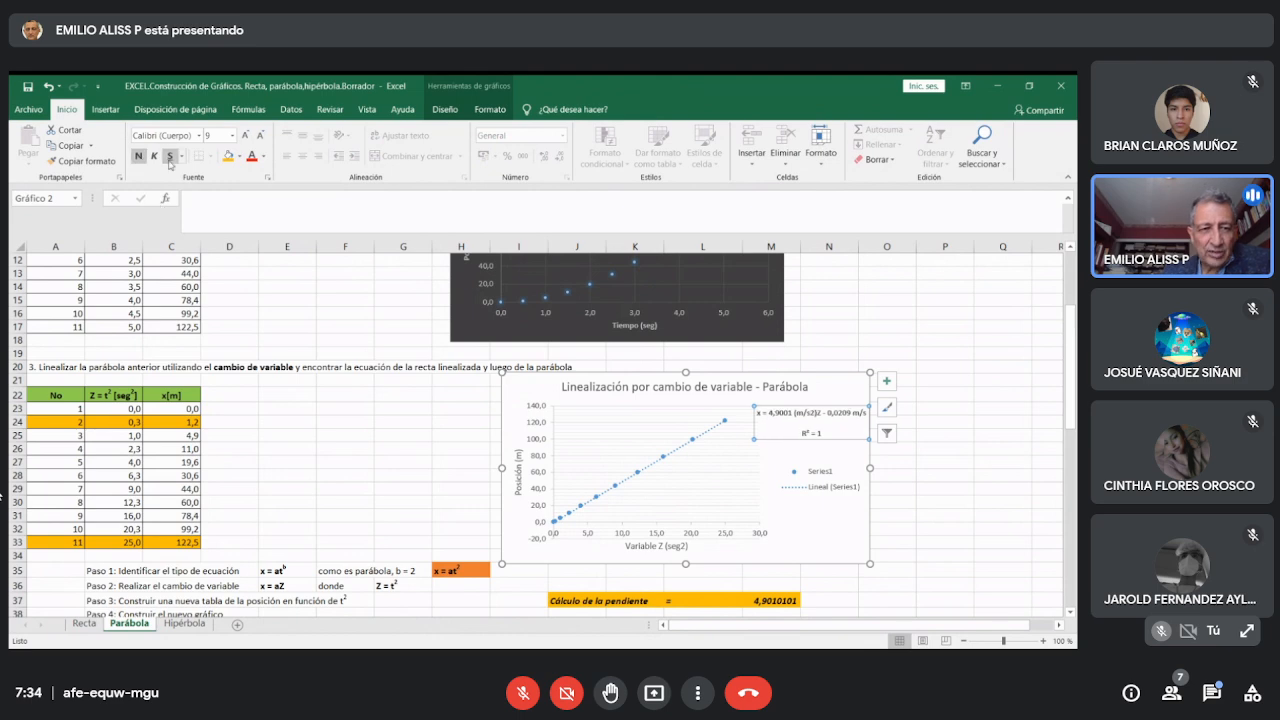
{"action": "left_click", "coordinate": [227, 157]}
{"action": "left_click", "coordinate": [1010, 447]}
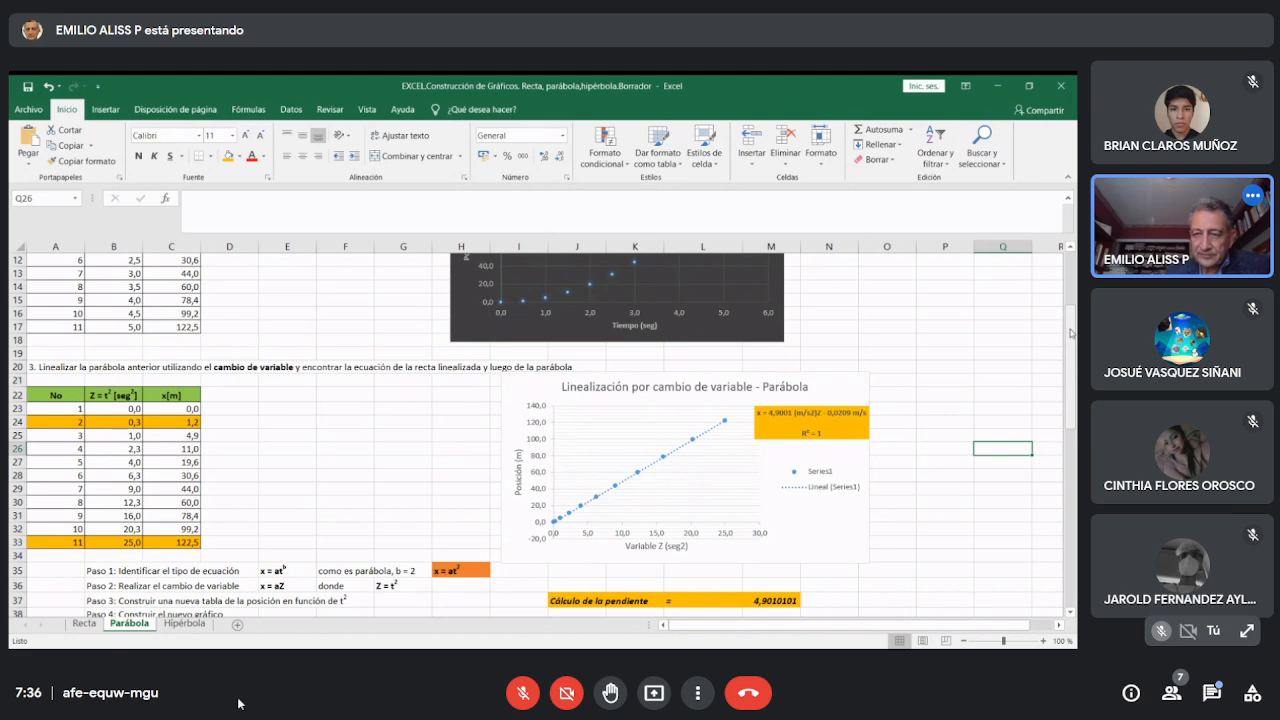
Review the change-of-variable steps, the slope calculation, the resulting parabola equation and the two observations beneath the linearization chart.
{"action": "left_click_drag", "start_coordinate": [1070, 333], "coordinate": [1072, 405]}
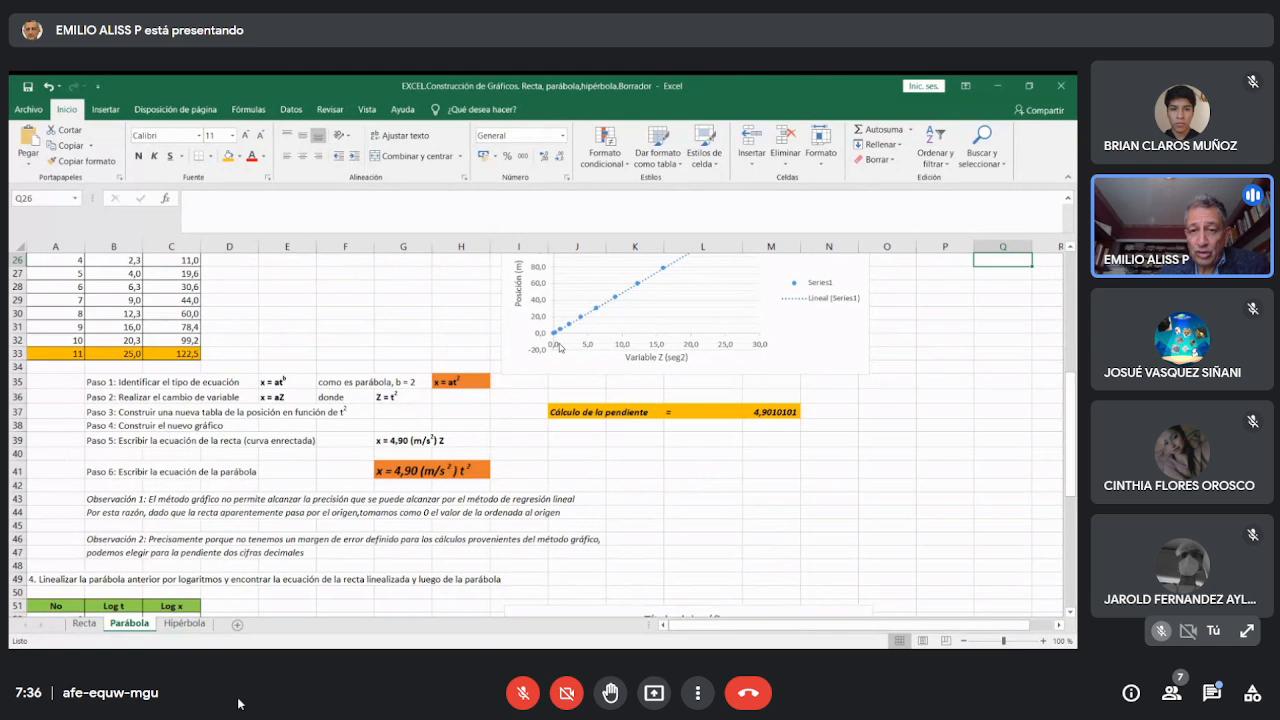
{"action": "left_click", "coordinate": [463, 380]}
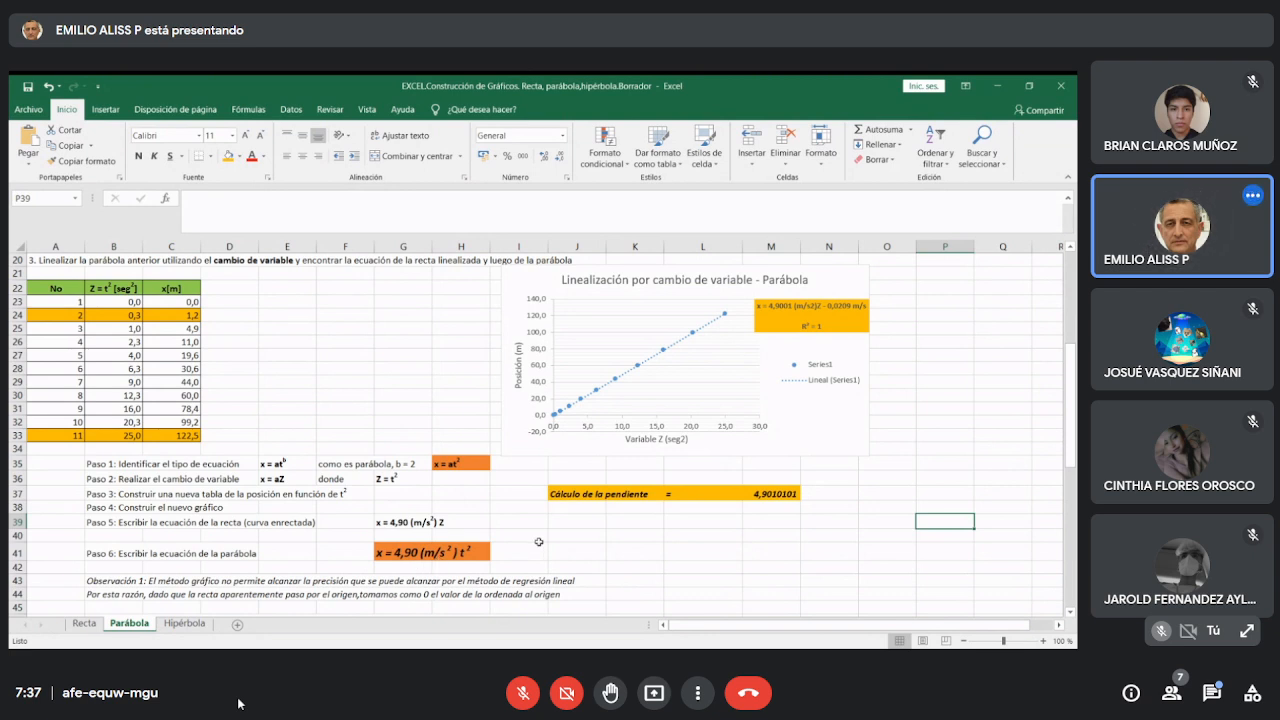
{"action": "left_click", "coordinate": [451, 551]}
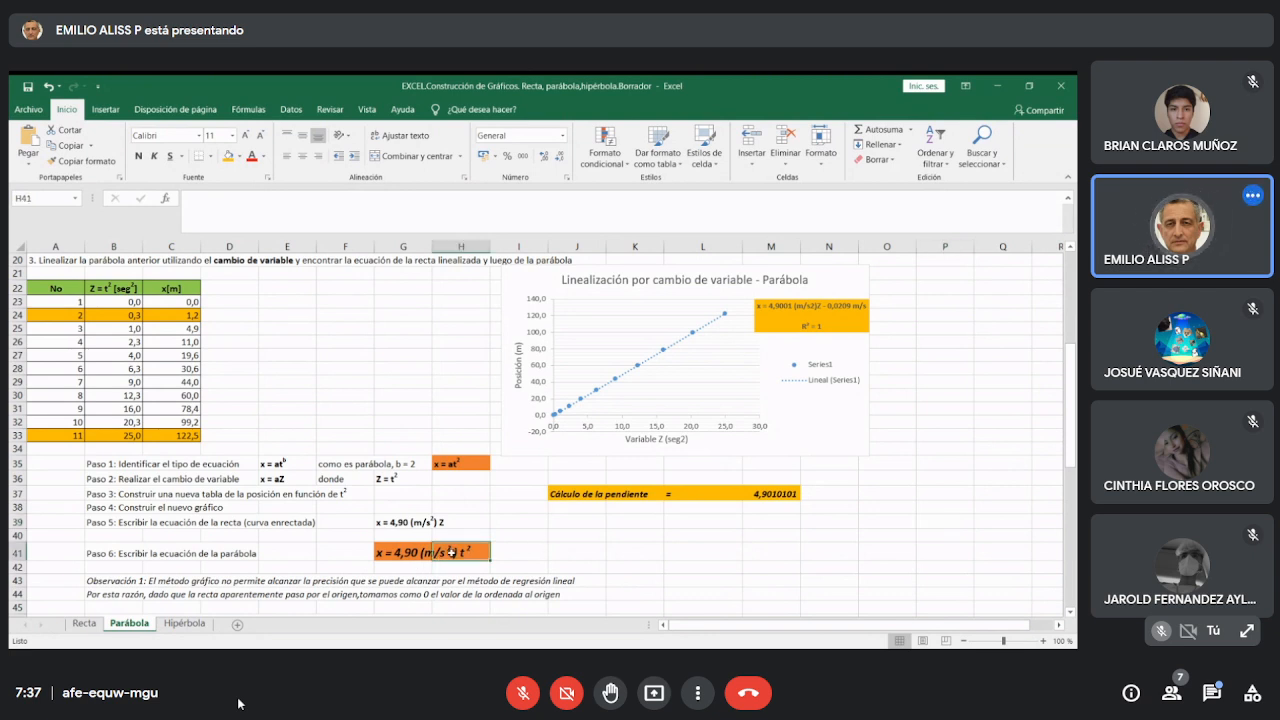
{"action": "left_click", "coordinate": [840, 552]}
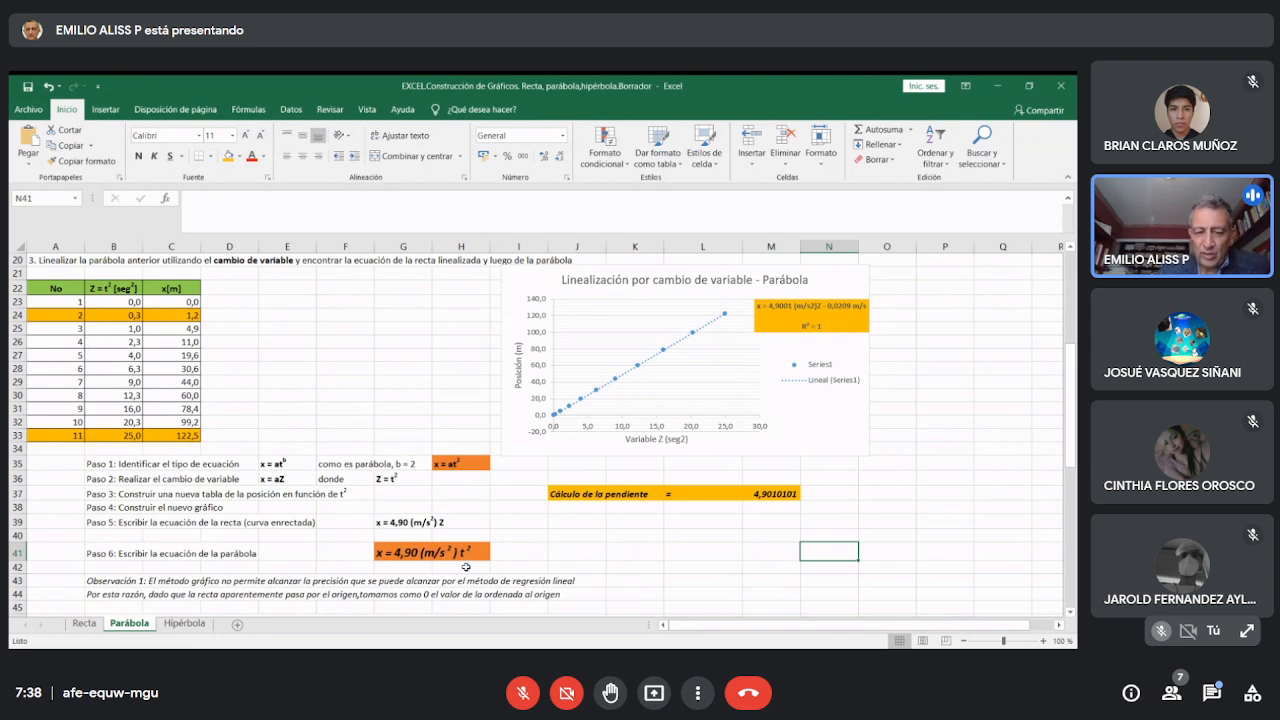
{"action": "left_click", "coordinate": [1001, 497]}
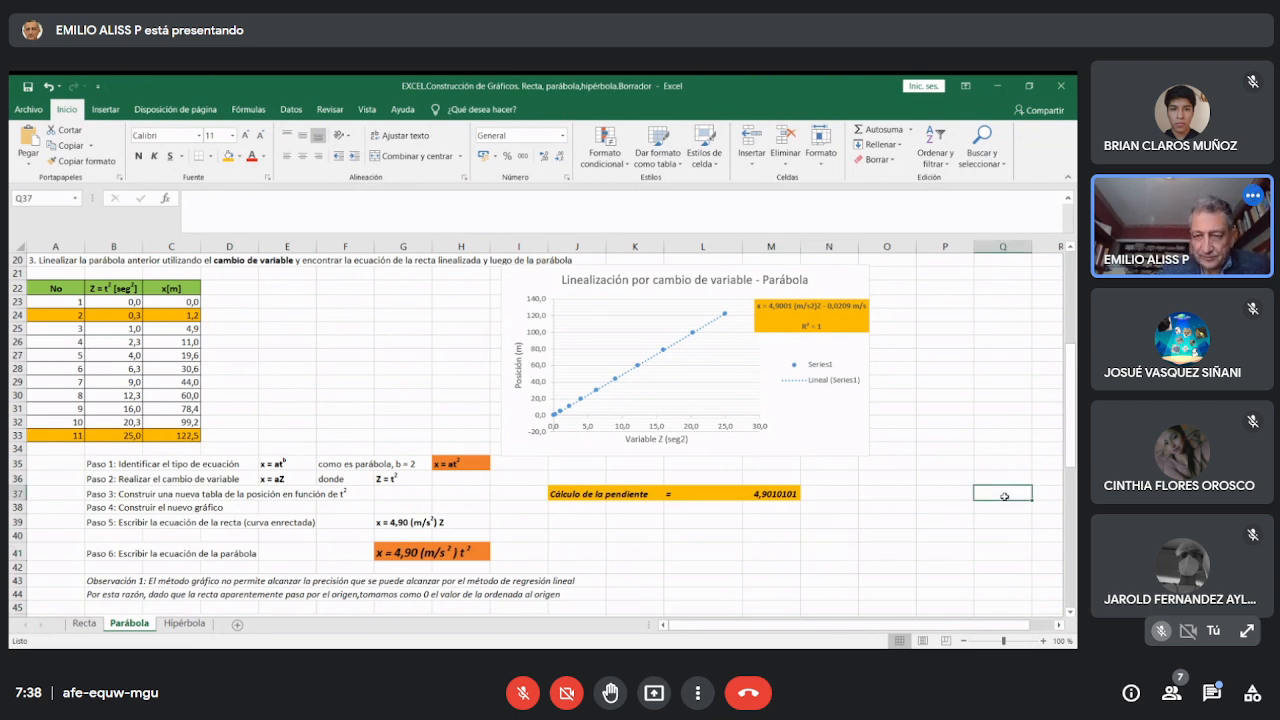
{"action": "left_click_drag", "start_coordinate": [1071, 372], "coordinate": [1058, 440]}
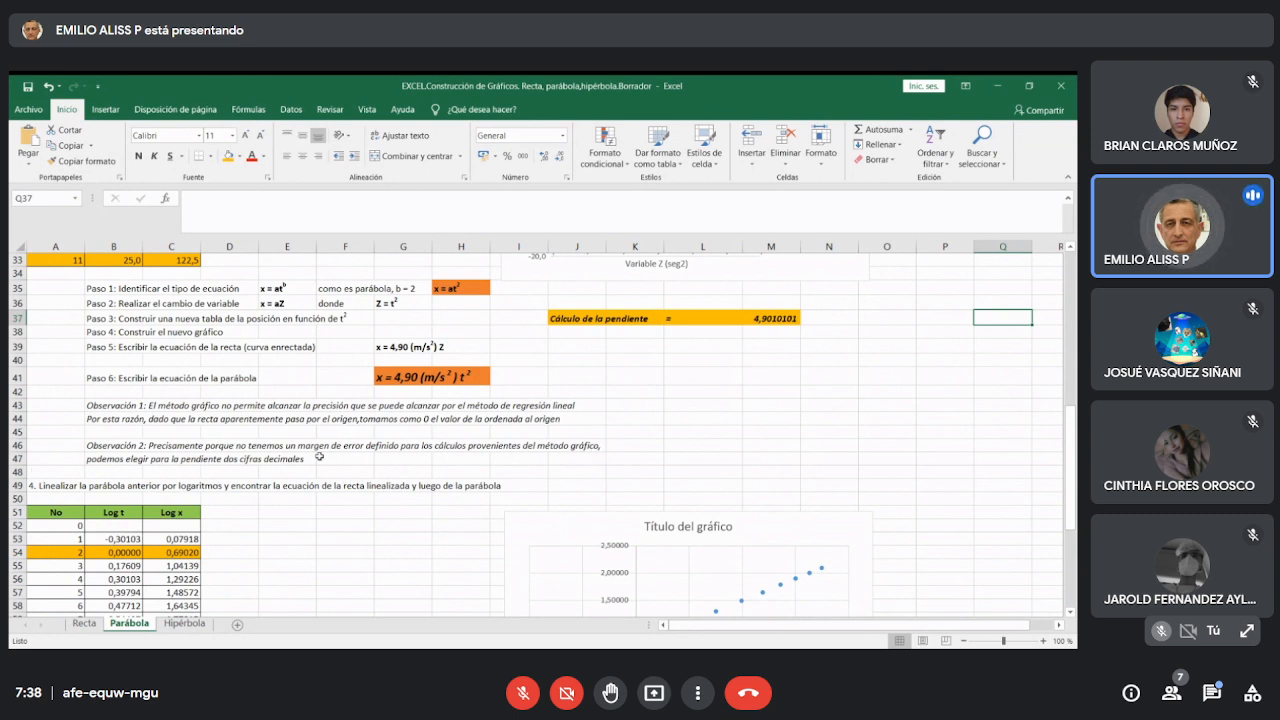
{"action": "left_click", "coordinate": [860, 418]}
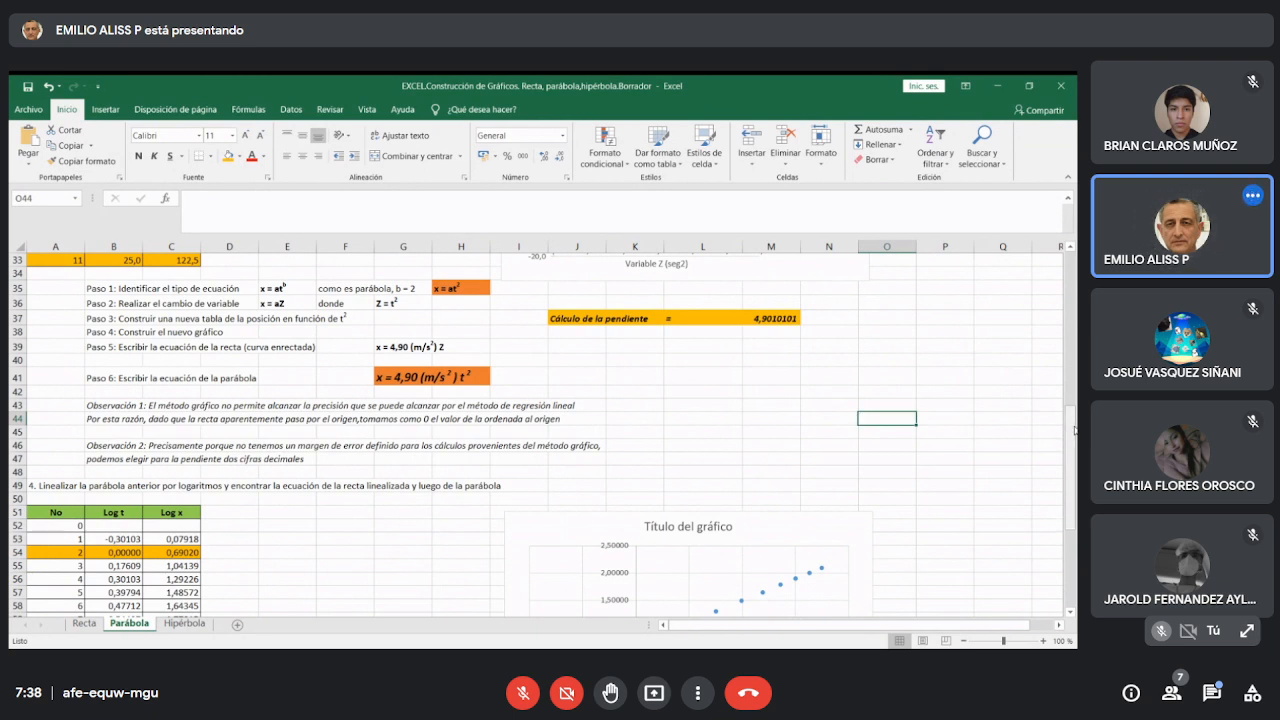
{"action": "mouse_move", "coordinate": [1073, 442]}
{"action": "left_mouse_down"}
{"action": "mouse_move", "coordinate": [1073, 365]}
{"action": "mouse_move", "coordinate": [1073, 428]}
{"action": "left_mouse_up"}
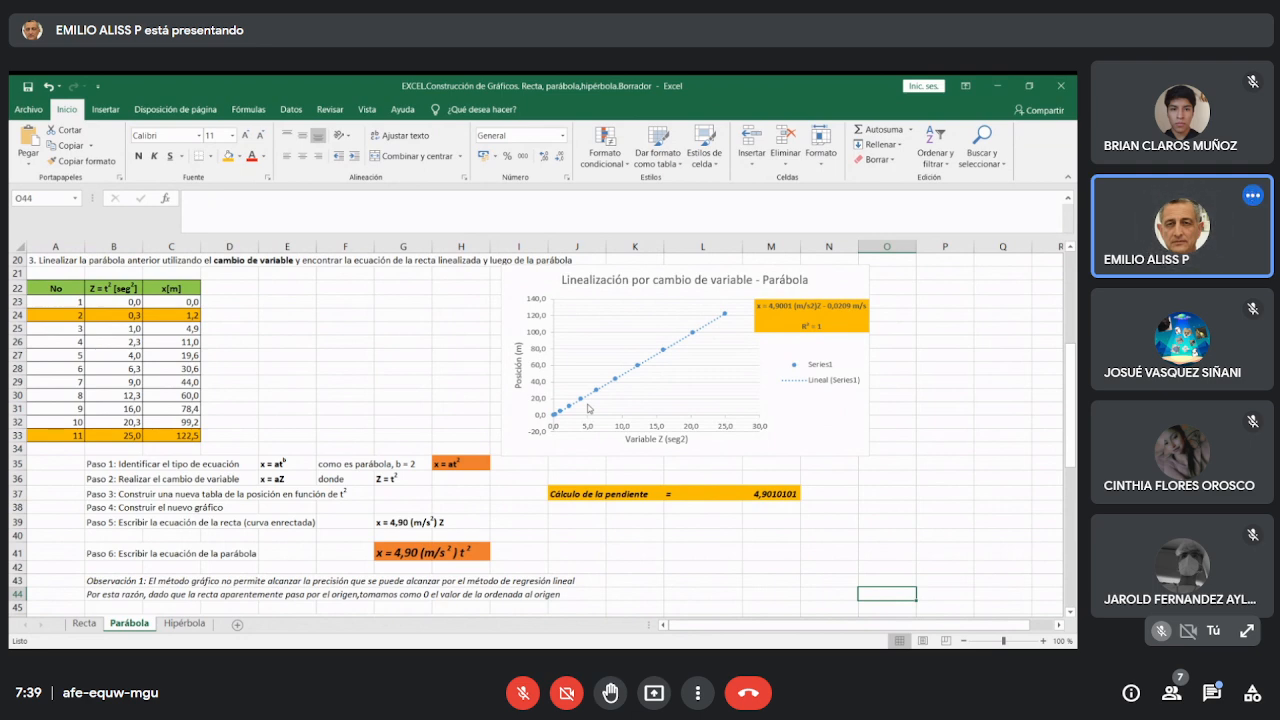
Make the words "por logaritmos" bold in the section 4 heading in cell A49.
{"action": "left_click_drag", "start_coordinate": [1070, 366], "coordinate": [1062, 446]}
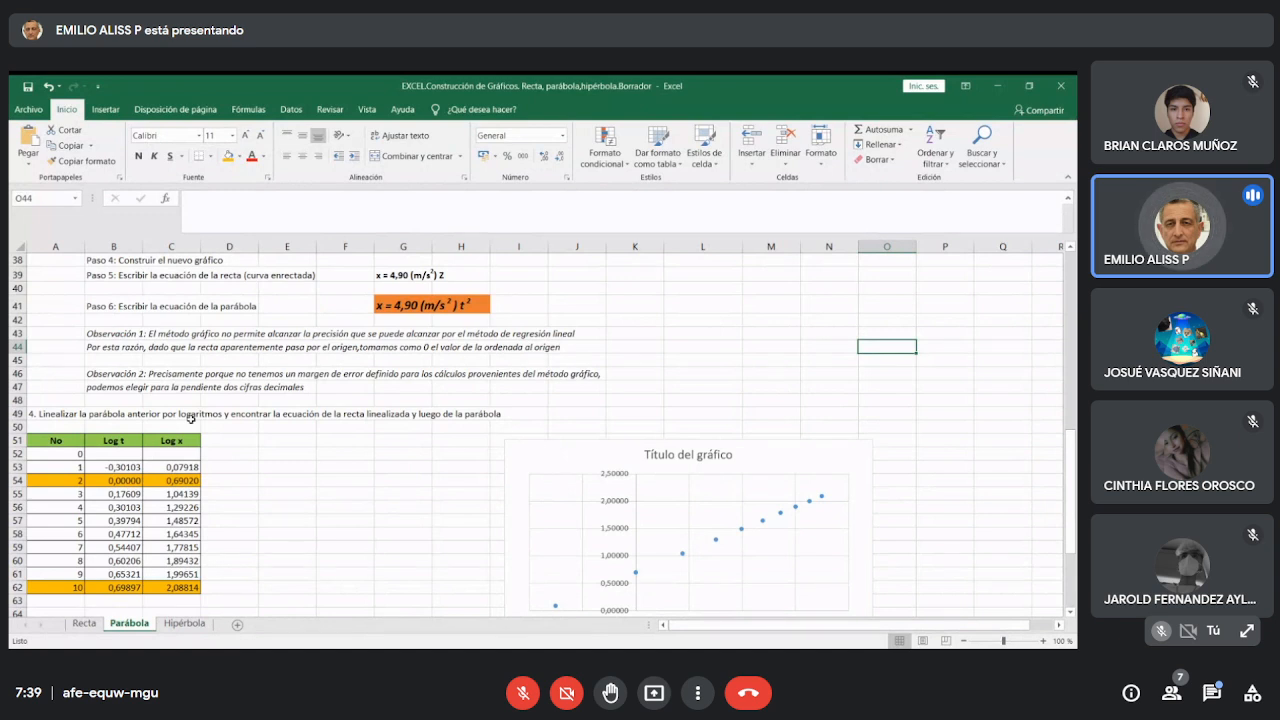
{"action": "left_click", "coordinate": [62, 410]}
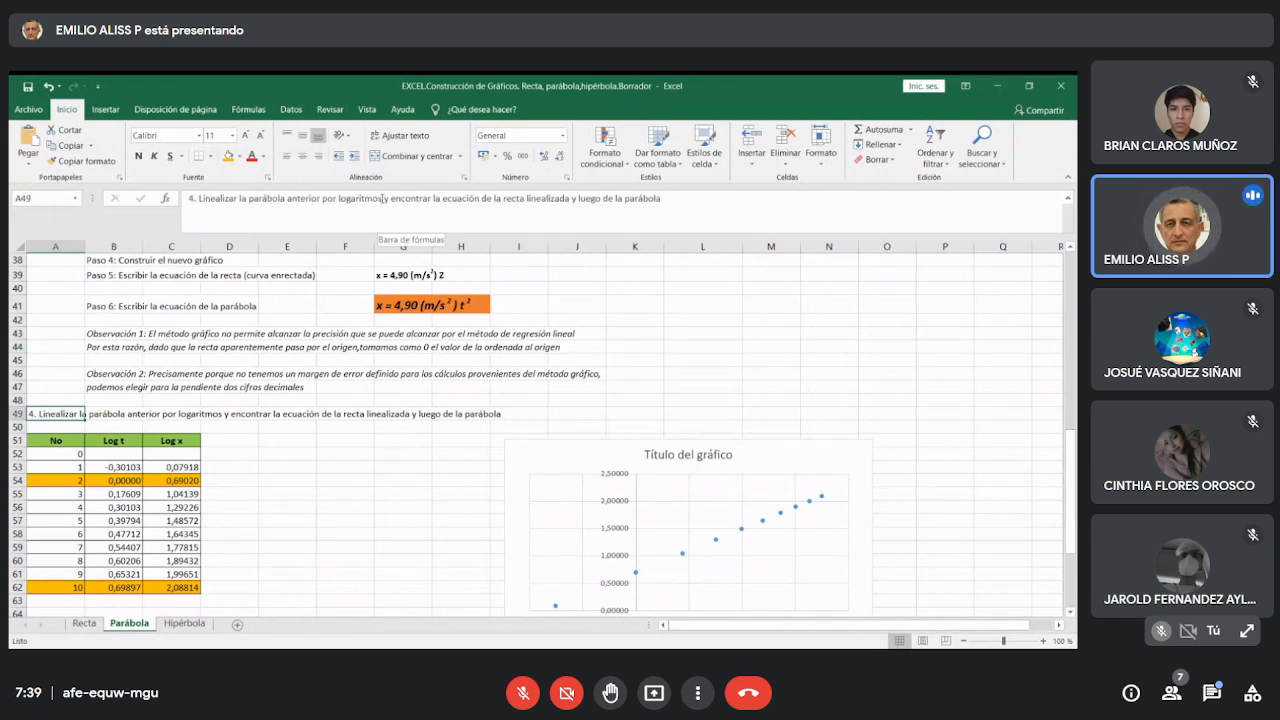
{"action": "left_click_drag", "start_coordinate": [383, 199], "coordinate": [323, 200]}
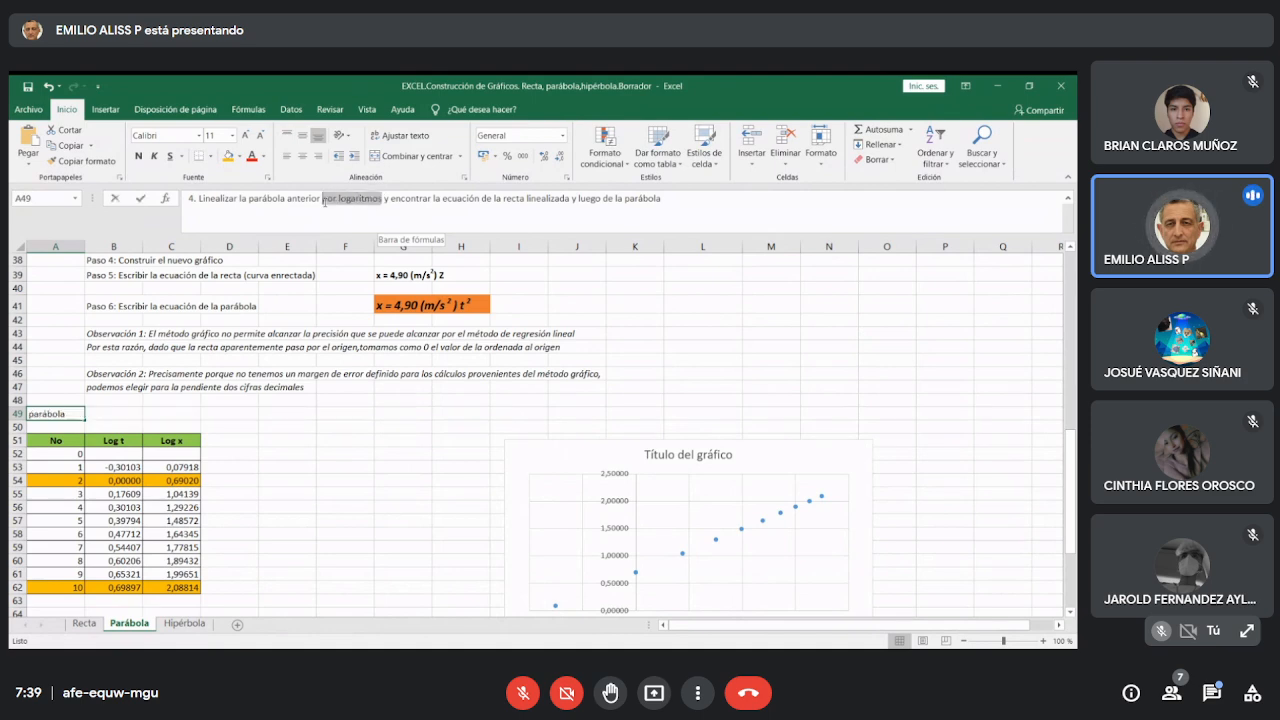
{"action": "left_click", "coordinate": [140, 157]}
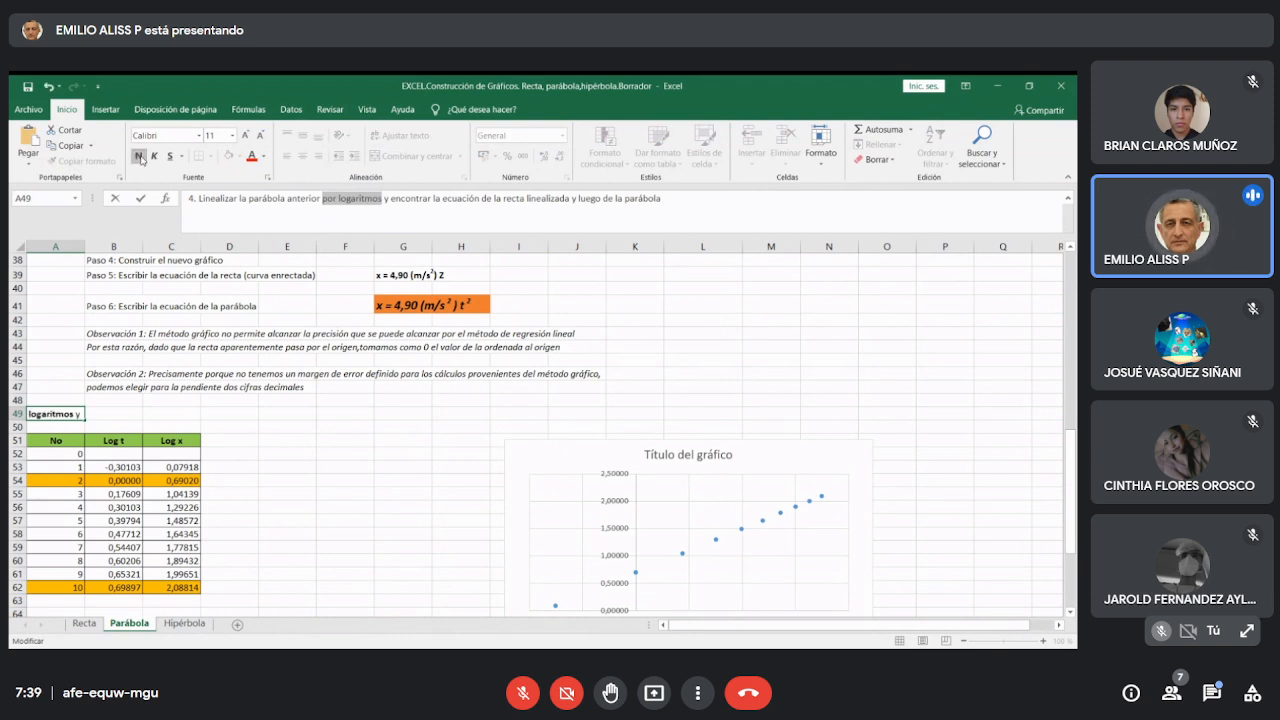
{"action": "left_click", "coordinate": [414, 491]}
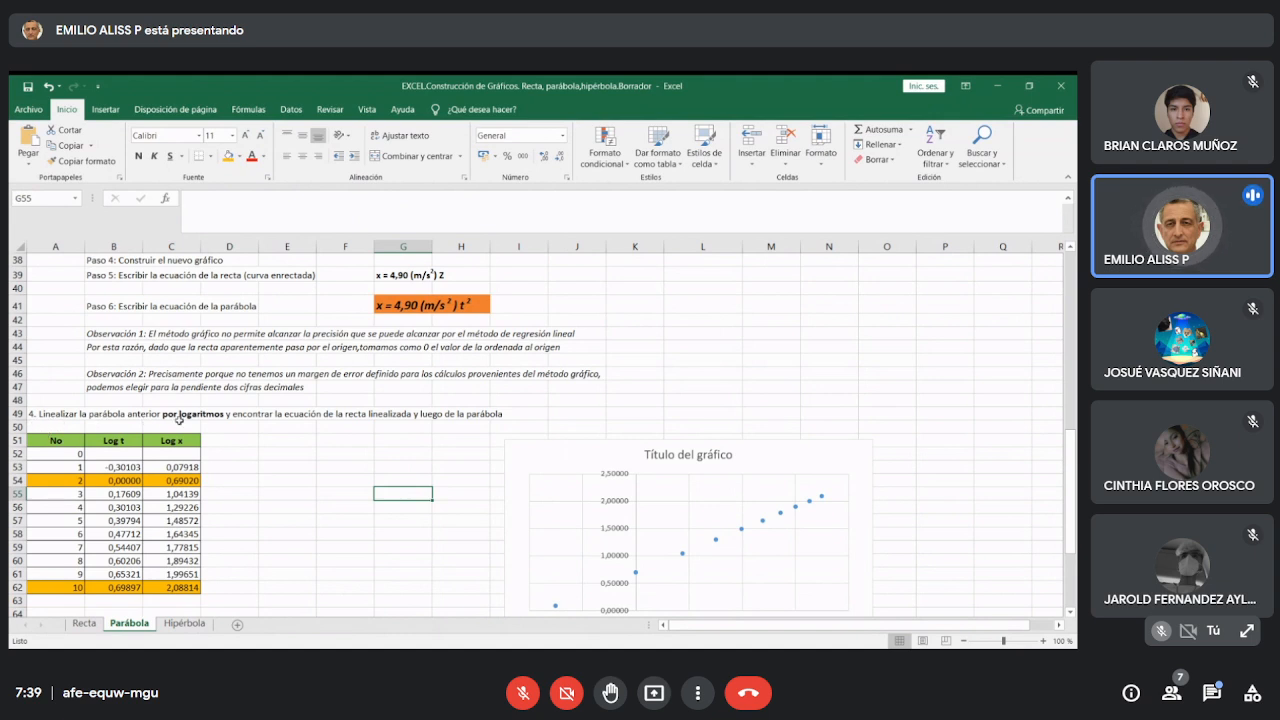
{"action": "left_click", "coordinate": [985, 399]}
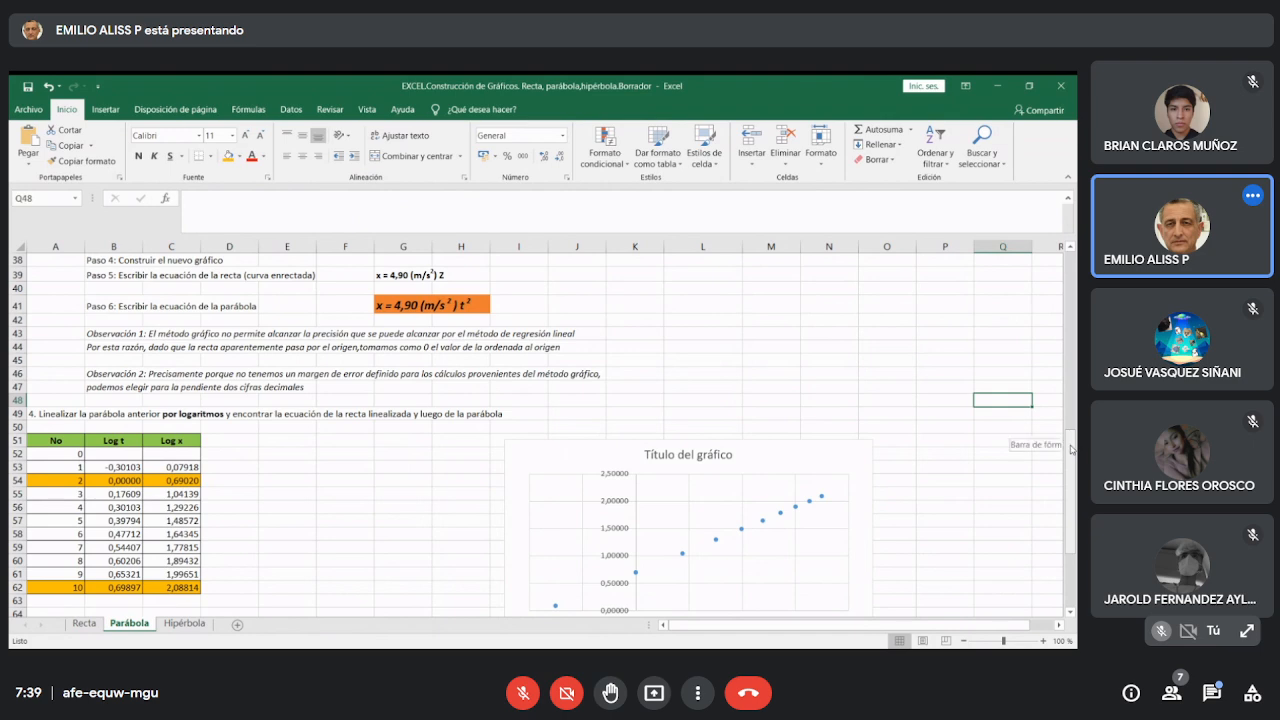
Examine the logarithmic linearization steps, from the general equation in F65 to the expanded Log x expression in row 66.
{"action": "left_click_drag", "start_coordinate": [1071, 449], "coordinate": [1070, 497]}
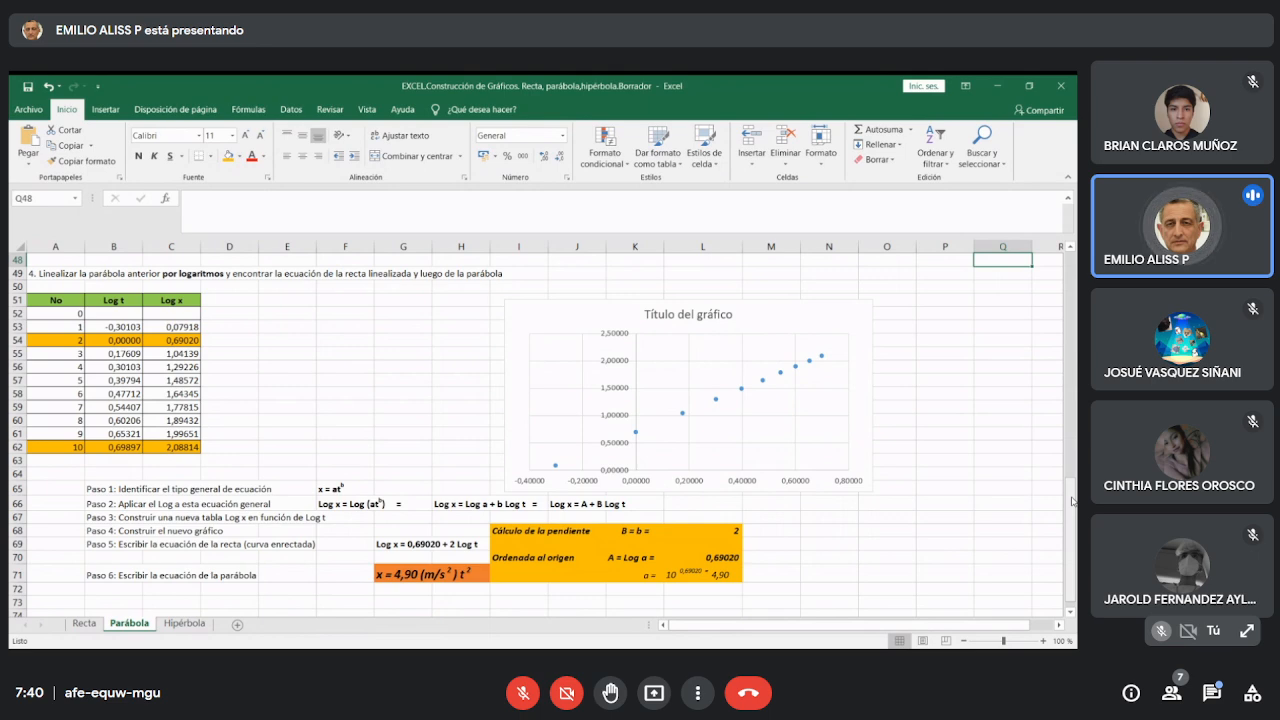
{"action": "scroll", "coordinate": [1072, 500], "scroll_direction": "down", "scroll_amount": 1}
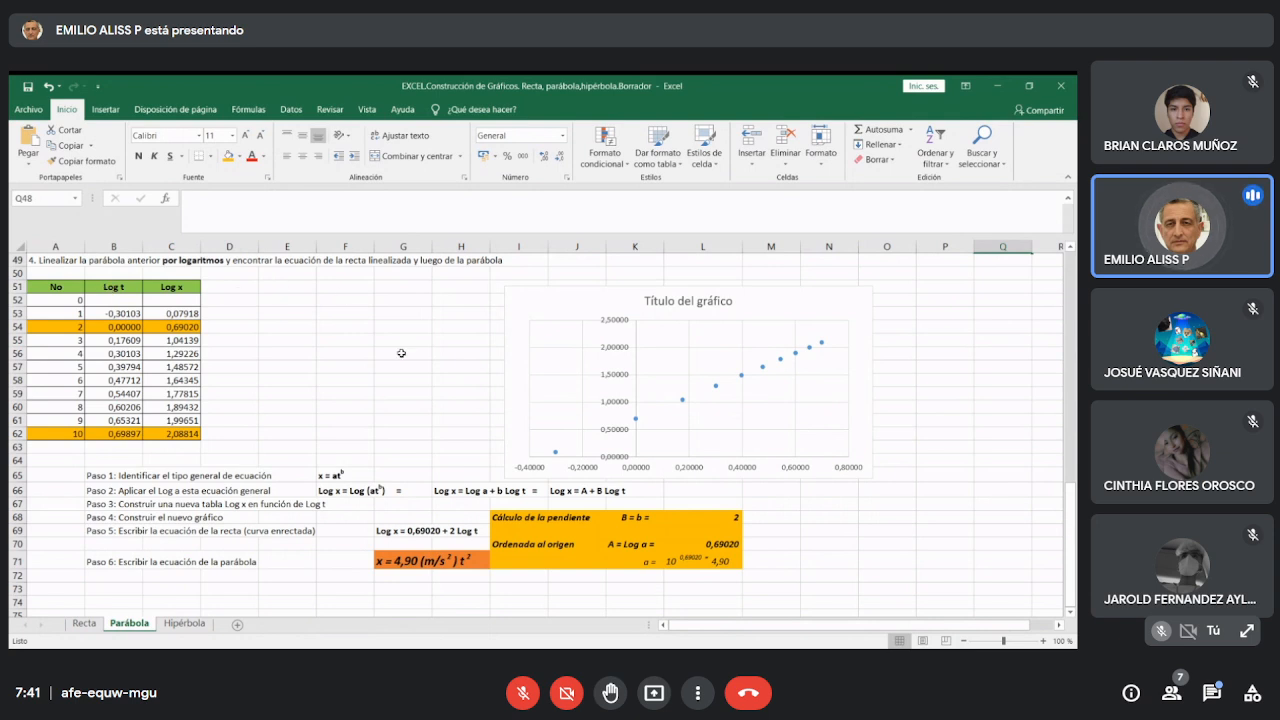
{"action": "left_click", "coordinate": [335, 475]}
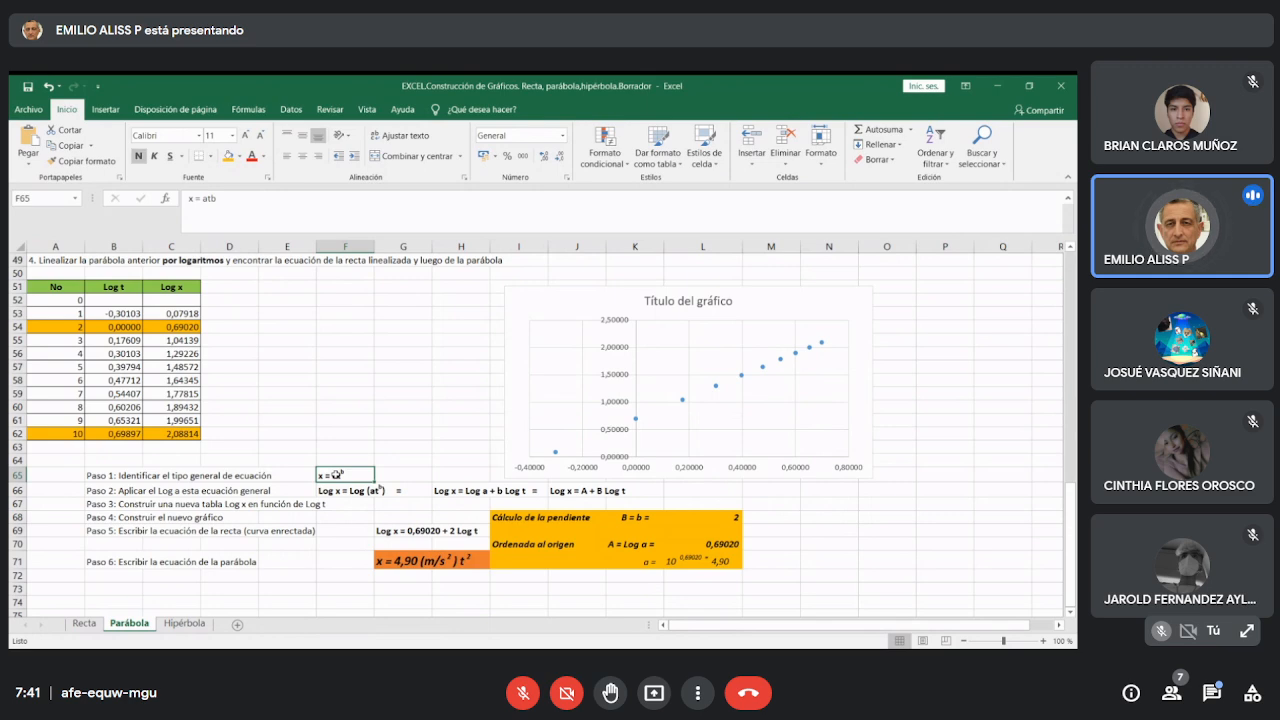
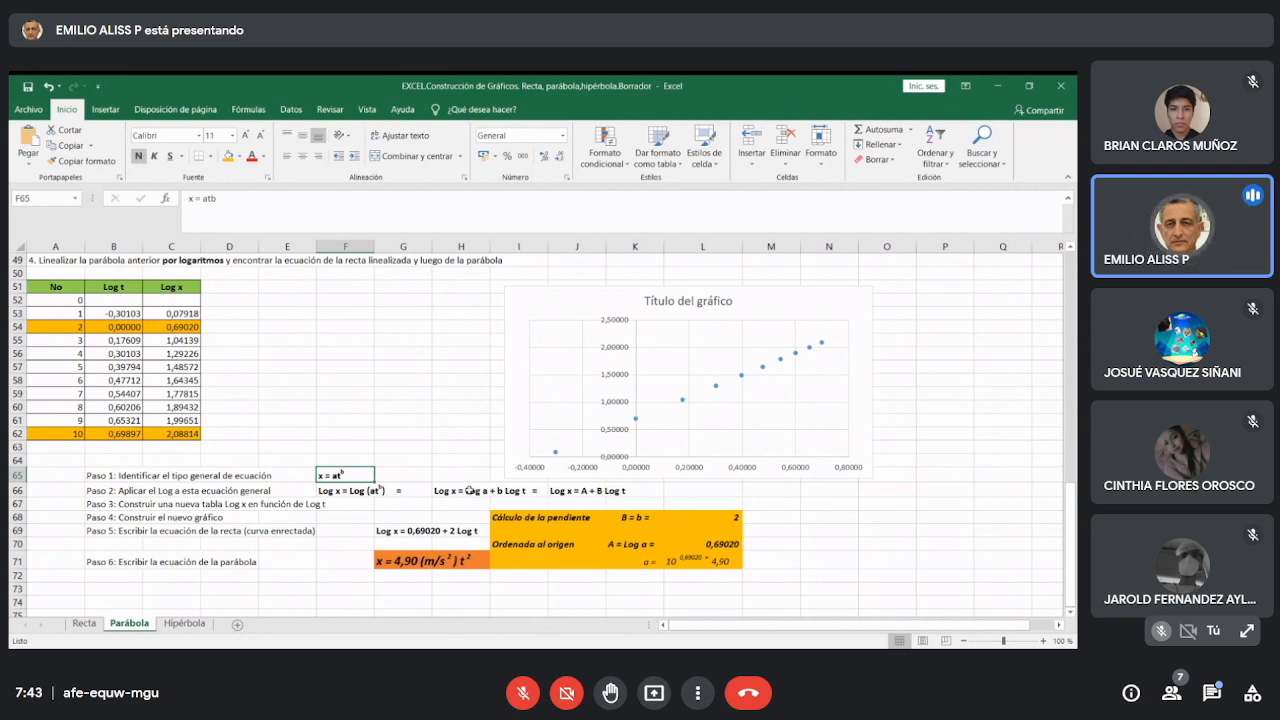
{"action": "left_click", "coordinate": [502, 491]}
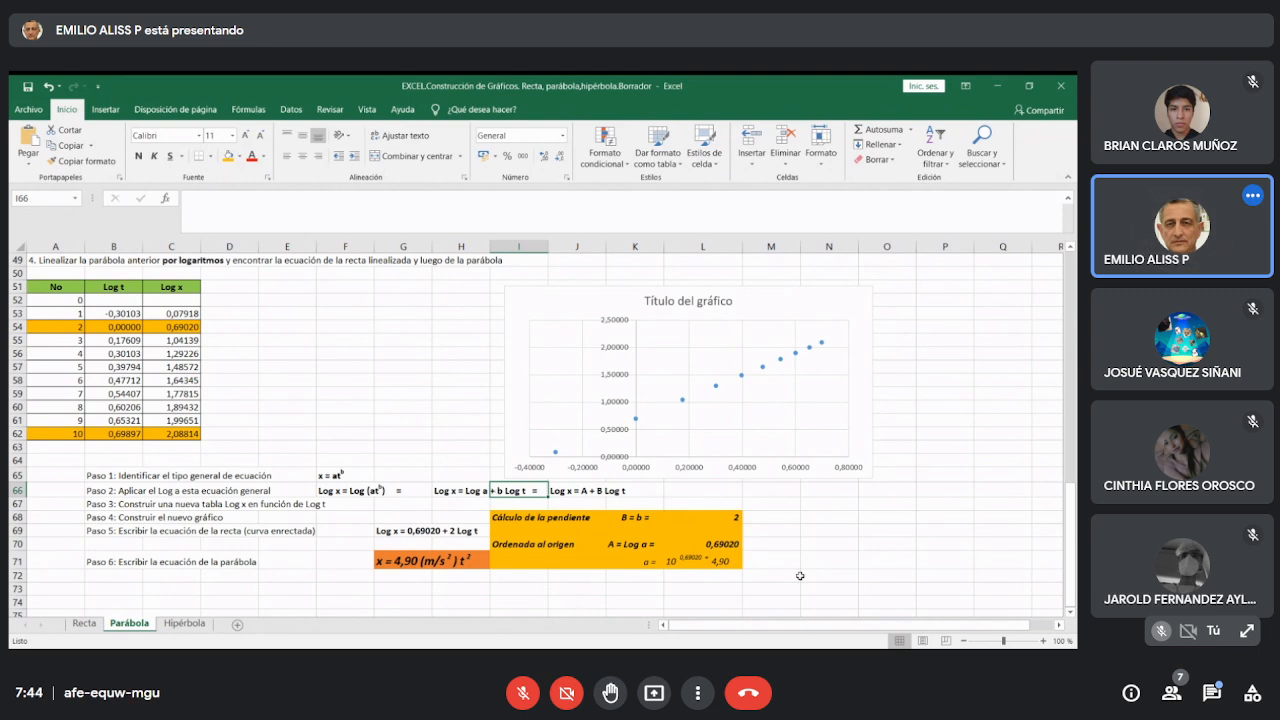
{"action": "left_click", "coordinate": [899, 503]}
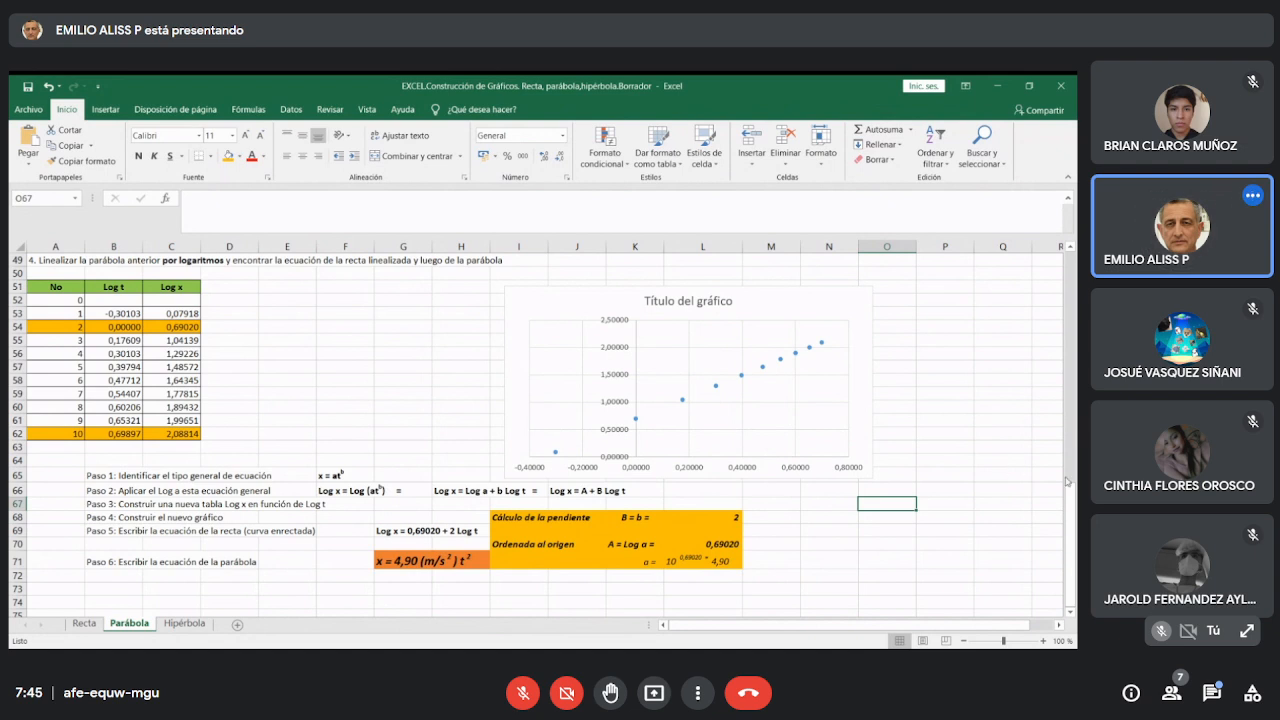
Examine the Log t and Log x table, checking the formula in B53 against its source time in cell B8.
{"action": "left_click_drag", "start_coordinate": [1068, 508], "coordinate": [1074, 434]}
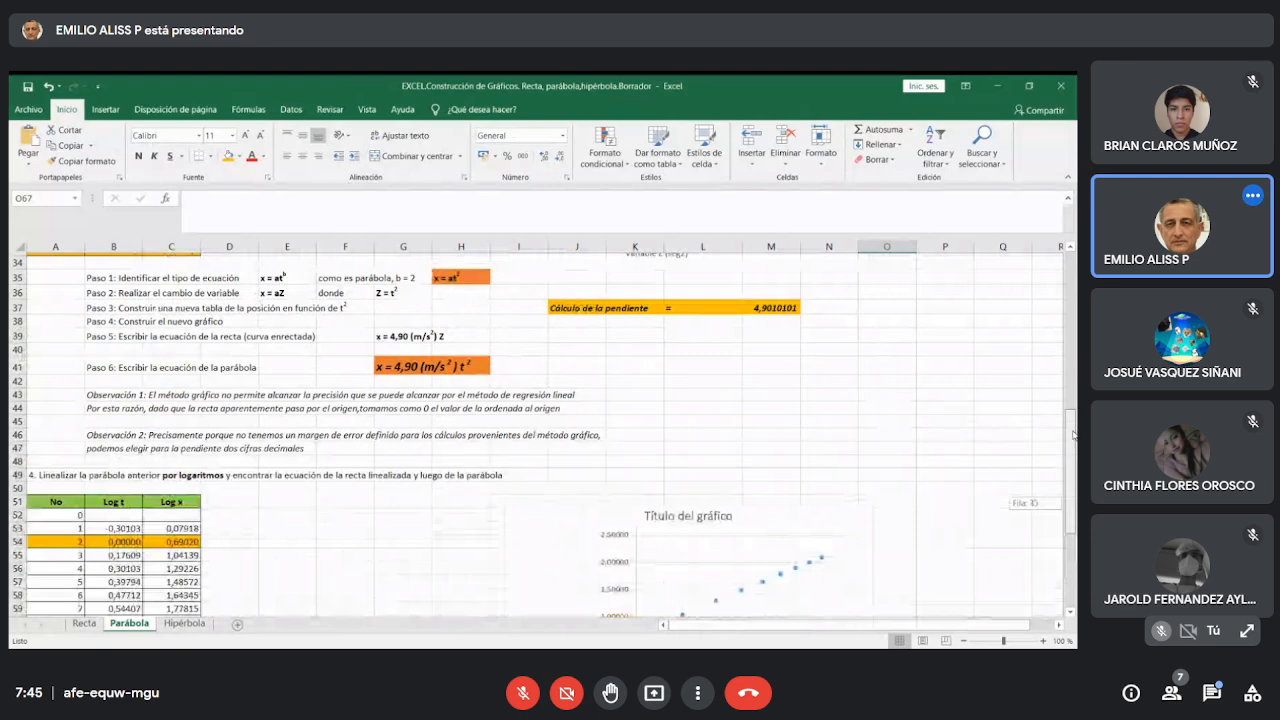
{"action": "left_click_drag", "start_coordinate": [1073, 434], "coordinate": [1075, 460]}
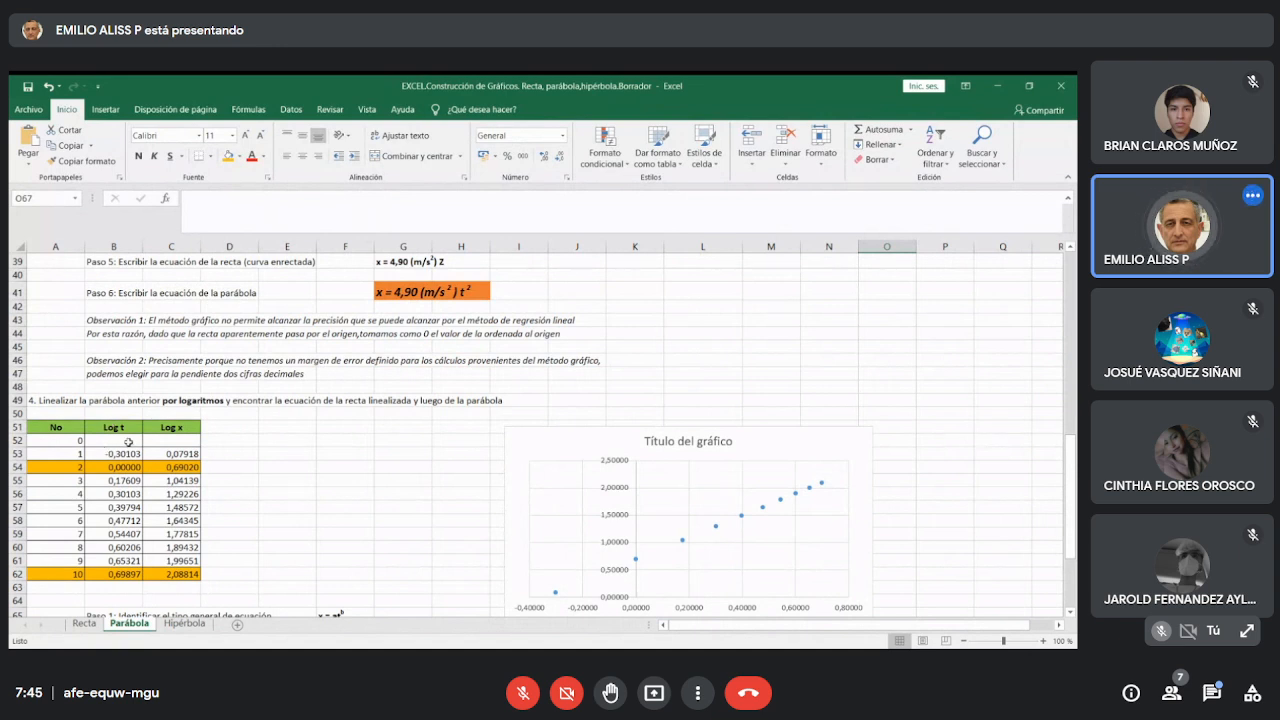
{"action": "left_click", "coordinate": [123, 440]}
{"action": "left_click_drag", "start_coordinate": [123, 440], "coordinate": [167, 573]}
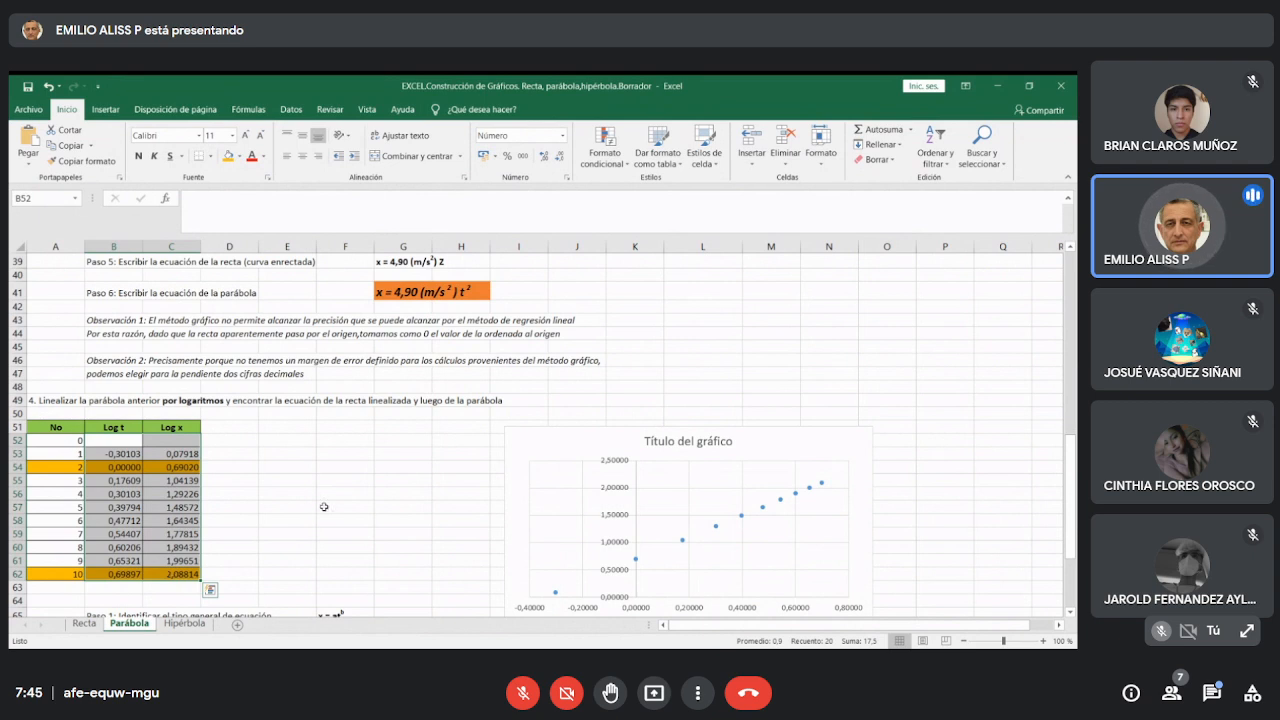
{"action": "left_click", "coordinate": [352, 488]}
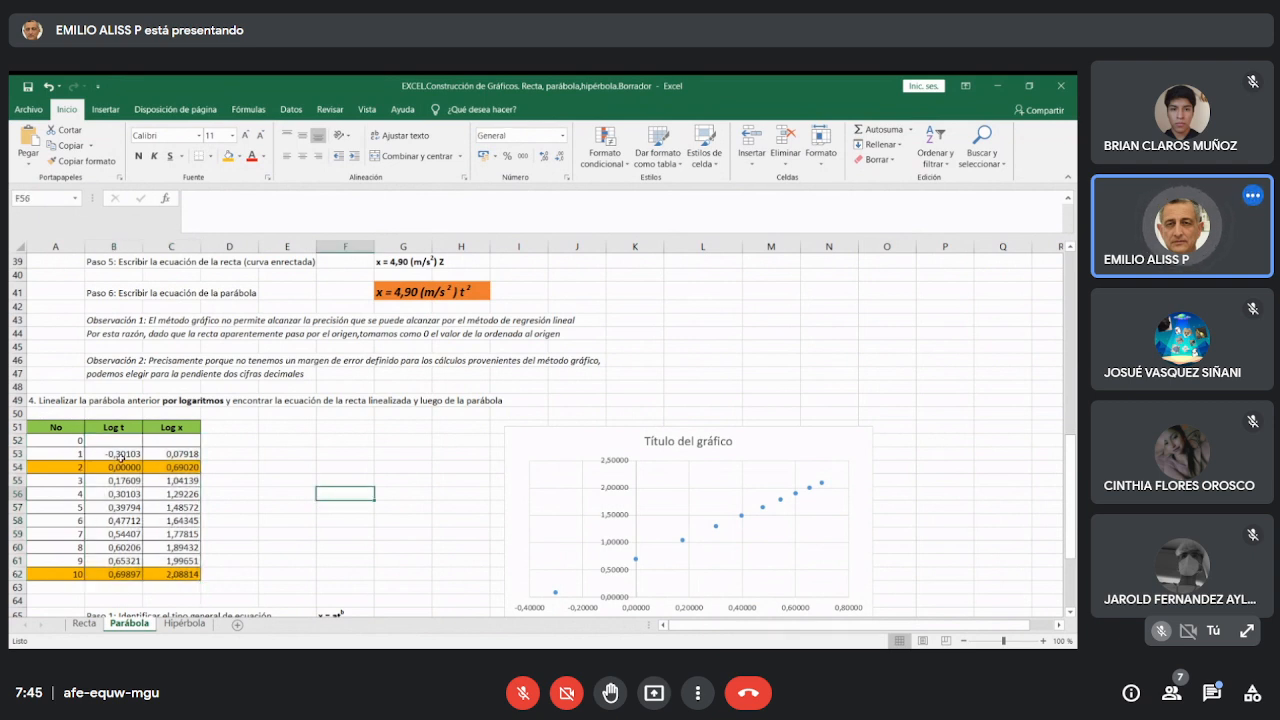
{"action": "left_click", "coordinate": [122, 455]}
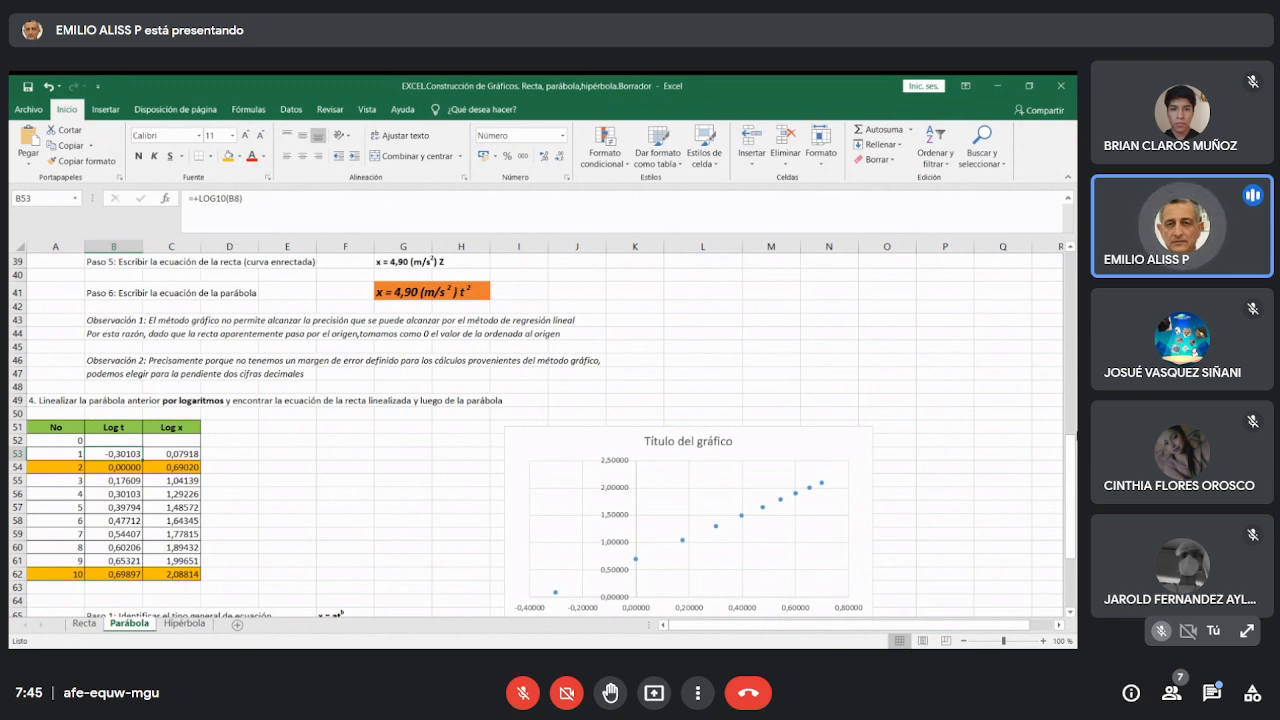
{"action": "left_click_drag", "start_coordinate": [1072, 488], "coordinate": [1072, 262]}
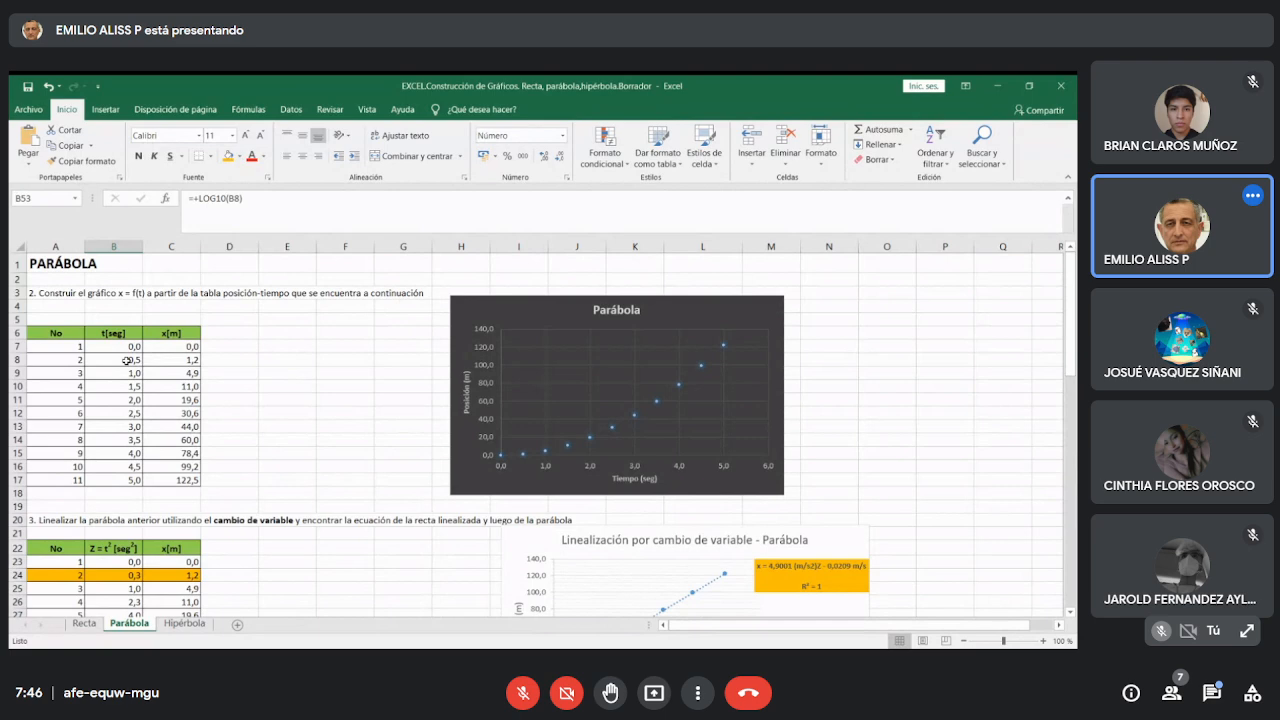
{"action": "left_click", "coordinate": [127, 361]}
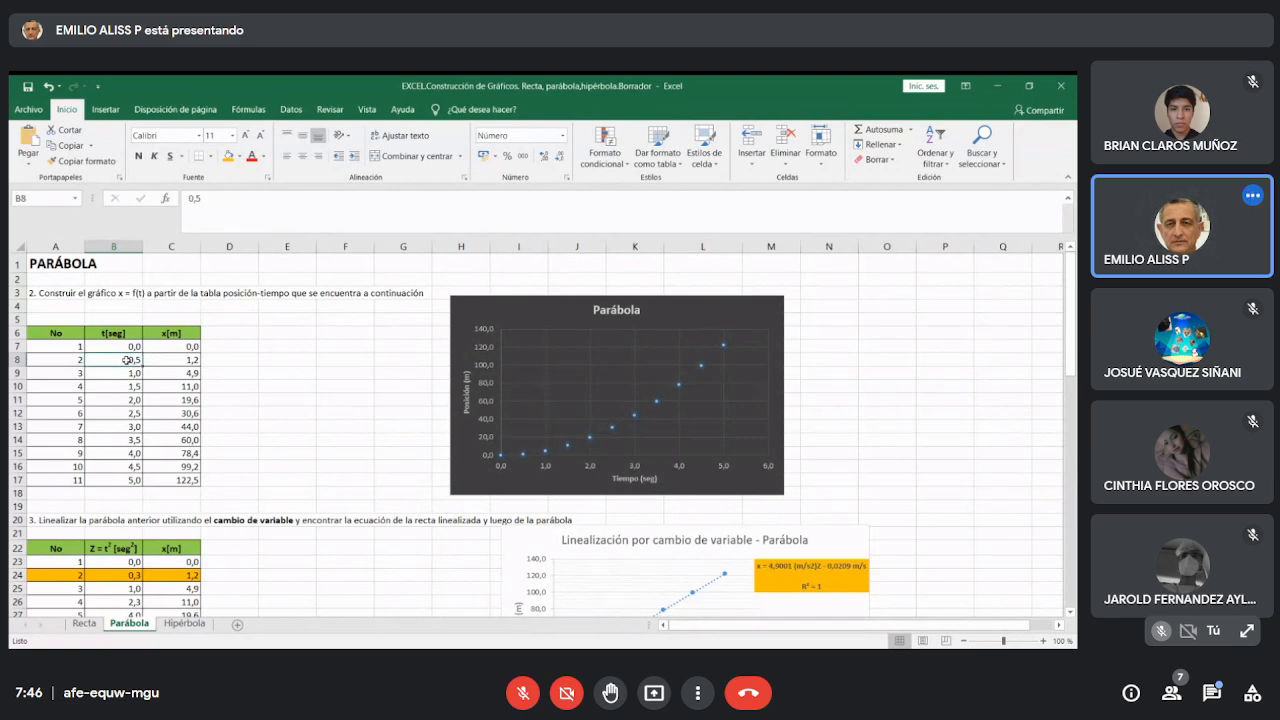
{"action": "left_click_drag", "start_coordinate": [1070, 287], "coordinate": [1060, 502]}
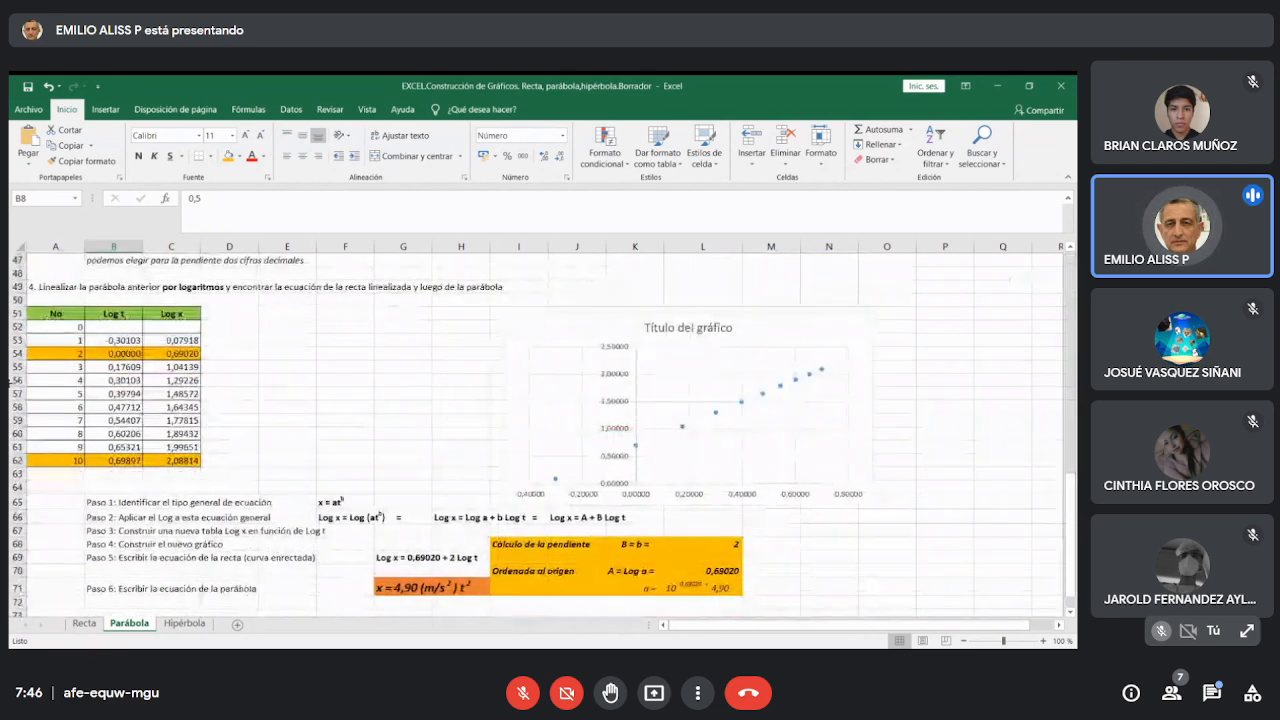
Clear the Log t and Log x values in B52:C62 of the logarithmic linearization table.
{"action": "left_click", "coordinate": [122, 327]}
{"action": "left_click_drag", "start_coordinate": [122, 327], "coordinate": [194, 461]}
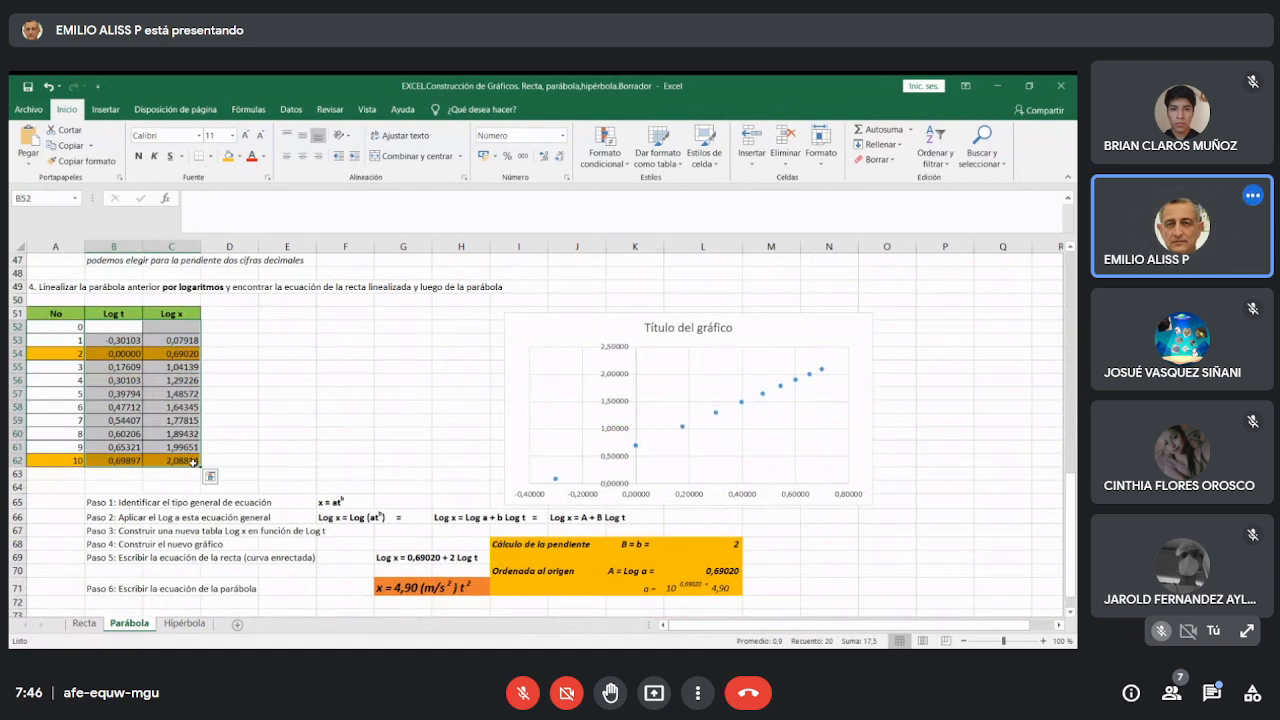
{"action": "key", "text": "Delete"}
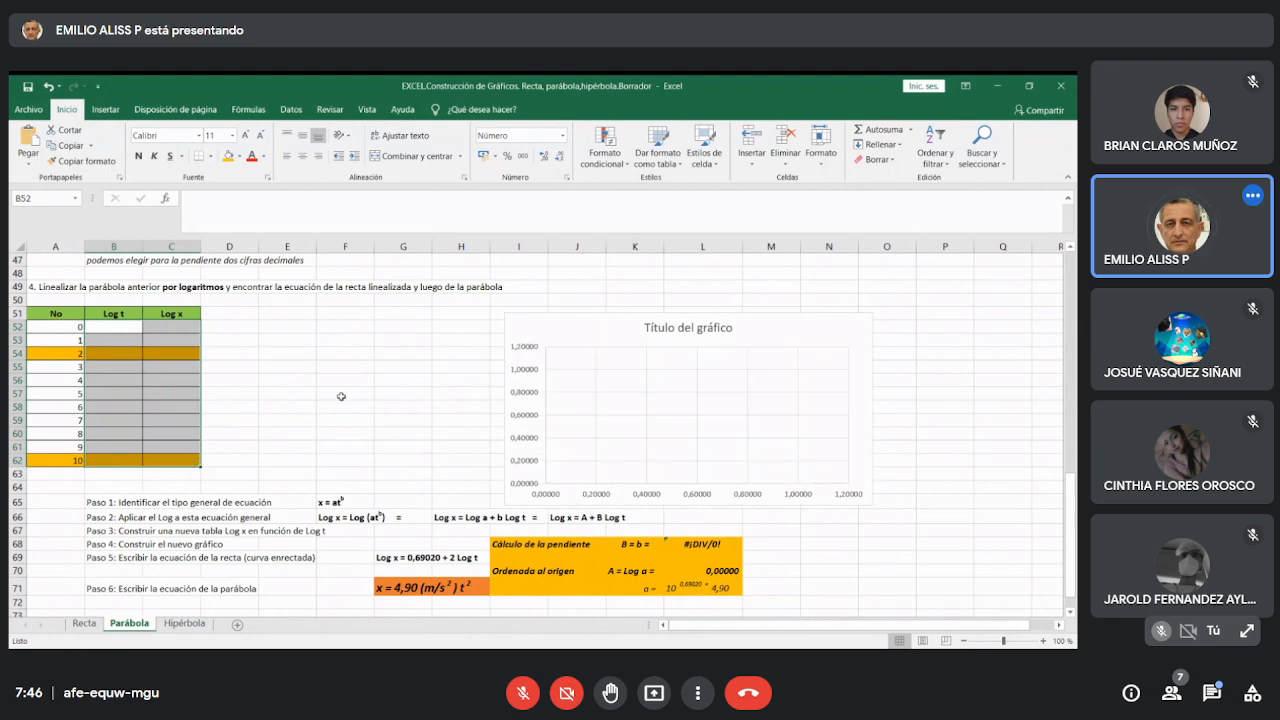
{"action": "left_click", "coordinate": [341, 397]}
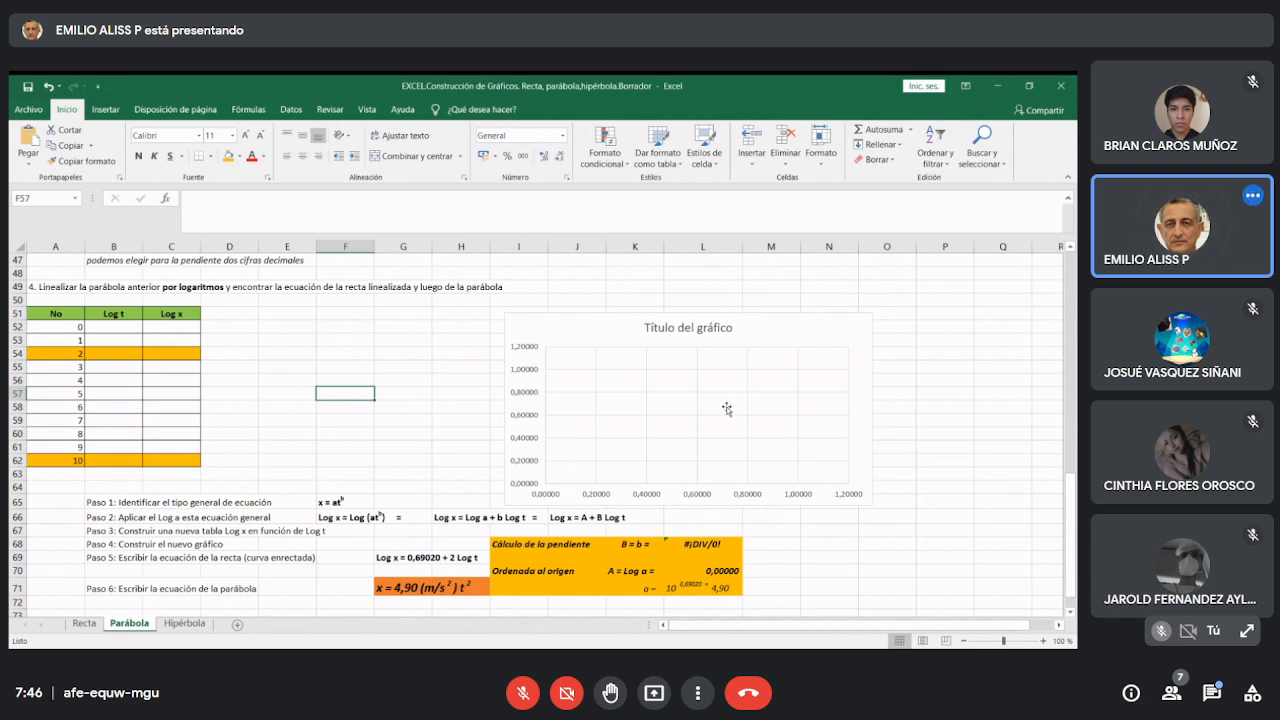
{"action": "left_click", "coordinate": [121, 329]}
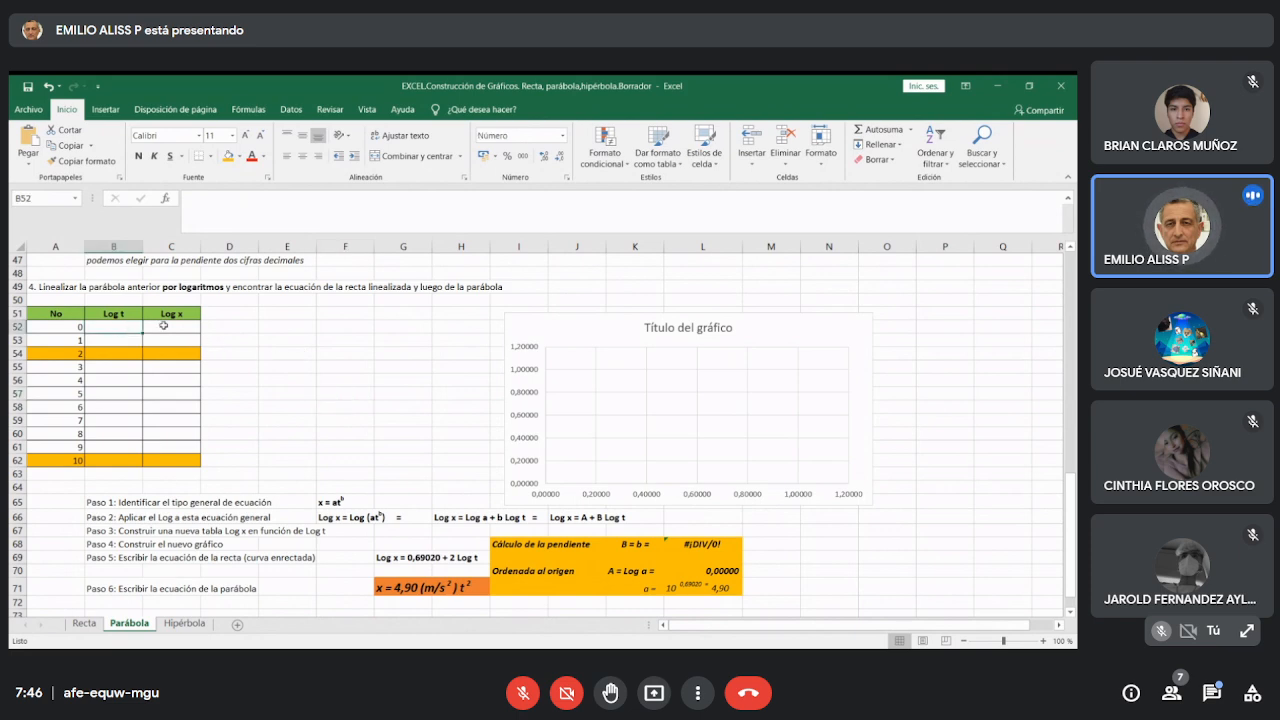
{"action": "left_click", "coordinate": [340, 379]}
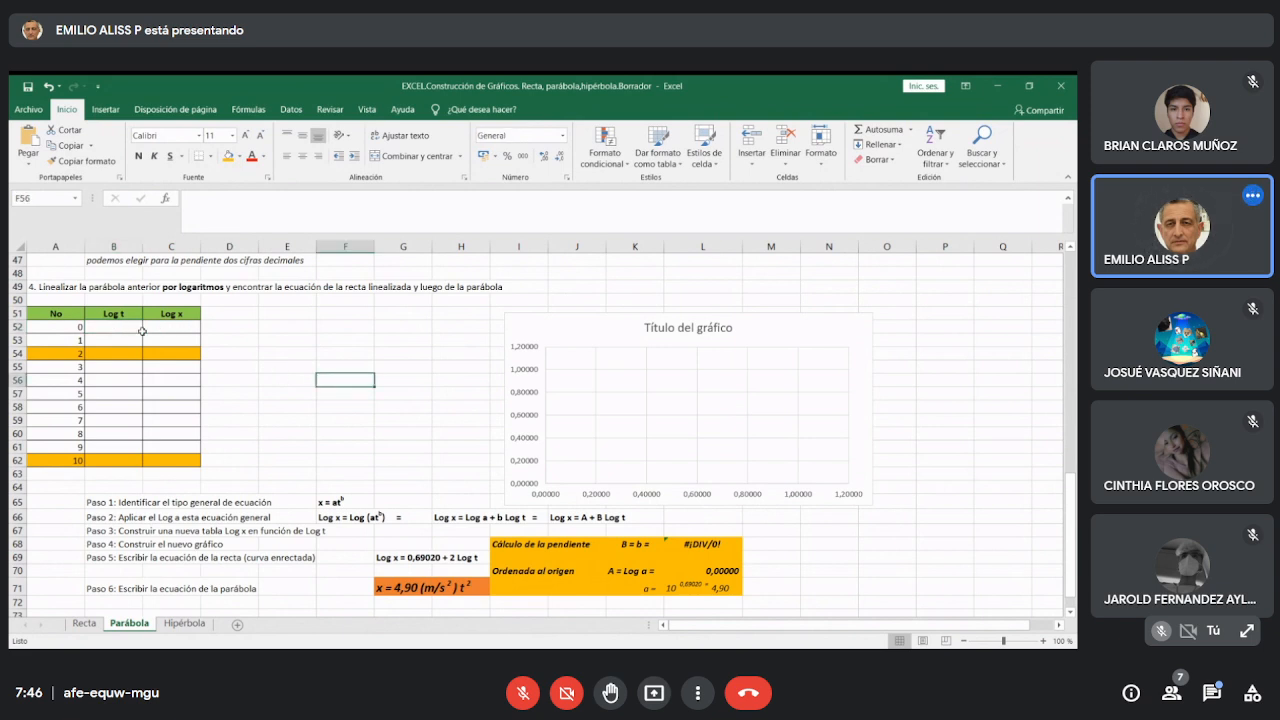
Enter the formula +LOG10(B8) in cell B53, taking the base-10 logarithm of the second time in the position-time table.
{"action": "left_click_drag", "start_coordinate": [1070, 505], "coordinate": [1070, 284]}
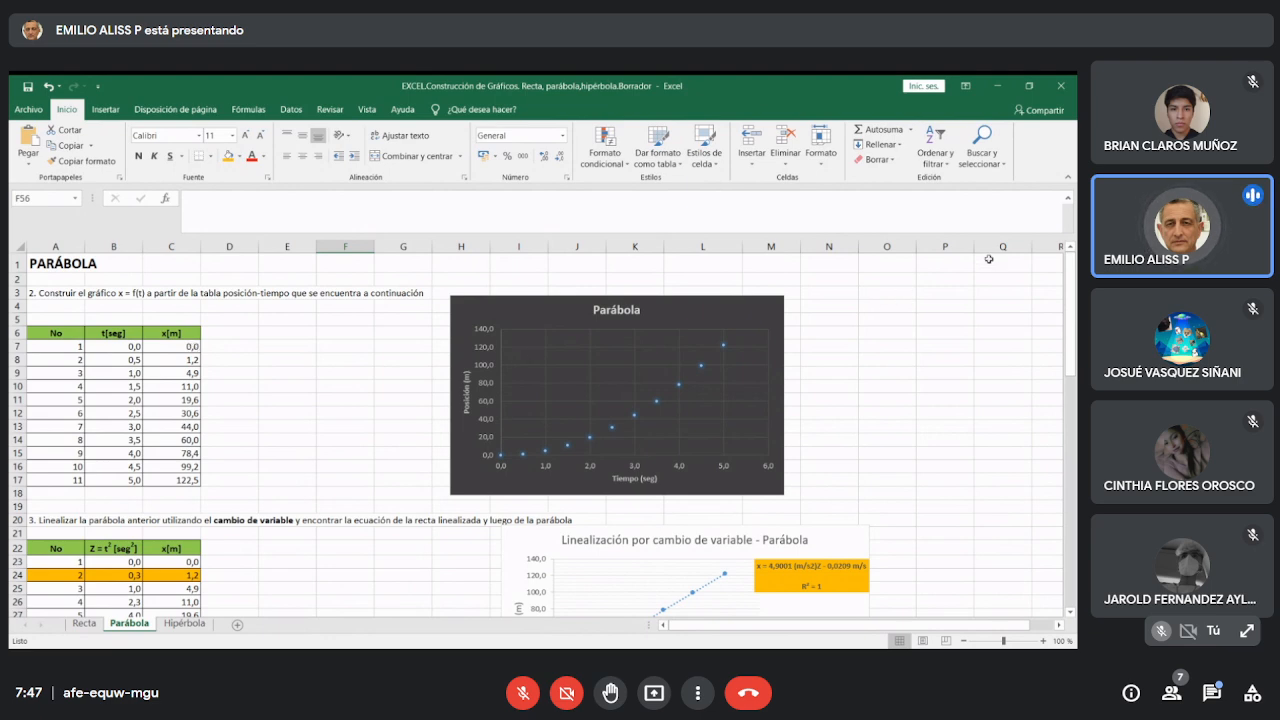
{"action": "left_click_drag", "start_coordinate": [1069, 287], "coordinate": [1051, 470]}
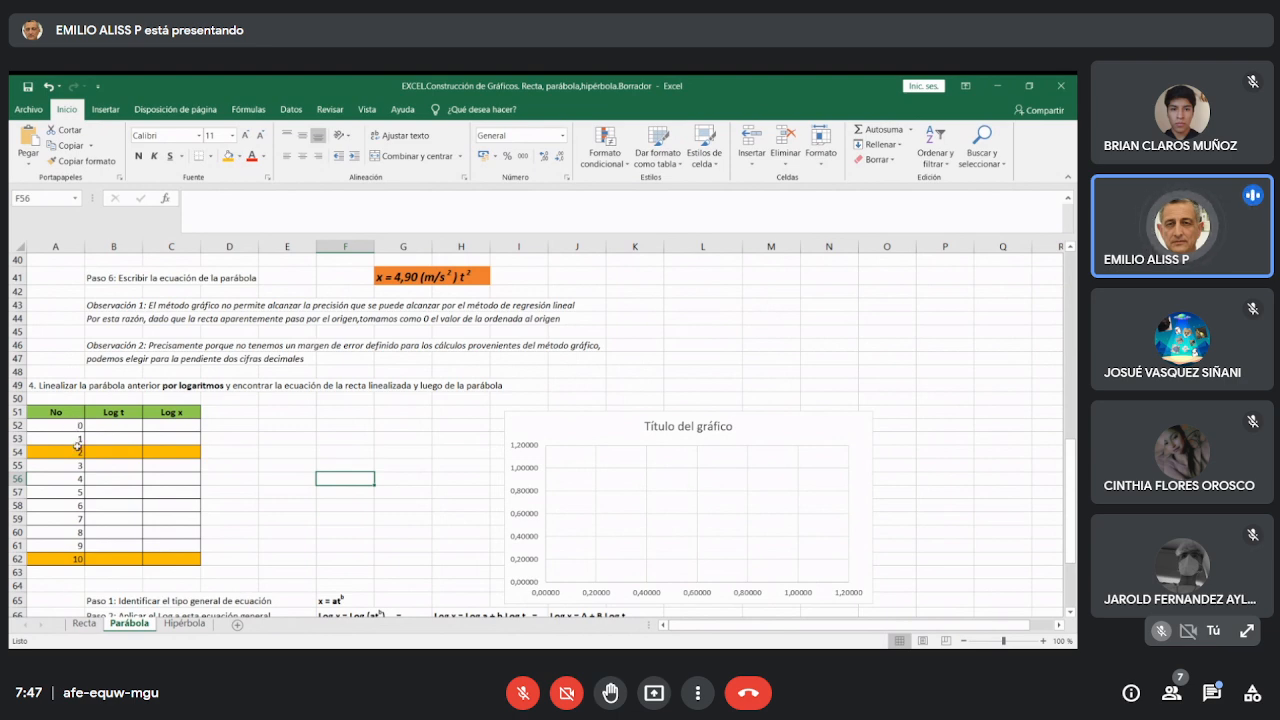
{"action": "left_click", "coordinate": [75, 439]}
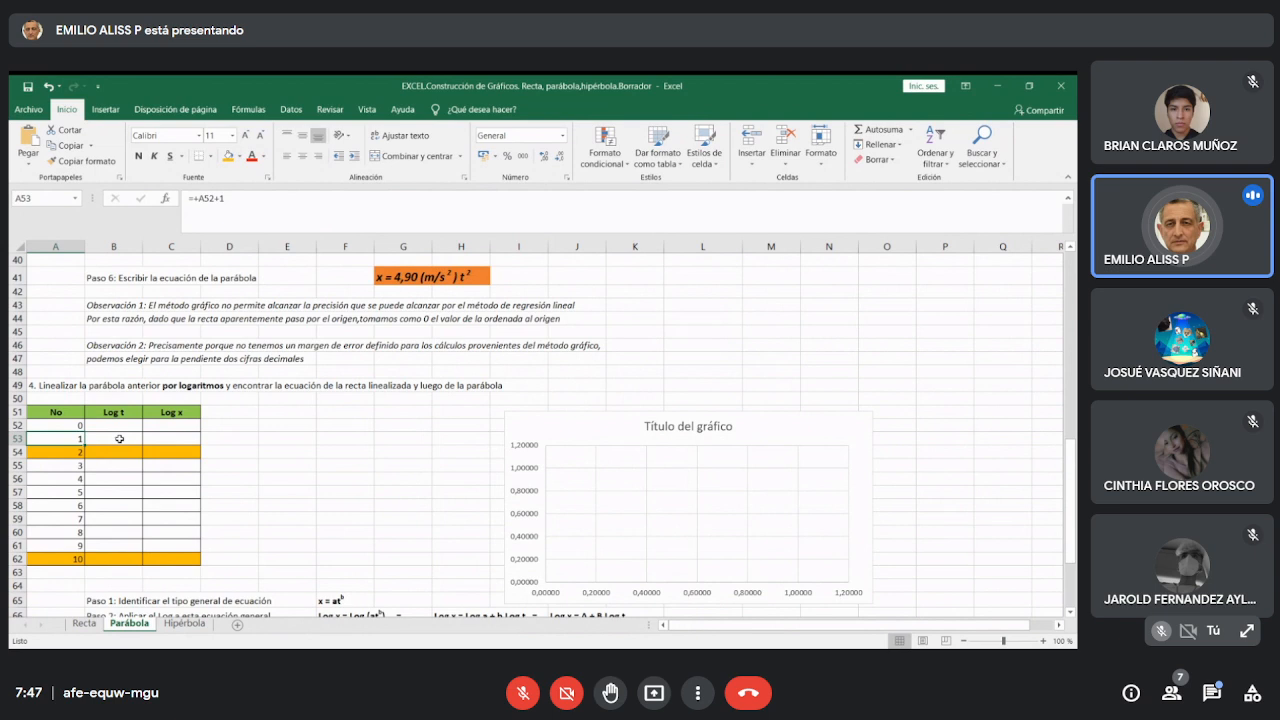
{"action": "left_click", "coordinate": [119, 439]}
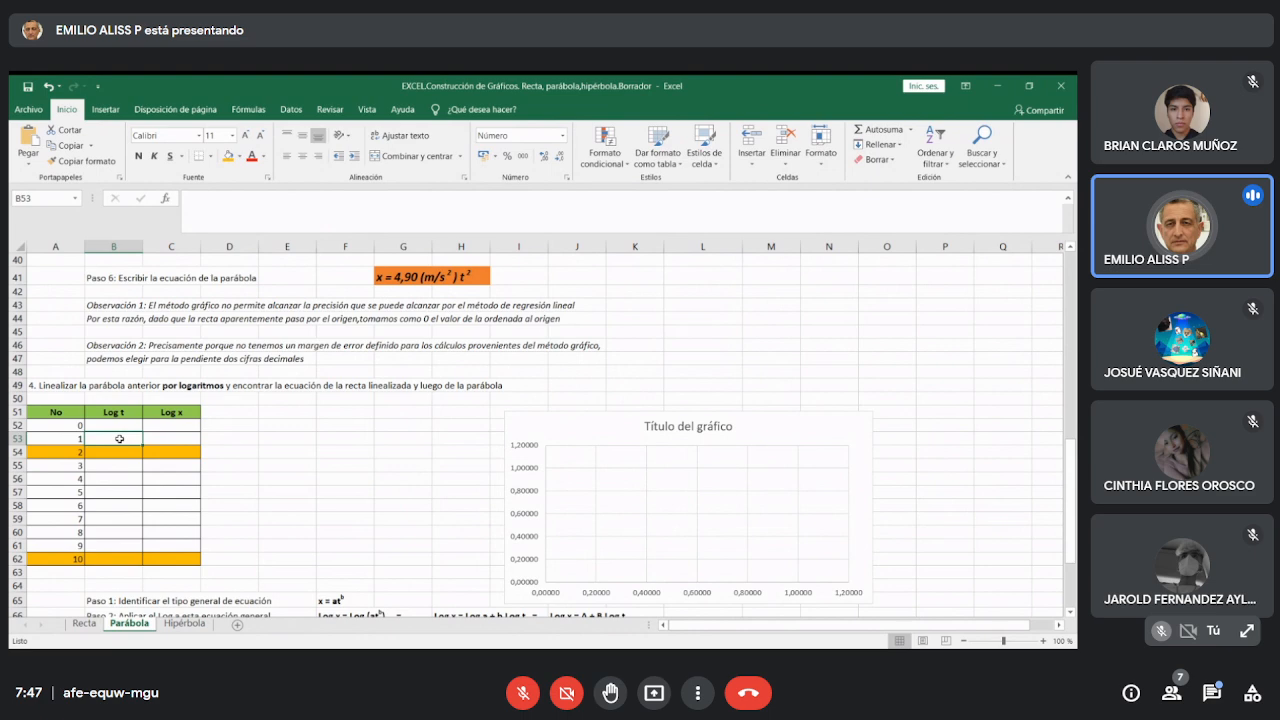
{"action": "type", "text": "+"}
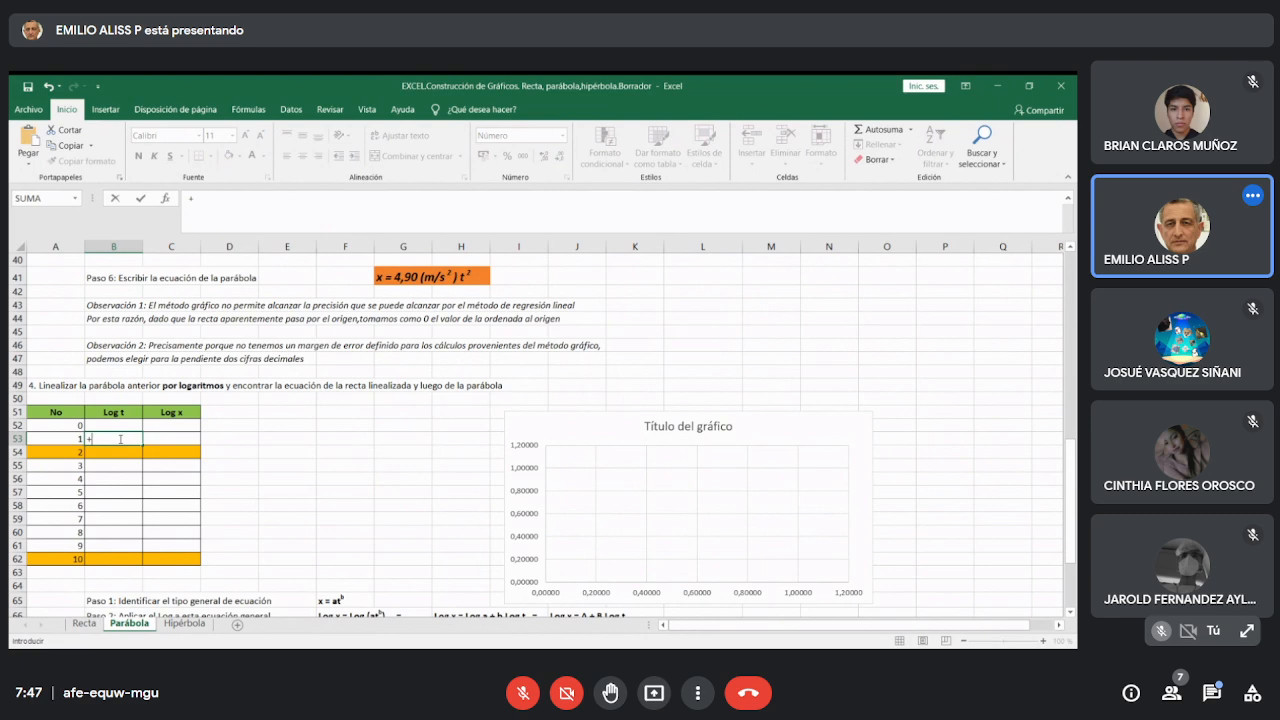
{"action": "type", "text": "LOG"}
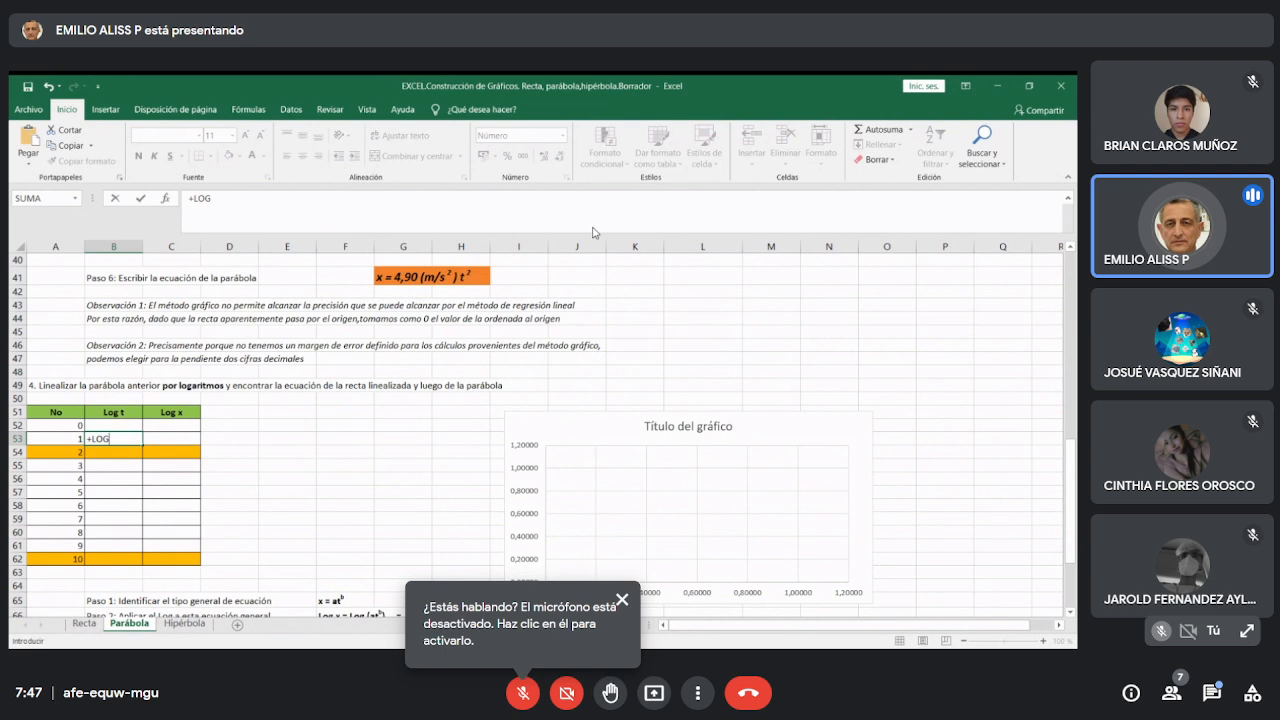
{"action": "type", "text": "10"}
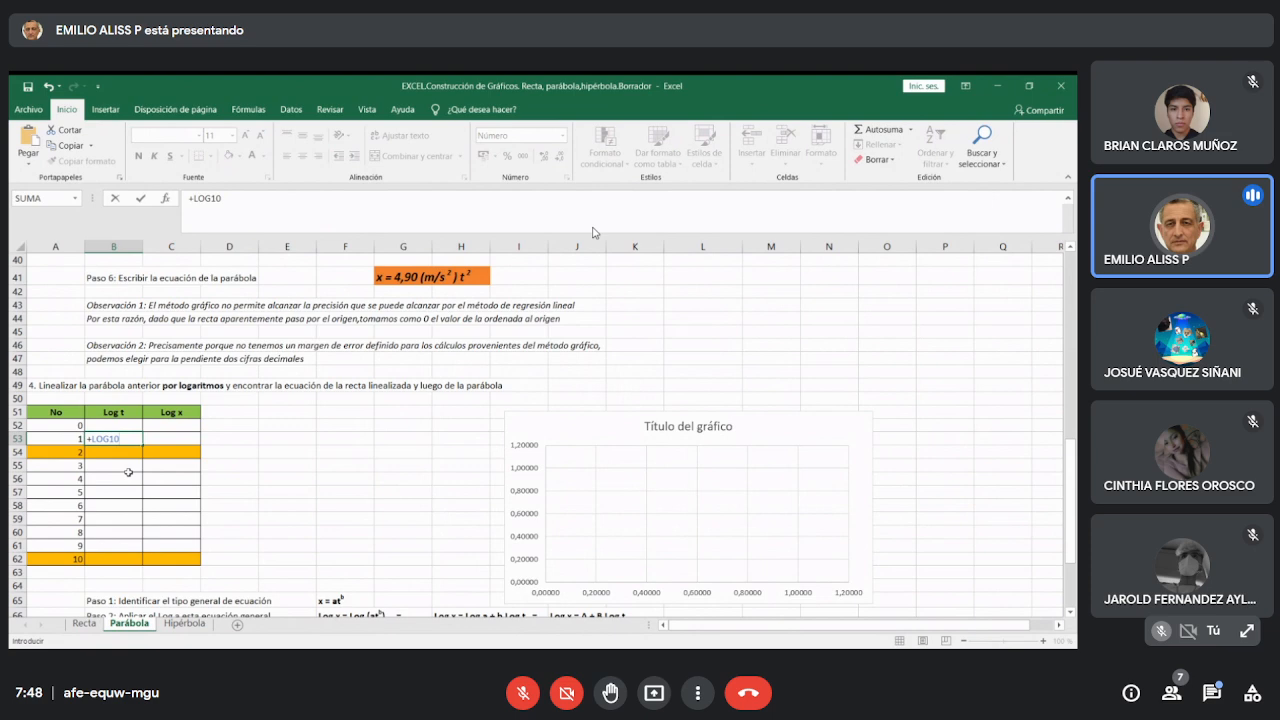
{"action": "type", "text": "("}
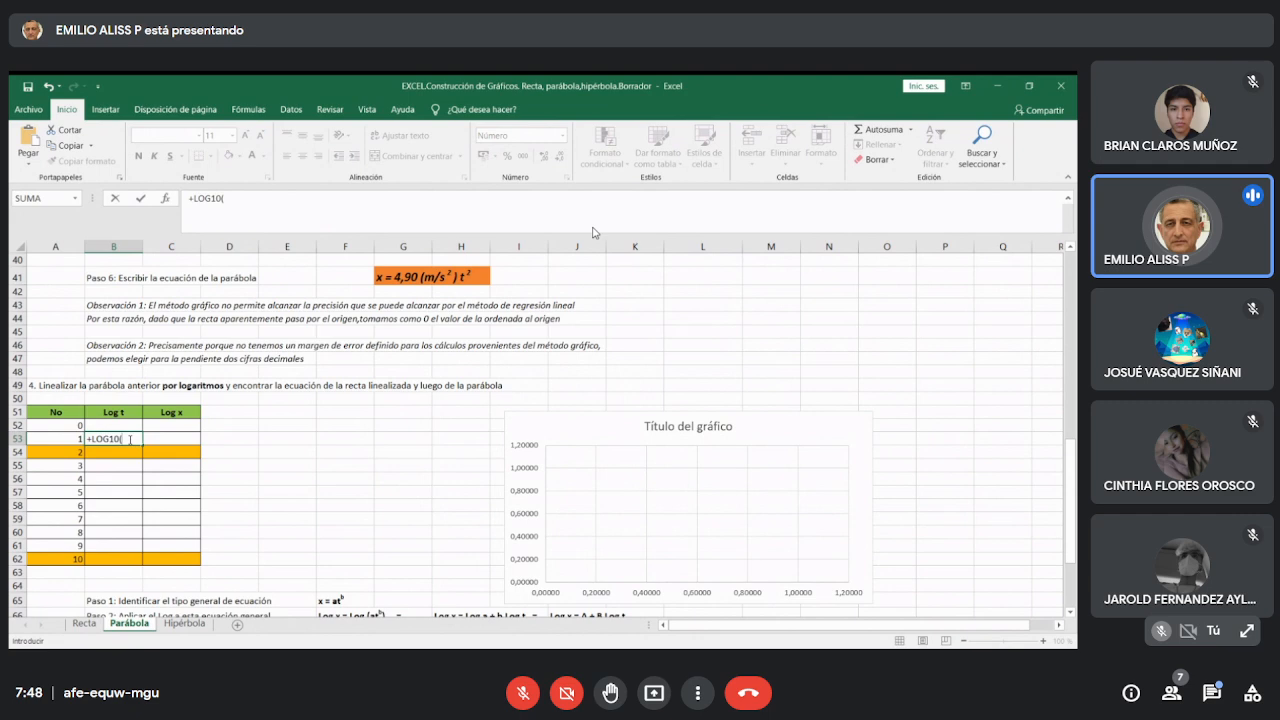
{"action": "left_click_drag", "start_coordinate": [1071, 470], "coordinate": [1072, 474]}
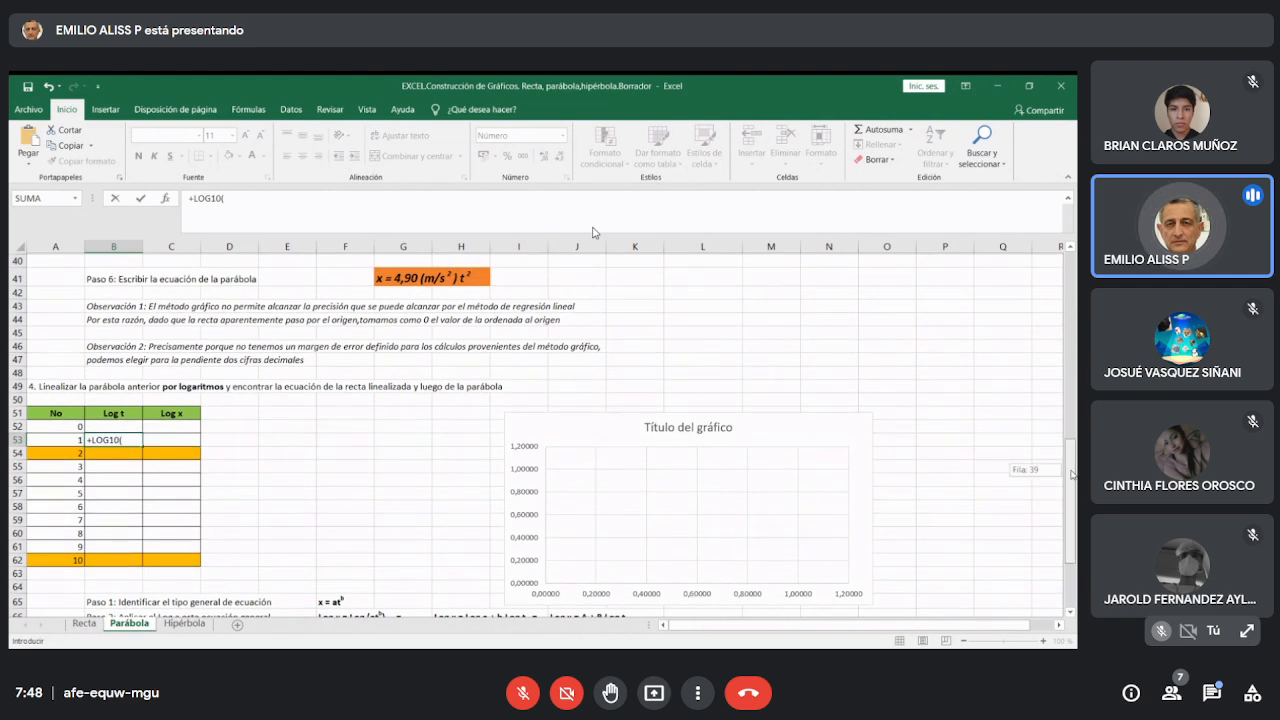
{"action": "left_click_drag", "start_coordinate": [1072, 474], "coordinate": [1072, 291]}
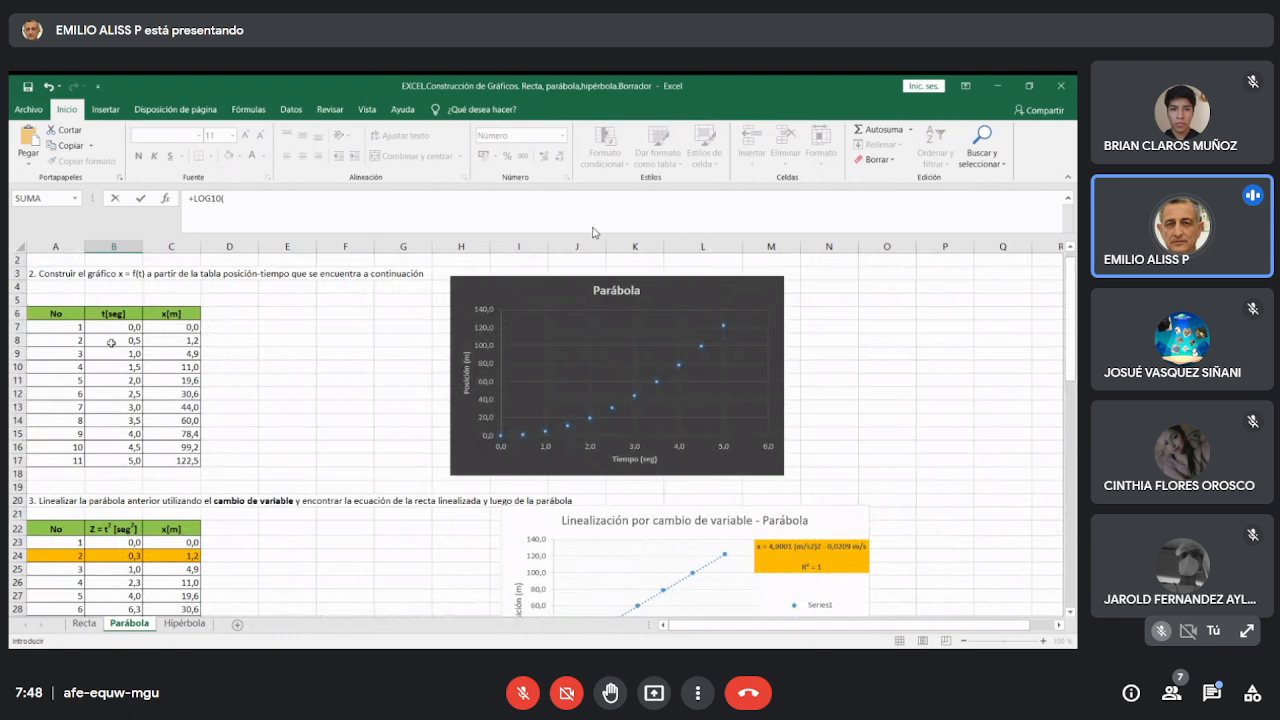
{"action": "left_click", "coordinate": [111, 343]}
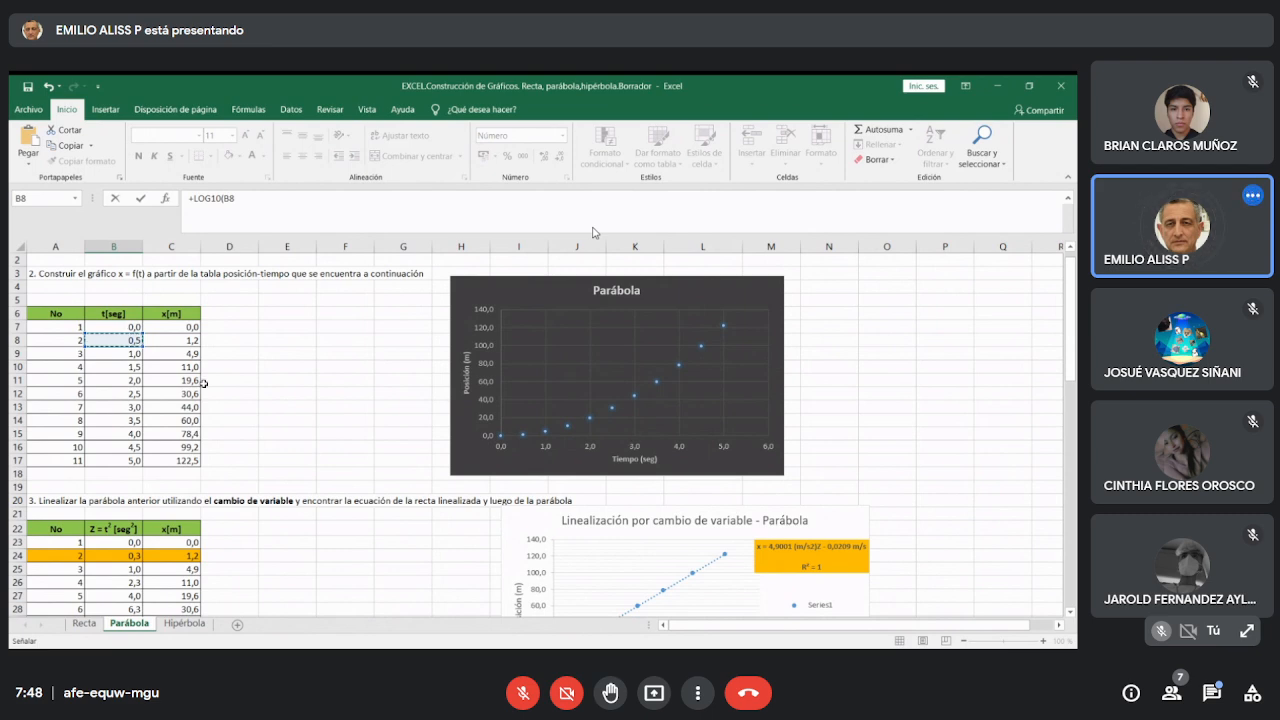
{"action": "left_click", "coordinate": [236, 198]}
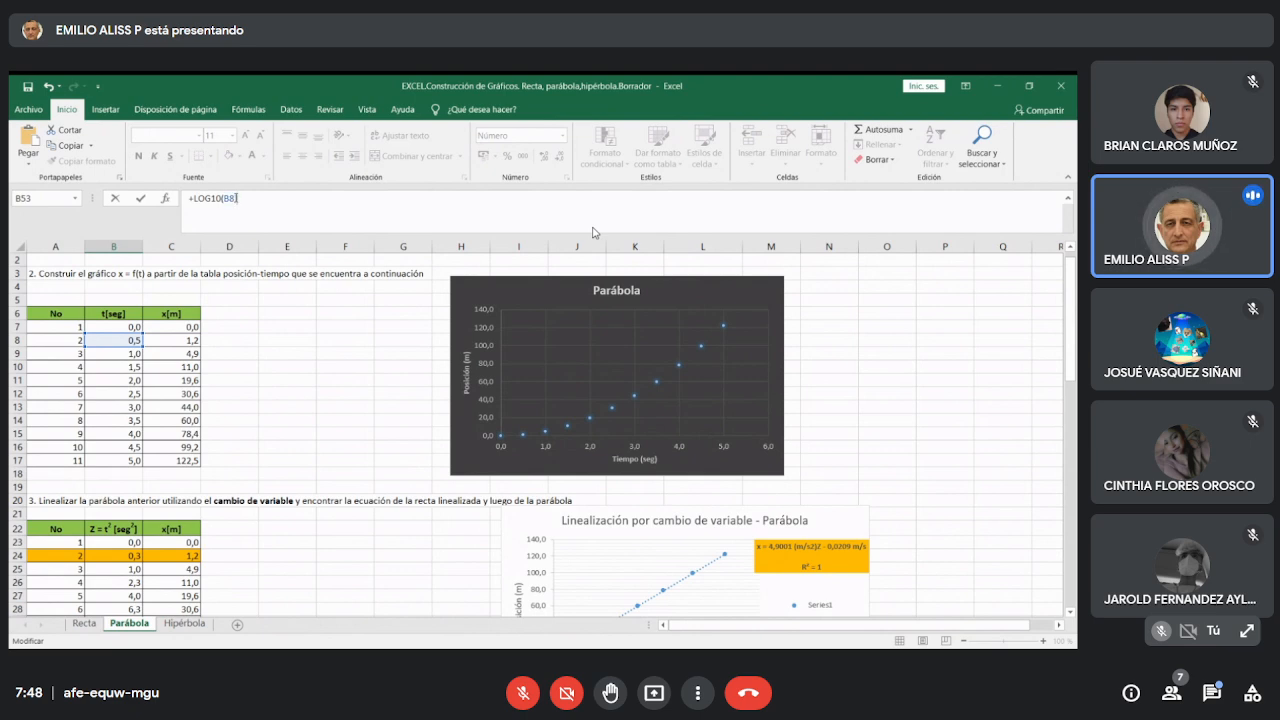
{"action": "key", "text": "Return"}
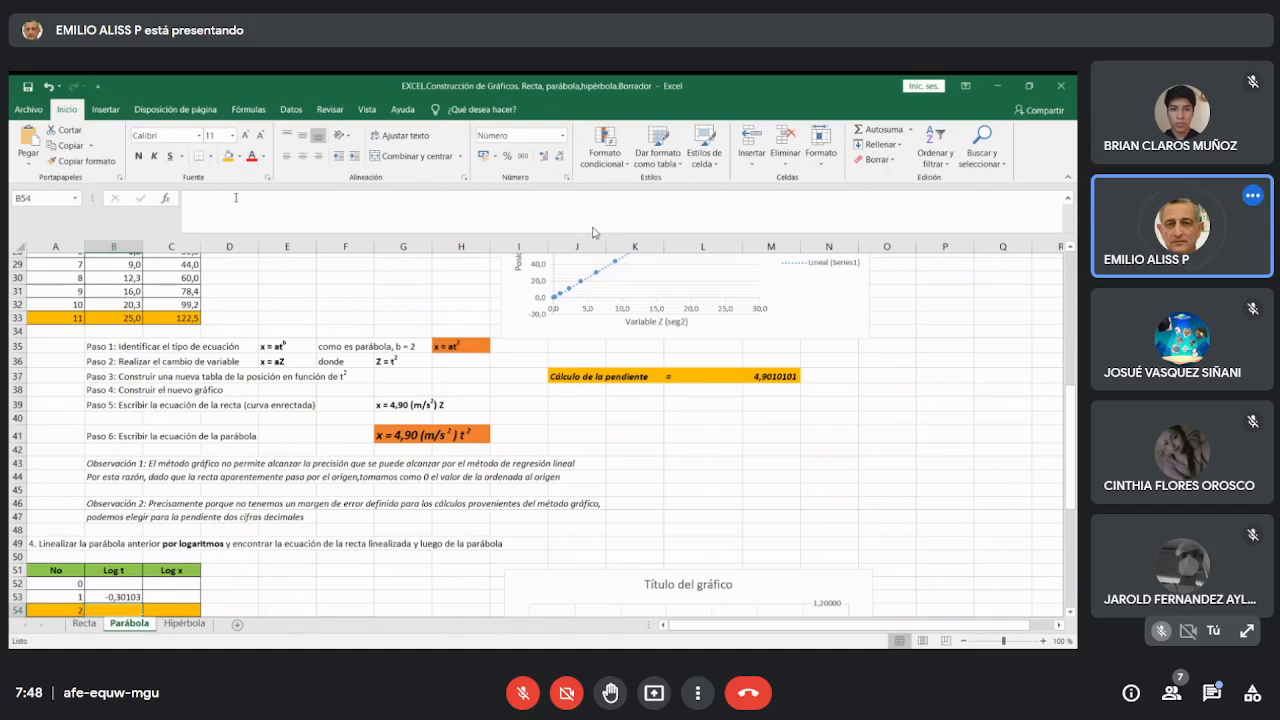
Fill the Log t formula from B53 down through B62.
{"action": "left_click_drag", "start_coordinate": [1067, 410], "coordinate": [1067, 487]}
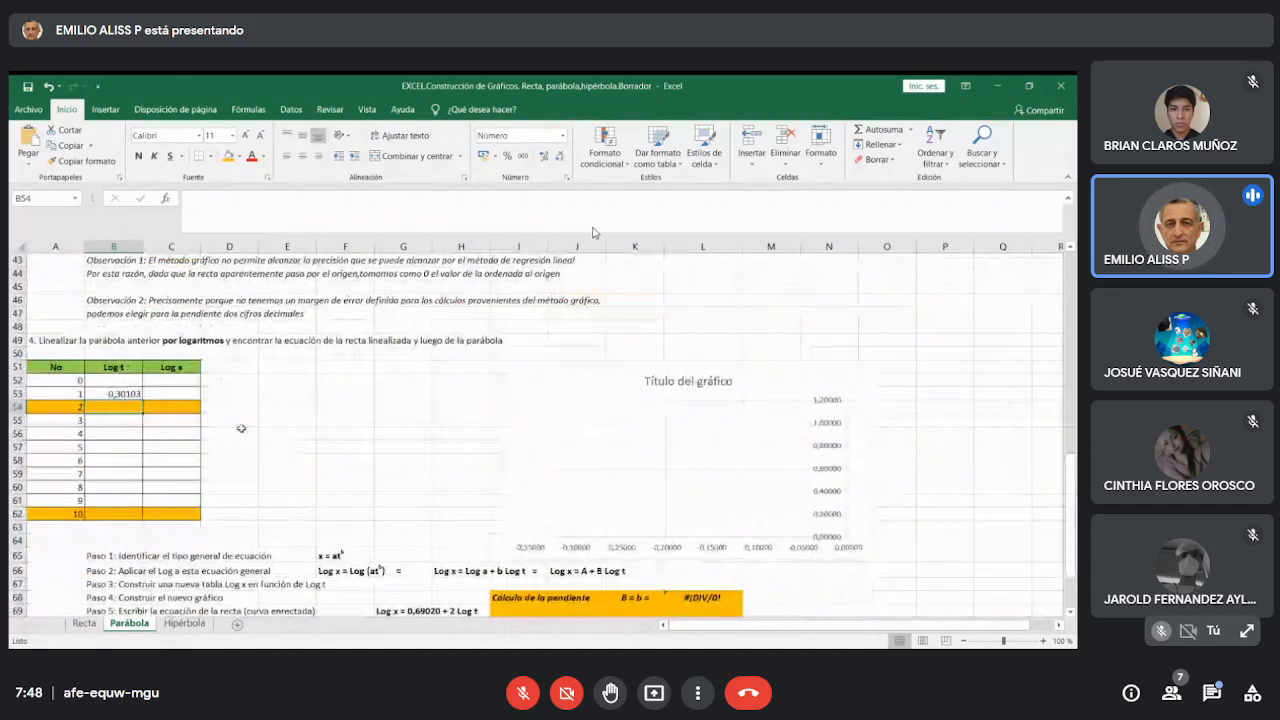
{"action": "left_click", "coordinate": [122, 393]}
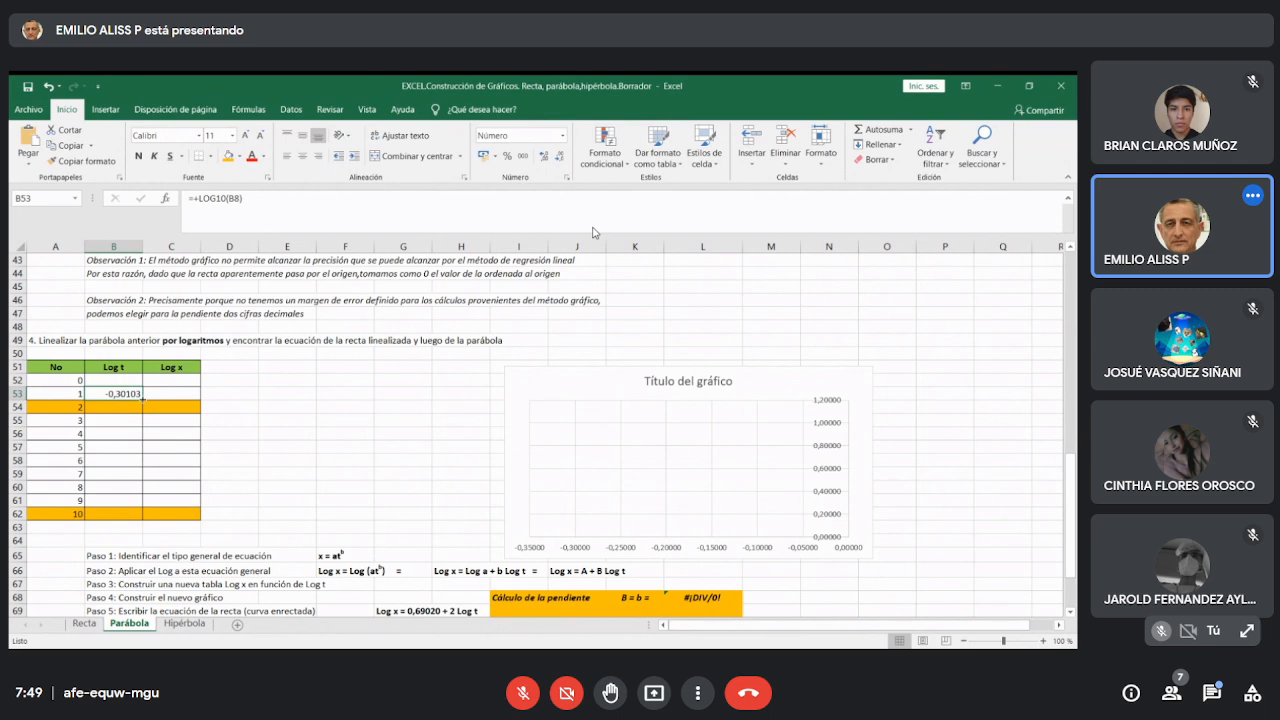
{"action": "left_click_drag", "start_coordinate": [143, 400], "coordinate": [143, 516]}
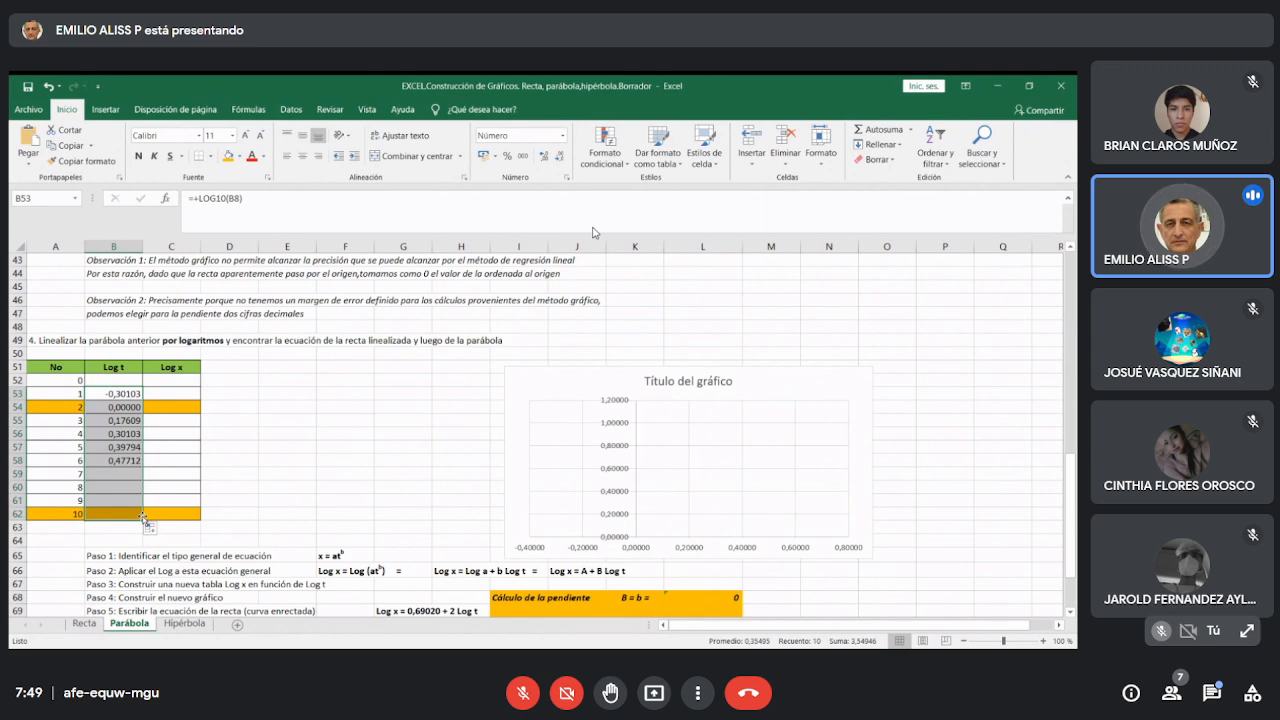
{"action": "left_click", "coordinate": [376, 420]}
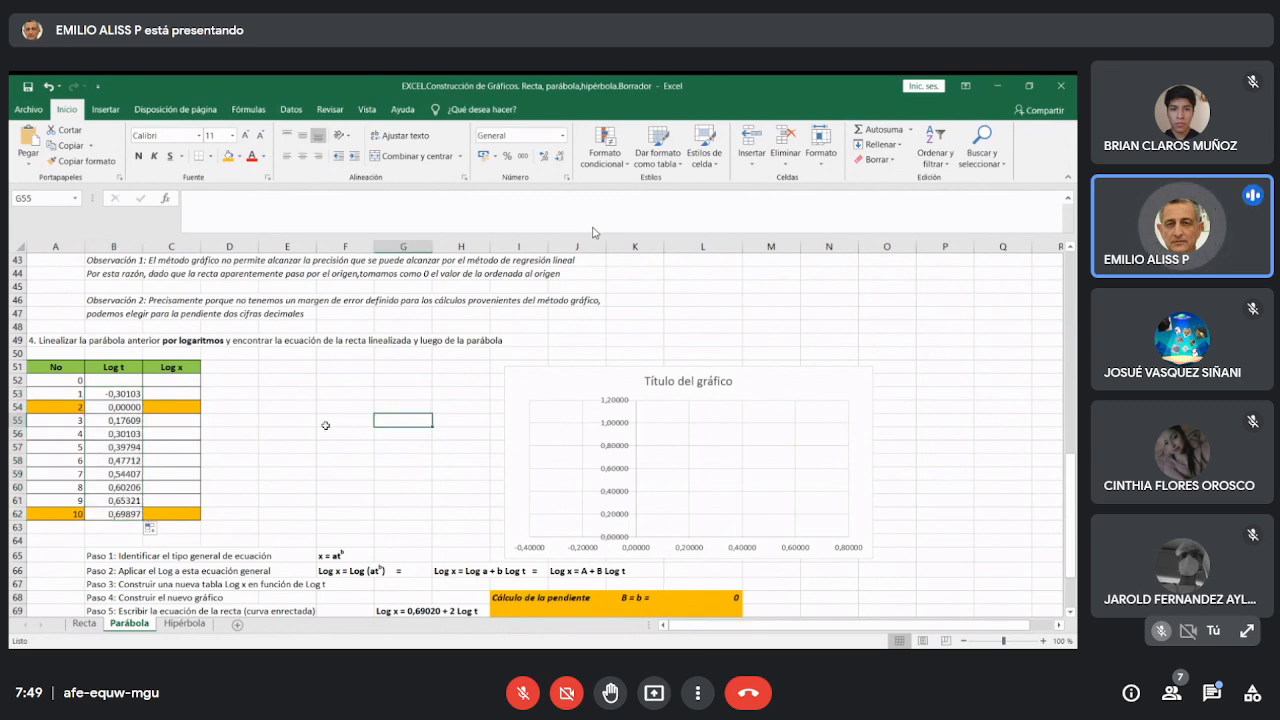
Extend the logarithm formula from B53 across to C53 and fill the Log x column down through C62.
{"action": "left_click", "coordinate": [184, 396]}
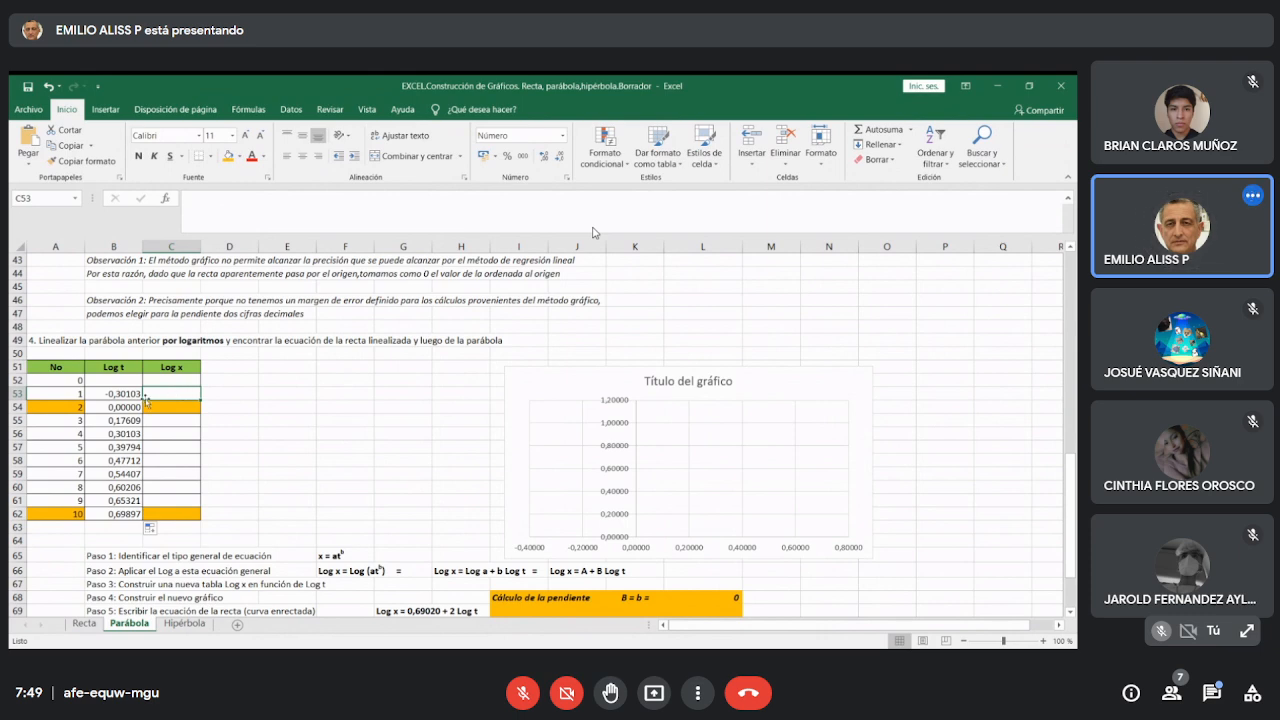
{"action": "left_click", "coordinate": [117, 394]}
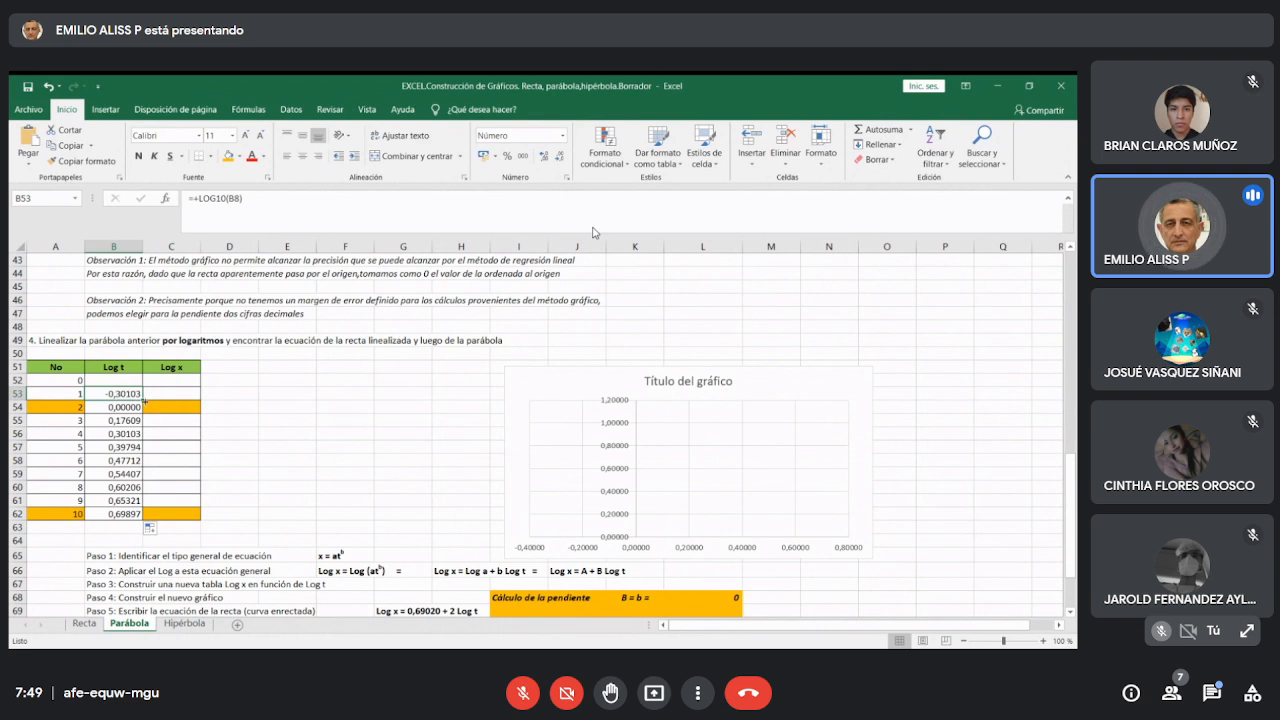
{"action": "left_click_drag", "start_coordinate": [142, 400], "coordinate": [185, 400]}
{"action": "left_click", "coordinate": [268, 394]}
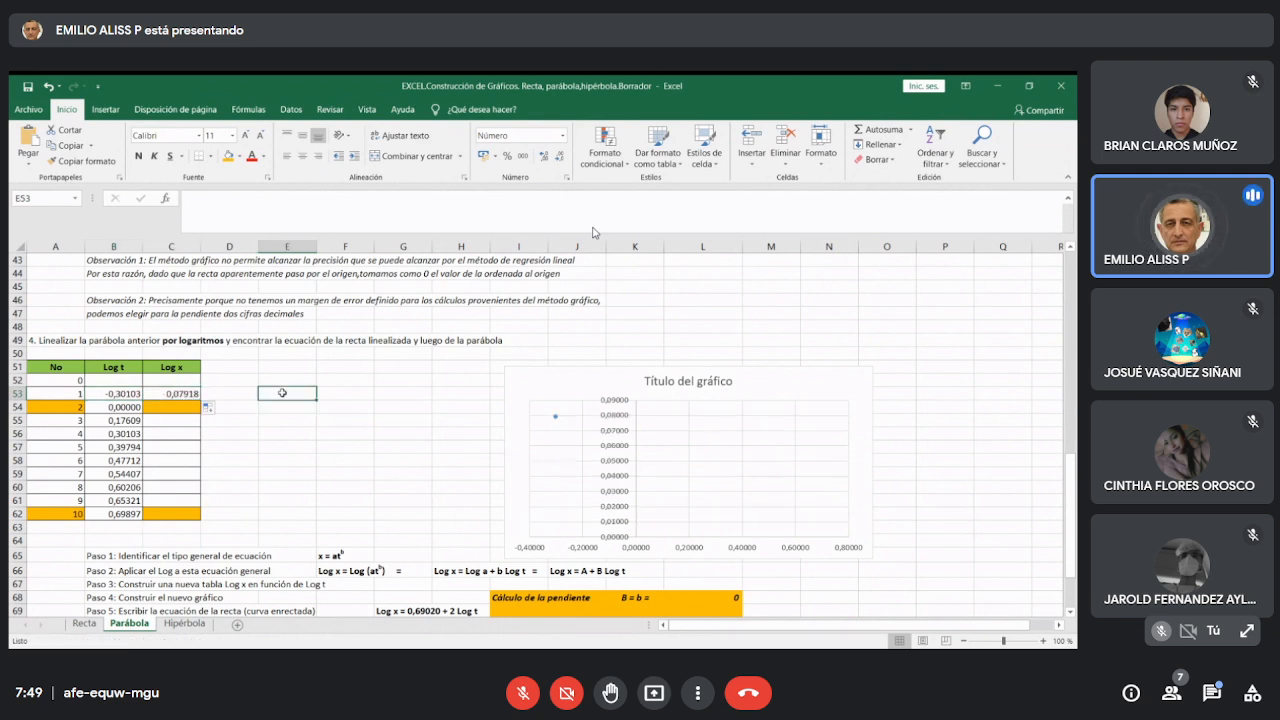
{"action": "left_click", "coordinate": [175, 397]}
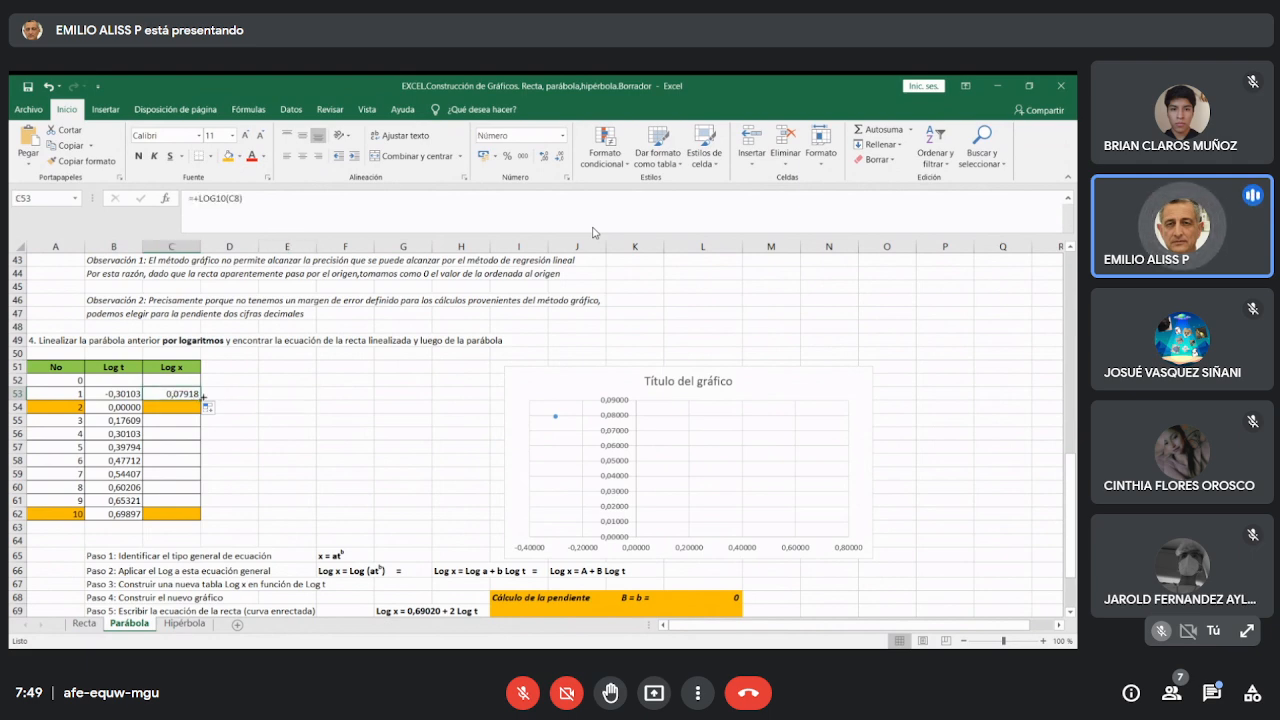
{"action": "left_click_drag", "start_coordinate": [200, 401], "coordinate": [202, 518]}
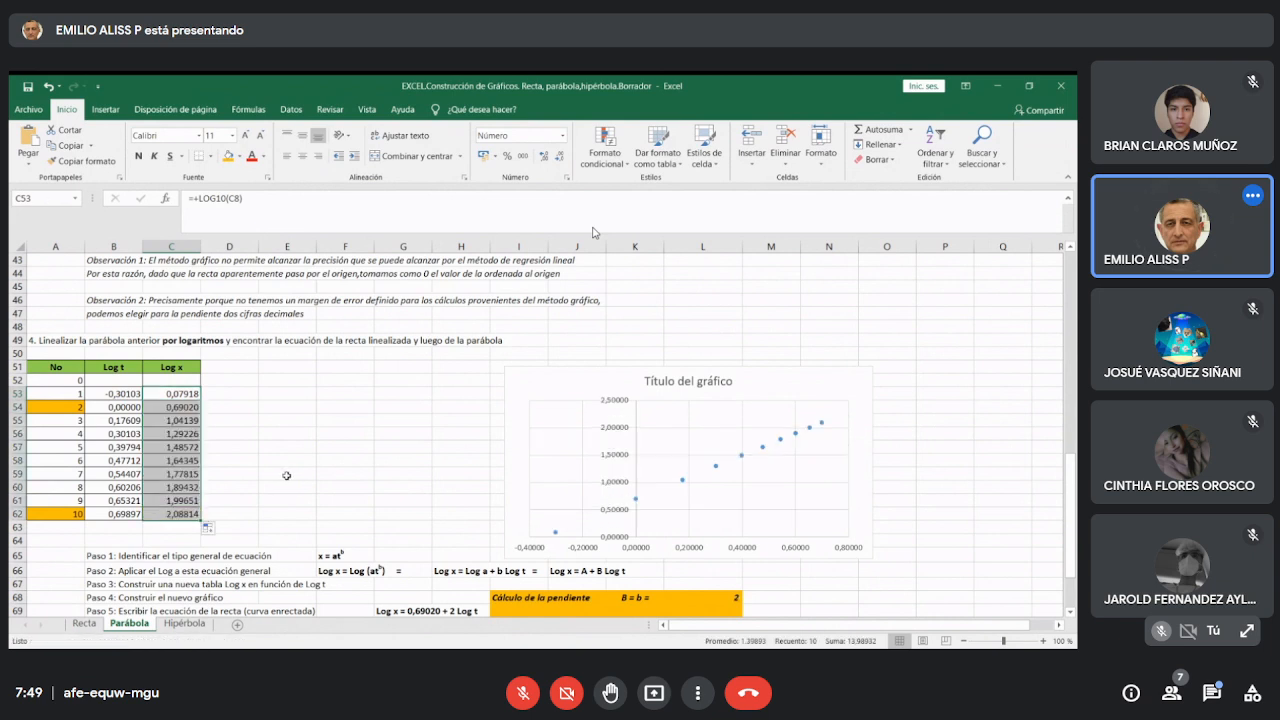
{"action": "left_click", "coordinate": [287, 474]}
Highlight table rows A54:C54 and A62:C62 with the orange fill color.
{"action": "left_click_drag", "start_coordinate": [60, 406], "coordinate": [172, 406]}
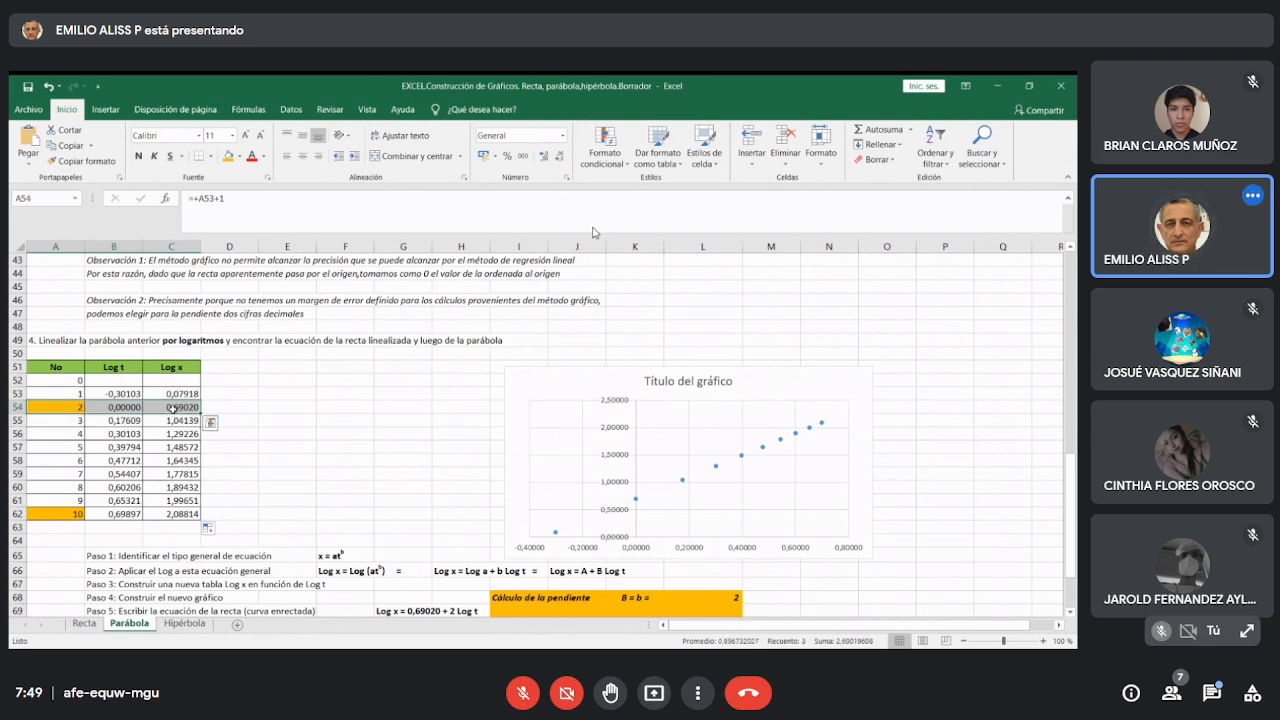
{"action": "left_click", "coordinate": [228, 156]}
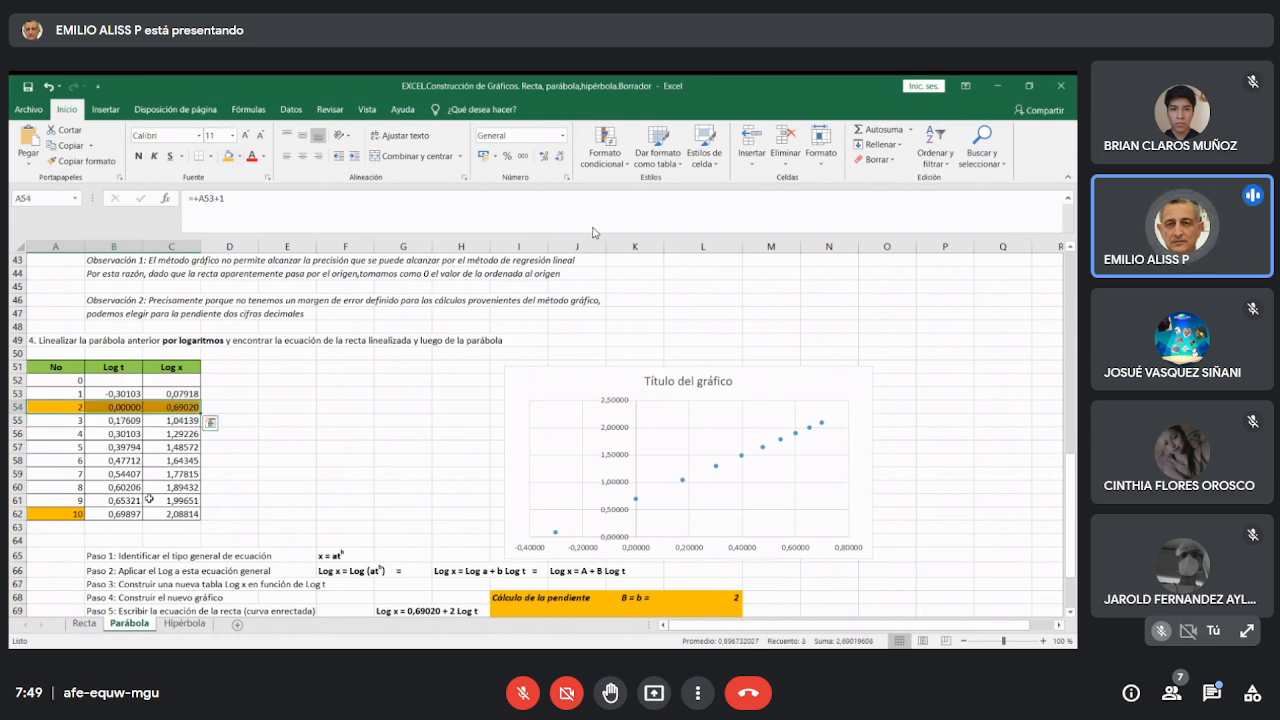
{"action": "left_click_drag", "start_coordinate": [56, 513], "coordinate": [172, 514]}
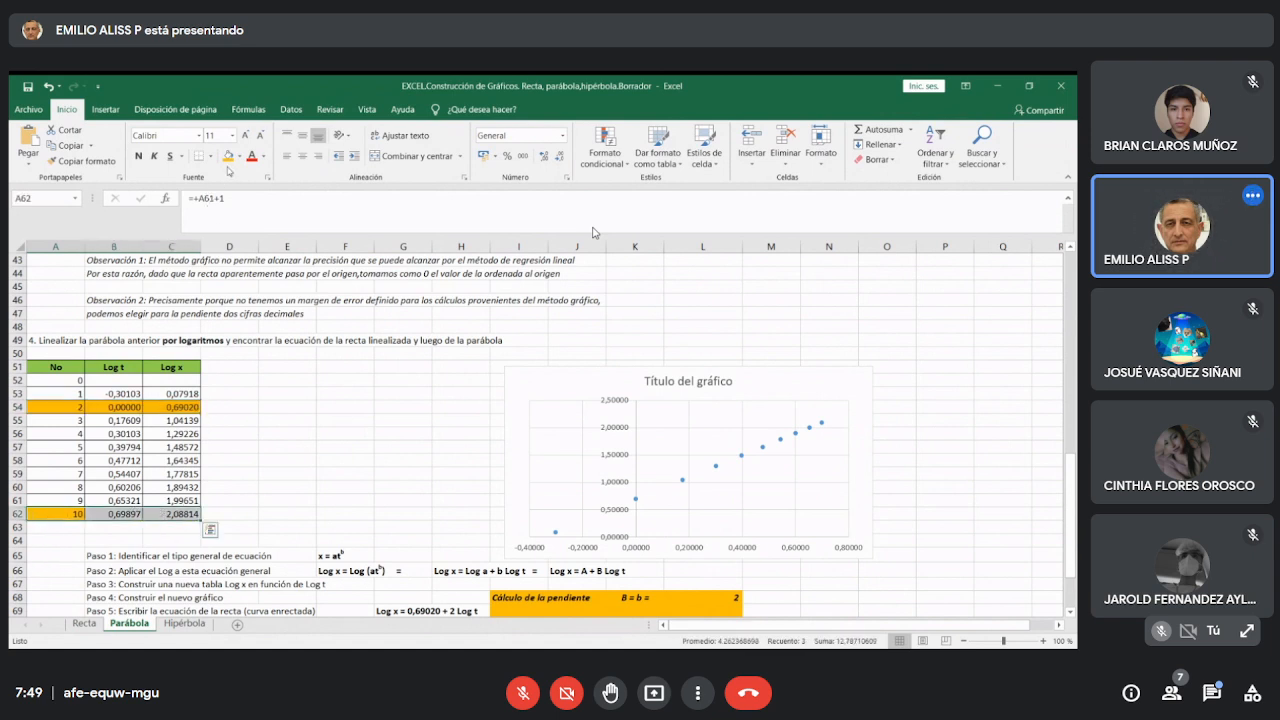
{"action": "left_click", "coordinate": [228, 156]}
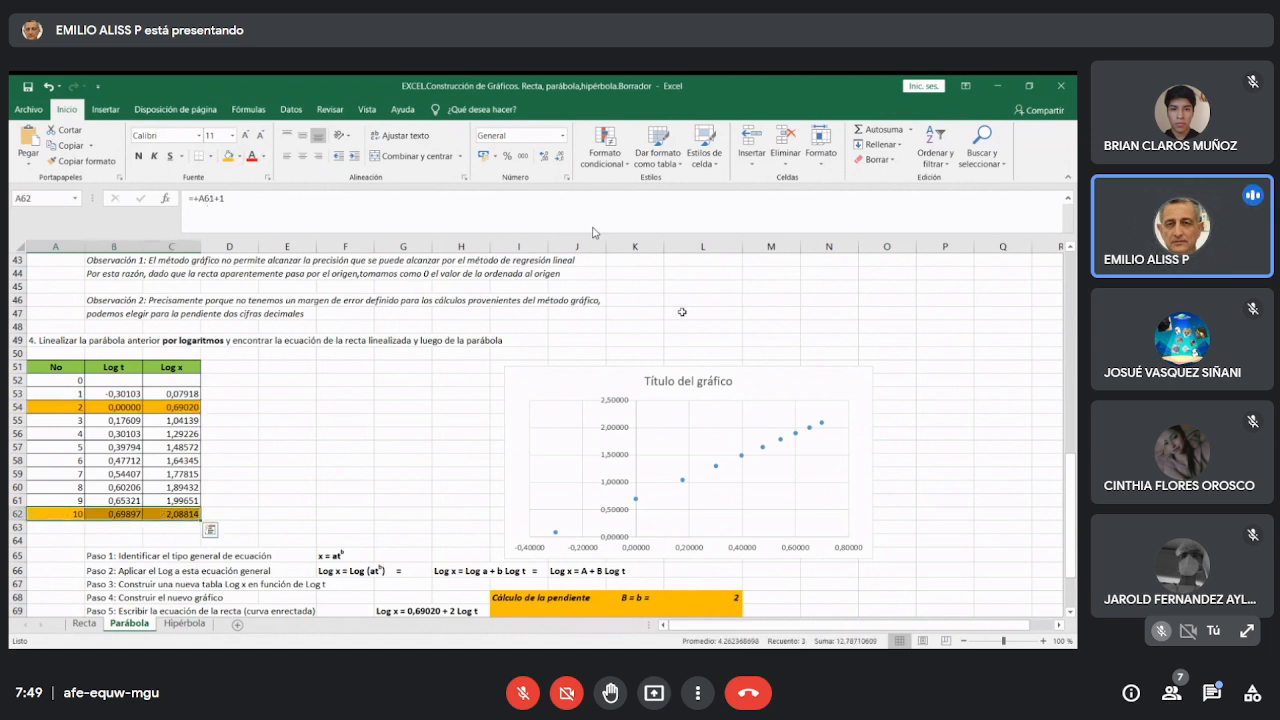
{"action": "left_click", "coordinate": [1003, 445]}
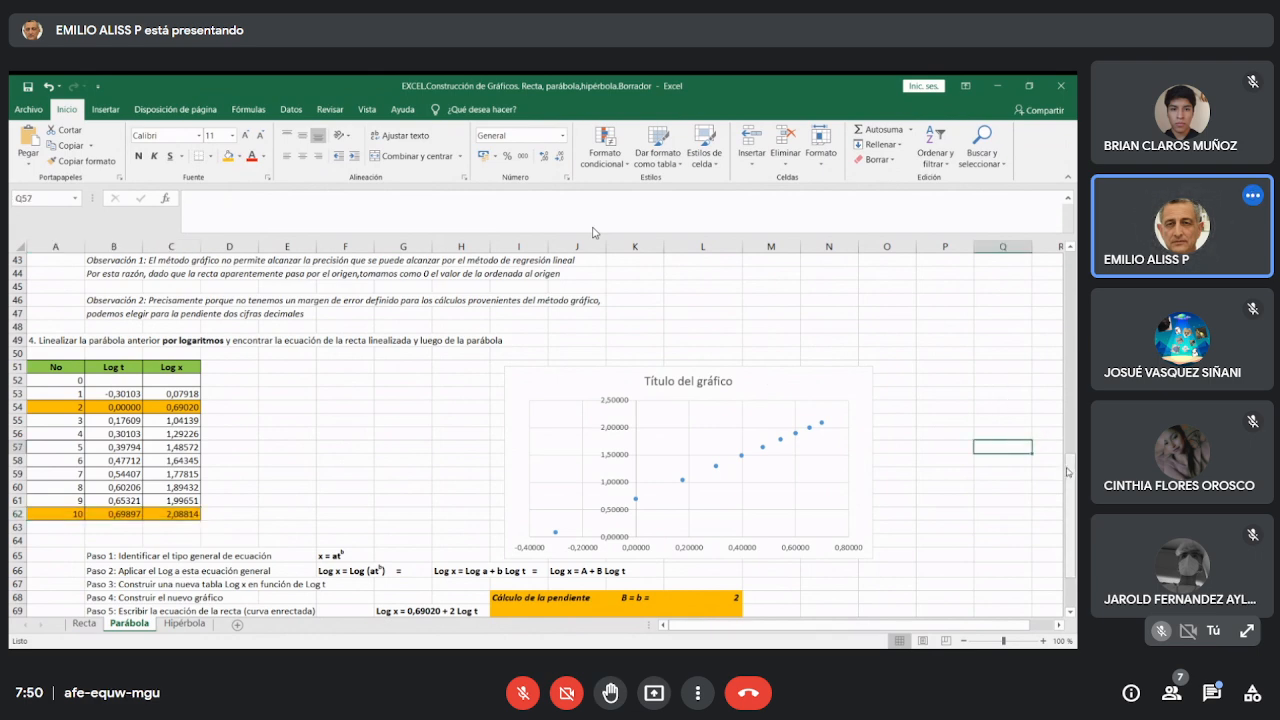
Move the Log x versus Log t chart slightly up beside the table and title it "Linealización por logaritmos".
{"action": "mouse_move", "coordinate": [1070, 484]}
{"action": "left_mouse_down"}
{"action": "mouse_move", "coordinate": [1065, 506]}
{"action": "mouse_move", "coordinate": [1067, 494]}
{"action": "left_mouse_up"}
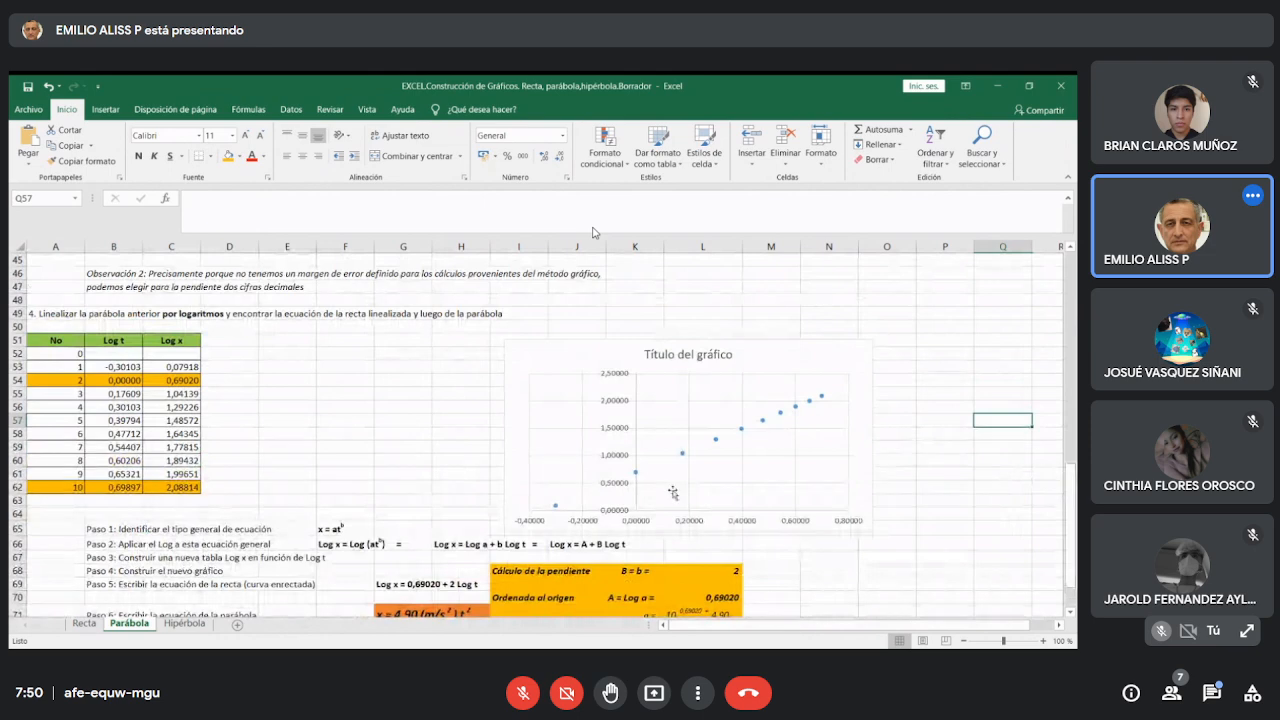
{"action": "left_click_drag", "start_coordinate": [601, 360], "coordinate": [623, 335]}
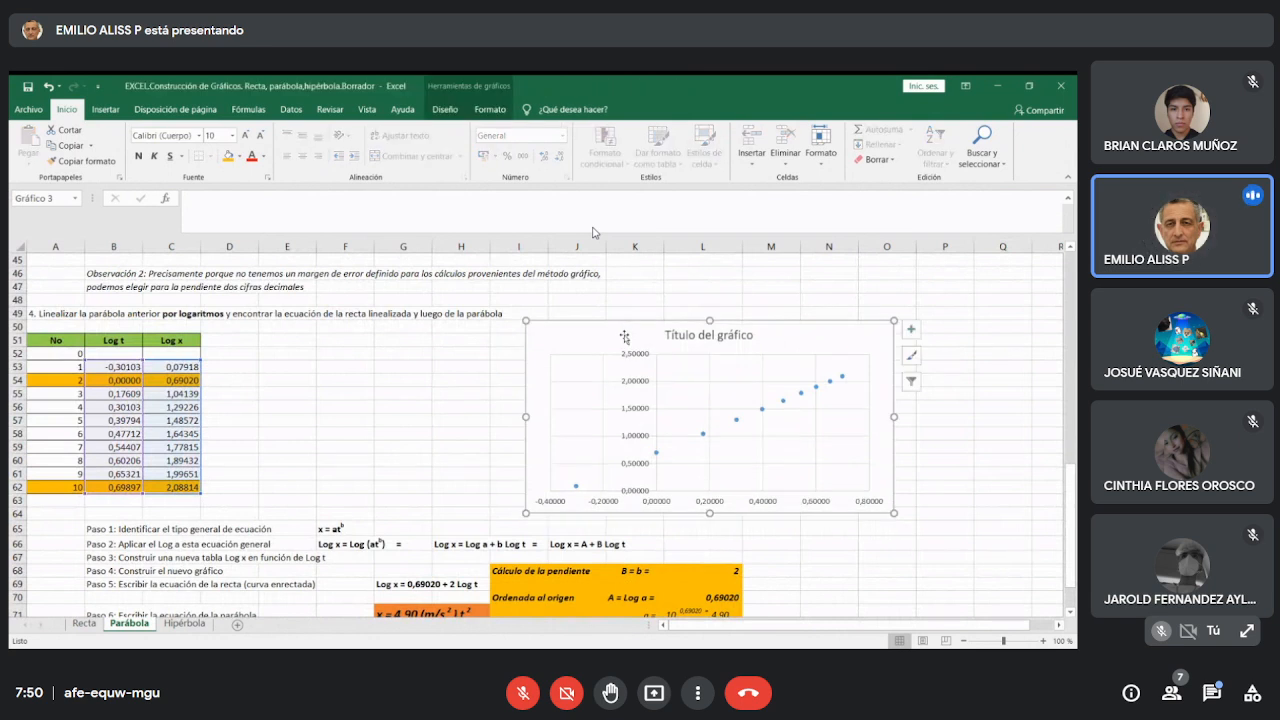
{"action": "left_click", "coordinate": [705, 335]}
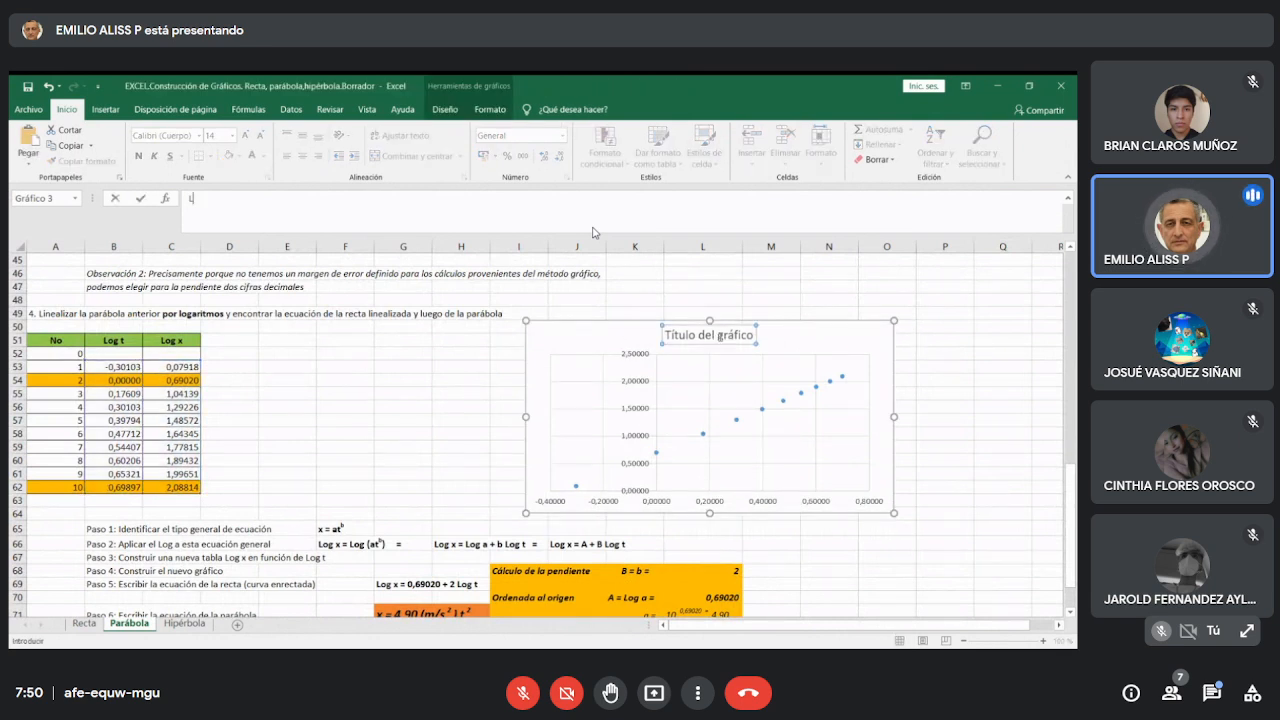
{"action": "type", "text": "Linealizaci'on"}
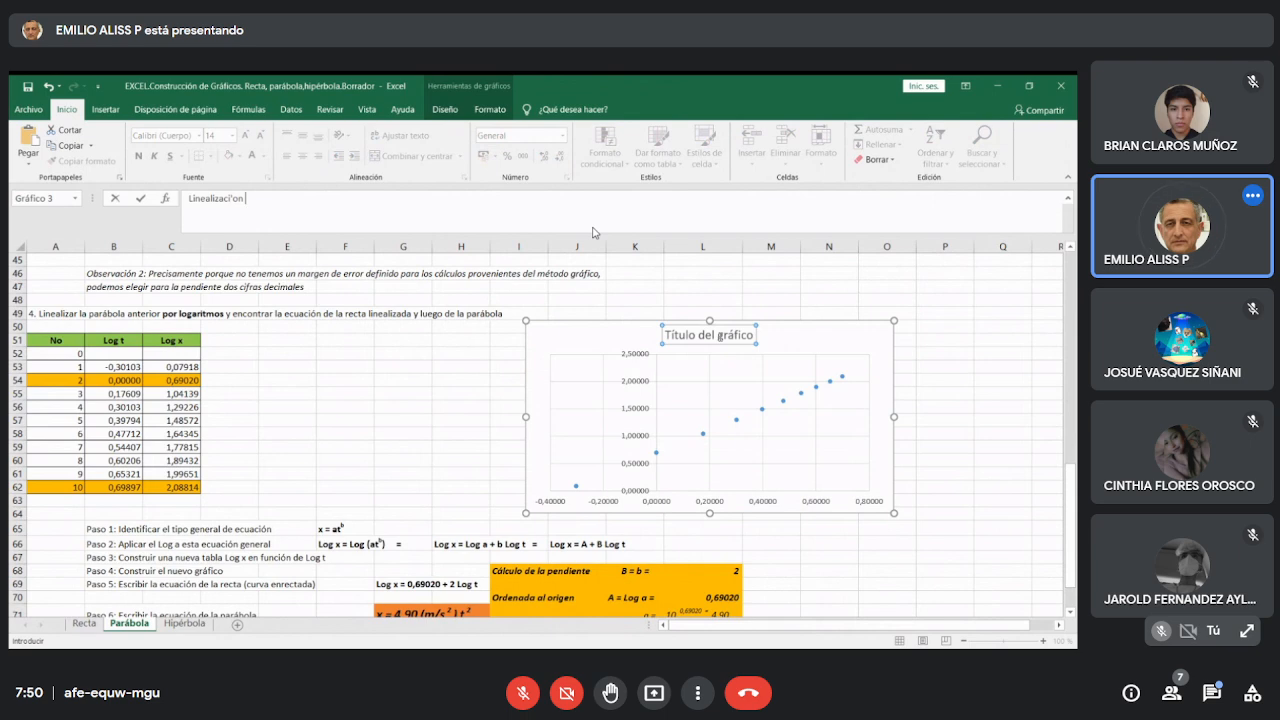
{"action": "key", "text": "BackSpace"}
{"action": "key", "text": "BackSpace"}
{"action": "key", "text": "BackSpace"}
{"action": "type", "text": "ón"}
{"action": "type", "text": "por logaritmos"}
{"action": "key", "text": "Return"}
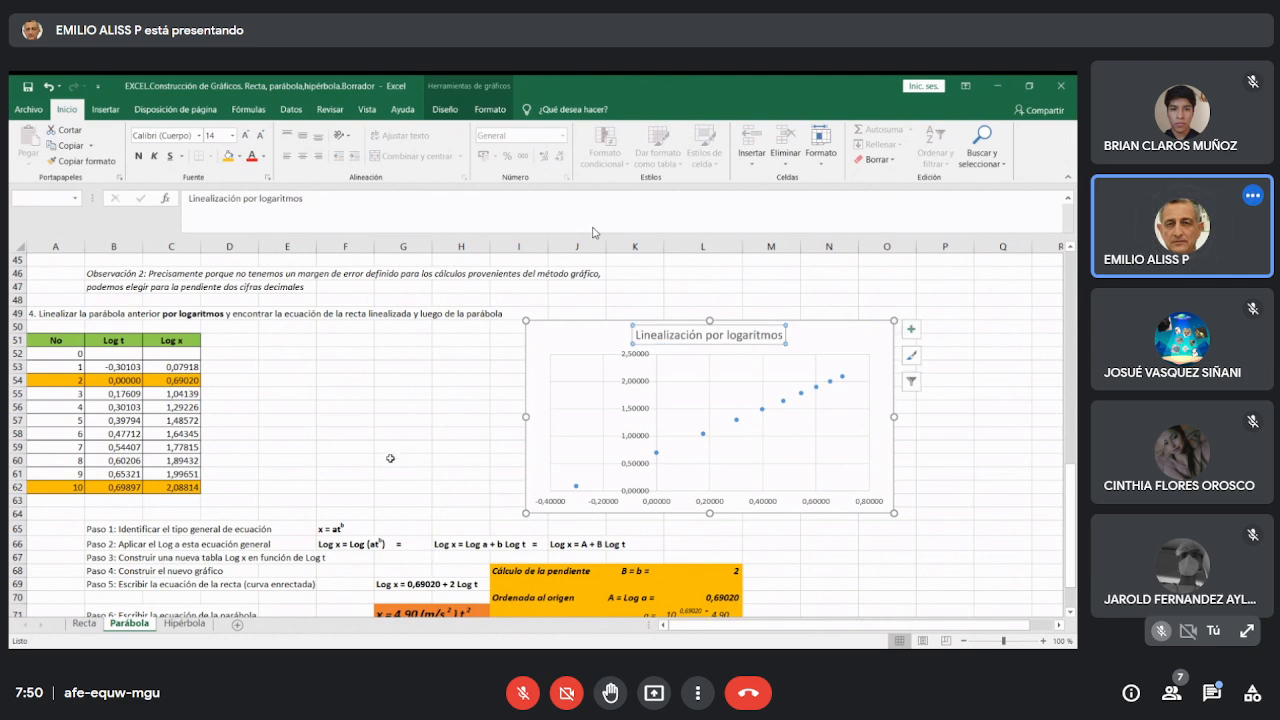
{"action": "left_click", "coordinate": [390, 458]}
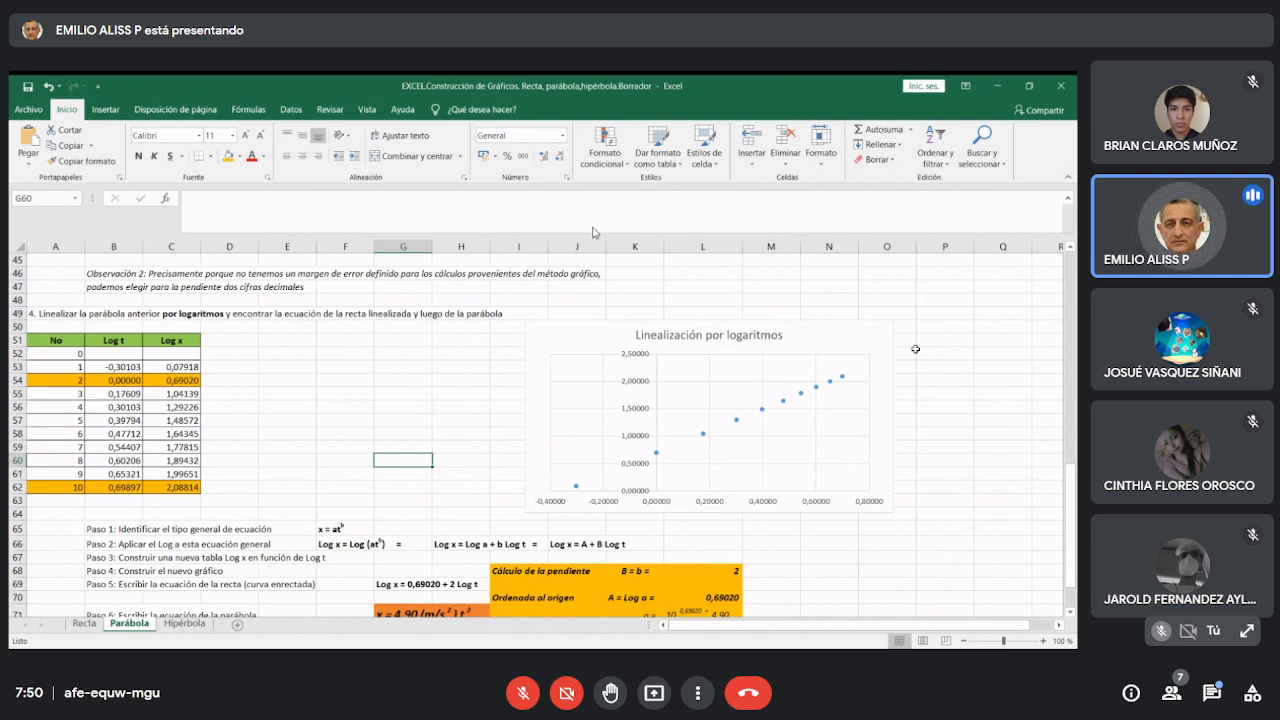
Add axis titles to the logarithm chart and set the horizontal one to "Log t".
{"action": "left_click", "coordinate": [805, 378]}
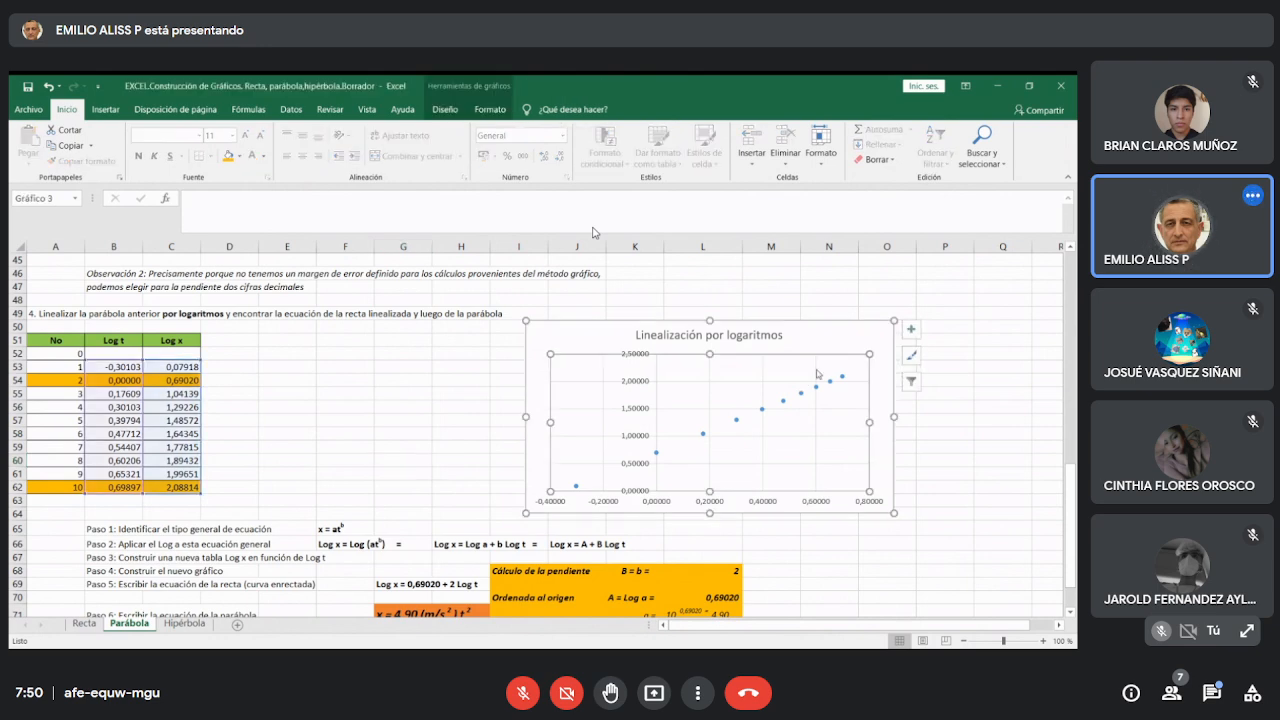
{"action": "left_click", "coordinate": [912, 330]}
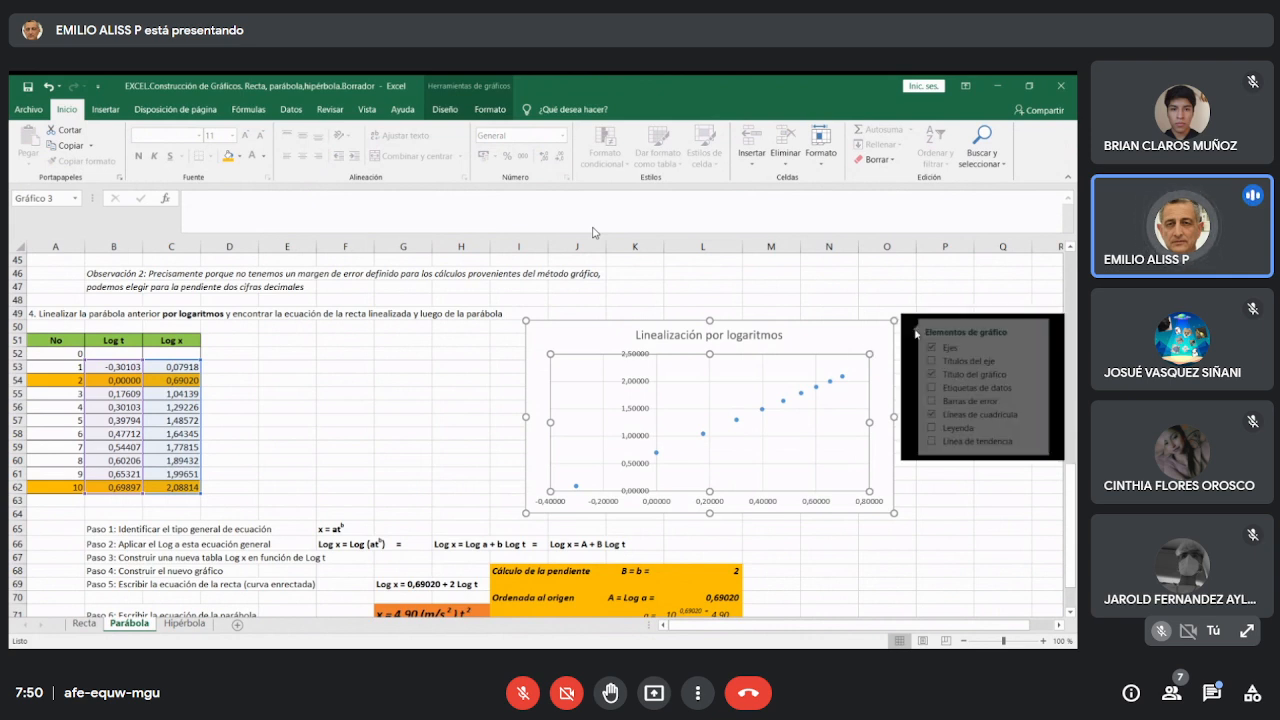
{"action": "left_click", "coordinate": [982, 365]}
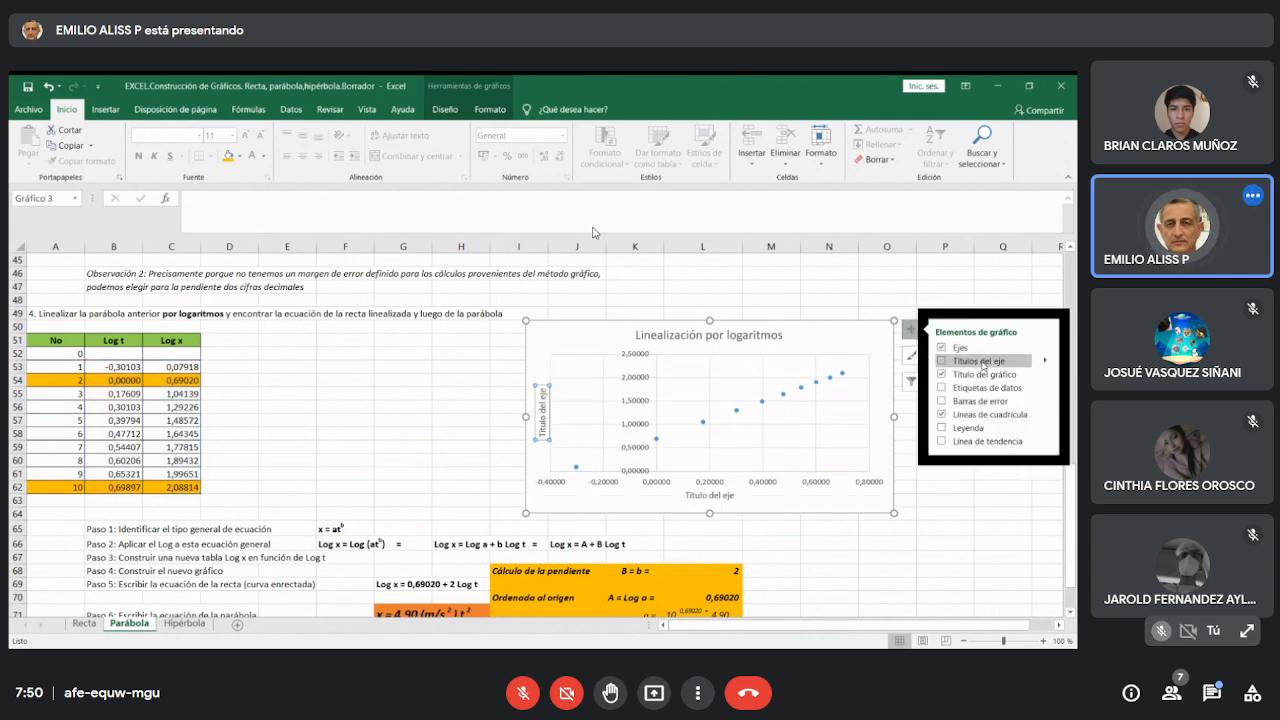
{"action": "left_click", "coordinate": [712, 496]}
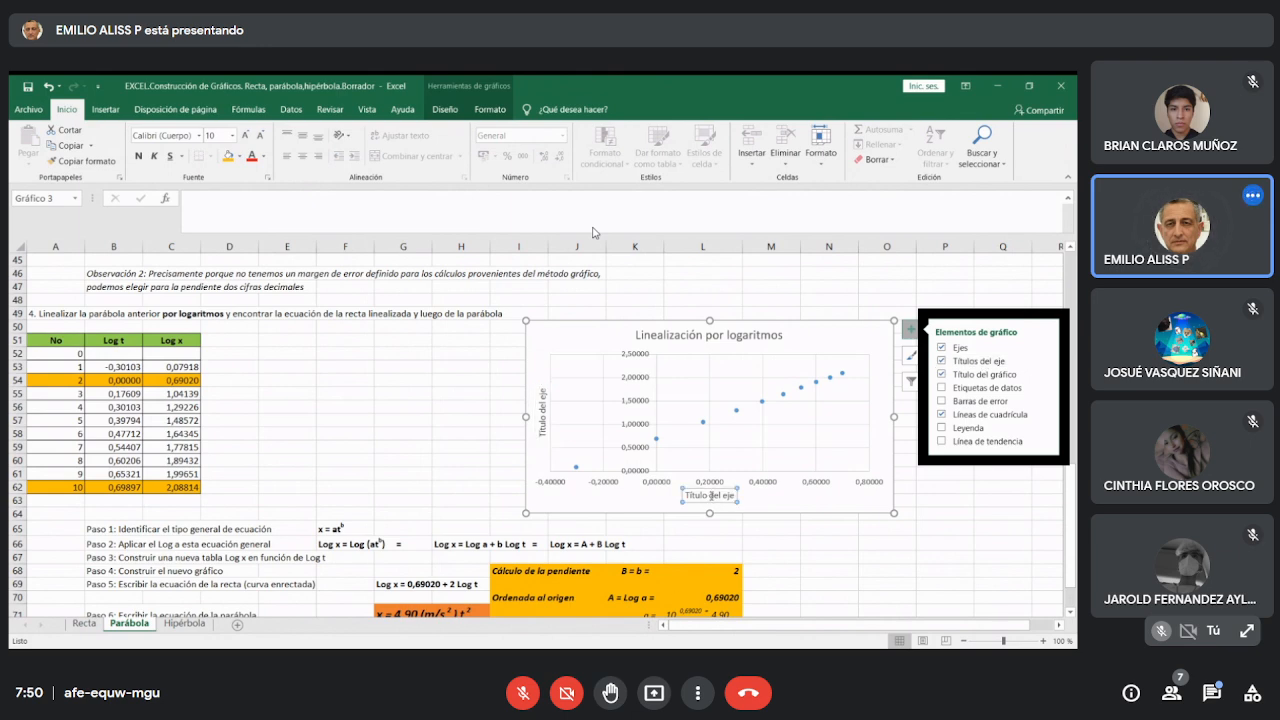
{"action": "left_click", "coordinate": [208, 198]}
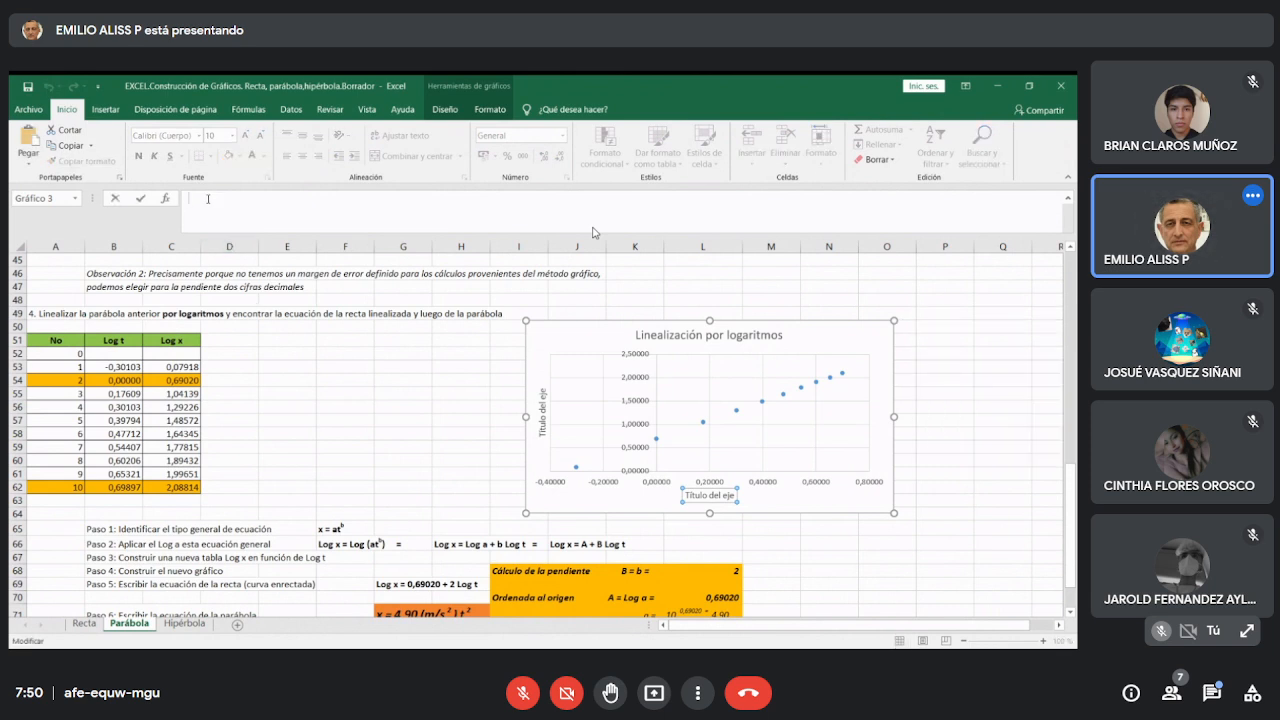
{"action": "type", "text": "Log"}
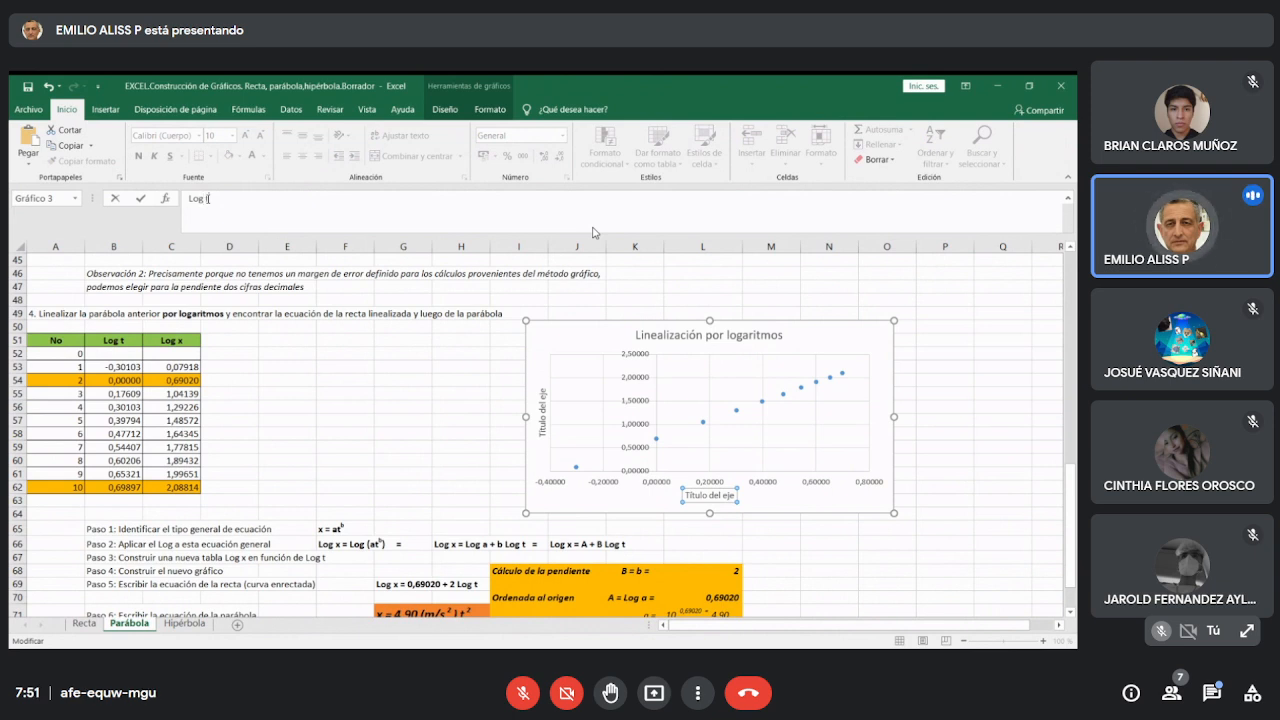
{"action": "type", "text": " t"}
{"action": "key", "text": "Return"}
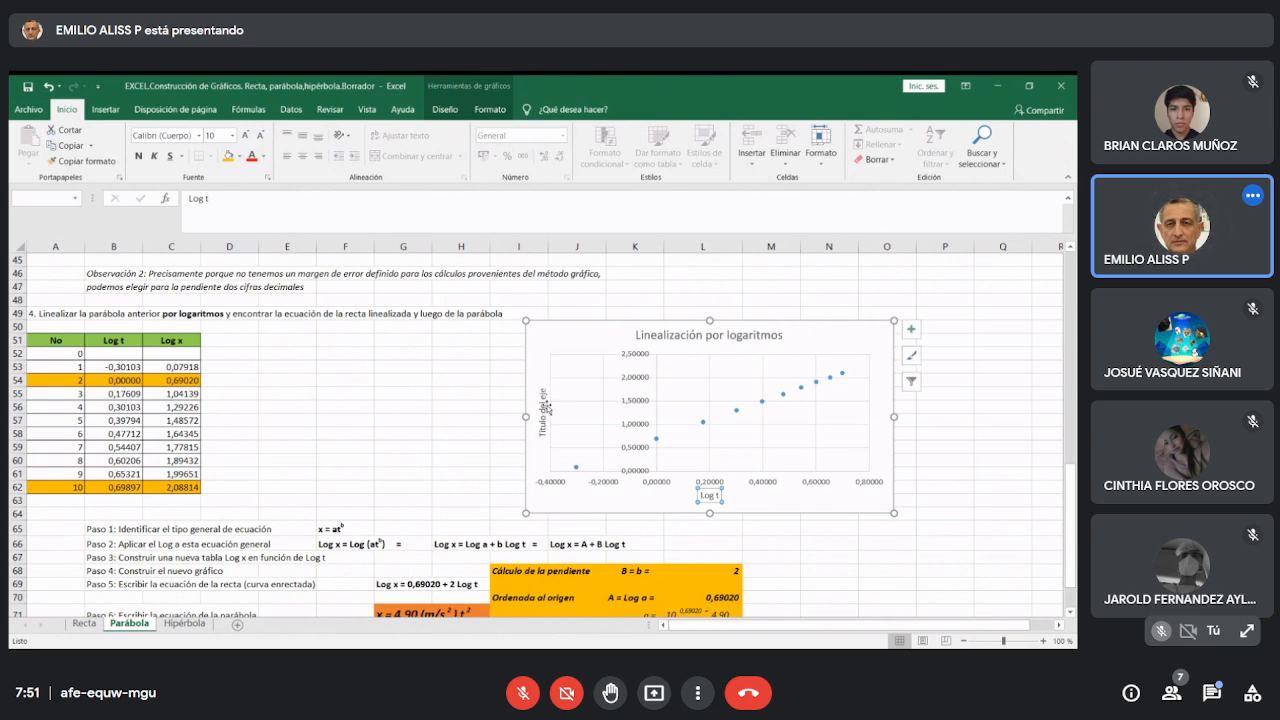
Set the vertical axis title of the logarithm chart to "Log x".
{"action": "left_click", "coordinate": [545, 407]}
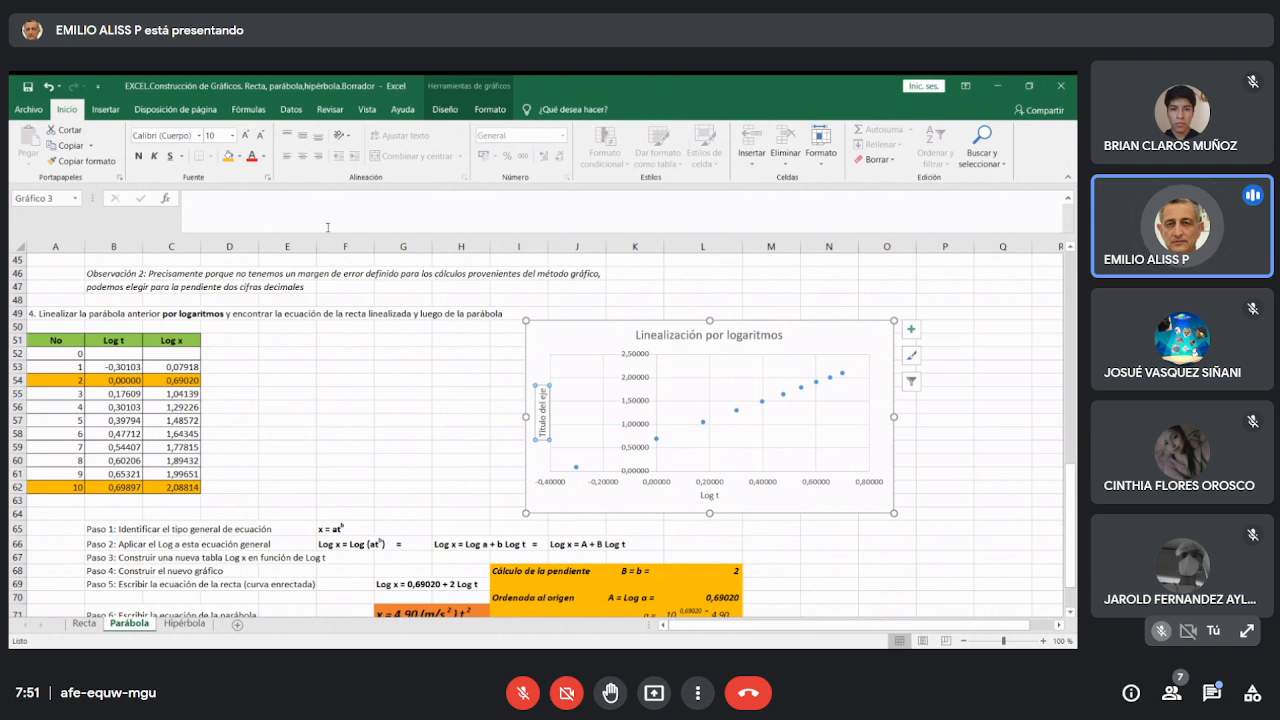
{"action": "type", "text": "Lo"}
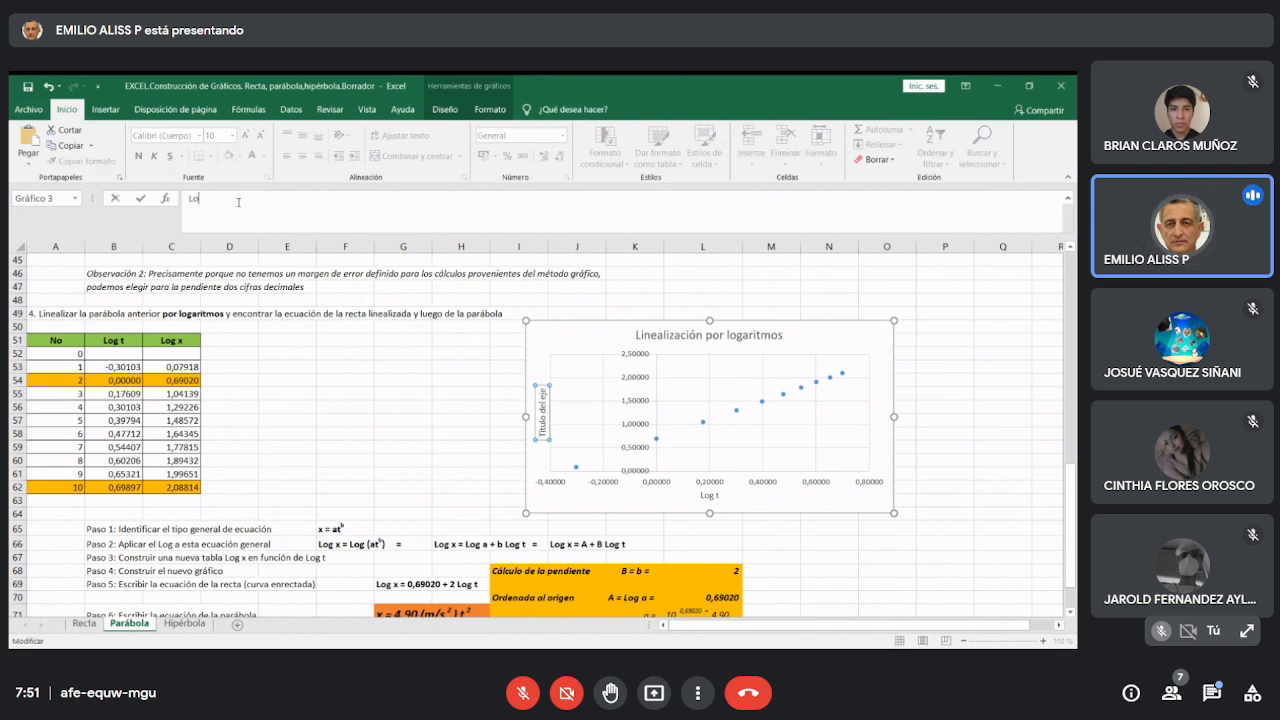
{"action": "type", "text": "g x"}
{"action": "key", "text": "Return"}
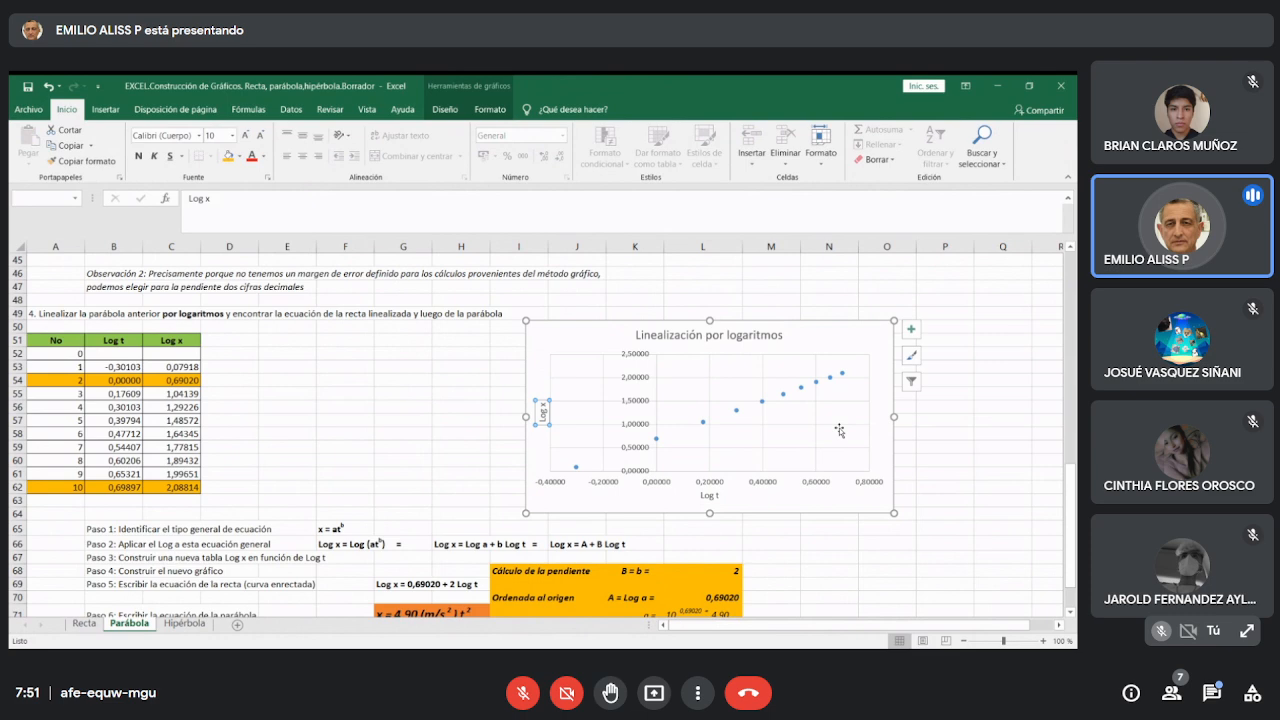
{"action": "key", "text": "Escape"}
{"action": "key", "text": "Escape"}
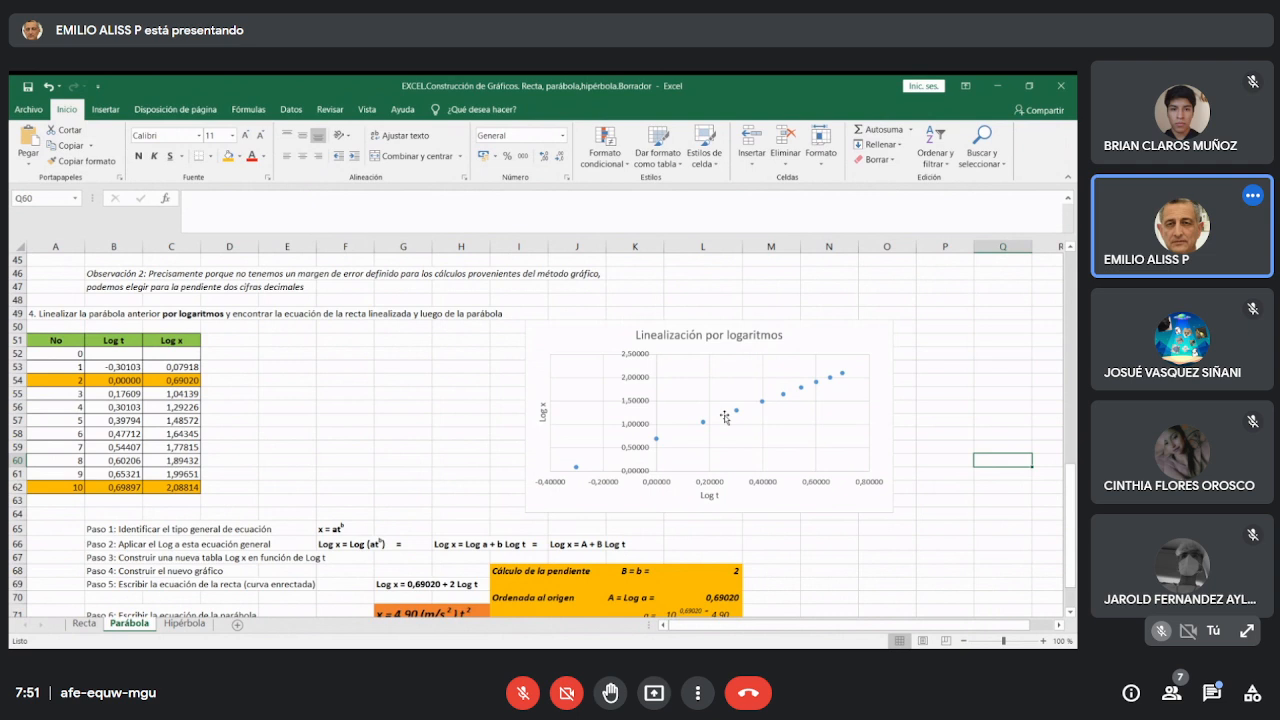
{"action": "left_click", "coordinate": [706, 397]}
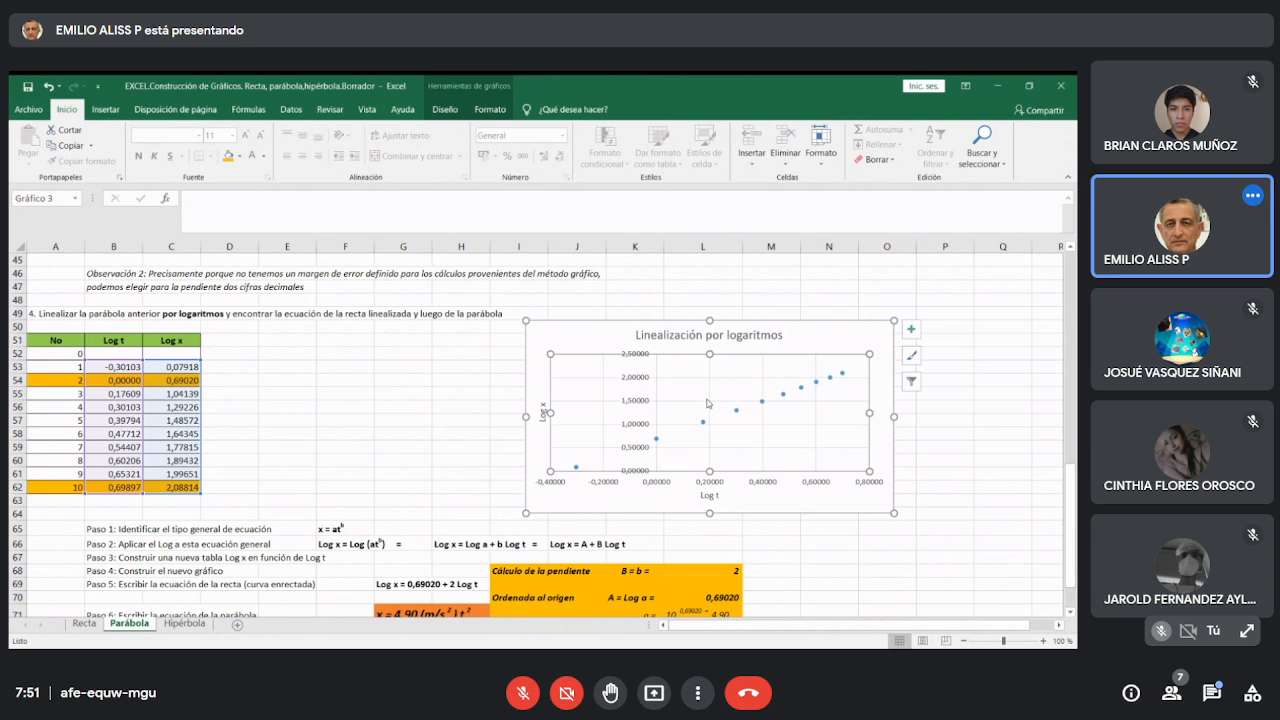
{"action": "left_click", "coordinate": [106, 110]}
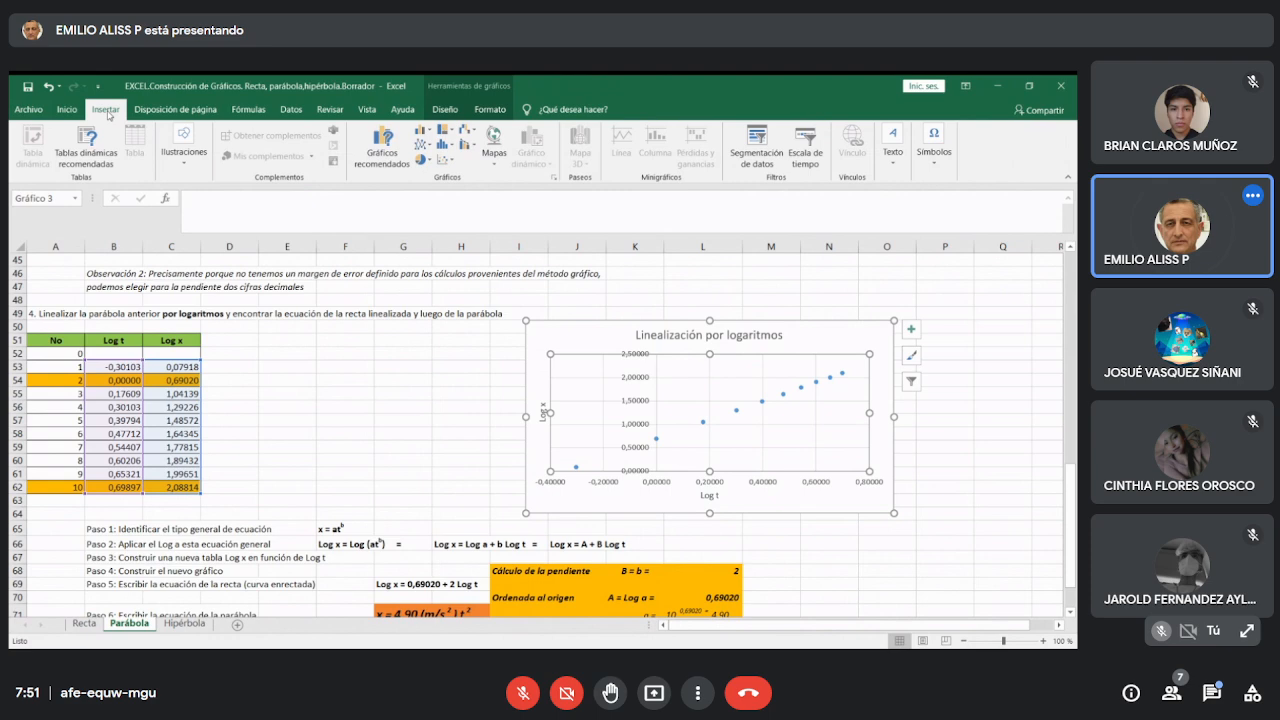
{"action": "left_click", "coordinate": [973, 432]}
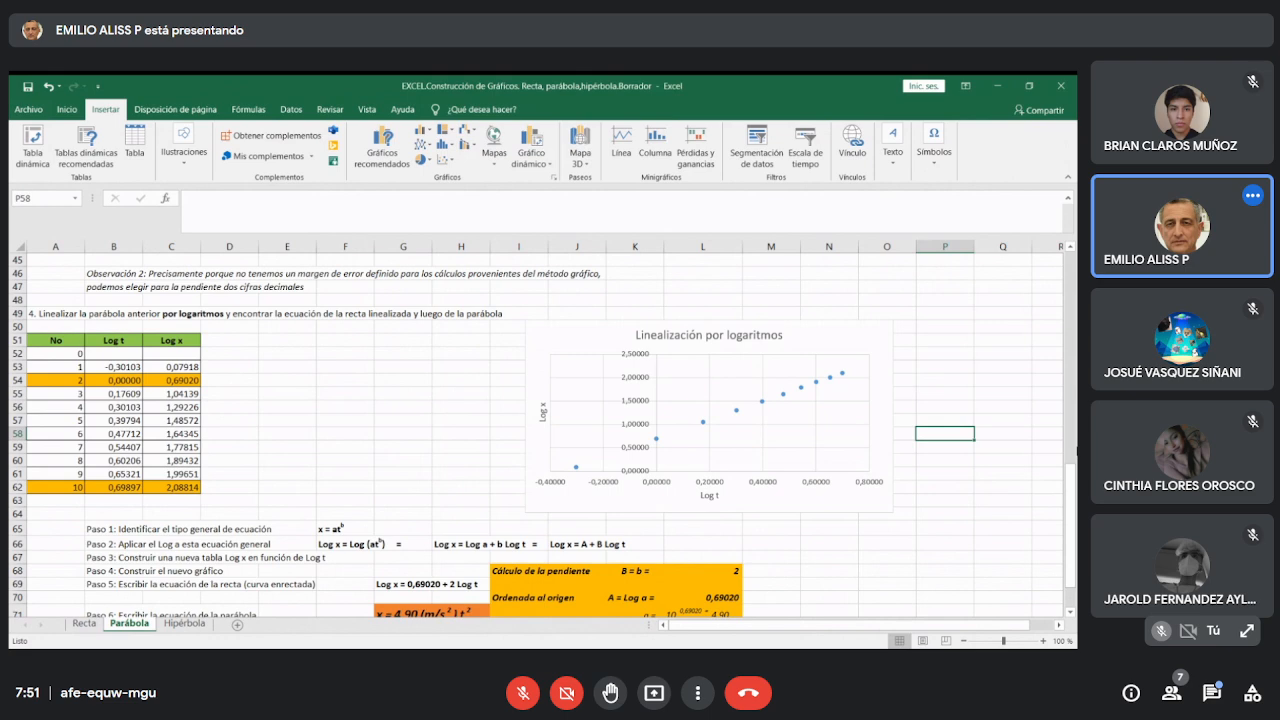
{"action": "scroll", "coordinate": [839, 343], "scroll_direction": "down", "scroll_amount": 1}
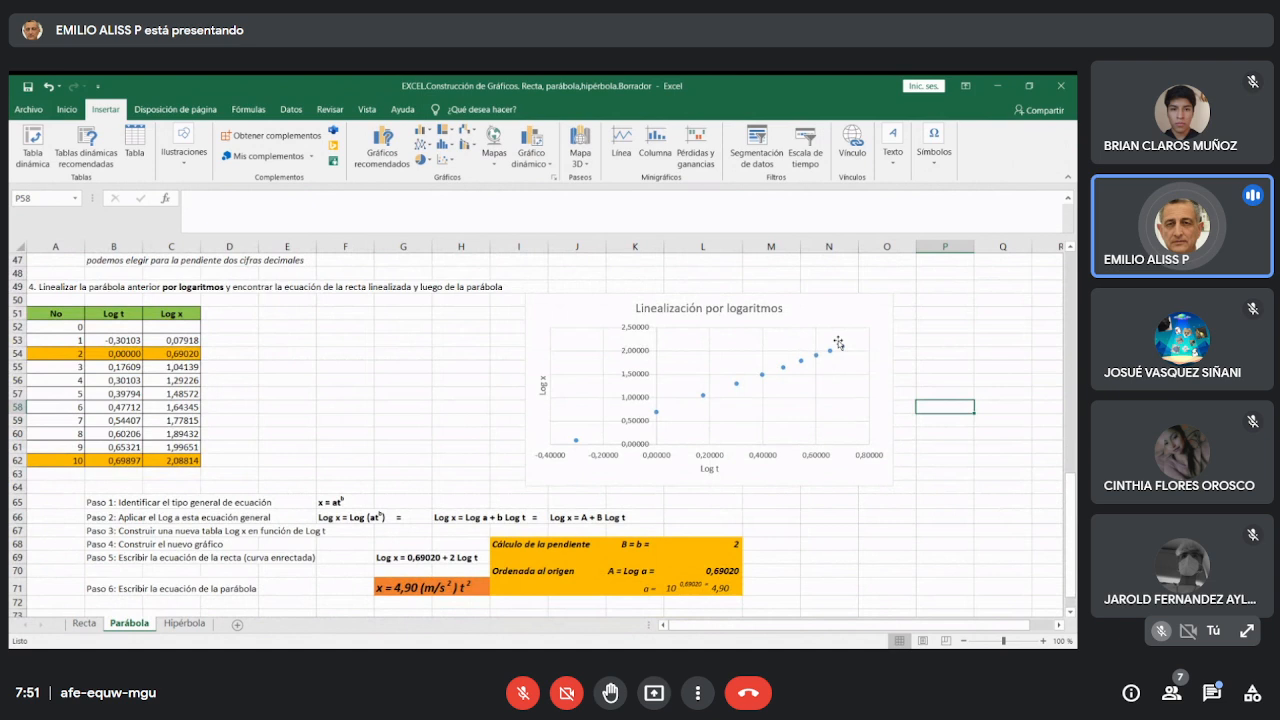
{"action": "left_click", "coordinate": [838, 343]}
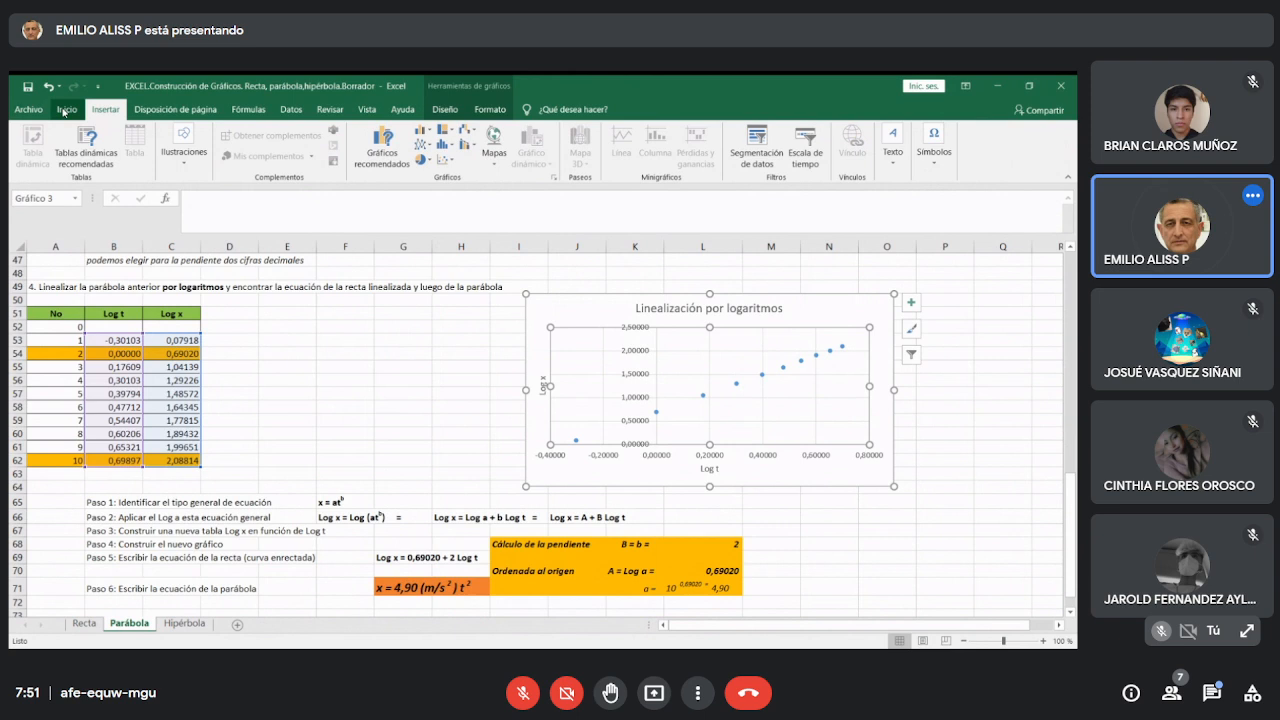
{"action": "left_click", "coordinate": [444, 160]}
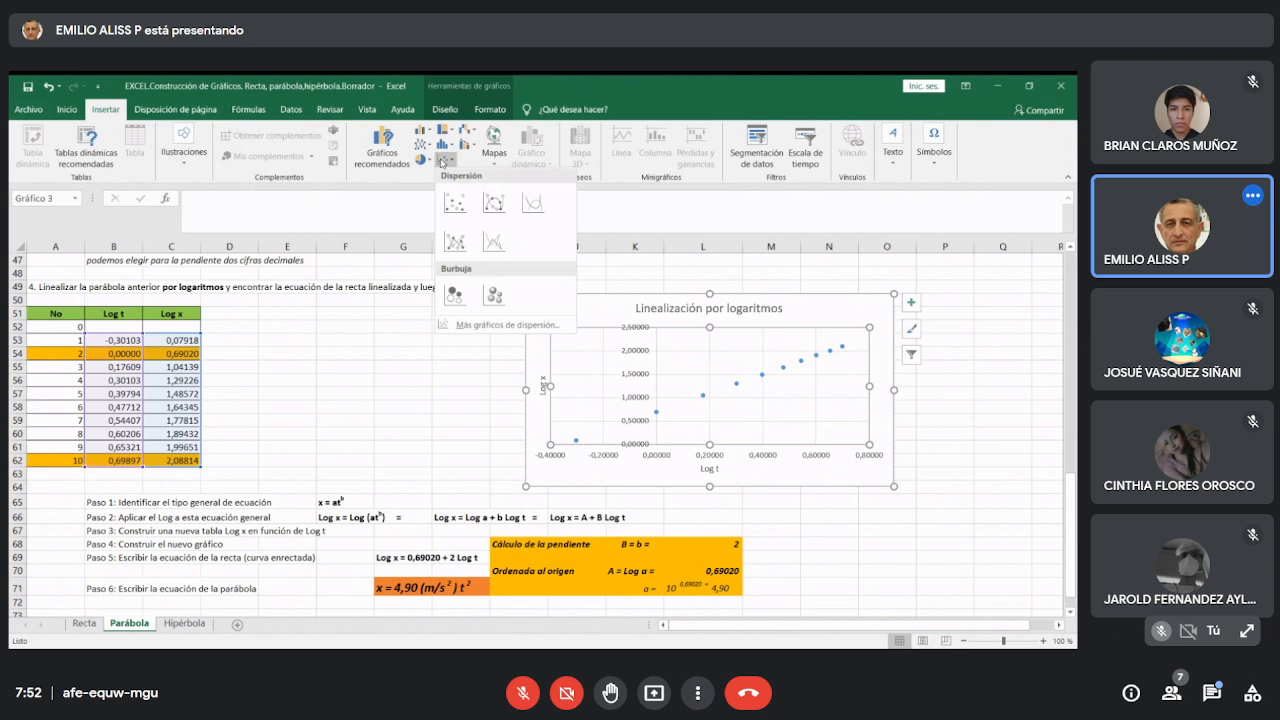
{"action": "left_click", "coordinate": [446, 206]}
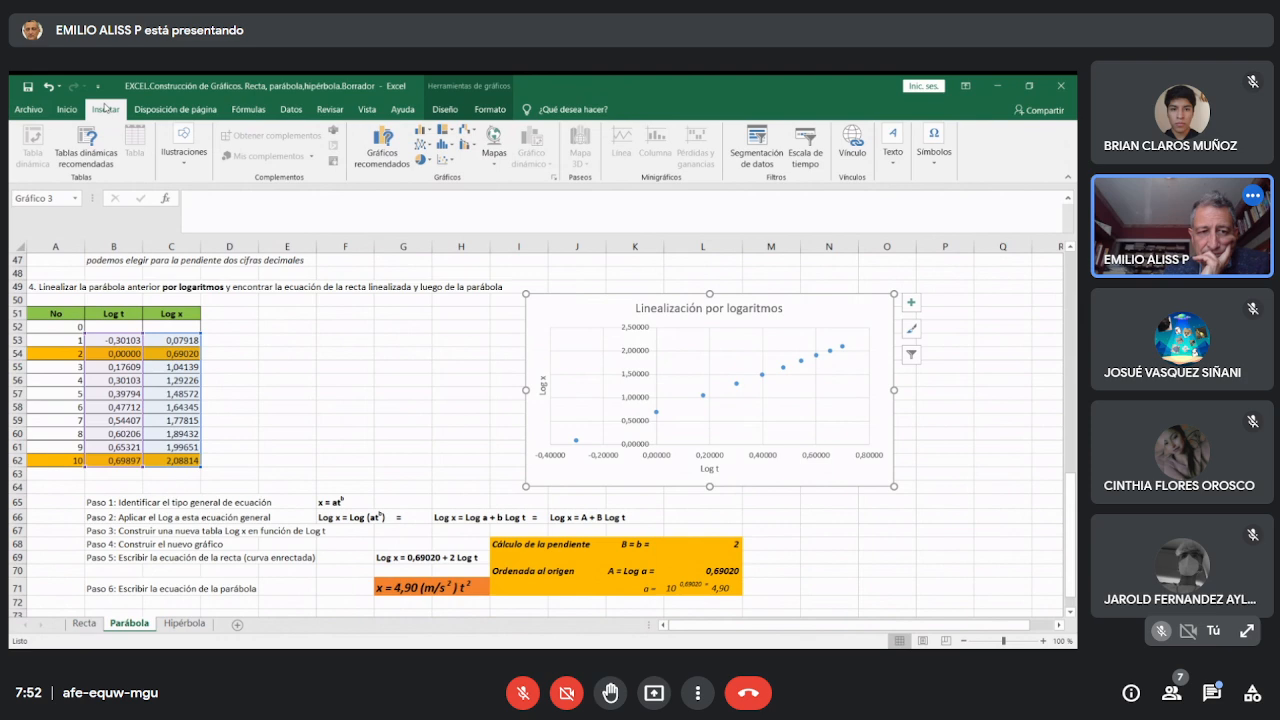
{"action": "left_click", "coordinate": [790, 408]}
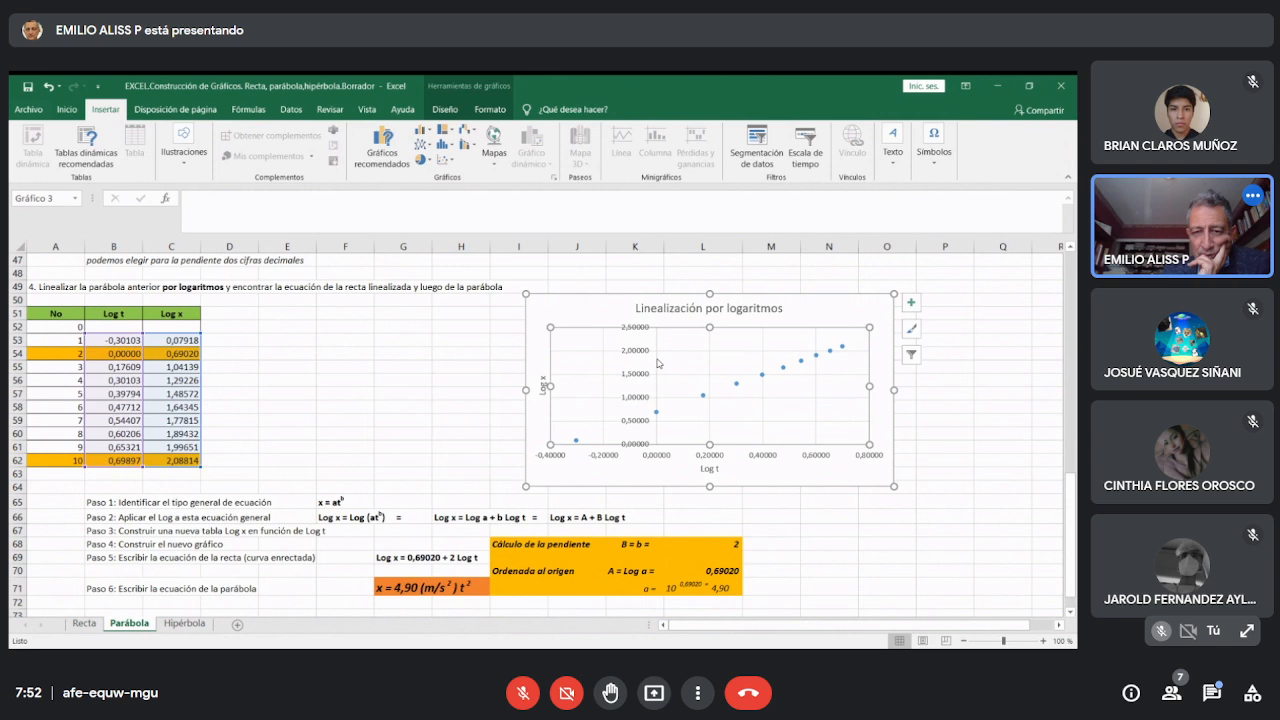
Delete the logarithm chart, insert a new markers-only scatter chart from B53:C62, and place it to the right of the table under heading 4.
{"action": "left_click", "coordinate": [608, 322]}
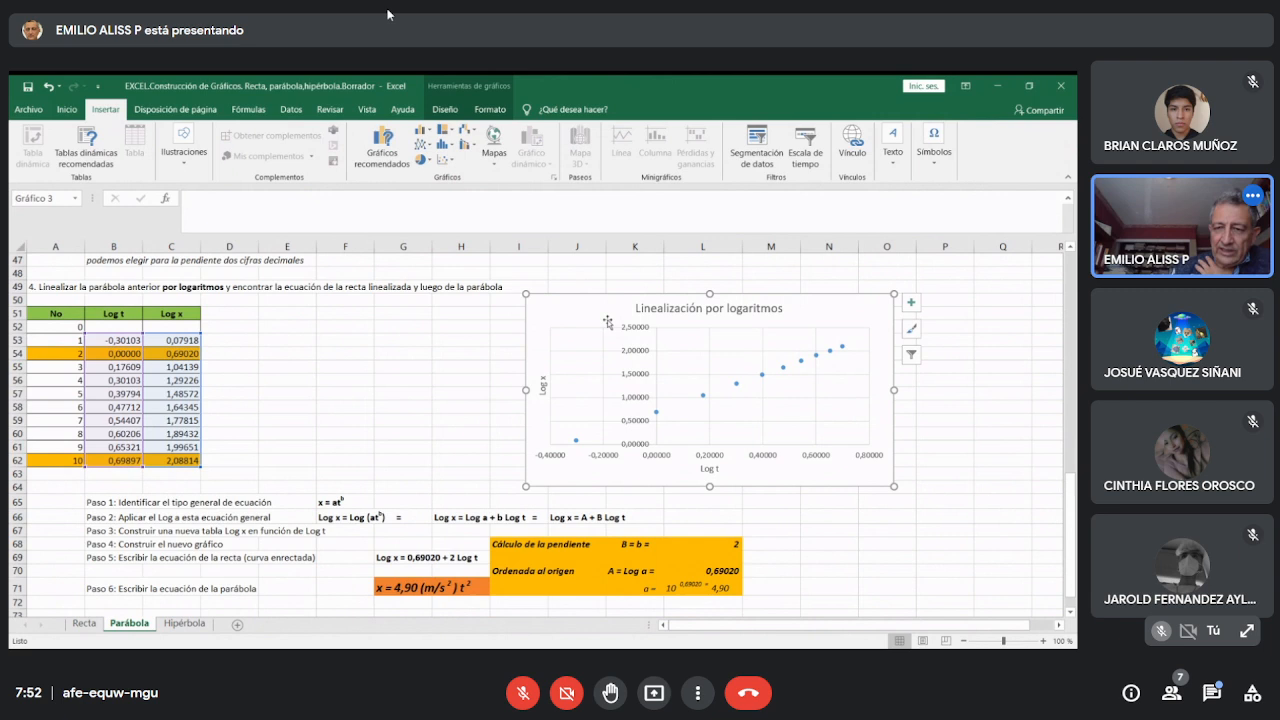
{"action": "key", "text": "Delete"}
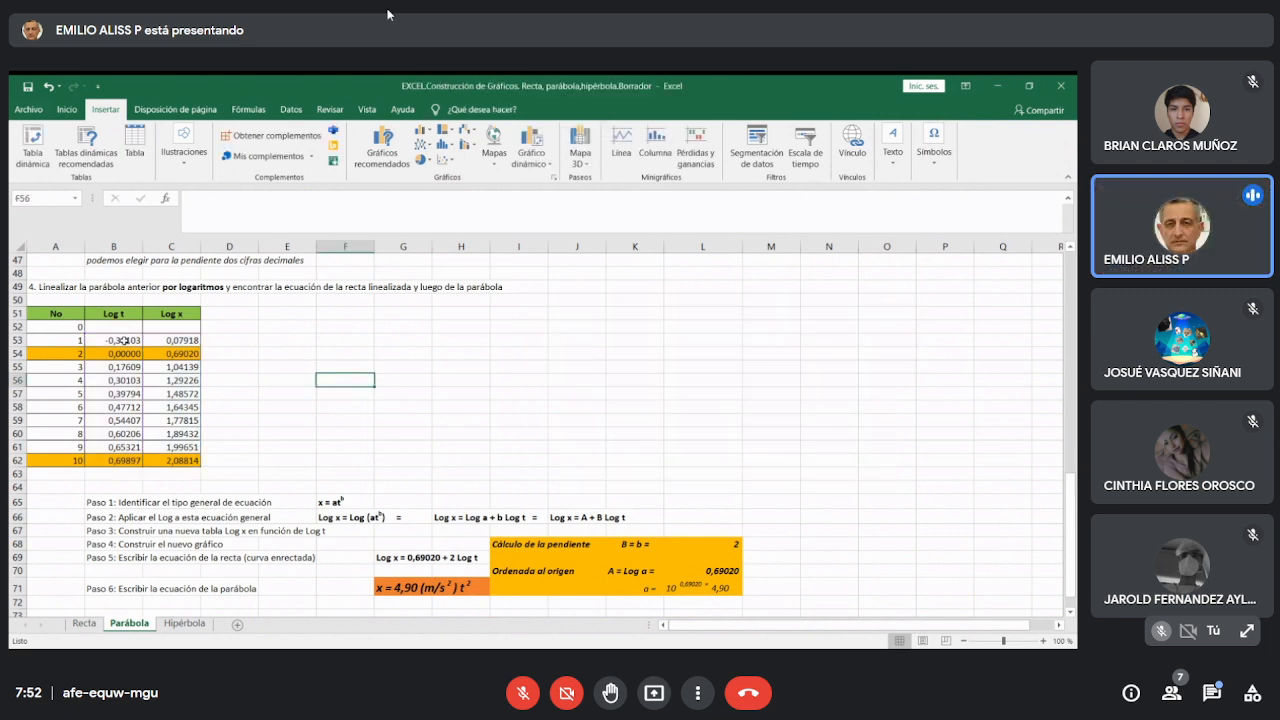
{"action": "left_click_drag", "start_coordinate": [124, 340], "coordinate": [178, 460]}
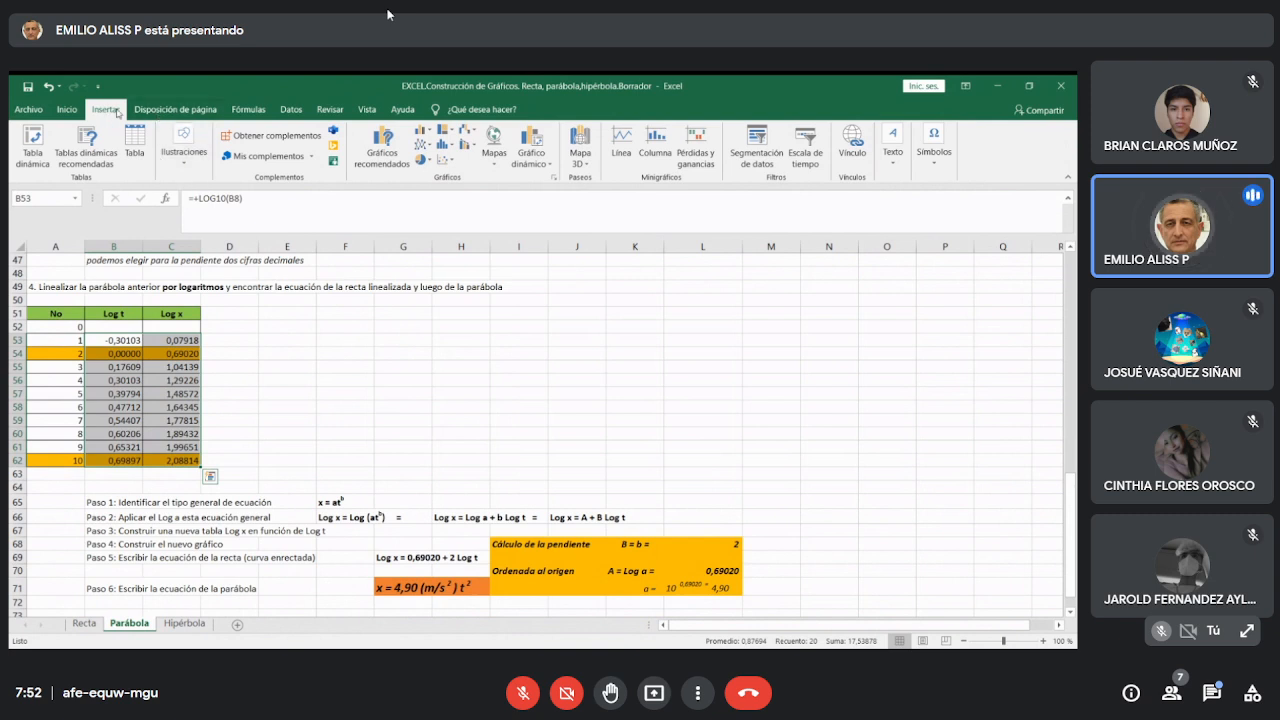
{"action": "left_click", "coordinate": [444, 159]}
{"action": "left_click", "coordinate": [456, 203]}
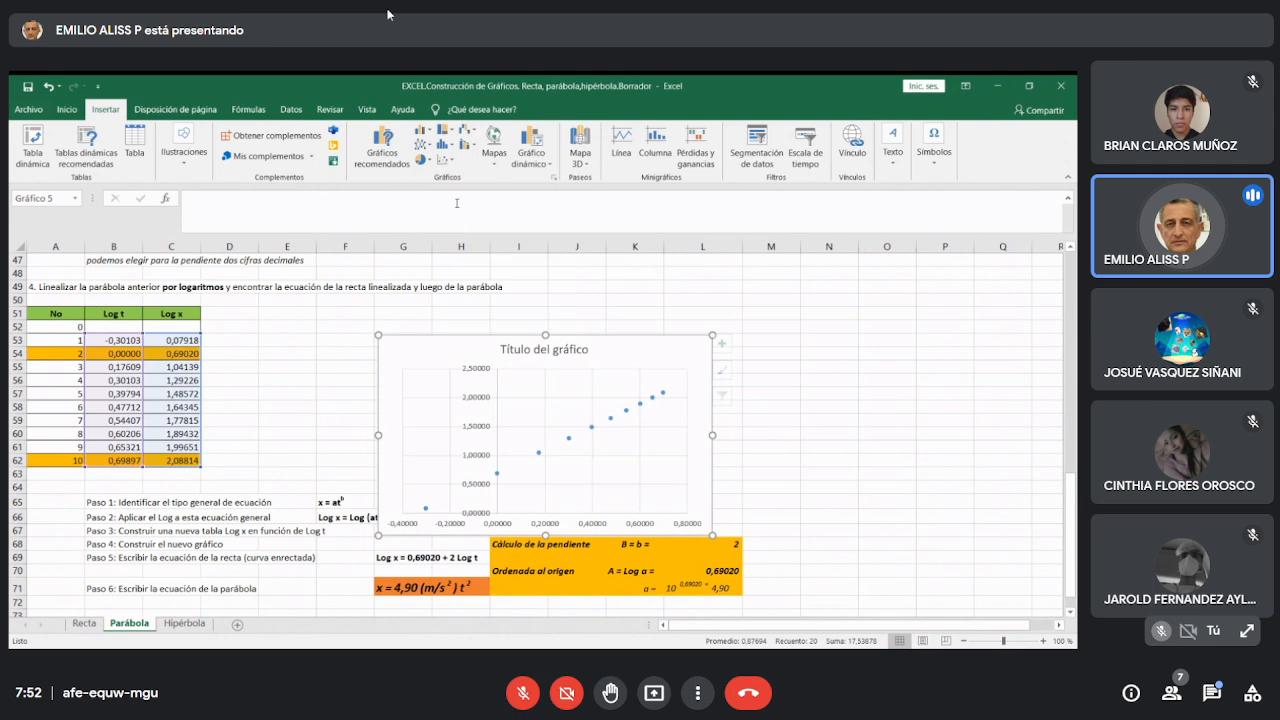
{"action": "left_click_drag", "start_coordinate": [643, 346], "coordinate": [778, 310]}
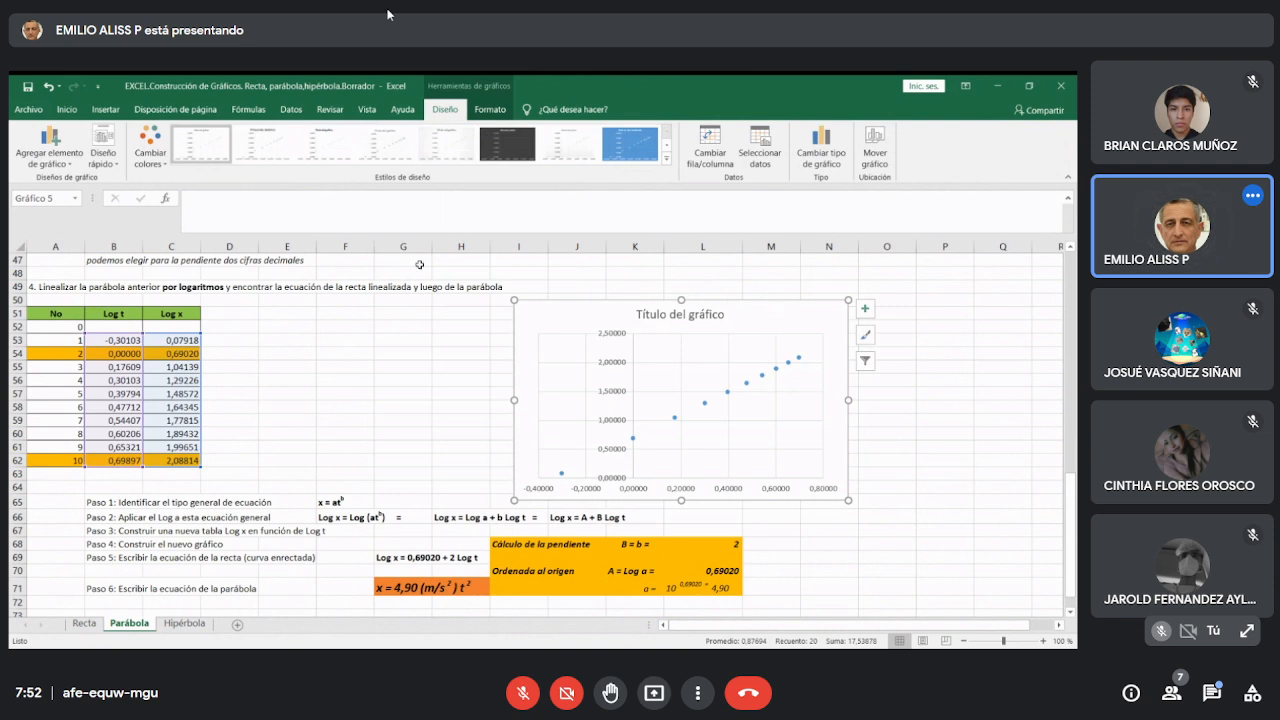
Apply the quick layout with axis titles, legend, linear trendline, equation and R² to the new scatter chart.
{"action": "left_click", "coordinate": [106, 151]}
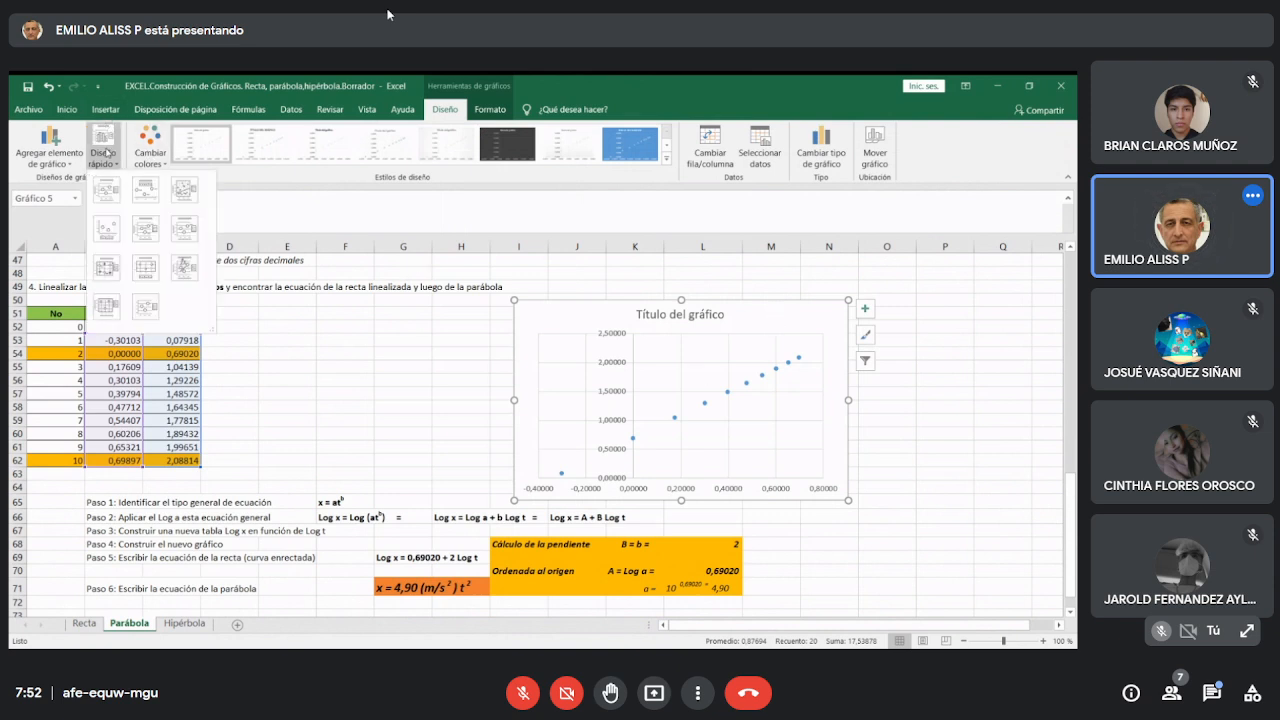
{"action": "left_click", "coordinate": [184, 267]}
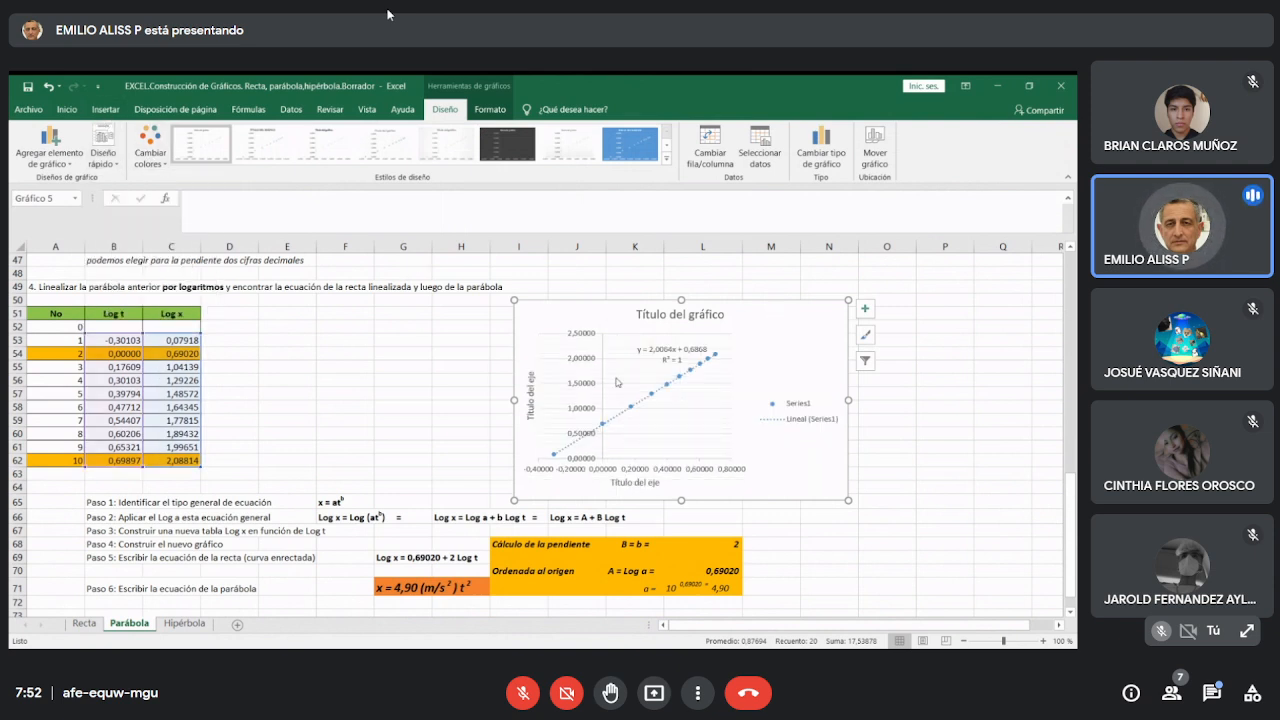
{"action": "left_click", "coordinate": [936, 434]}
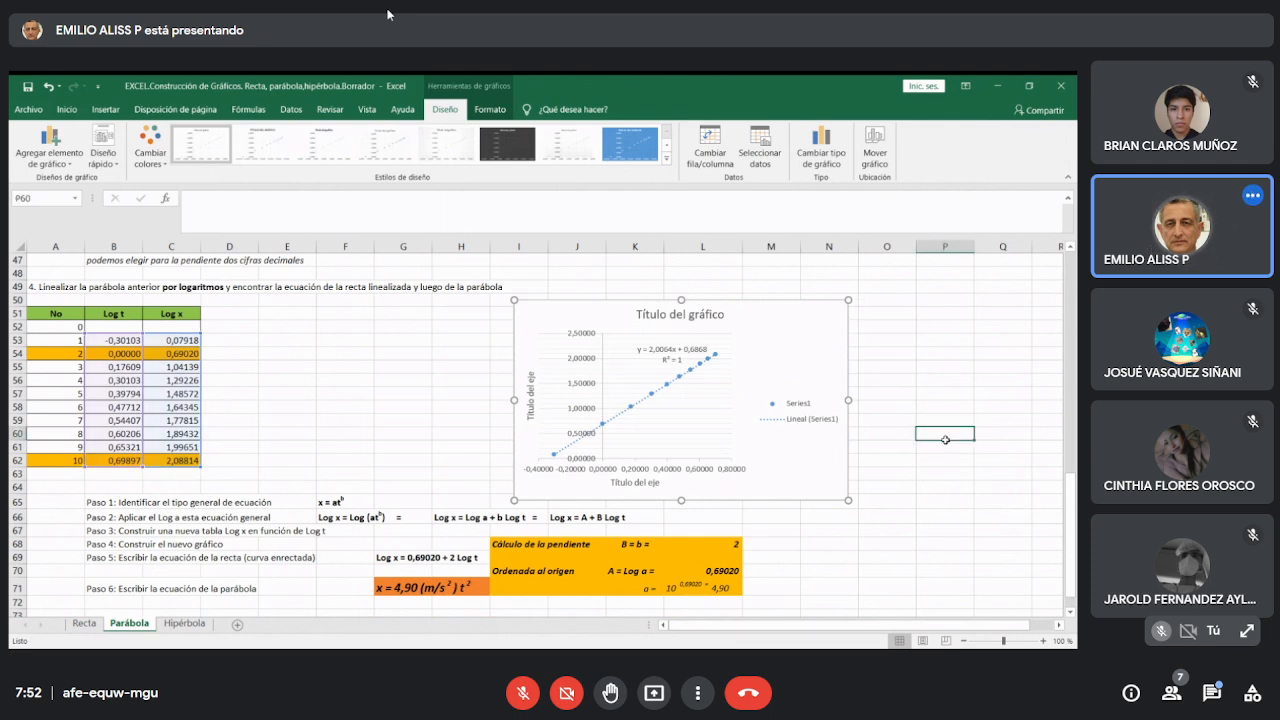
Move the trendline equation and R² label off the plotted points into the chart's upper-right corner.
{"action": "left_click", "coordinate": [678, 347]}
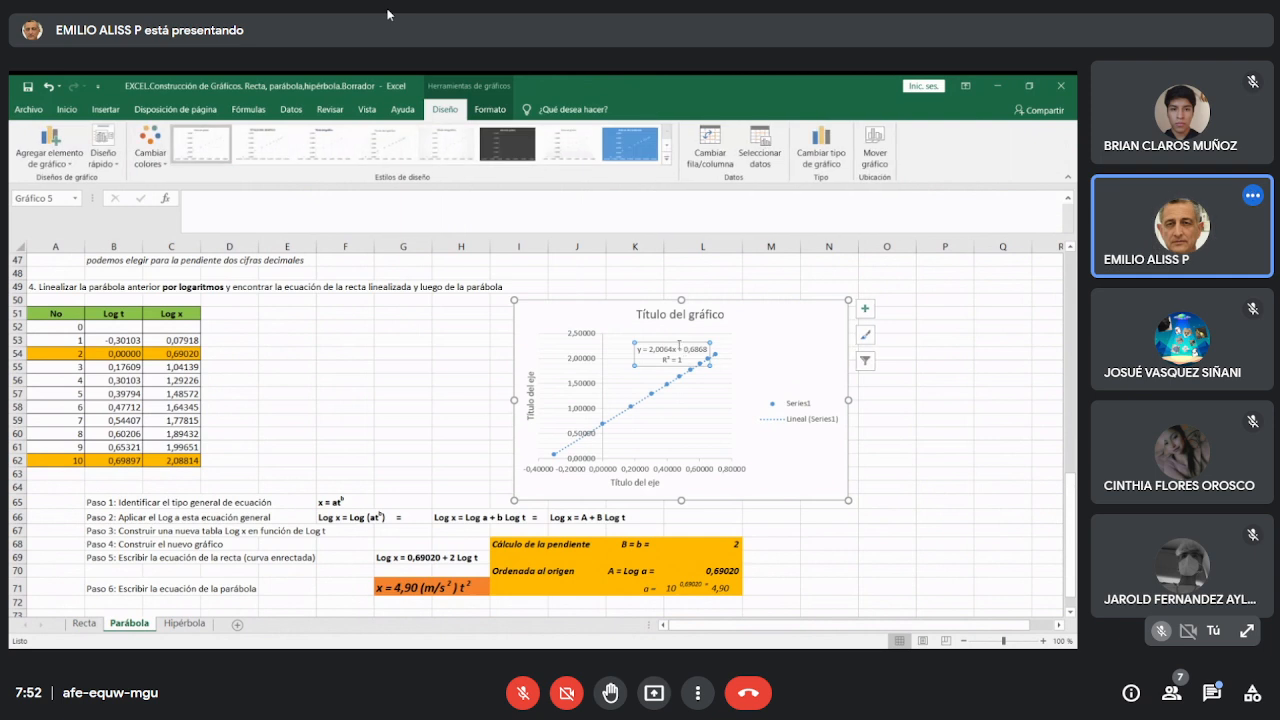
{"action": "left_click_drag", "start_coordinate": [678, 347], "coordinate": [799, 315]}
{"action": "left_click", "coordinate": [971, 432]}
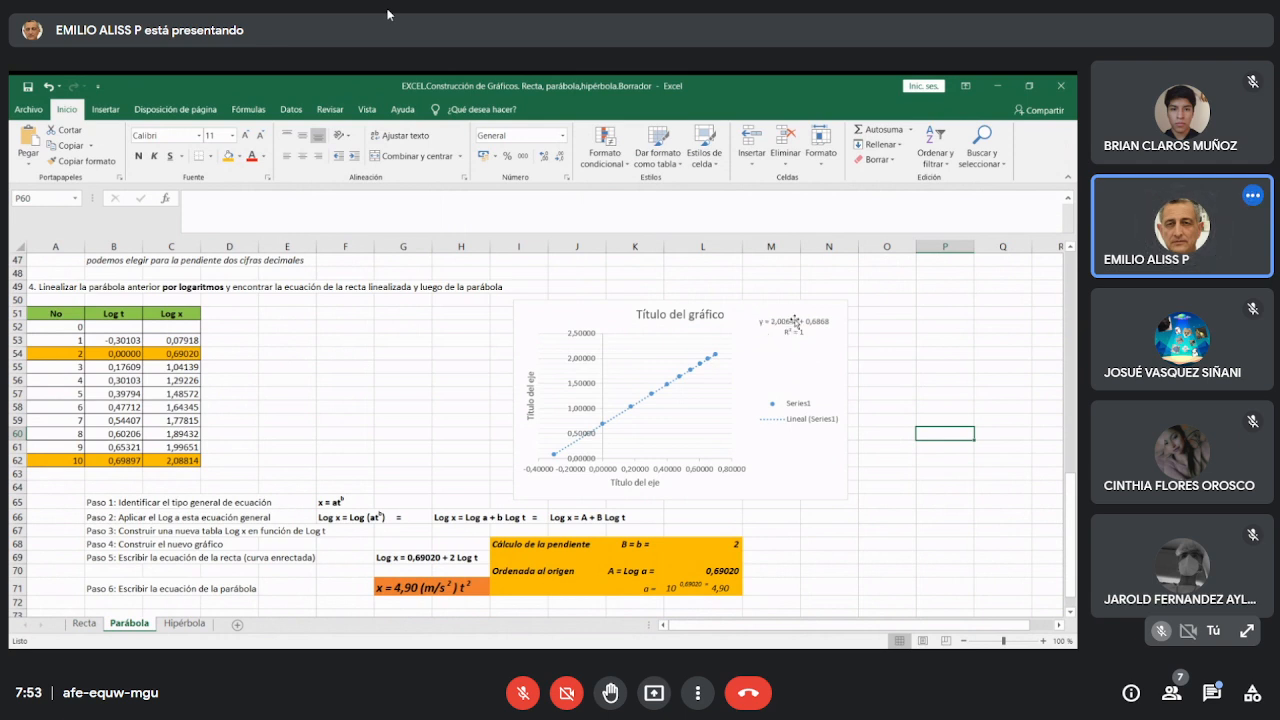
Set the horizontal axis title of the new logarithm chart to "Log t".
{"action": "left_click", "coordinate": [795, 321]}
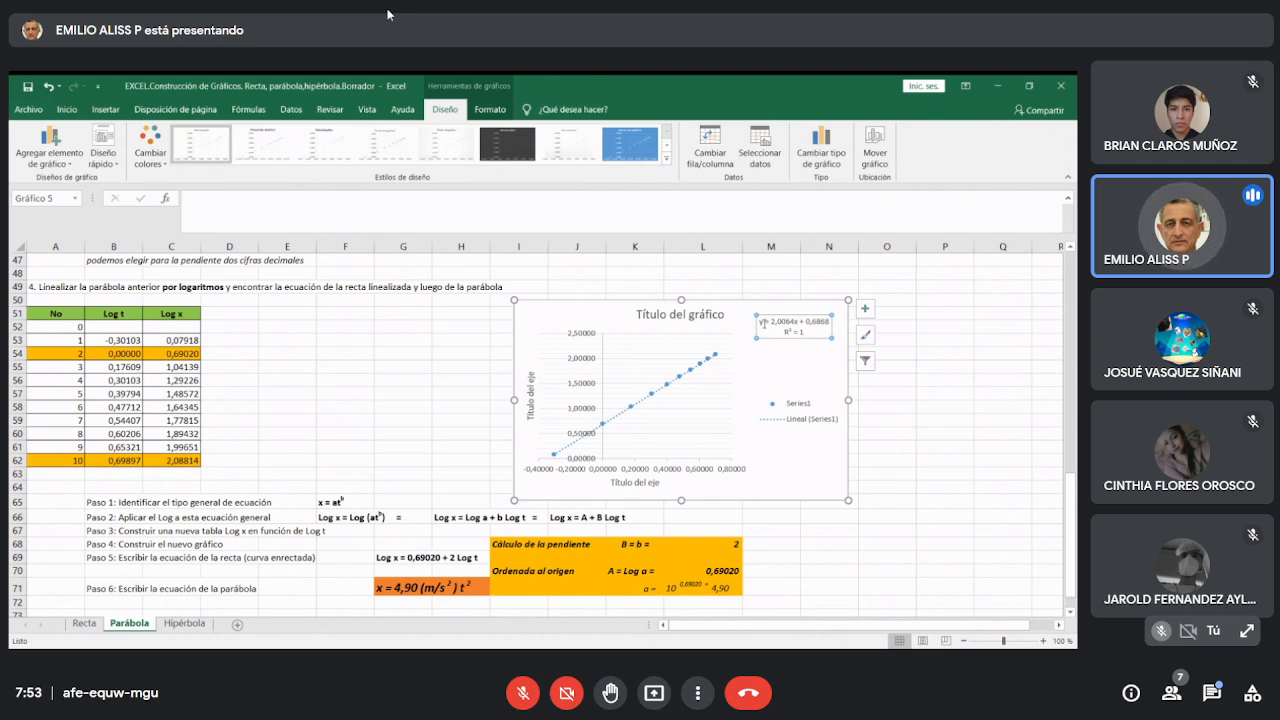
{"action": "left_click", "coordinate": [627, 482]}
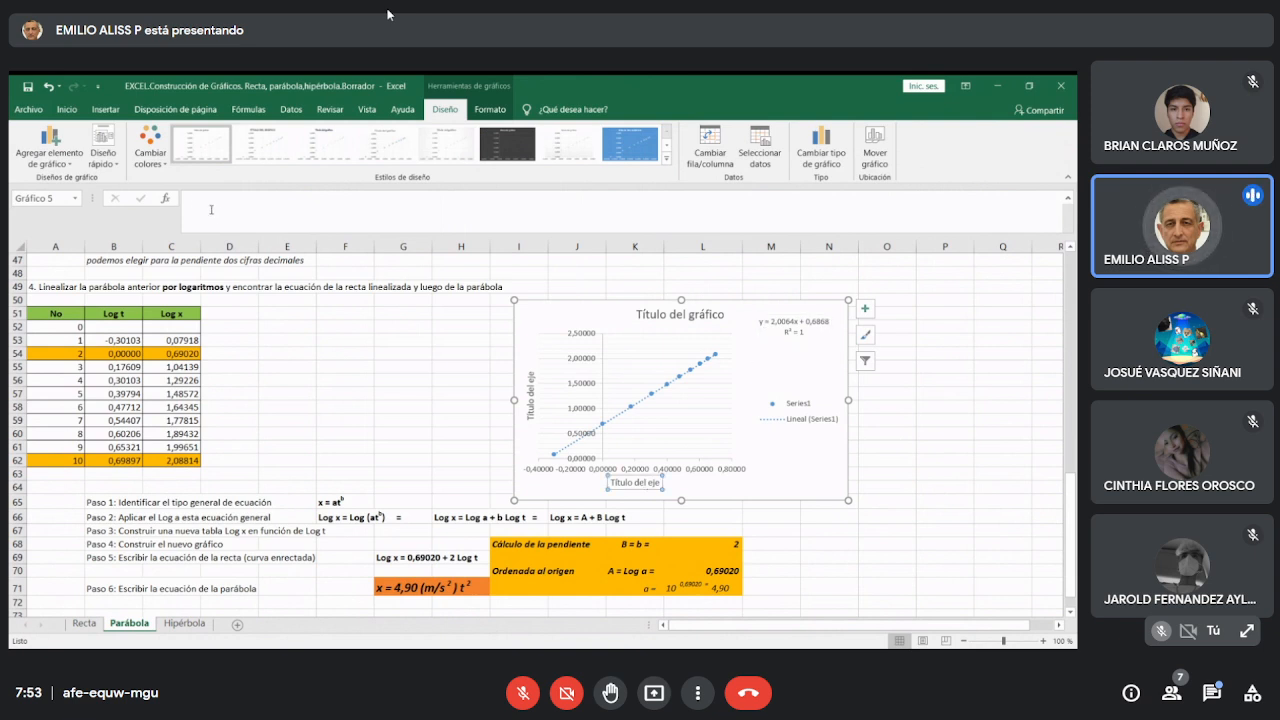
{"action": "left_click", "coordinate": [211, 209]}
{"action": "type", "text": "LOg"}
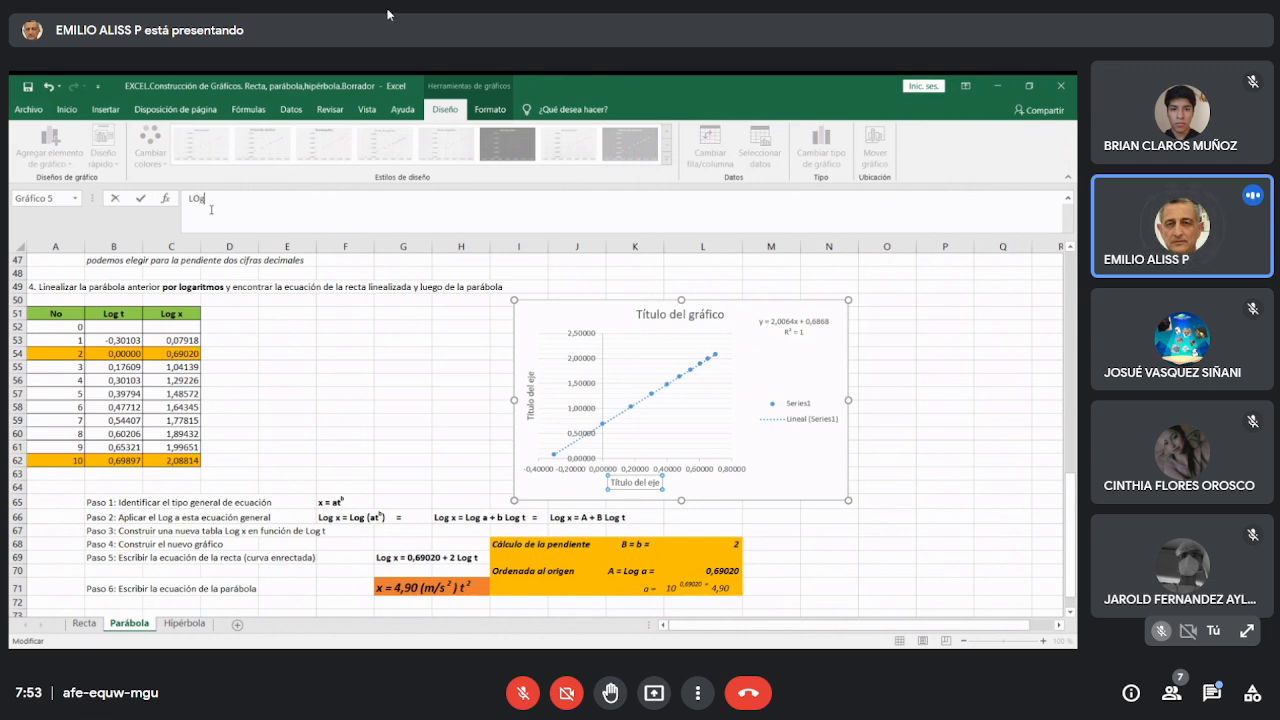
{"action": "key", "text": "BackSpace"}
{"action": "key", "text": "BackSpace"}
{"action": "type", "text": "og"}
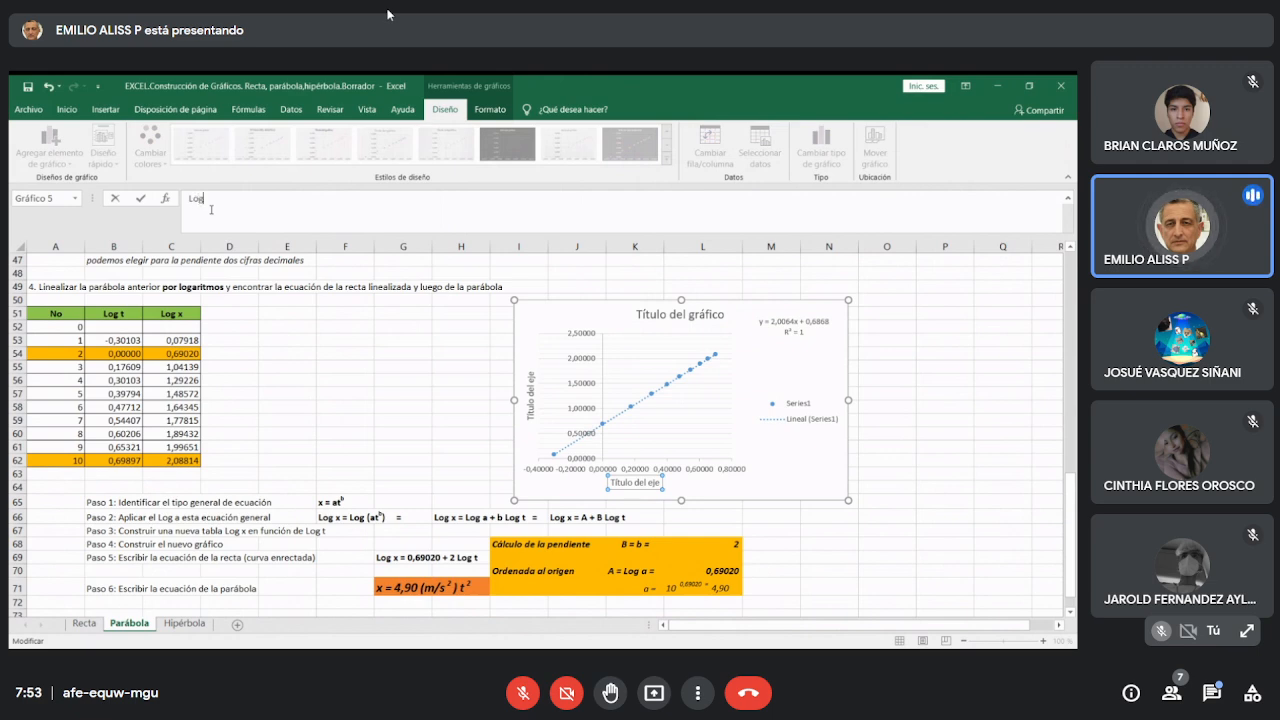
{"action": "type", "text": " t"}
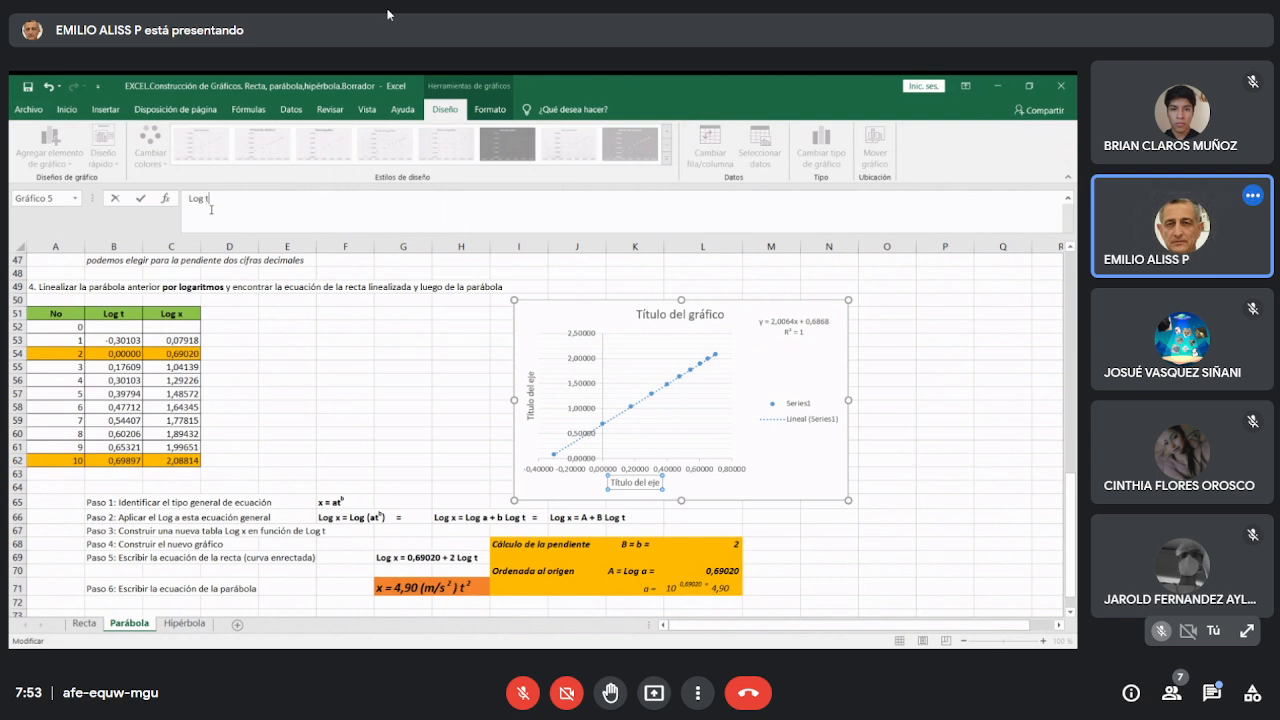
{"action": "key", "text": "Return"}
Set the vertical axis title of the new logarithm chart to "Log x".
{"action": "left_click", "coordinate": [531, 405]}
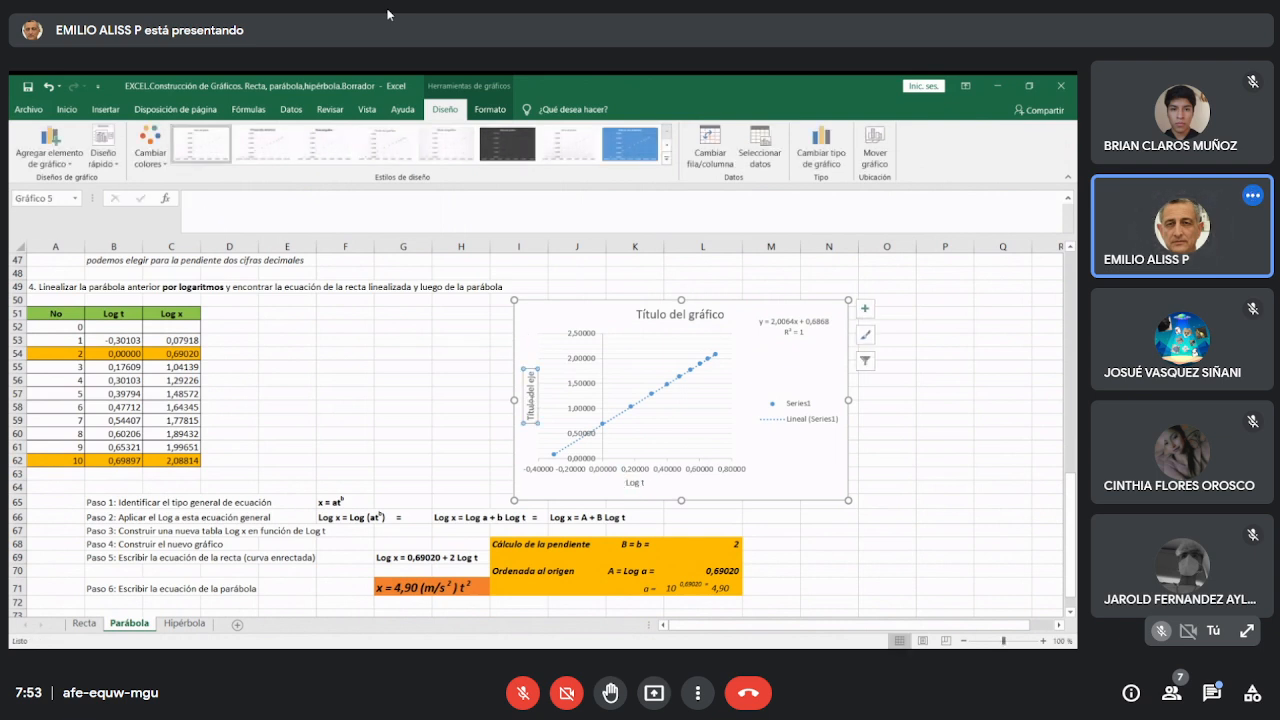
{"action": "left_click", "coordinate": [202, 199]}
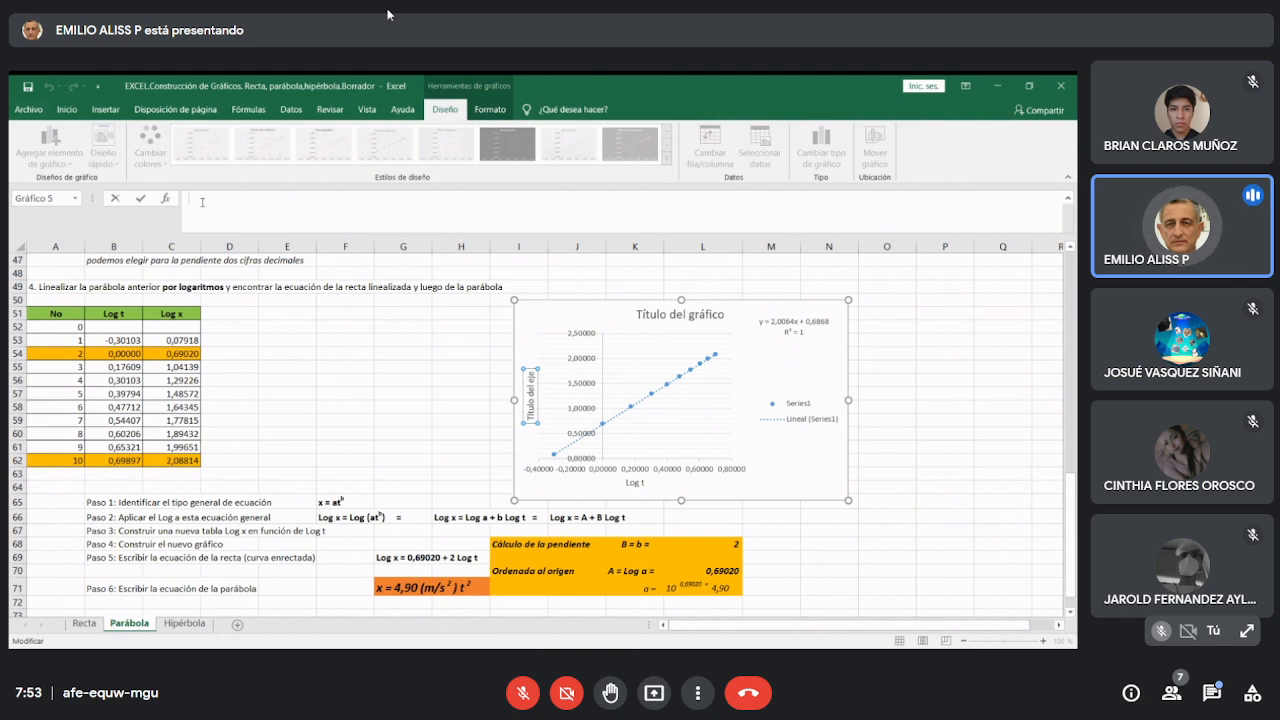
{"action": "type", "text": "Log"}
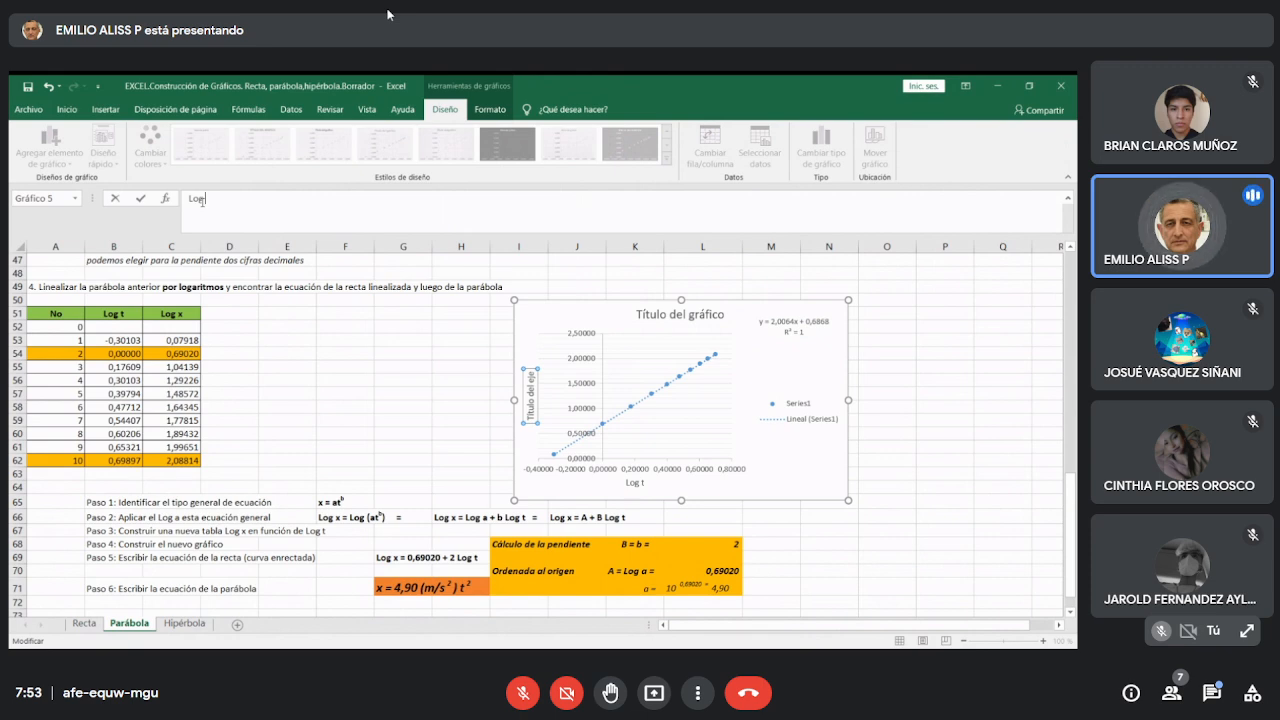
{"action": "type", "text": "x"}
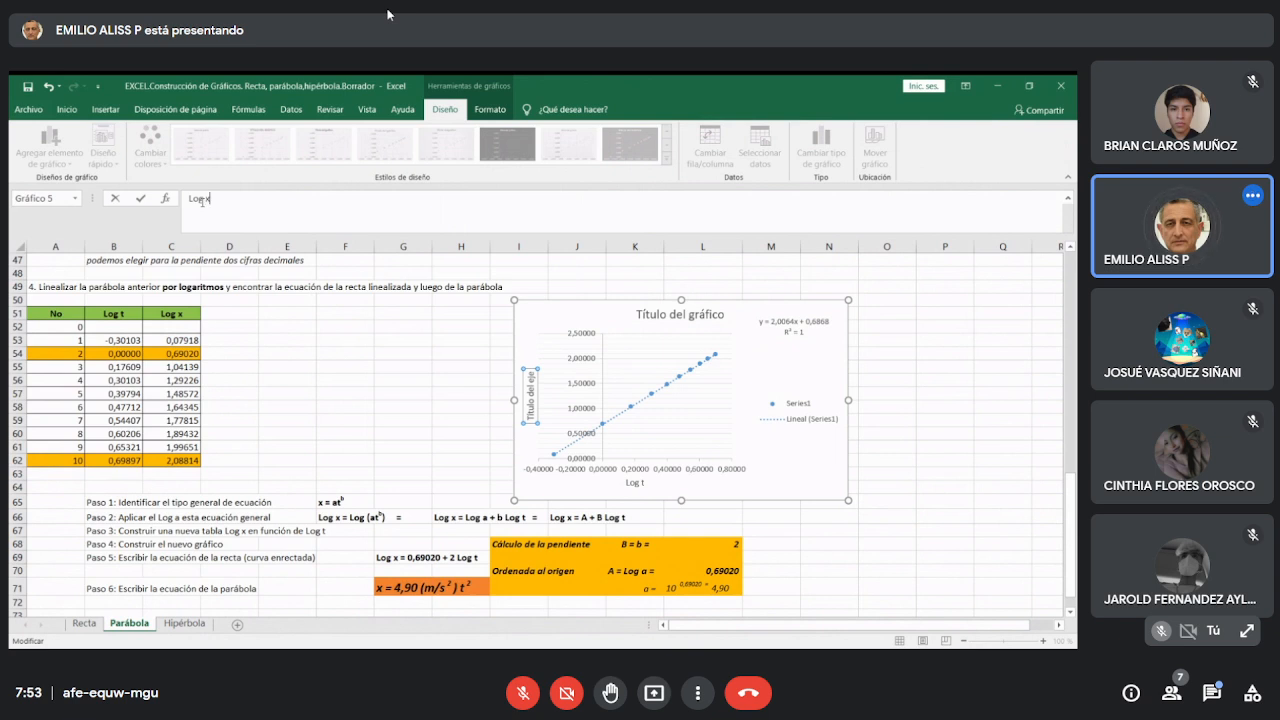
{"action": "key", "text": "Return"}
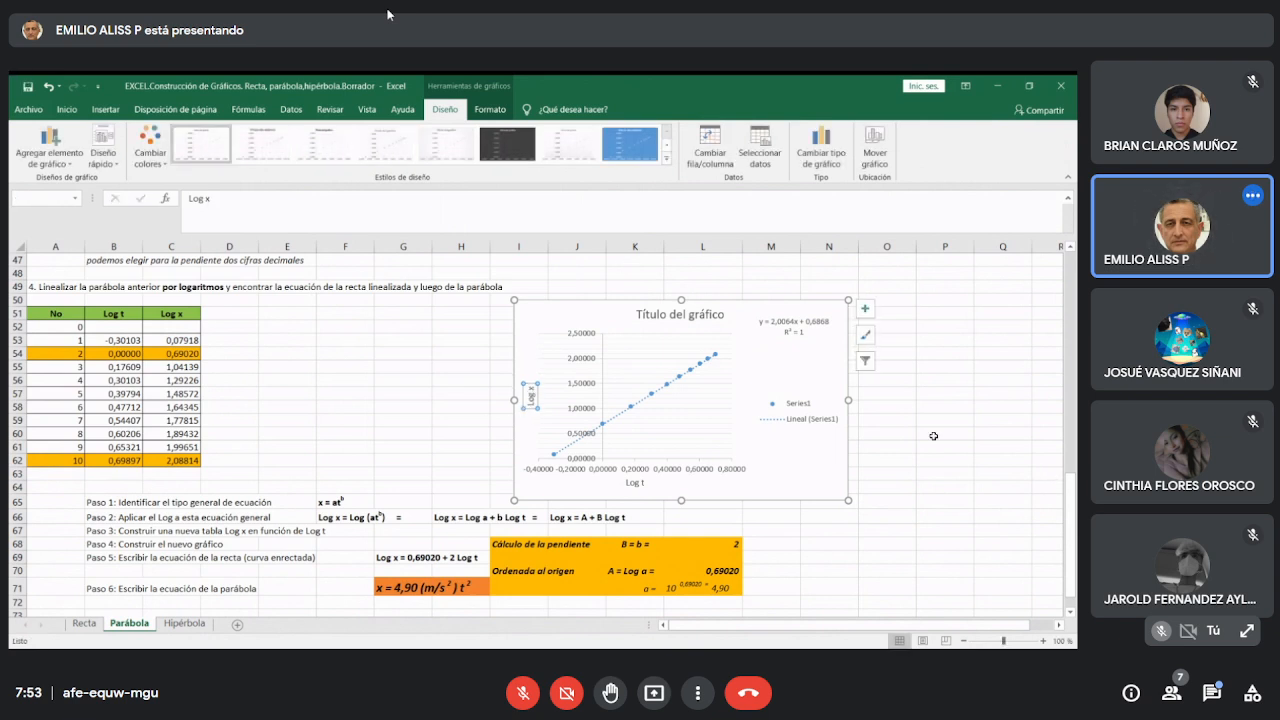
{"action": "left_click", "coordinate": [933, 436]}
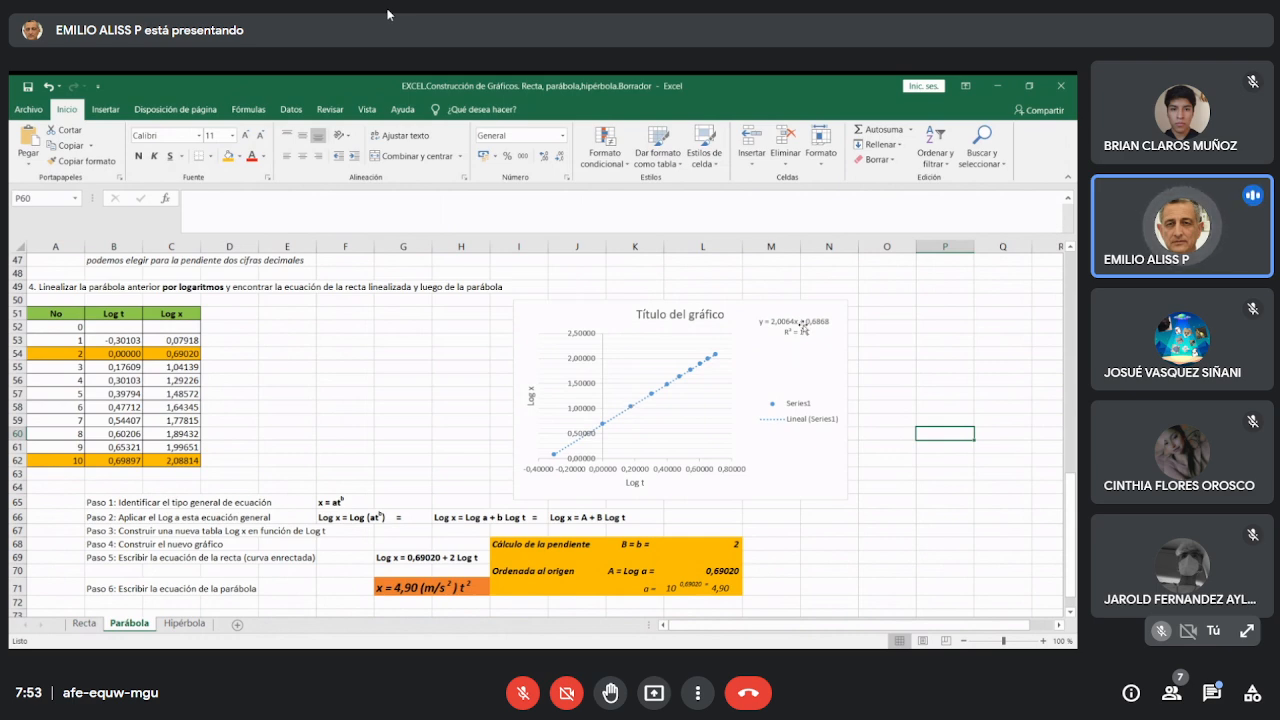
Set the logarithm chart's title to "Linalización por logaritmos".
{"action": "left_click", "coordinate": [803, 326]}
{"action": "left_click", "coordinate": [660, 315]}
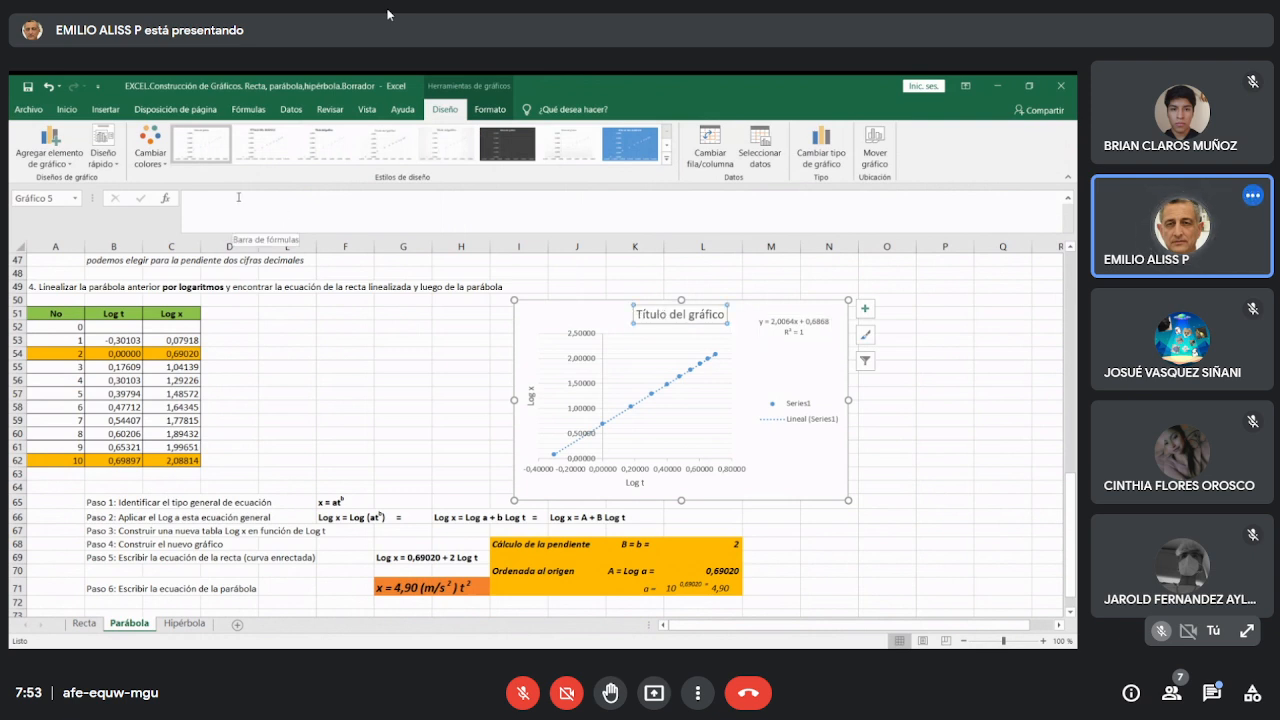
{"action": "type", "text": "Linaliza"}
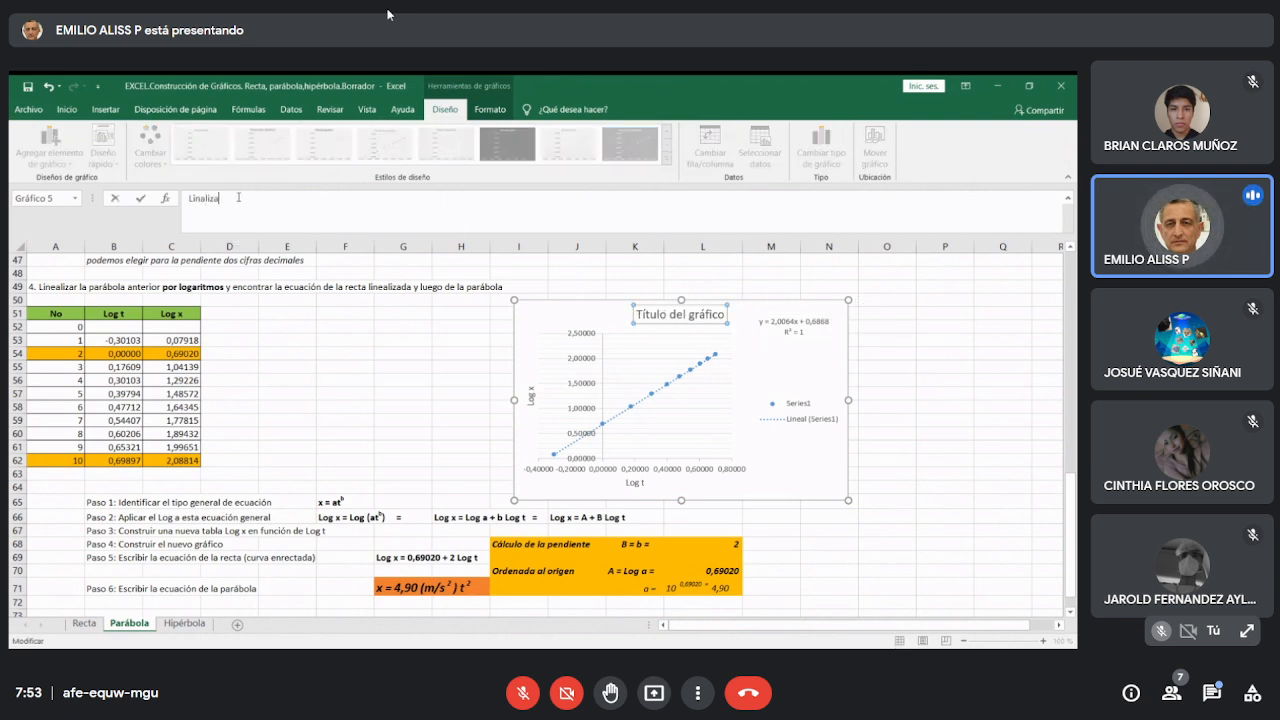
{"action": "type", "text": "ción por logaritmos"}
{"action": "key", "text": "Return"}
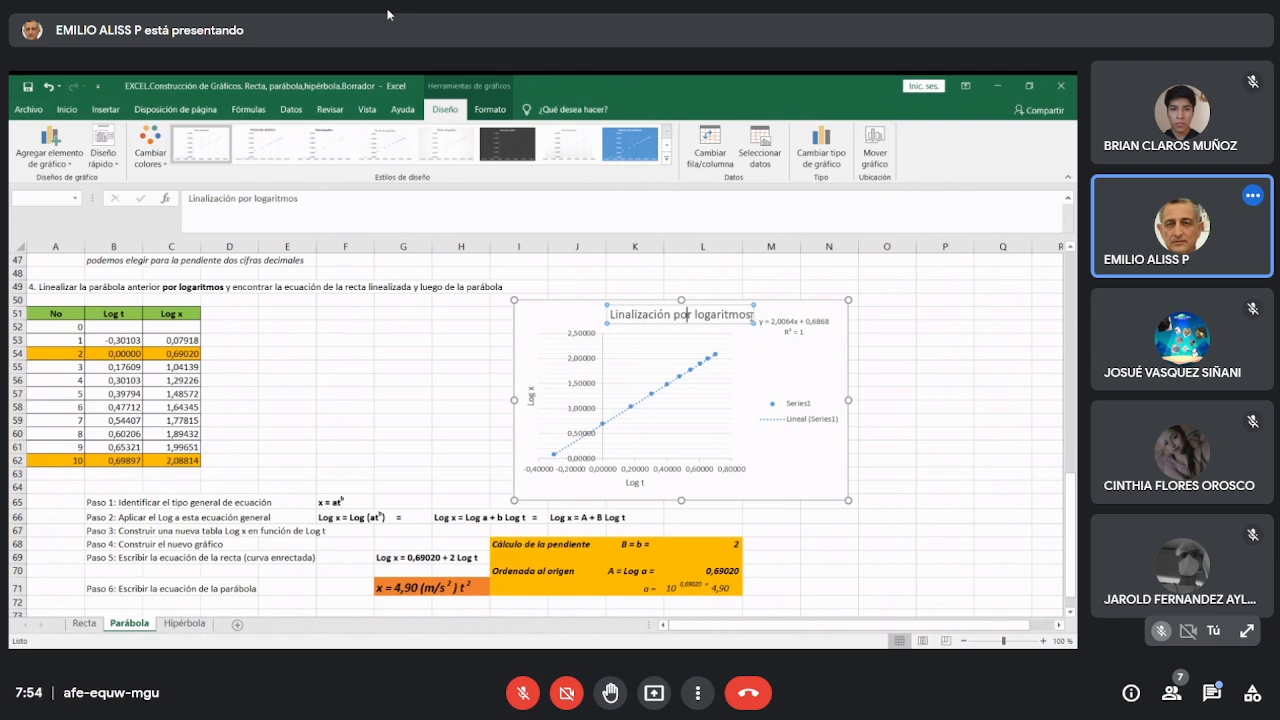
Make the whole title of the logarithm chart bold.
{"action": "triple_click", "coordinate": [657, 305]}
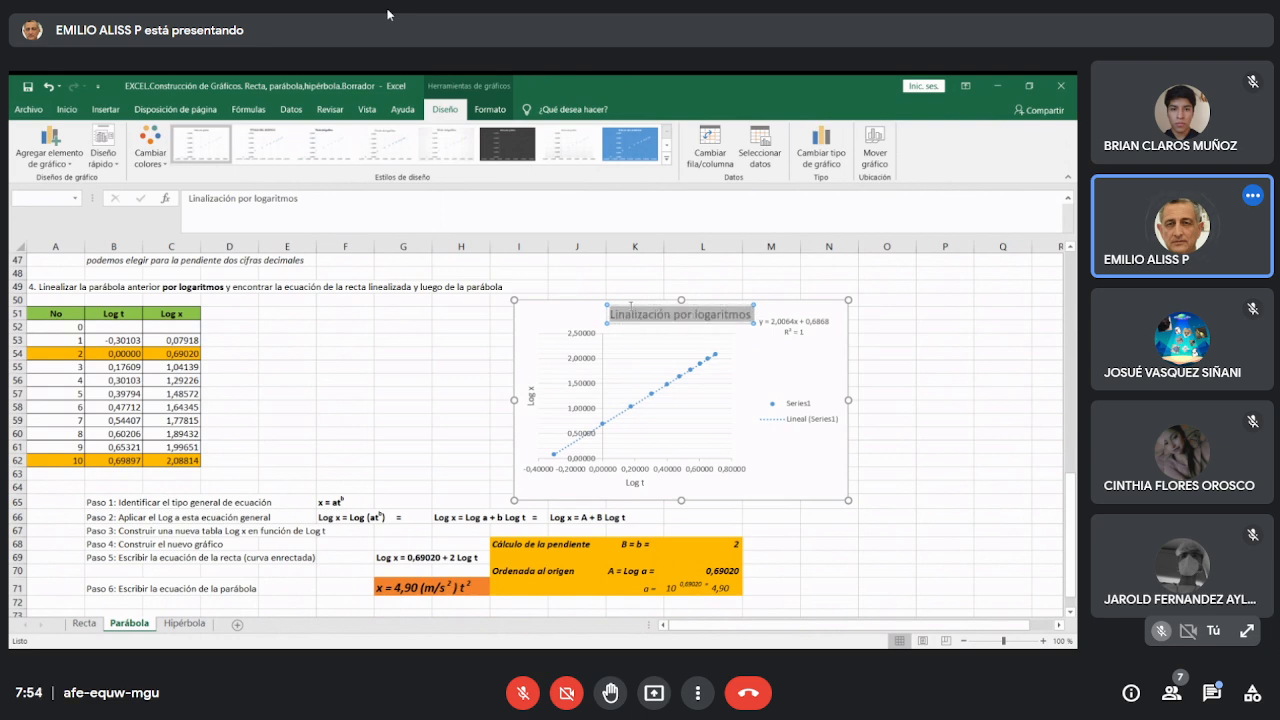
{"action": "left_click", "coordinate": [67, 110]}
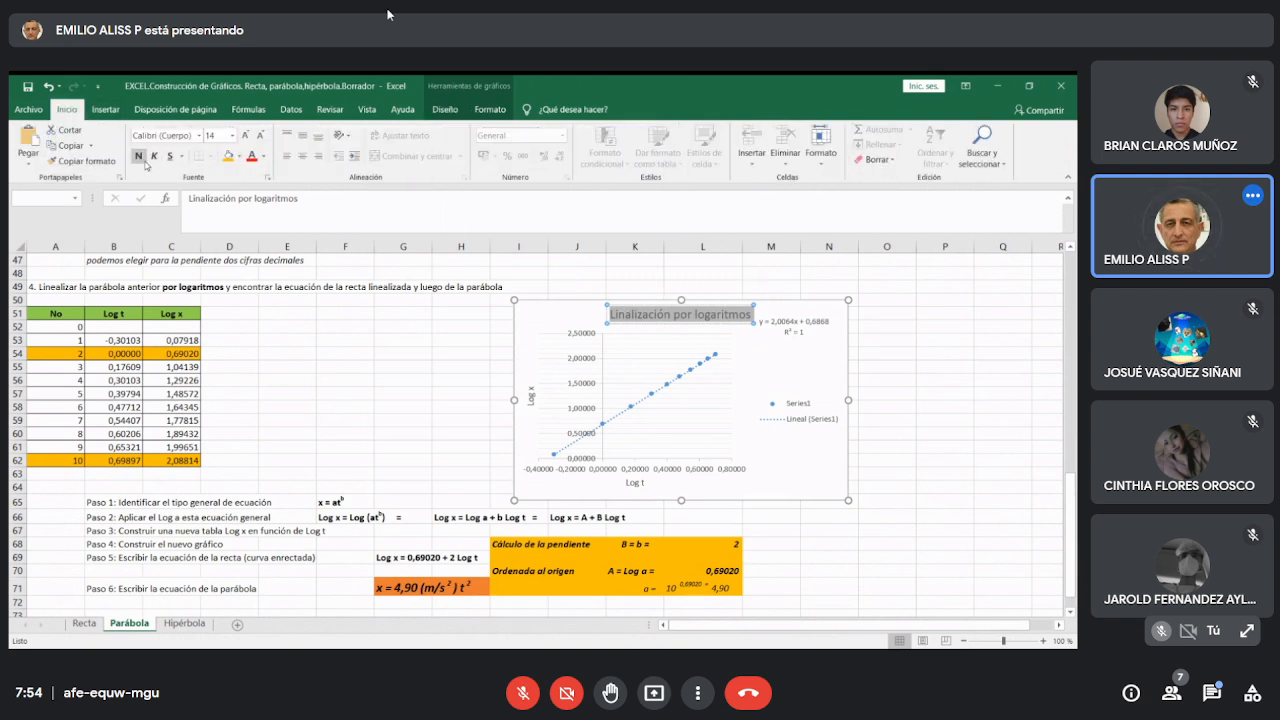
{"action": "left_click", "coordinate": [138, 156]}
{"action": "left_click", "coordinate": [946, 410]}
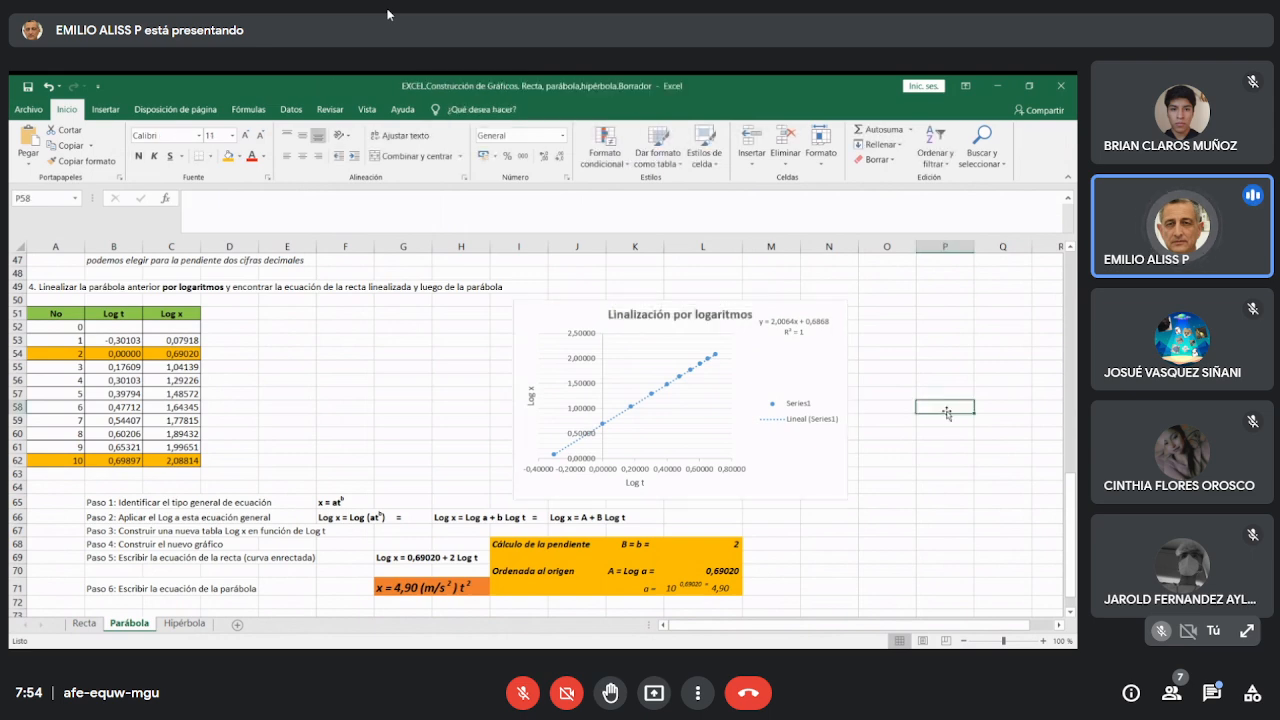
Move the trendline equation label below the chart title's level and rewrite its equation as "Log x = 2,0064 Log t + 0,6868".
{"action": "left_click", "coordinate": [796, 328]}
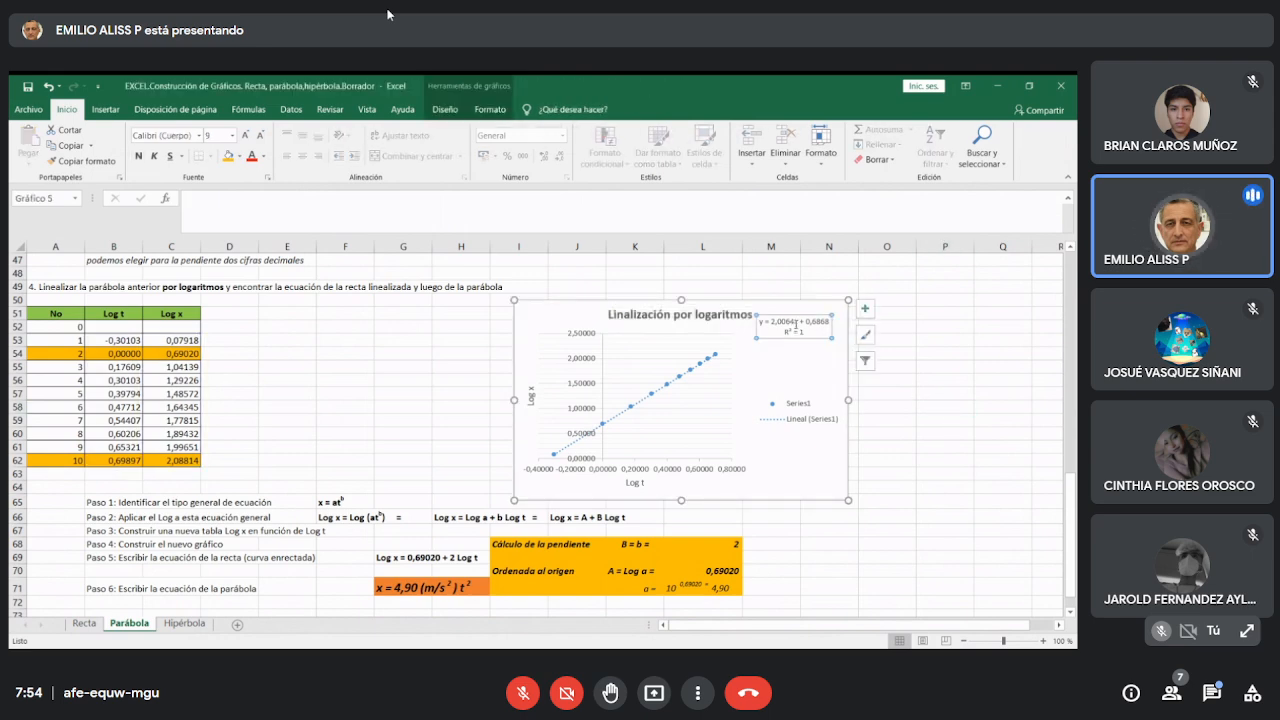
{"action": "left_click_drag", "start_coordinate": [808, 338], "coordinate": [779, 364]}
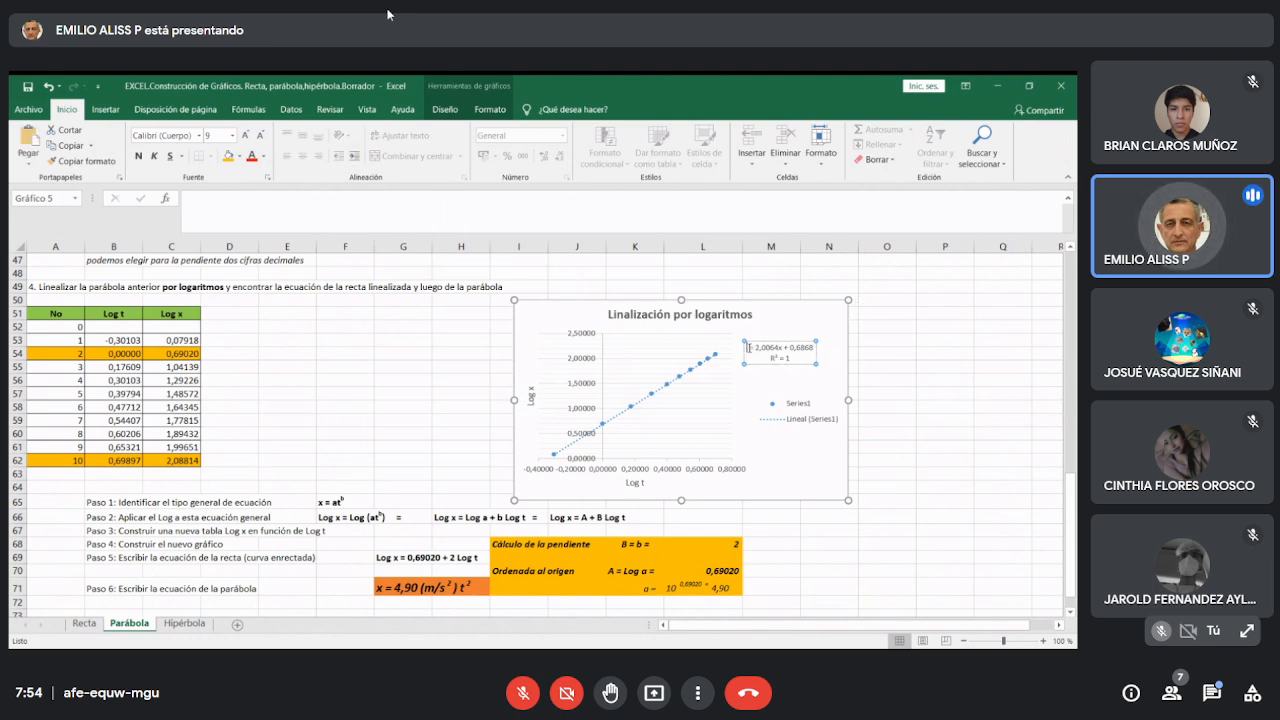
{"action": "type", "text": "og x"}
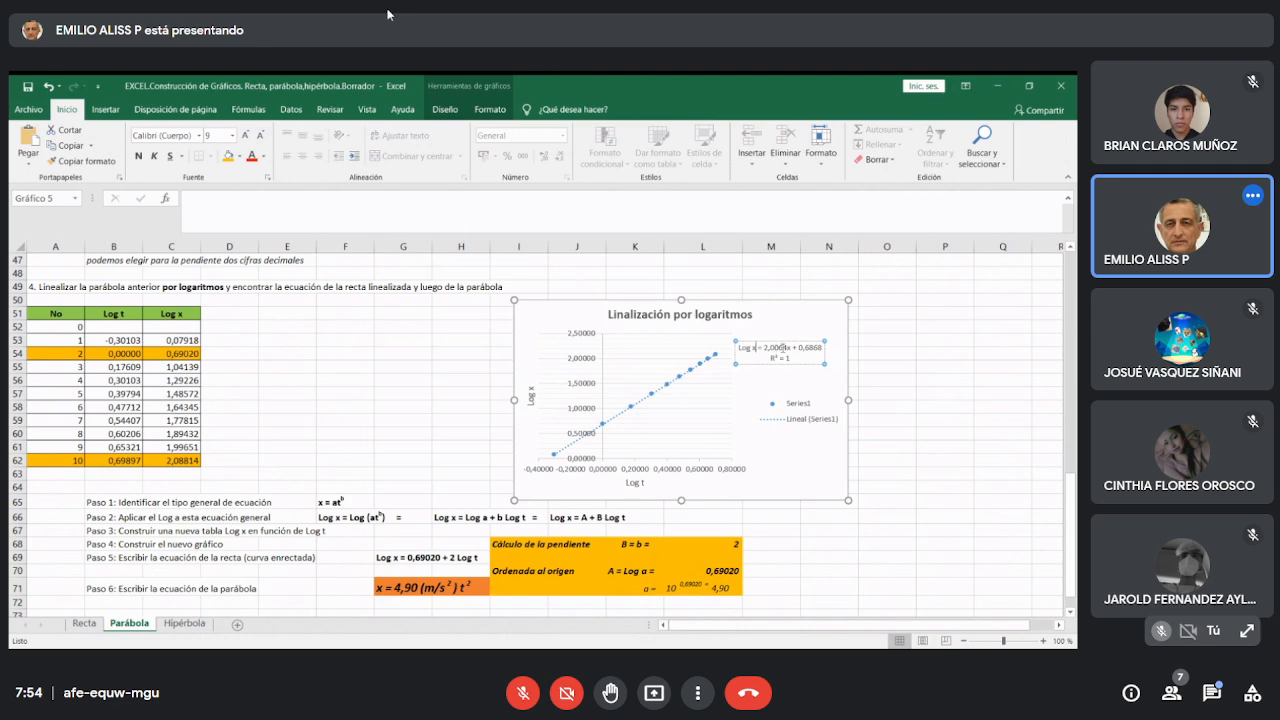
{"action": "key", "text": "BackSpace"}
{"action": "type", "text": "Log t"}
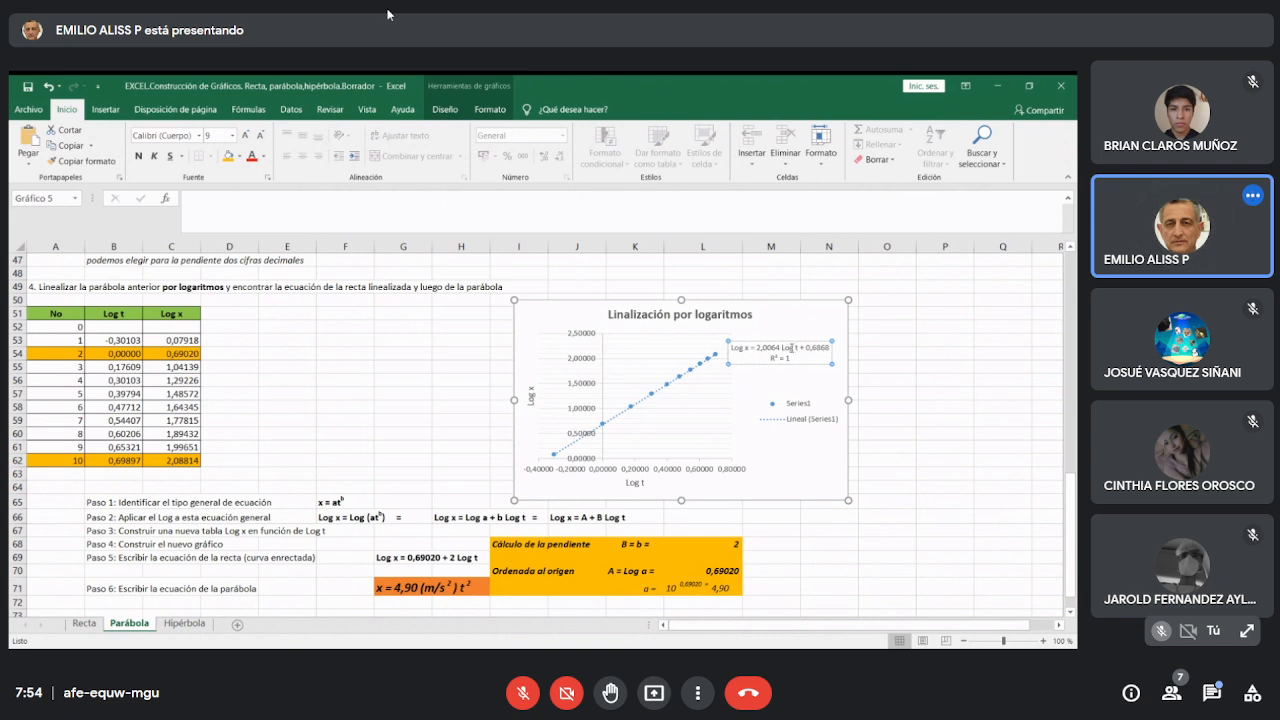
{"action": "left_click", "coordinate": [902, 381]}
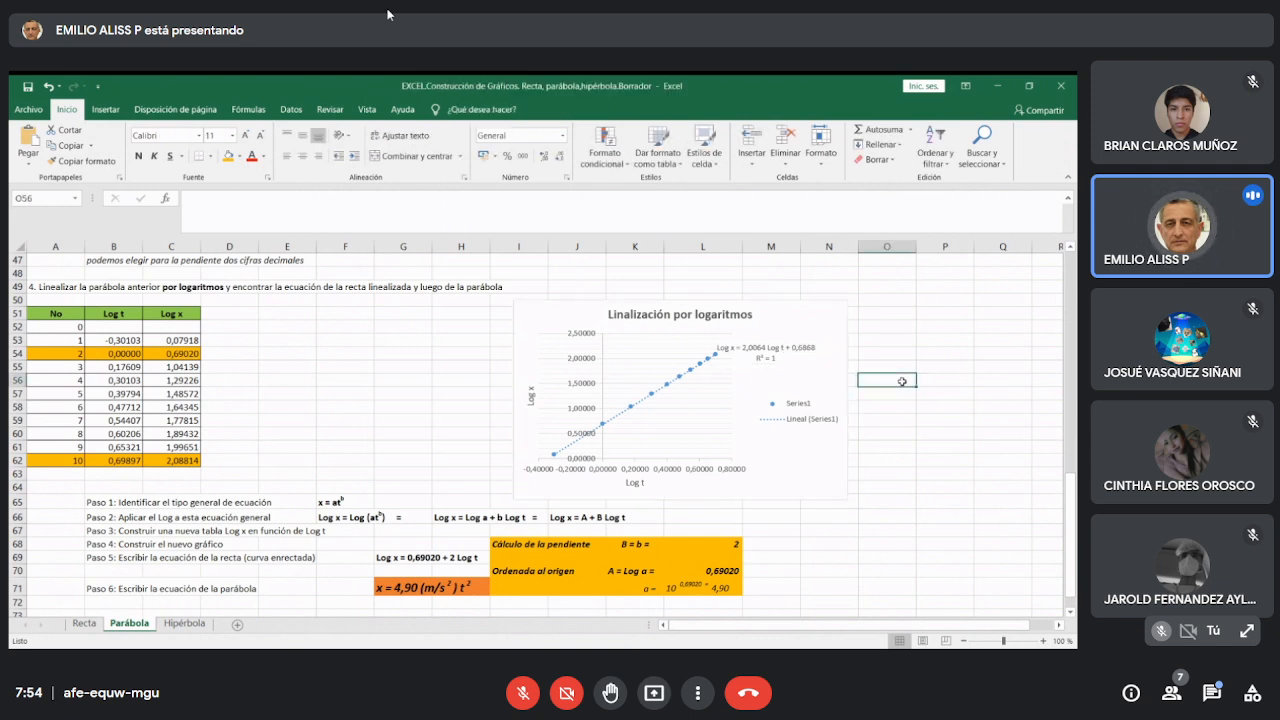
Move the rewritten trendline equation label slightly up and away from the last plotted points.
{"action": "left_click", "coordinate": [763, 353]}
{"action": "left_click_drag", "start_coordinate": [771, 342], "coordinate": [792, 333]}
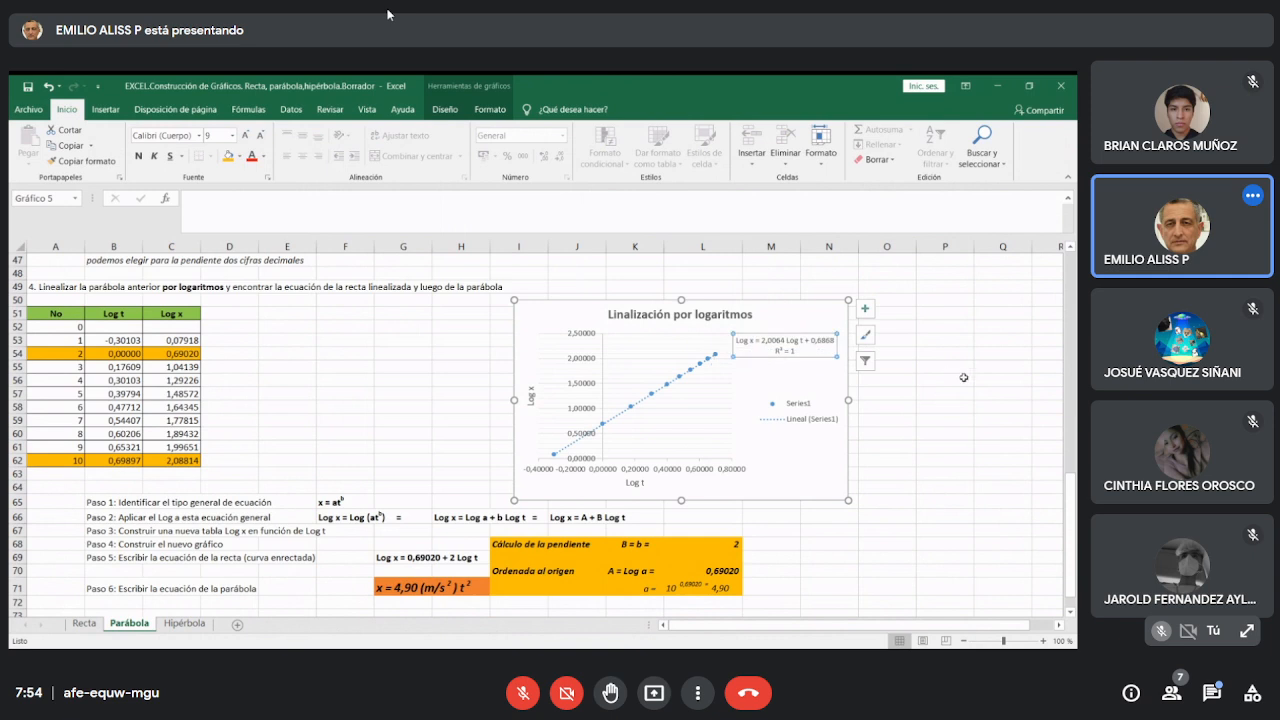
{"action": "left_click", "coordinate": [963, 378]}
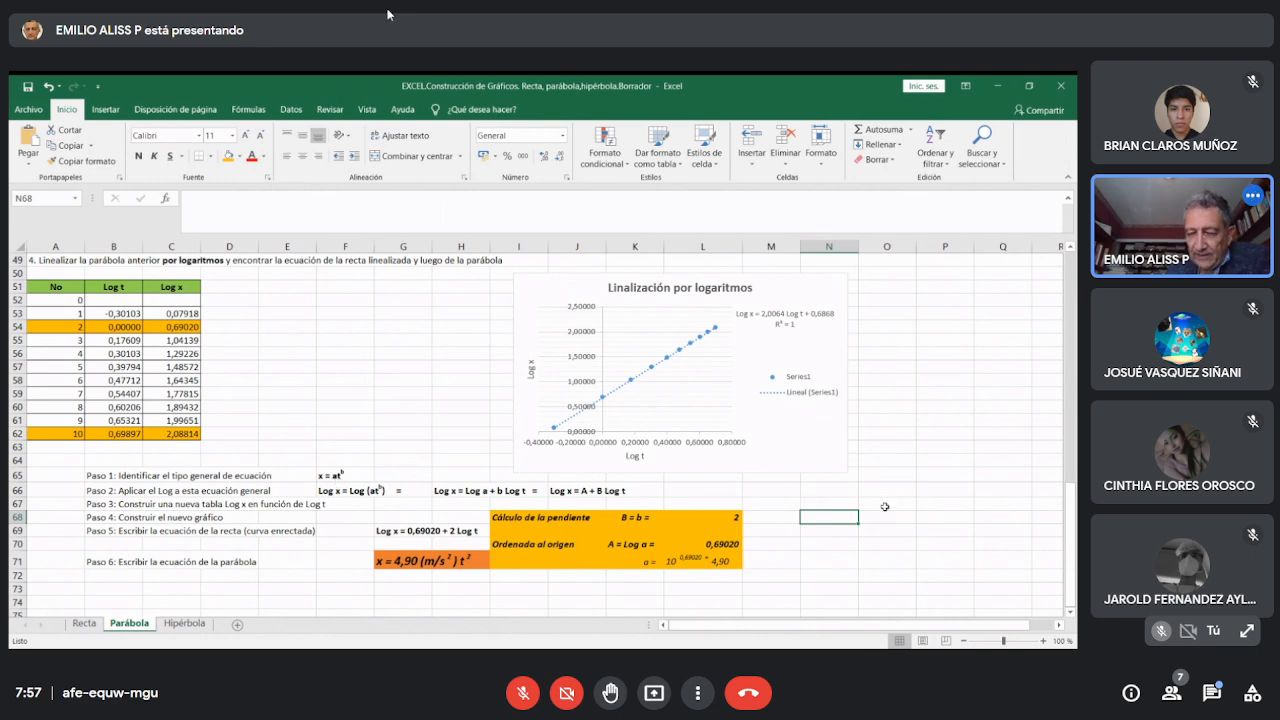
Unmute the microphone in the Meet call and mute it again, and check the call's chat messages.
{"action": "left_click", "coordinate": [996, 518]}
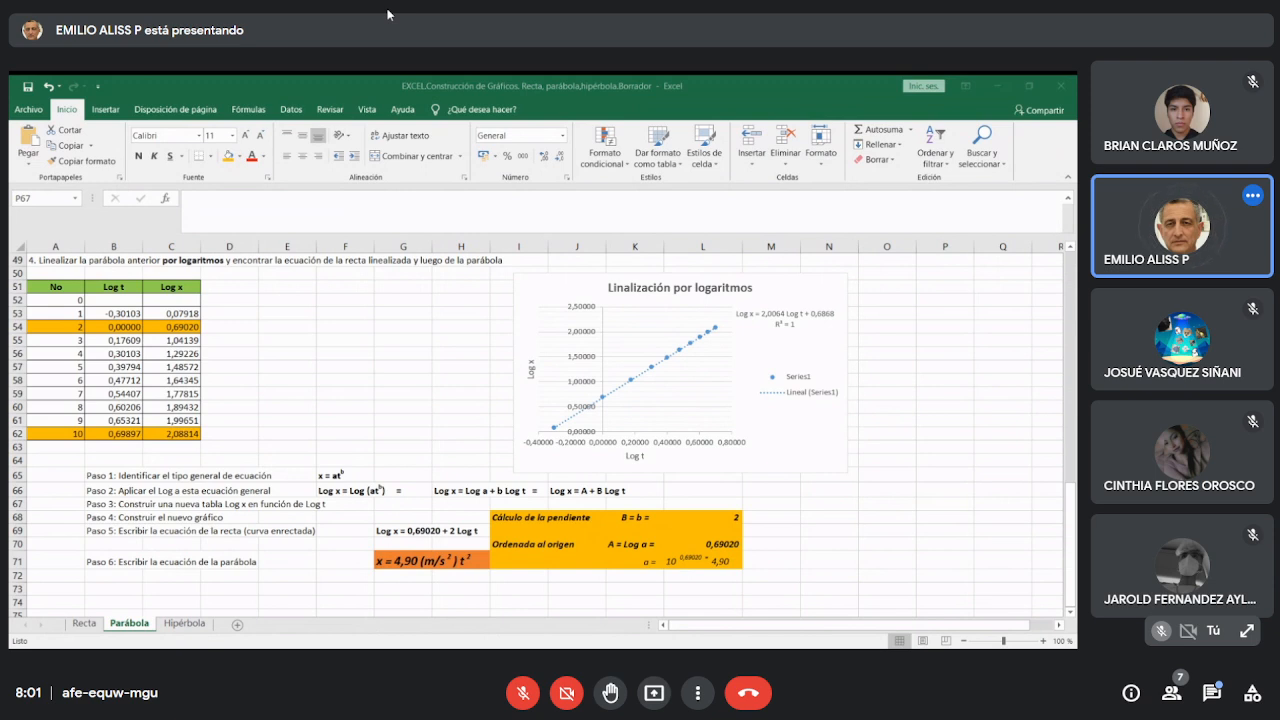
{"action": "key", "text": "ctrl+d"}
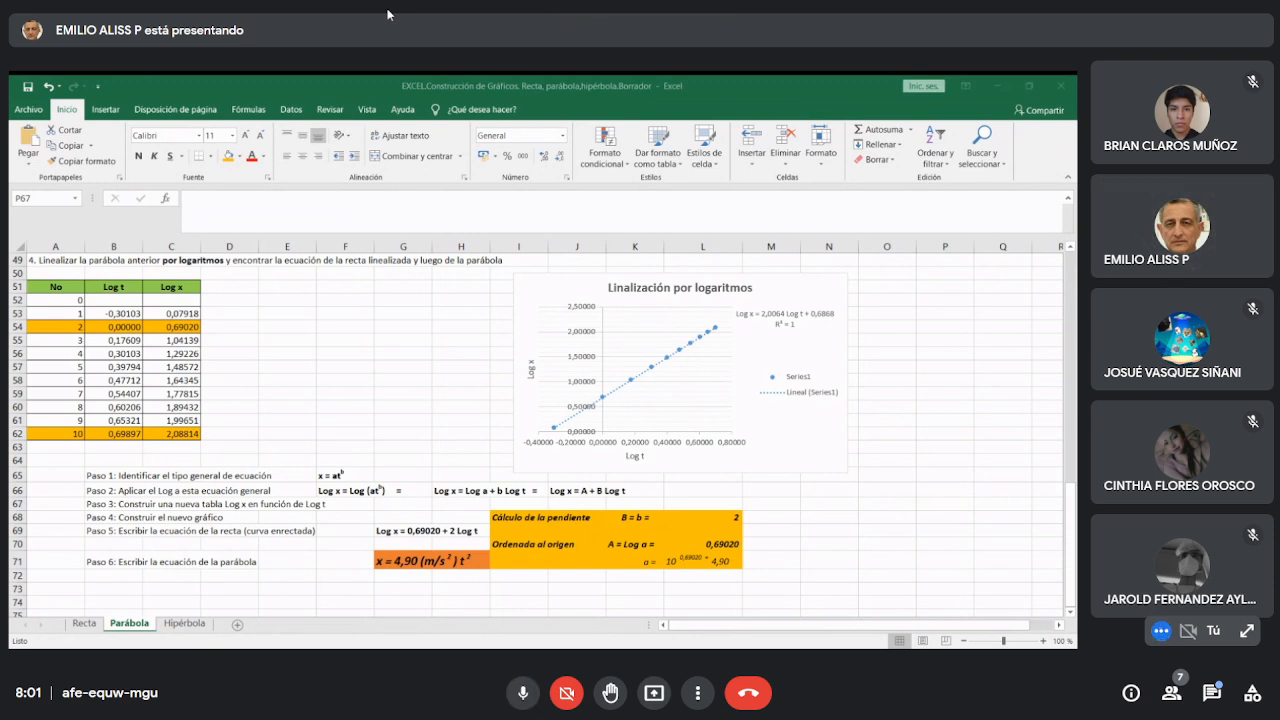
{"action": "key", "text": "ctrl+d"}
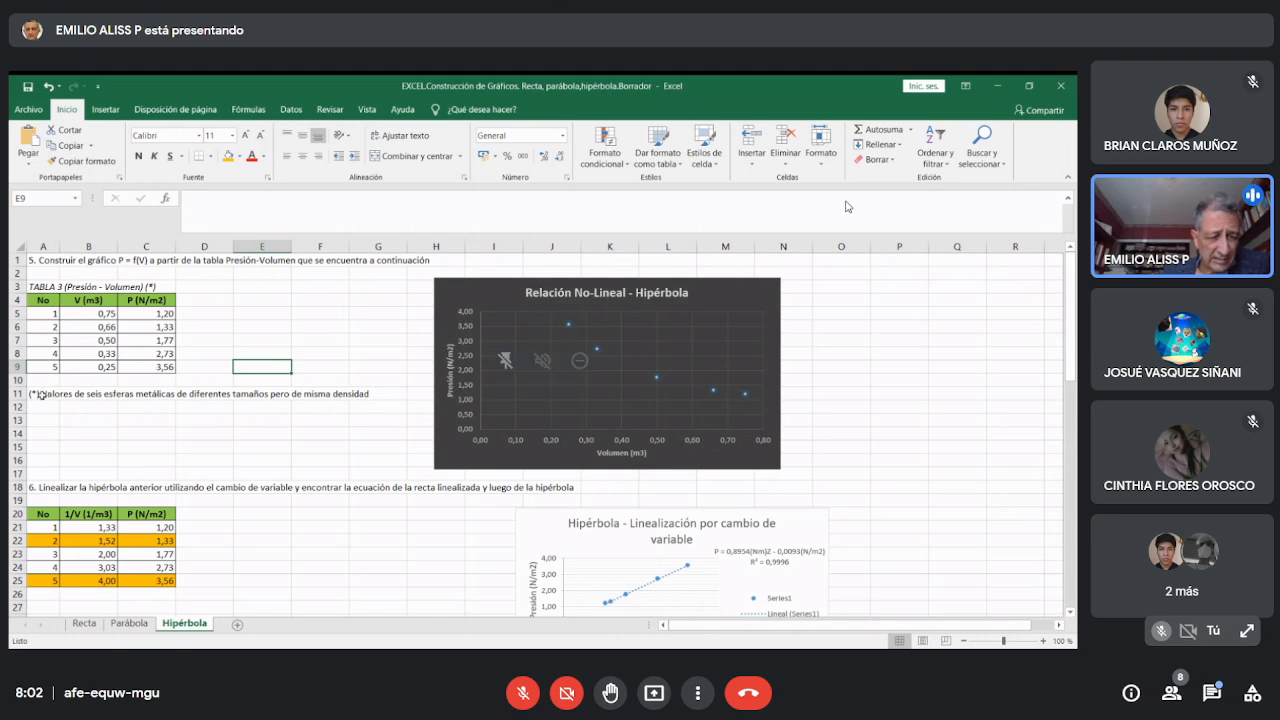
{"action": "left_click", "coordinate": [1208, 692]}
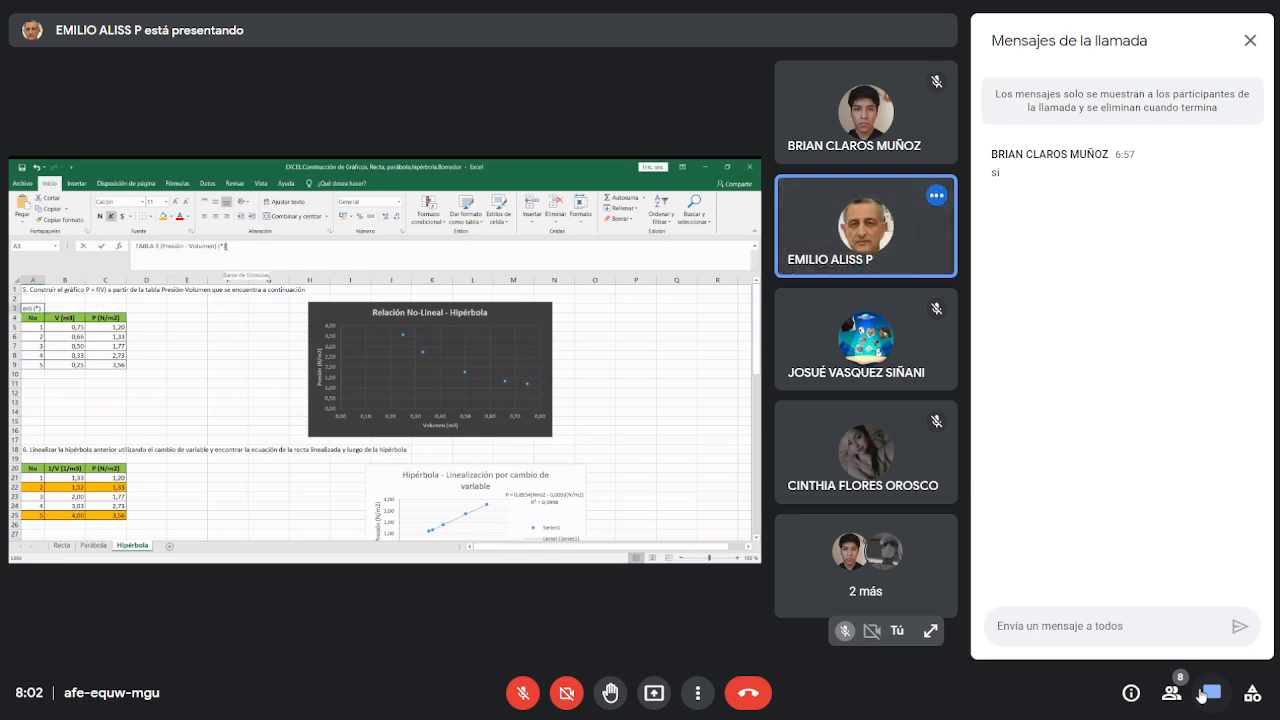
{"action": "left_click", "coordinate": [1203, 692]}
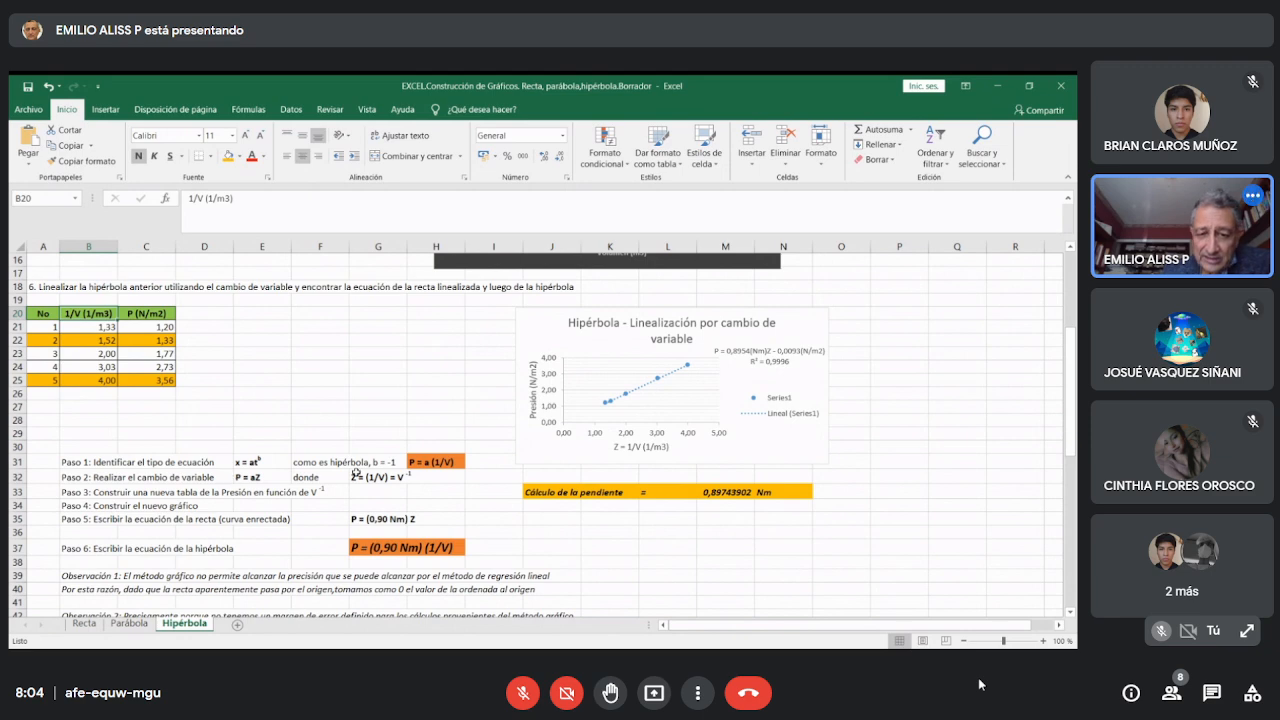
Examine the hyperbola linearizations on the Hipérbola sheet: the change of variable under heading 6 and the logarithms under heading 7.
{"action": "left_click", "coordinate": [102, 327]}
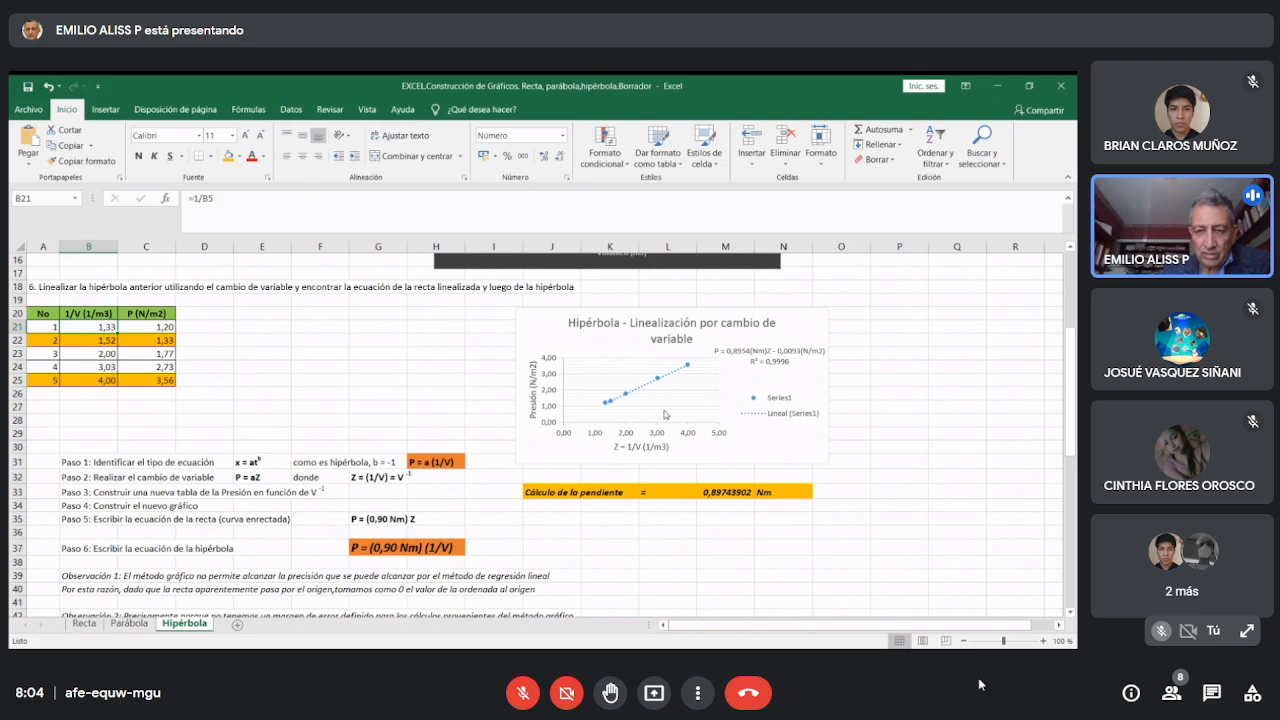
{"action": "left_click", "coordinate": [665, 414]}
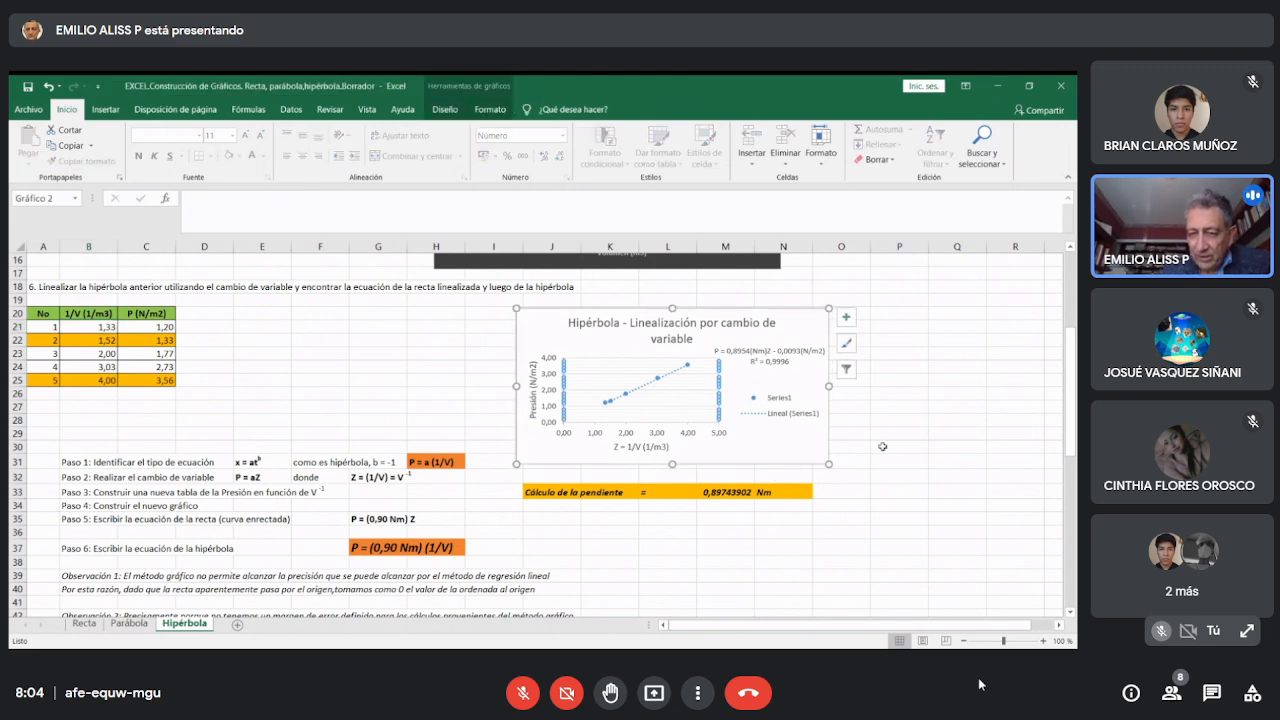
{"action": "left_click", "coordinate": [950, 446]}
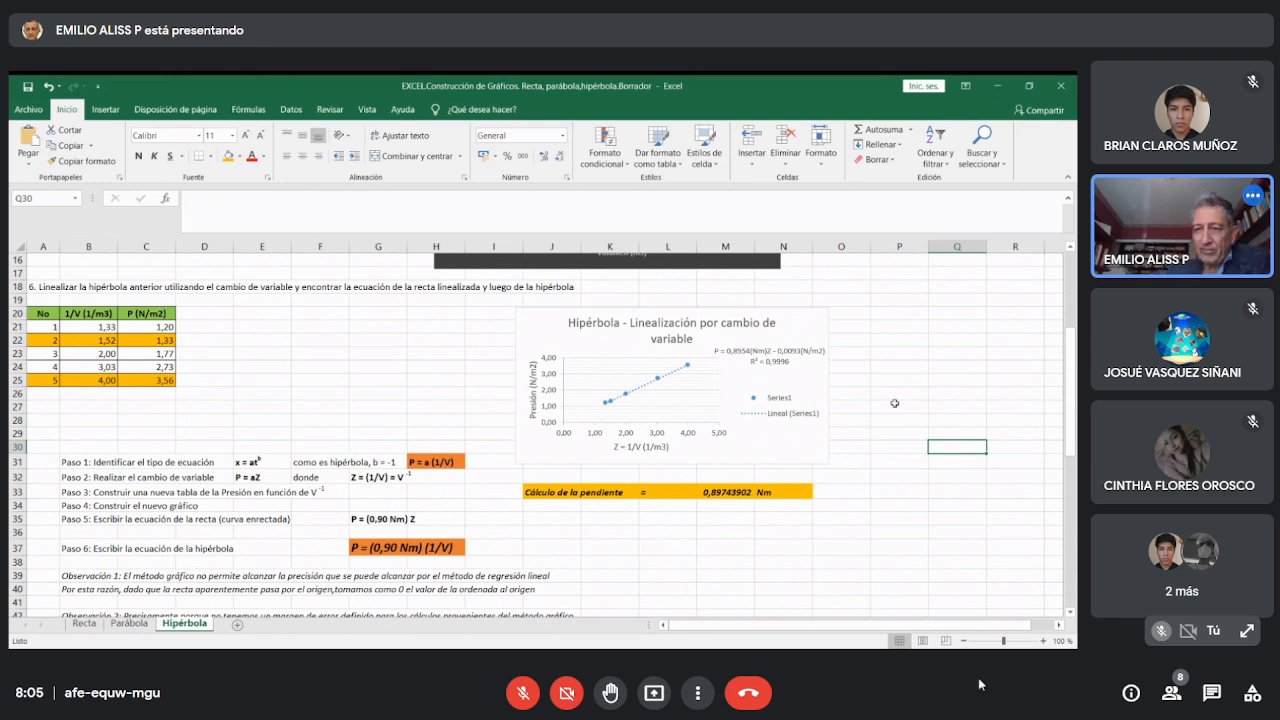
{"action": "left_click_drag", "start_coordinate": [1069, 360], "coordinate": [1069, 382]}
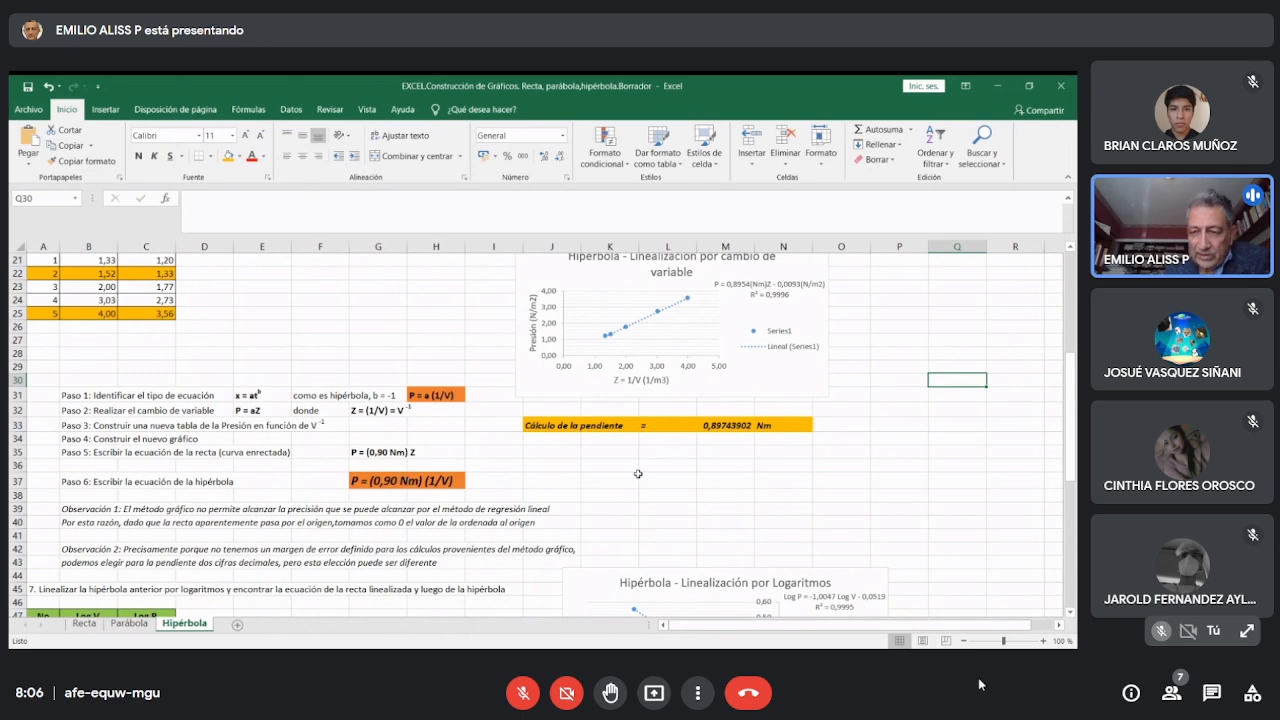
{"action": "left_click_drag", "start_coordinate": [1072, 406], "coordinate": [1073, 502]}
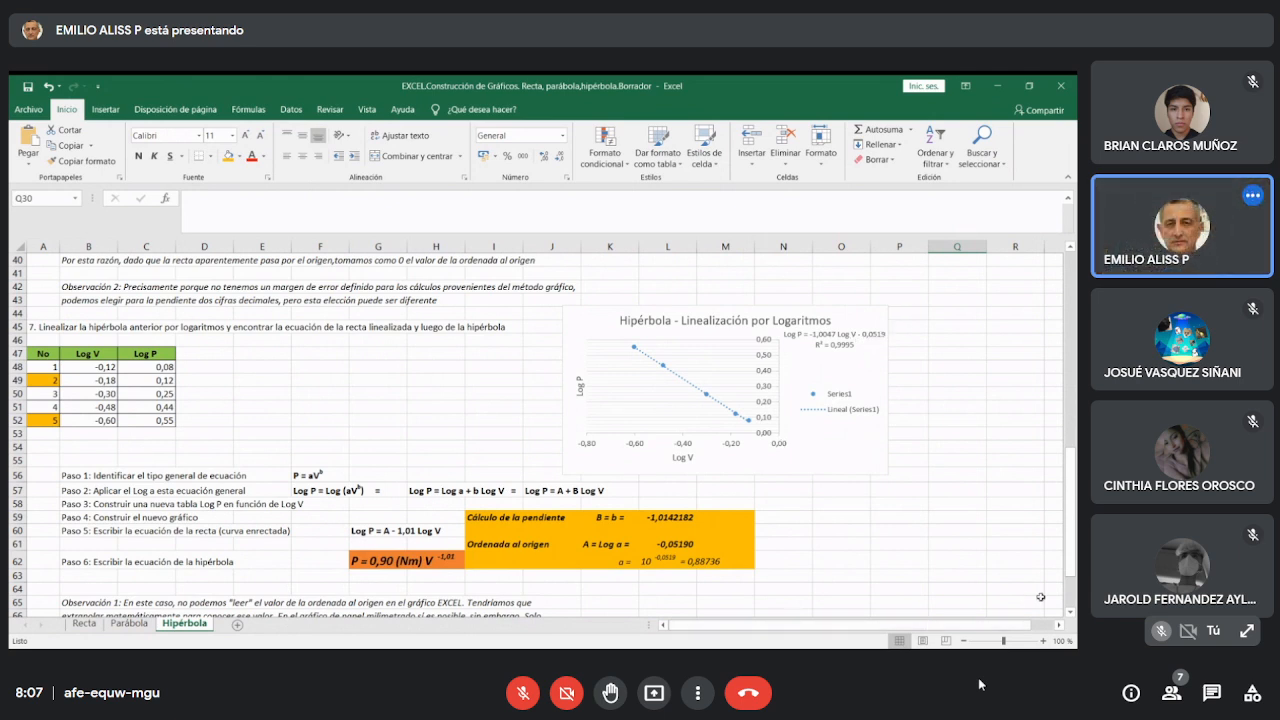
{"action": "left_click_drag", "start_coordinate": [1072, 481], "coordinate": [1072, 502]}
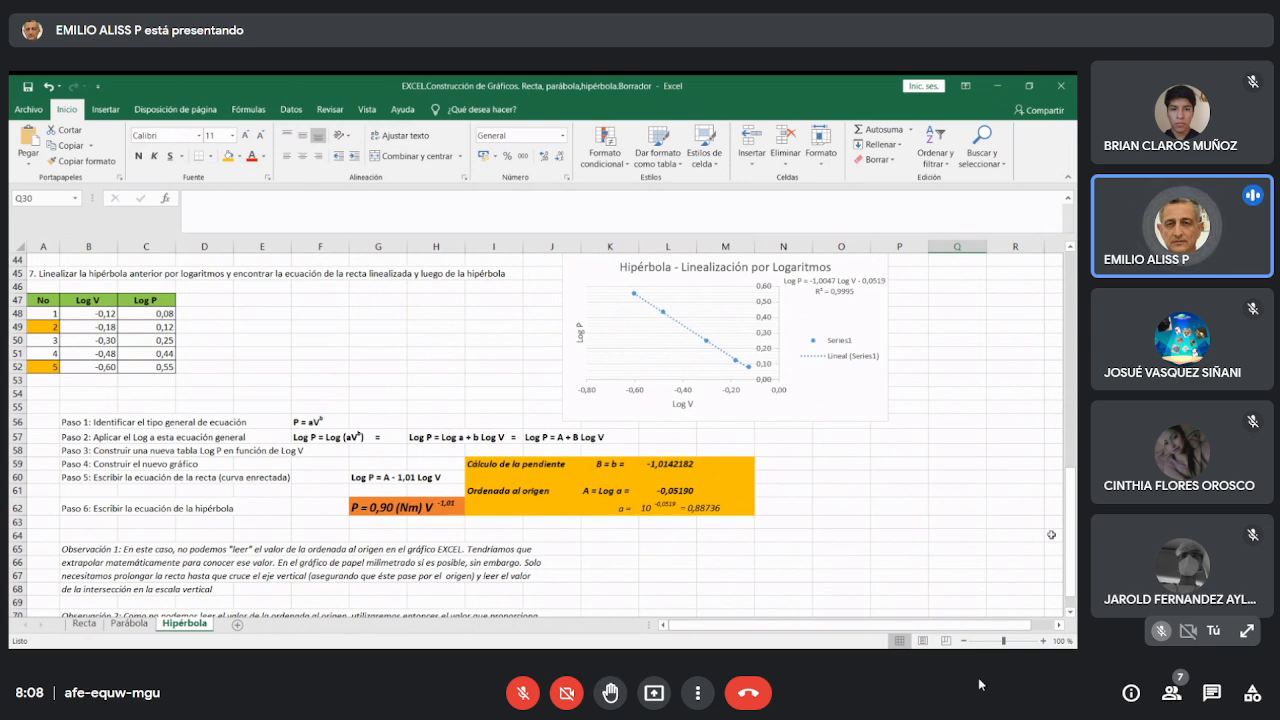
Review the hyperbola's logarithm steps and the observations under heading 7 alongside the pressure-volume table and chart under heading 5.
{"action": "left_click_drag", "start_coordinate": [1070, 491], "coordinate": [1070, 497]}
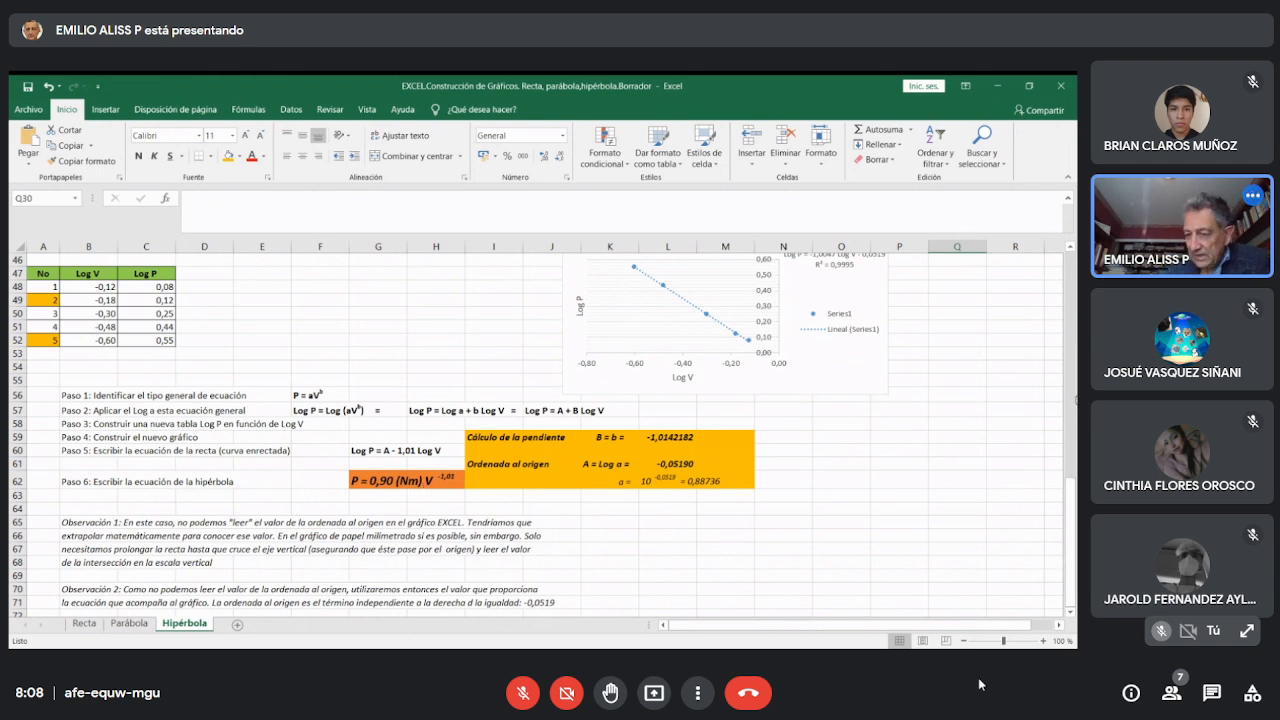
{"action": "left_click_drag", "start_coordinate": [1068, 475], "coordinate": [1066, 288]}
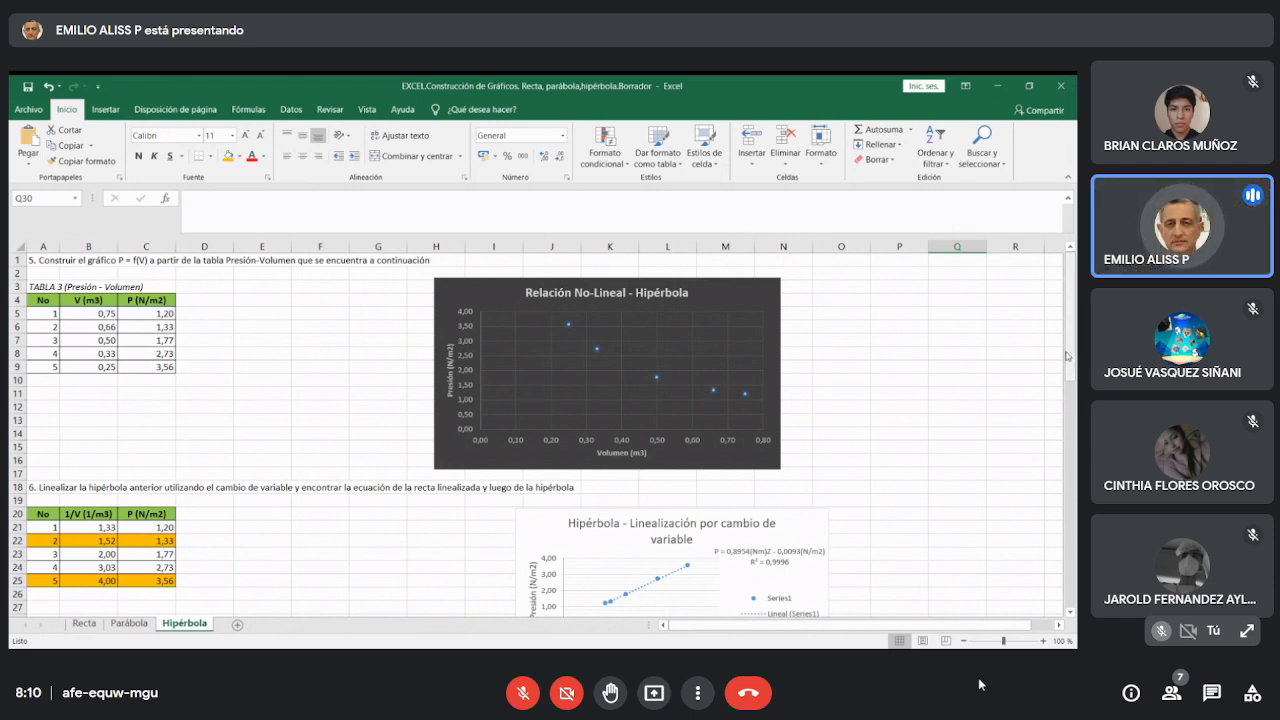
{"action": "left_click_drag", "start_coordinate": [1068, 333], "coordinate": [1068, 333]}
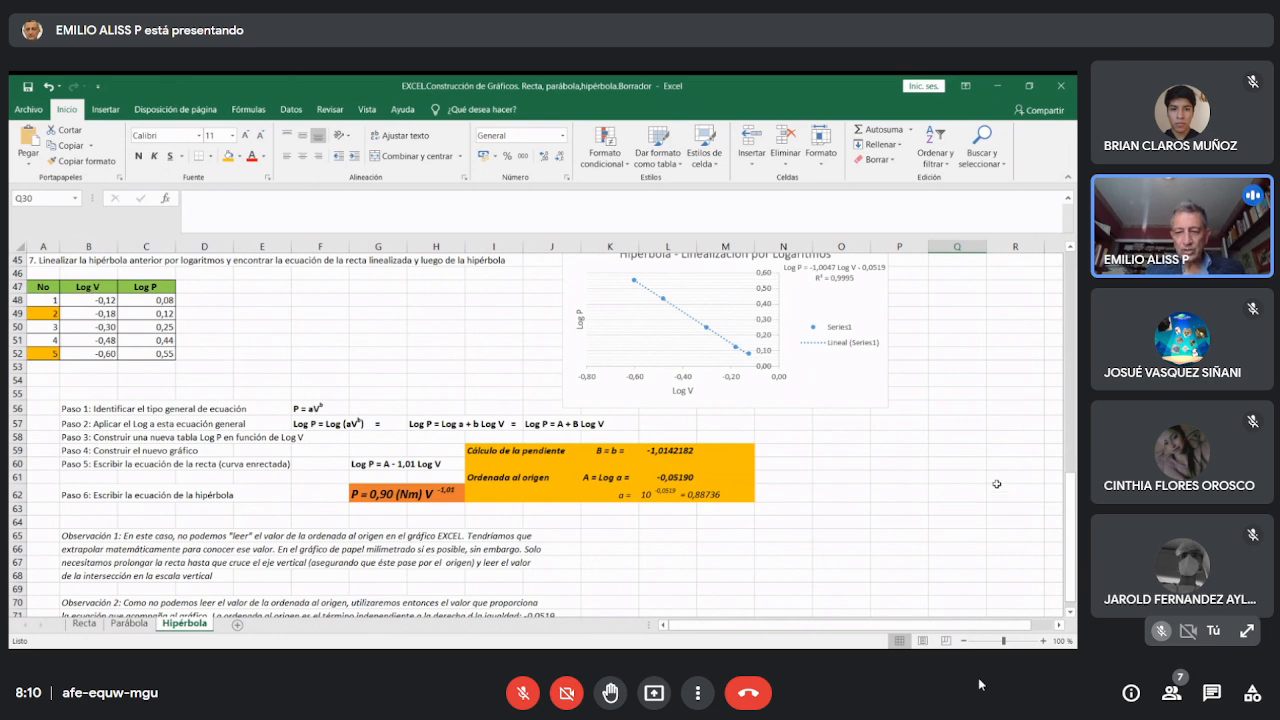
{"action": "left_click_drag", "start_coordinate": [1069, 503], "coordinate": [1069, 280]}
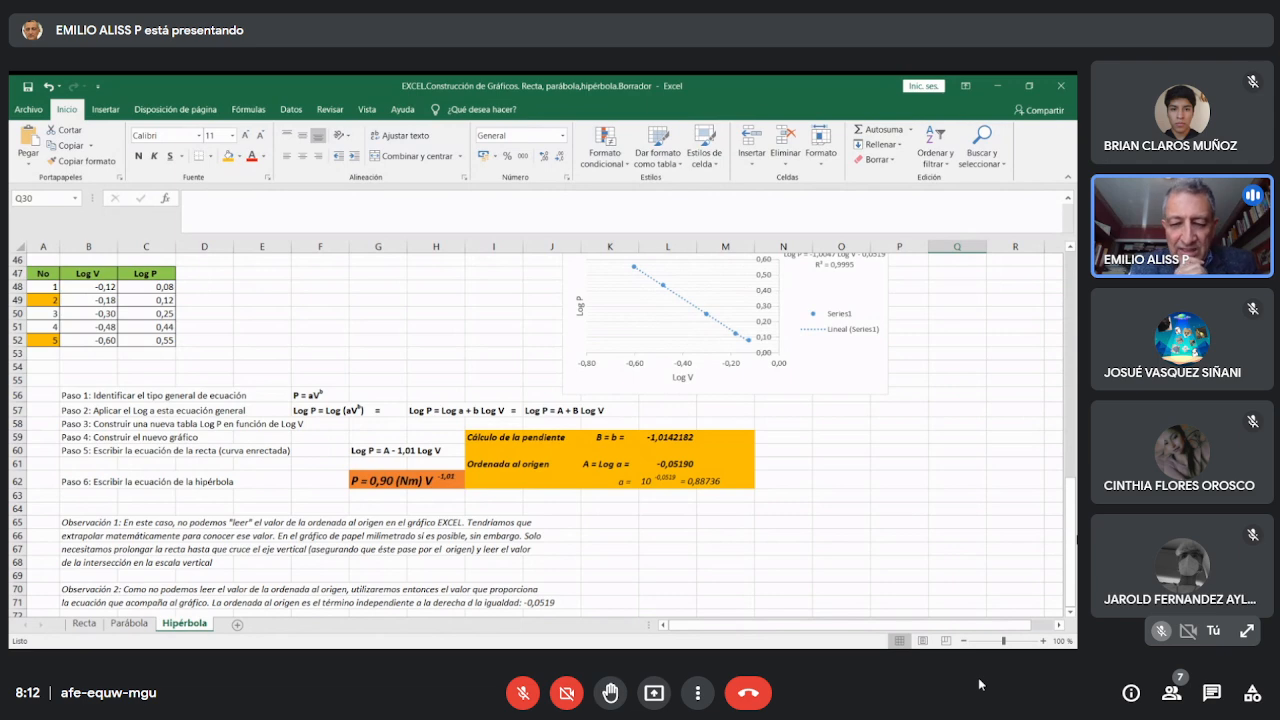
Briefly unmute the microphone in the Meet call, then mute it again.
{"action": "key", "text": "ctrl+d"}
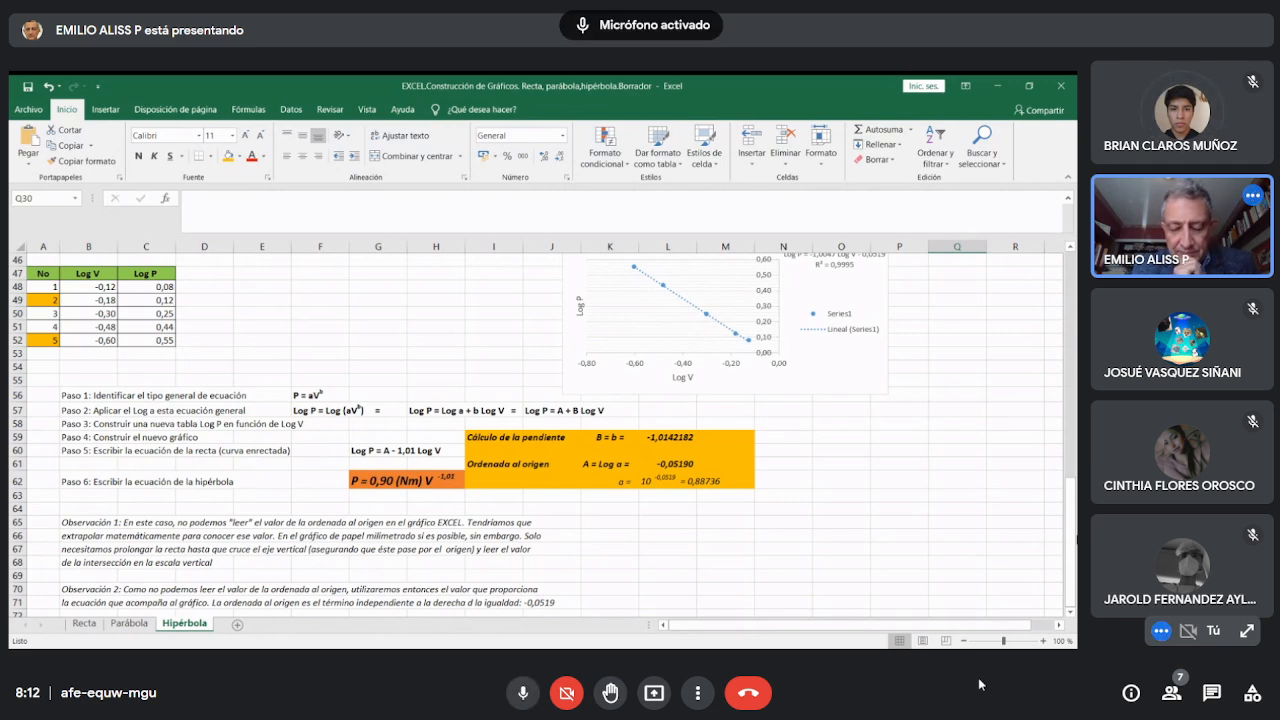
{"action": "key", "text": "ctrl+d"}
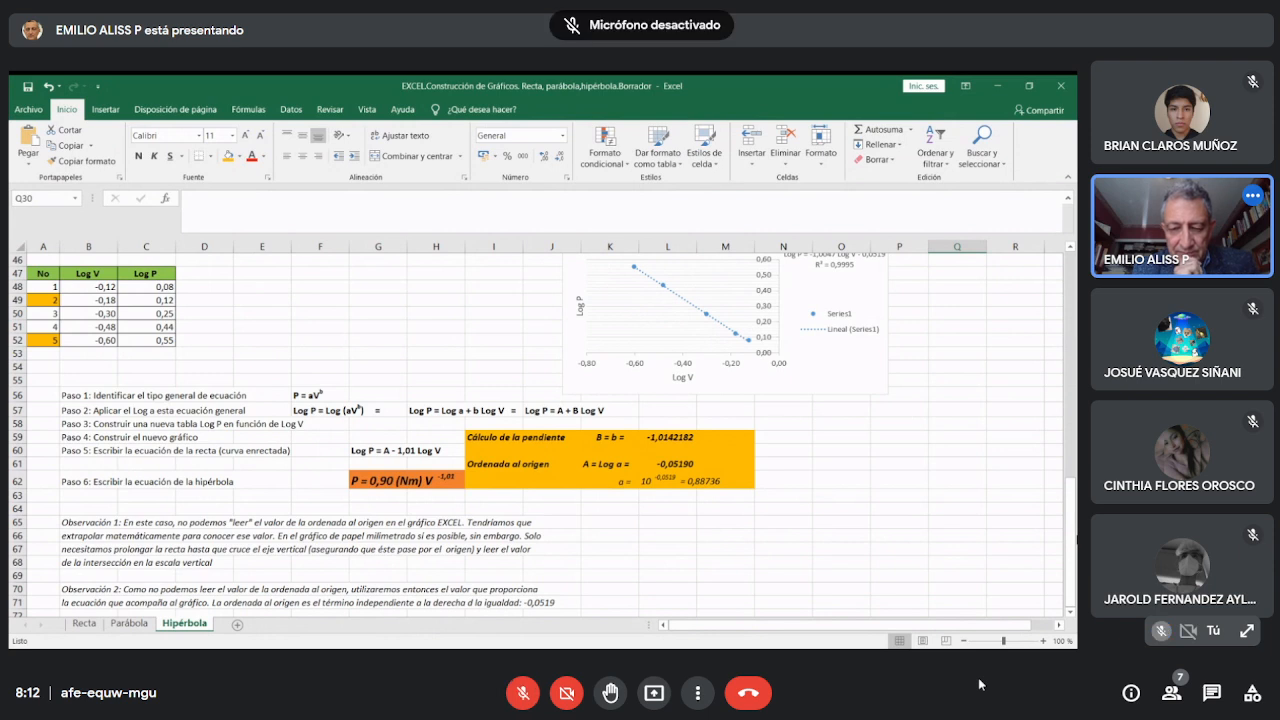